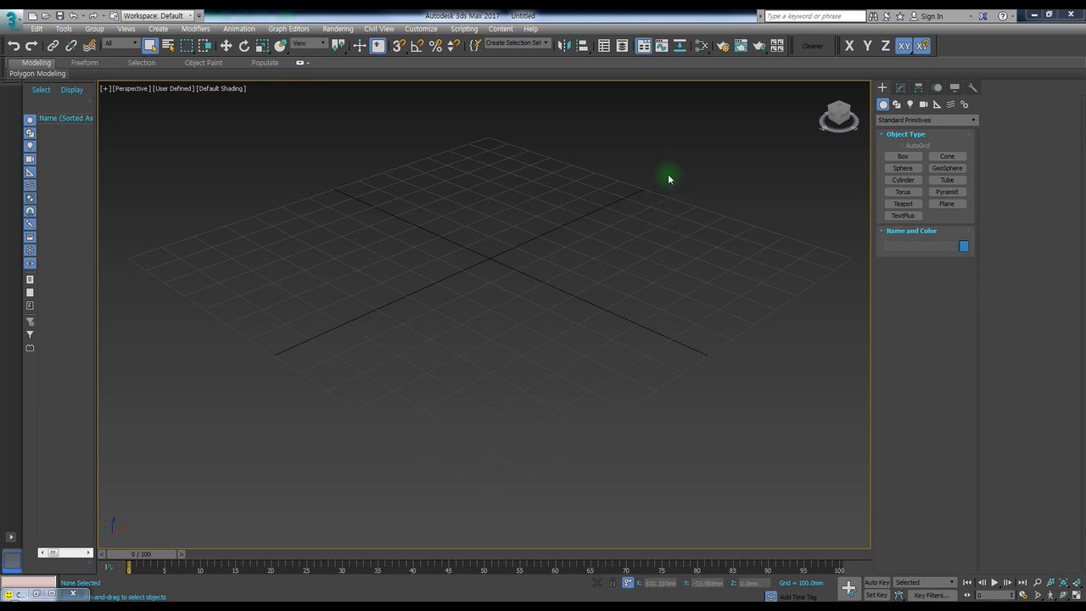
Step: Open the Customize User Interface dialog and show the keyboard shortcuts for the All Commands category
click(421, 28)
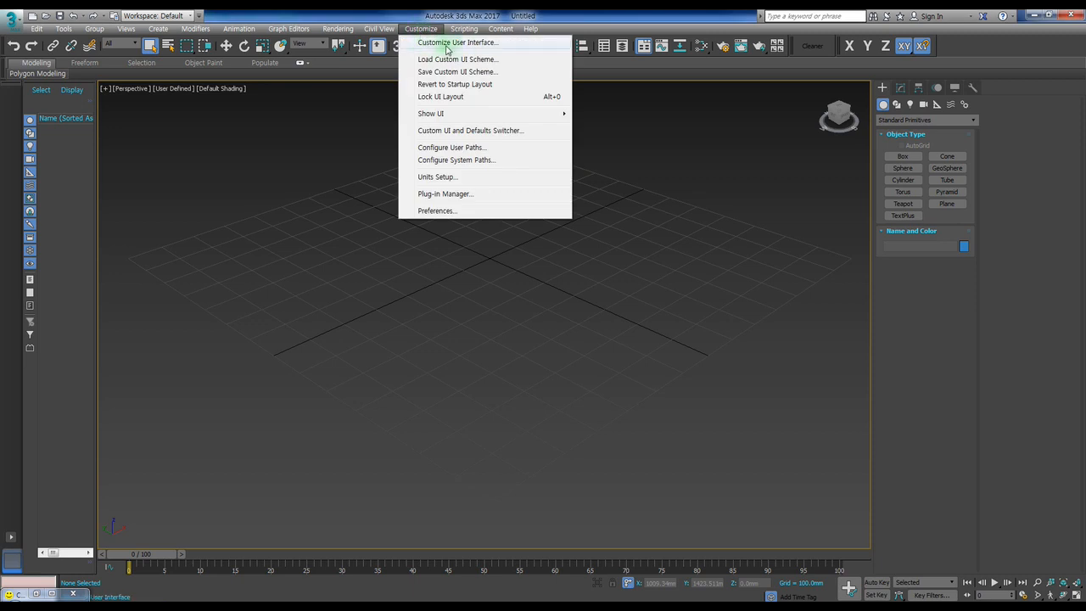
click(449, 44)
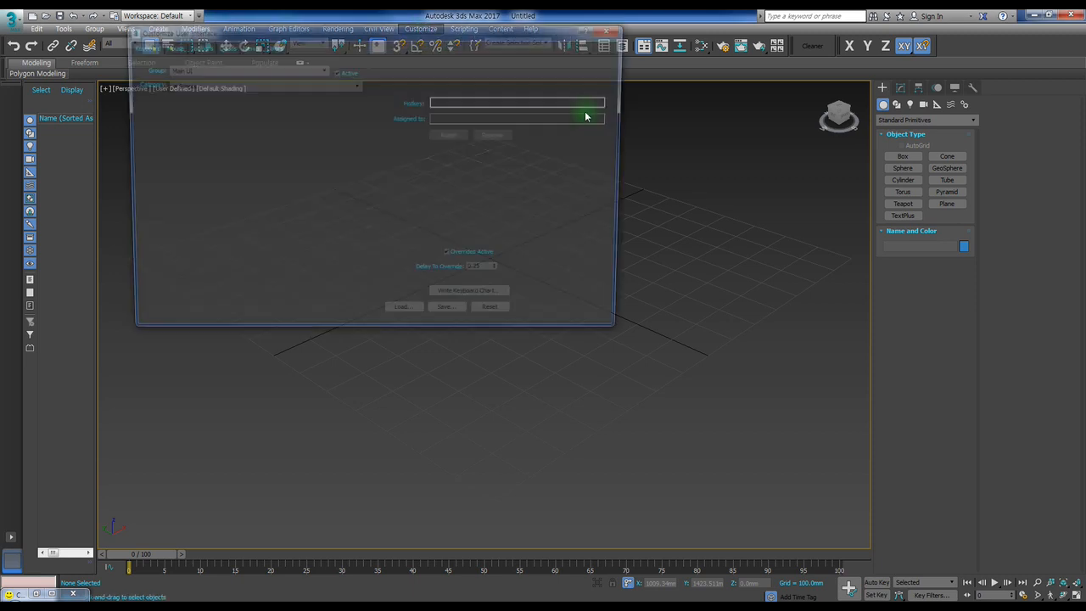
drag(288, 38, 568, 154)
click(424, 234)
click(471, 204)
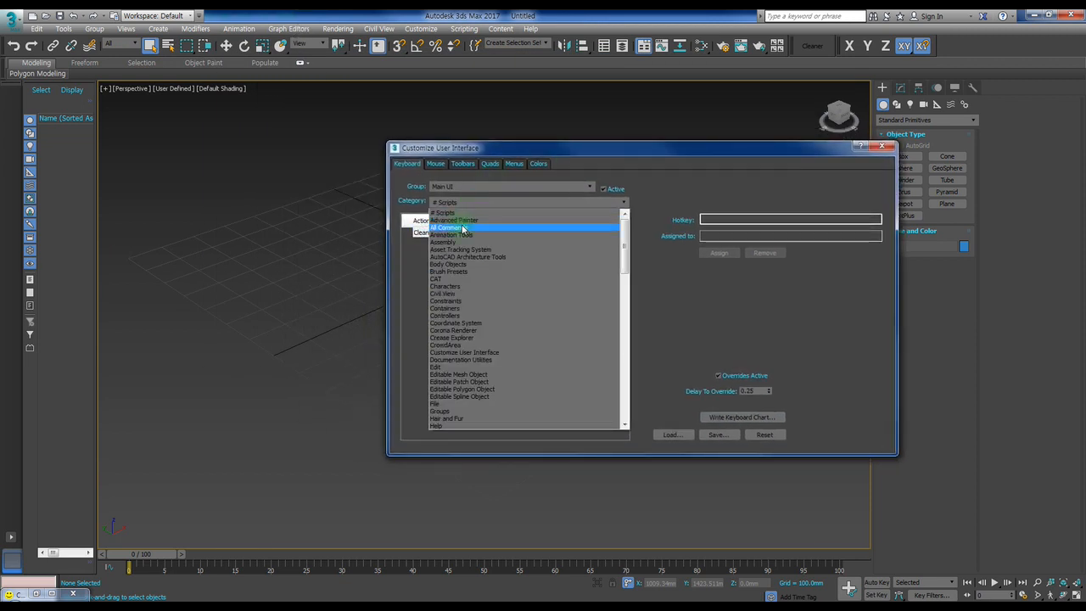
click(443, 218)
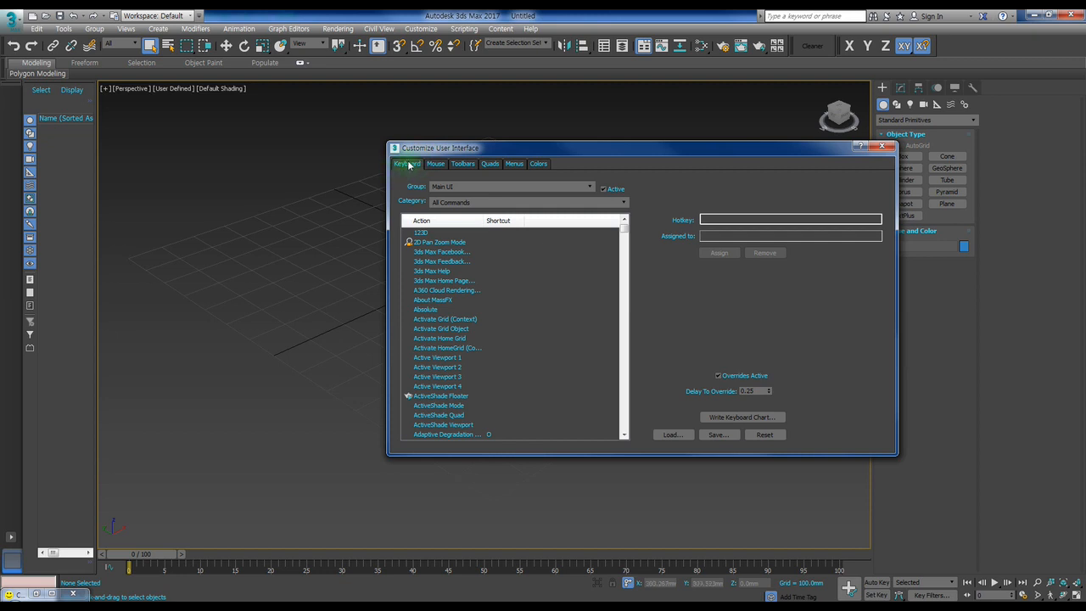
Step: Review the mouse navigation shortcuts, return to the keyboard shortcuts and examine the Advanced Lighting Panel entry
click(436, 165)
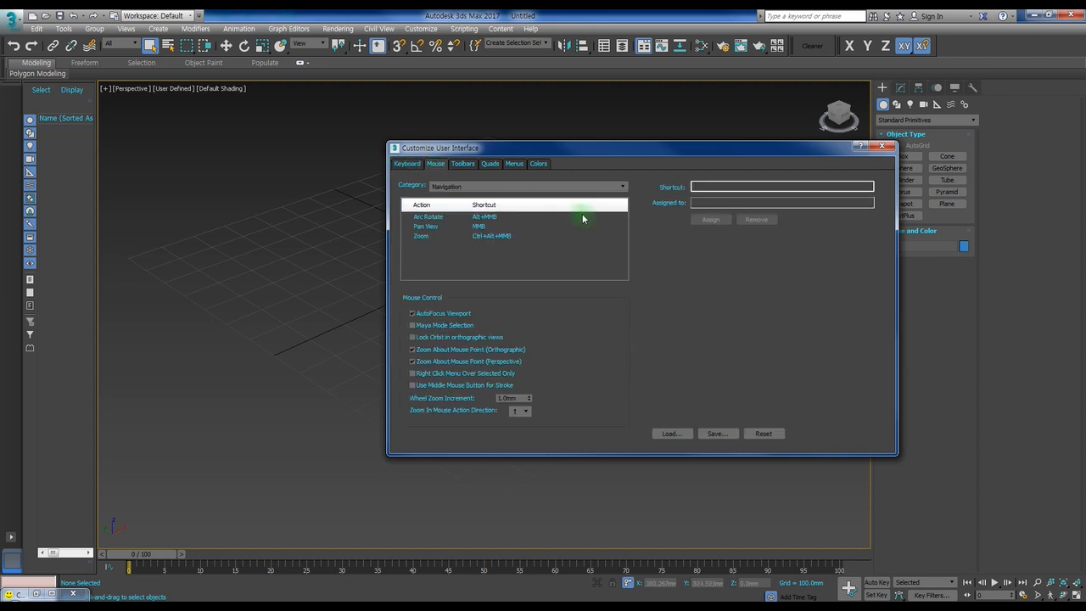
click(408, 164)
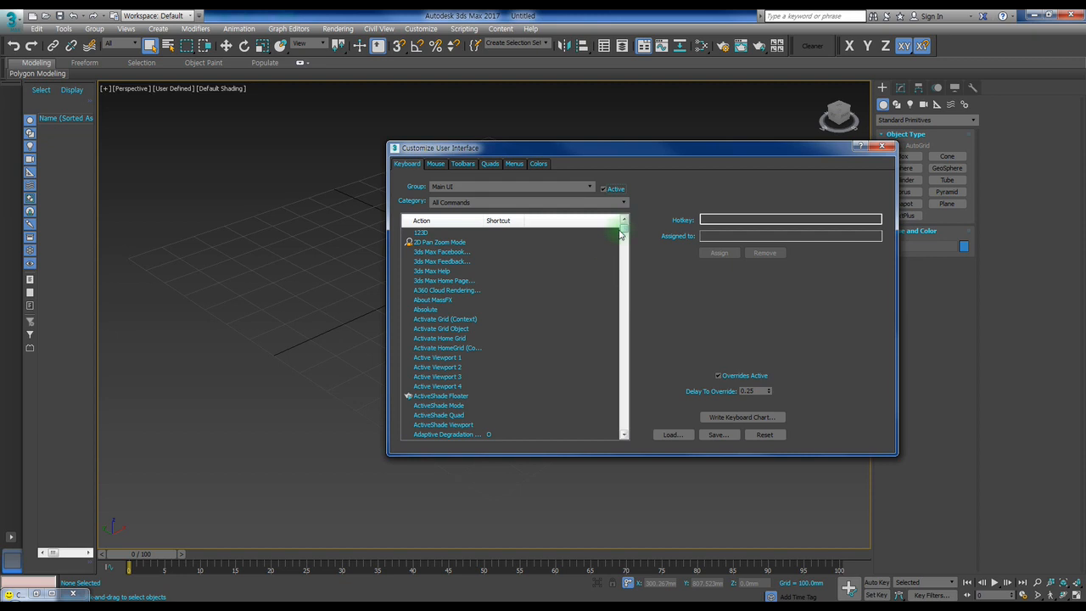
scroll(623, 233, down, 10)
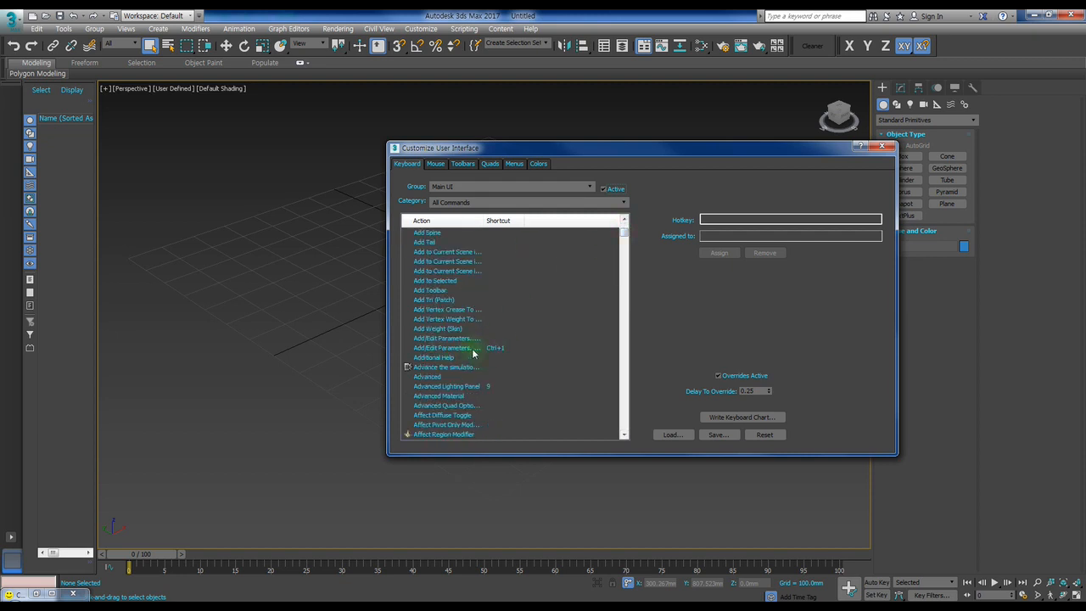
click(477, 386)
scroll(519, 376, down, 1)
scroll(513, 371, up, 15)
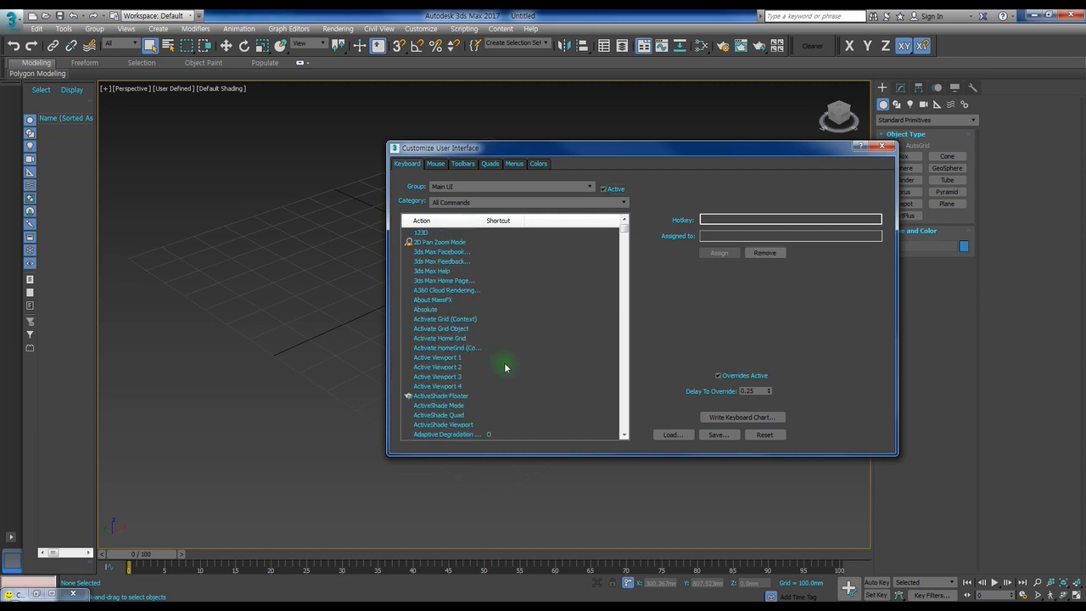
scroll(505, 367, down, 6)
scroll(504, 367, down, 9)
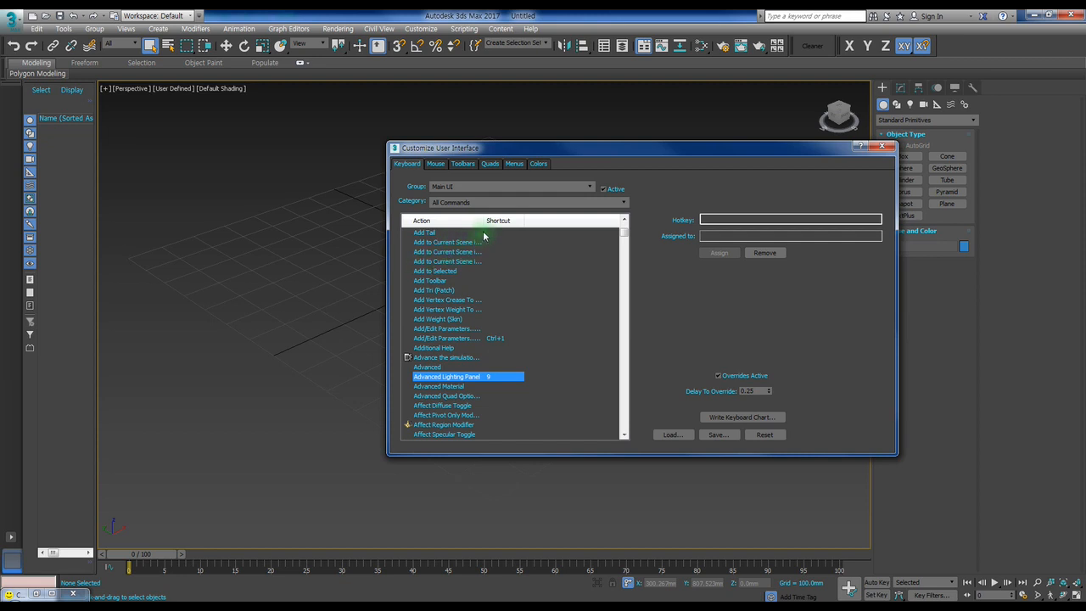
Step: Widen the Action column of the command list so full command names fit beside the Shortcut column
drag(483, 219, 589, 252)
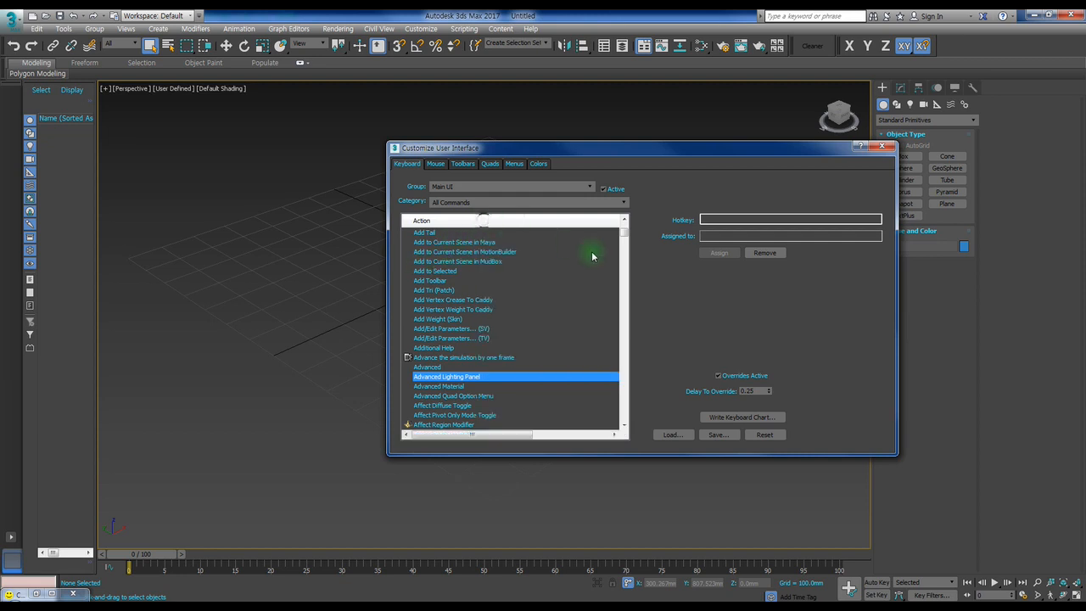
scroll(567, 262, down, 1)
drag(488, 436, 576, 438)
drag(575, 222, 532, 221)
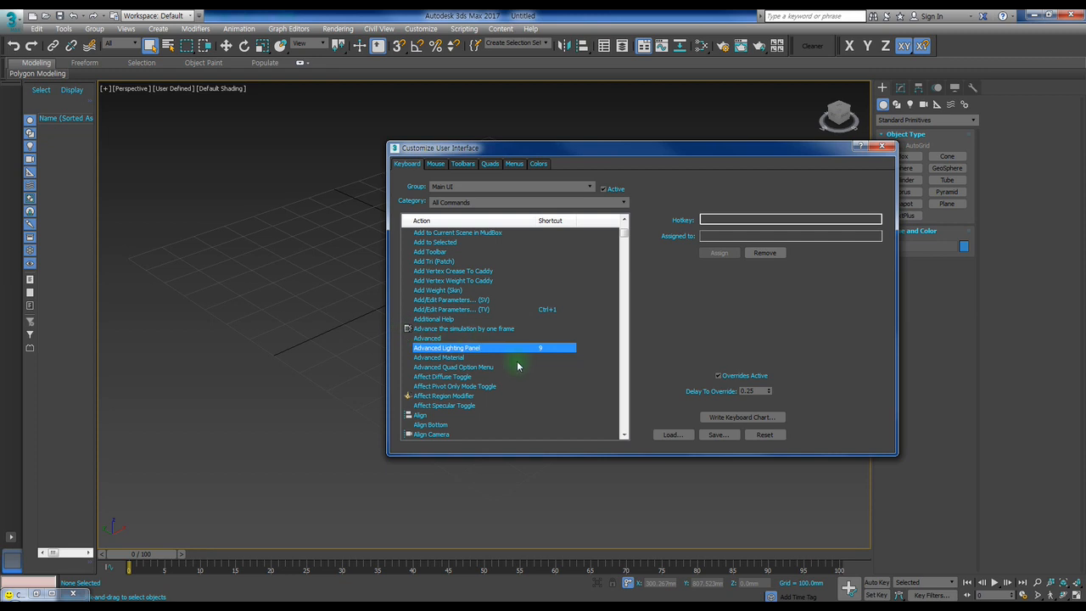
scroll(512, 318, up, 5)
scroll(512, 318, up, 8)
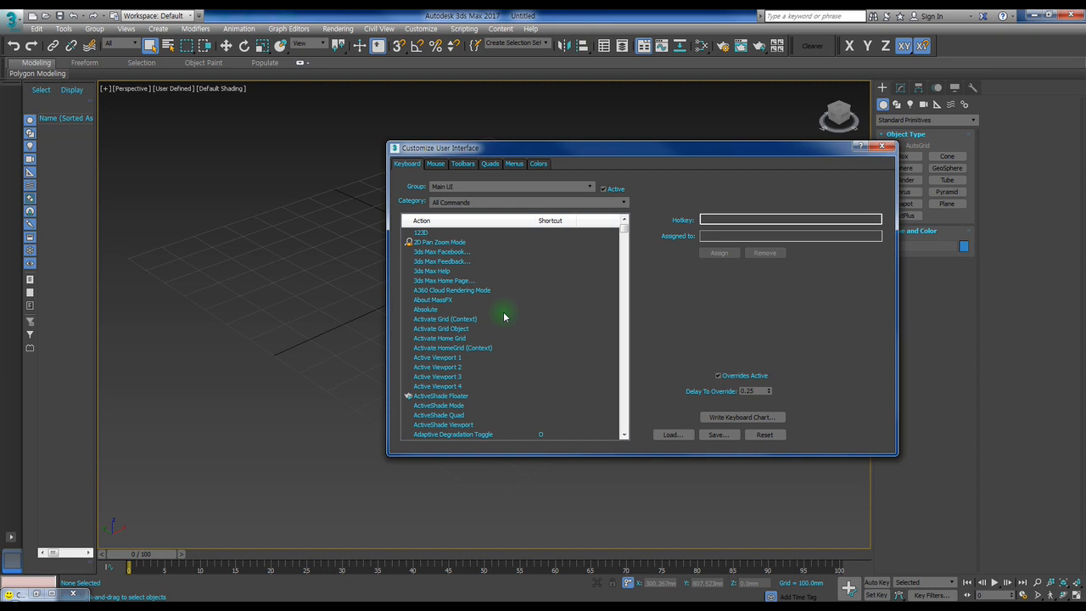
Step: Draw a box about 220 mm wide and 257 mm high beside the dialog, and look at its Convert To options
drag(691, 150, 518, 132)
click(902, 156)
drag(821, 351, 766, 280)
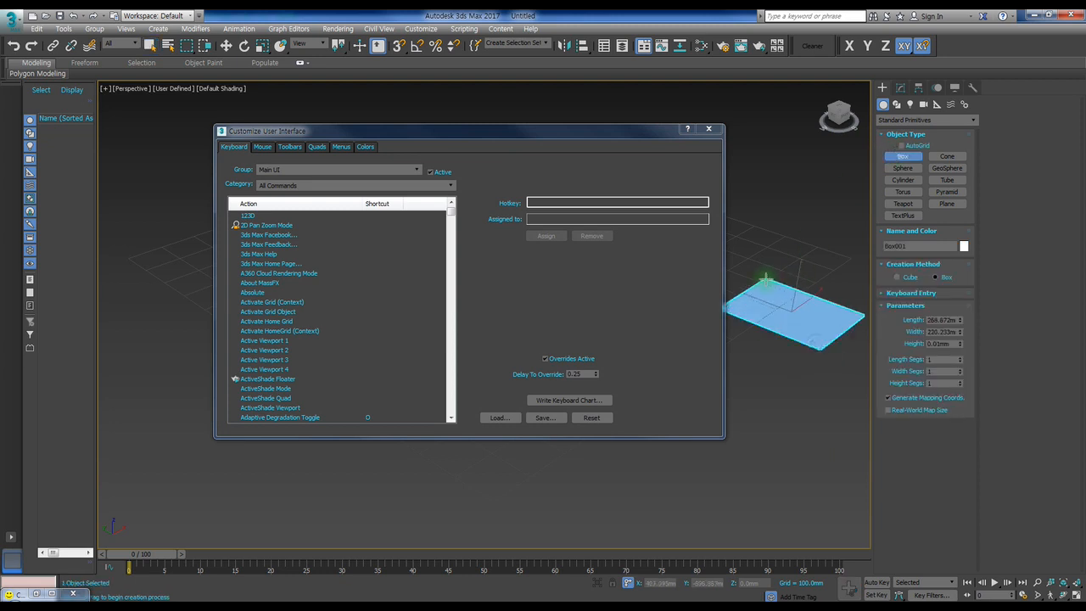
click(797, 257)
right_click(798, 258)
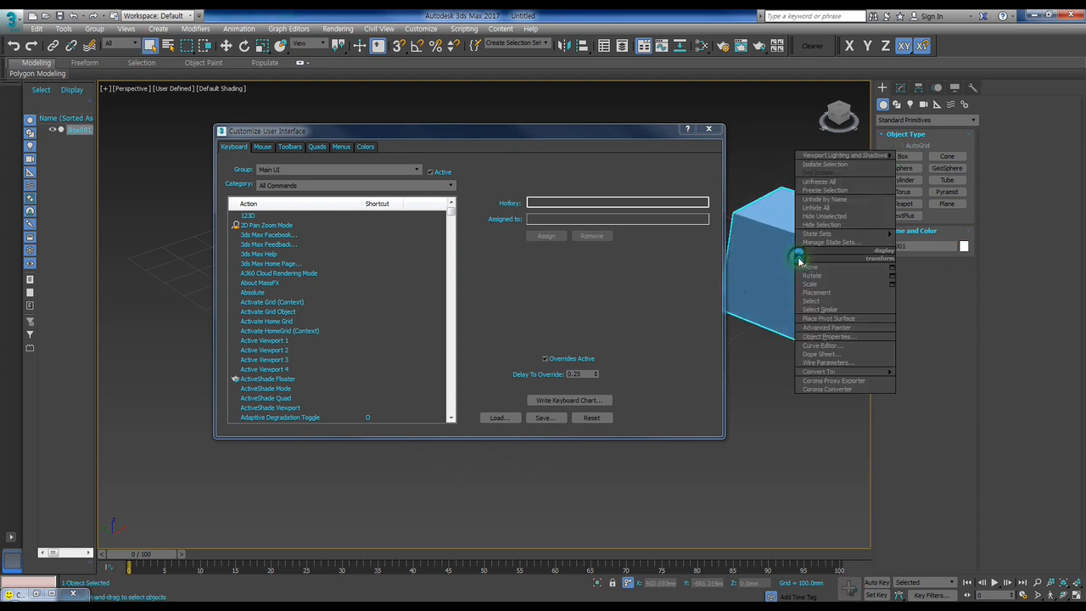
mouse_move(832, 374)
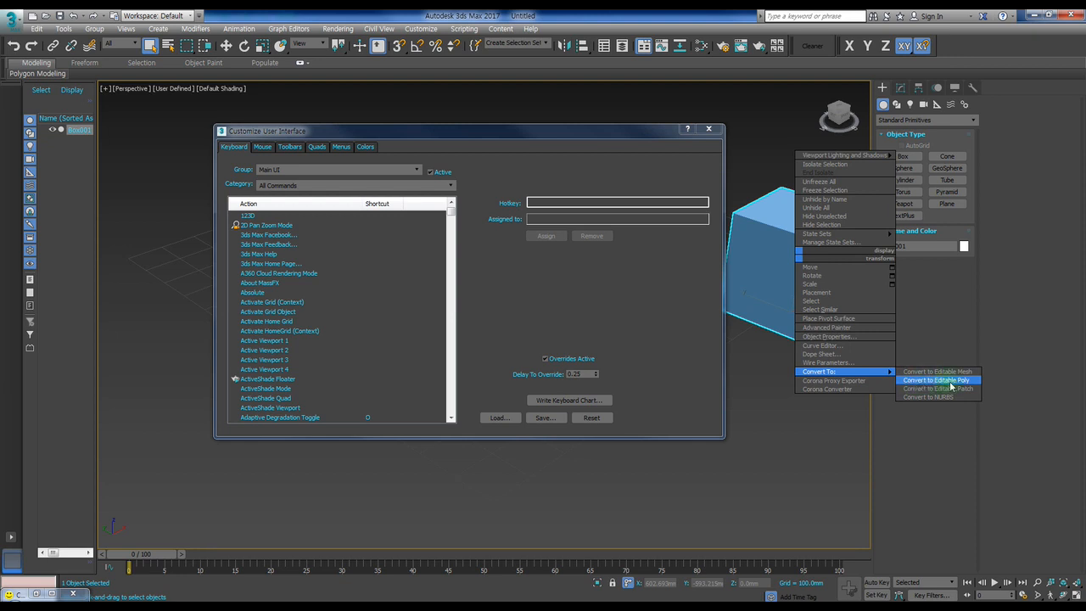
Step: Find Convert to Editable Polygon and Convert to Editable Spline in the command list and check their shortcuts
click(263, 274)
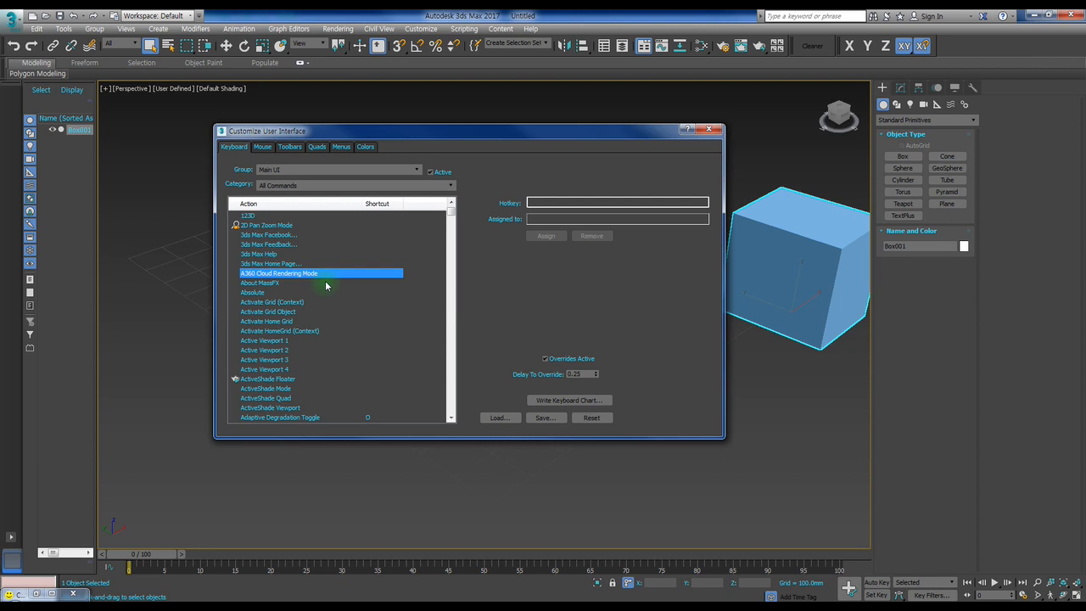
text(con)
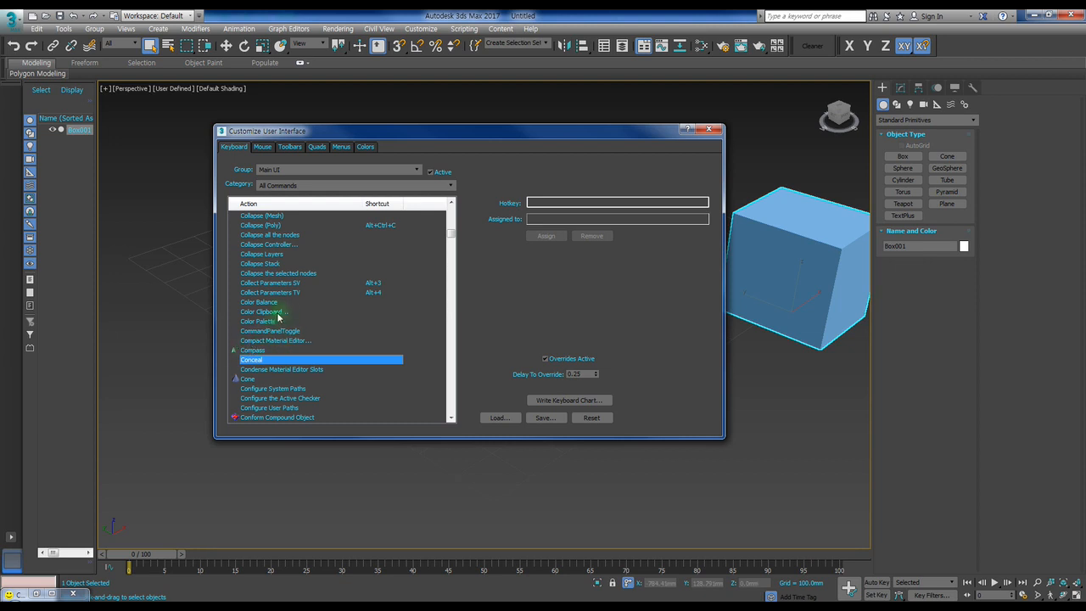
scroll(287, 321, down, 5)
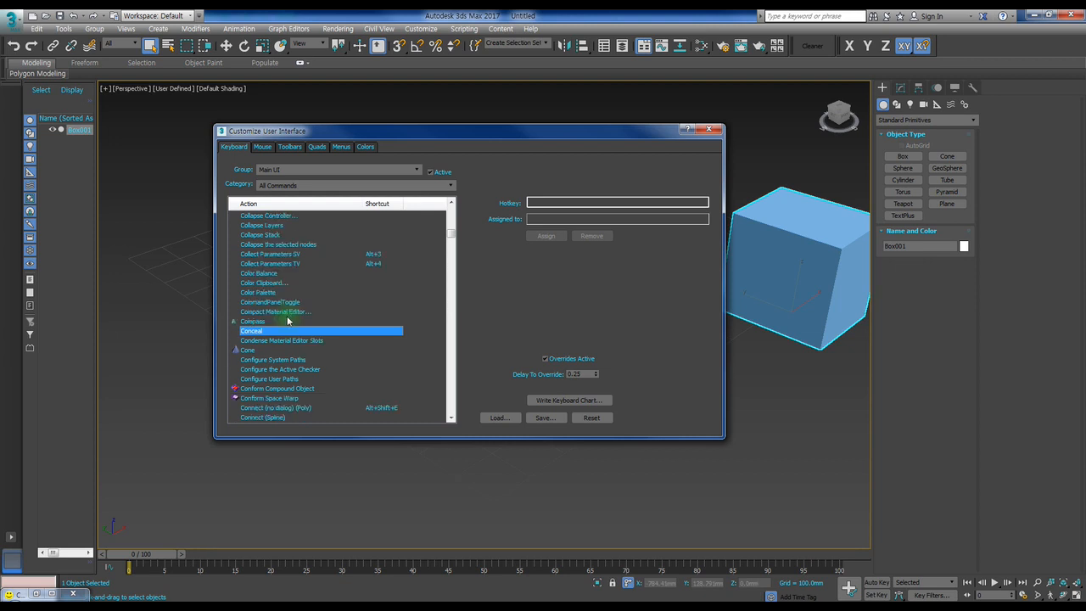
scroll(287, 320, down, 8)
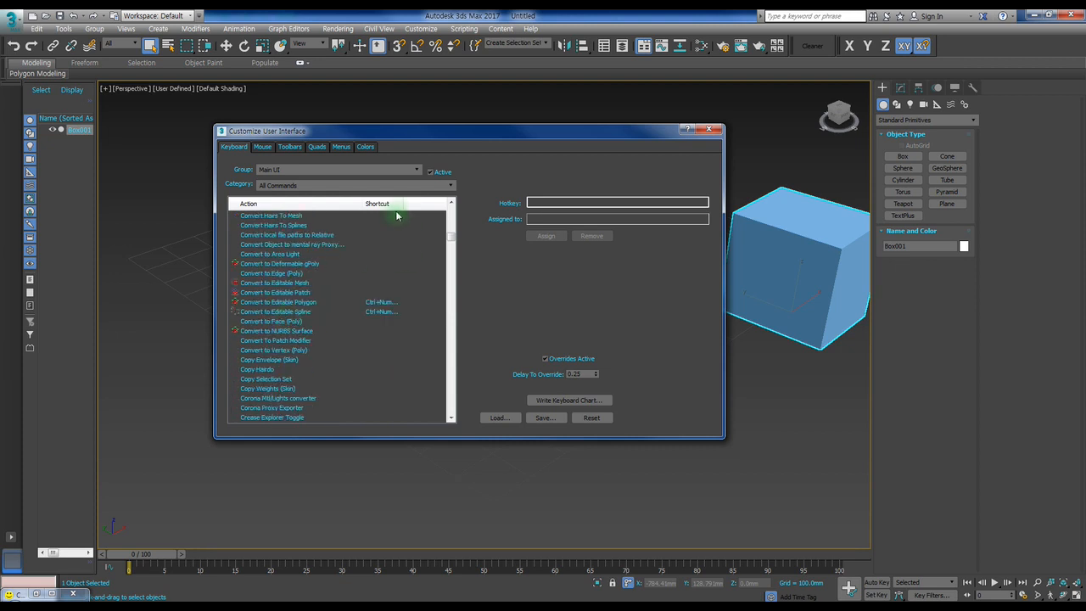
click(290, 304)
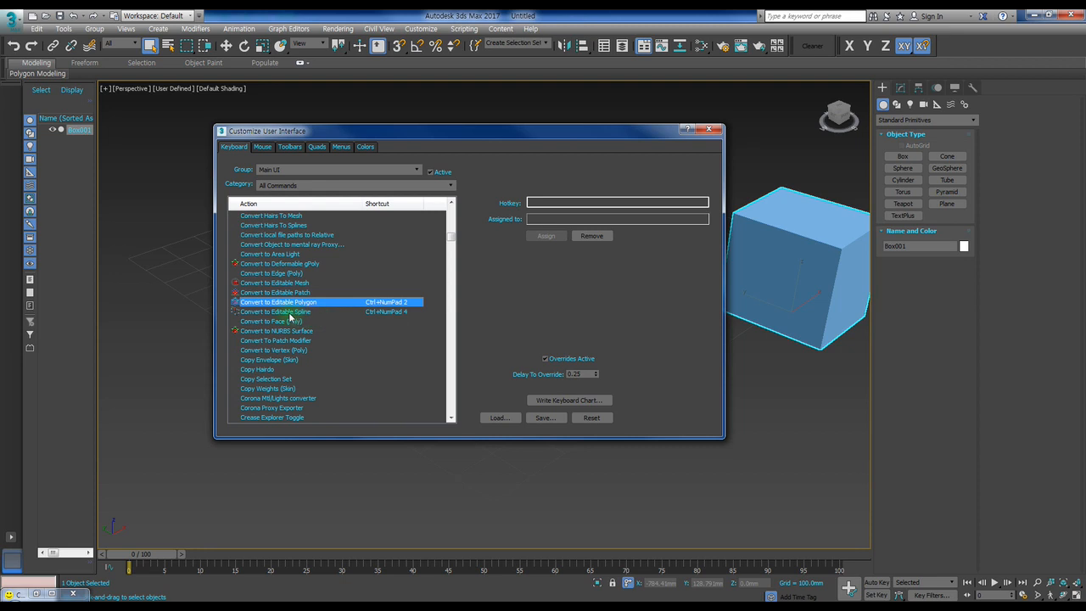
click(284, 313)
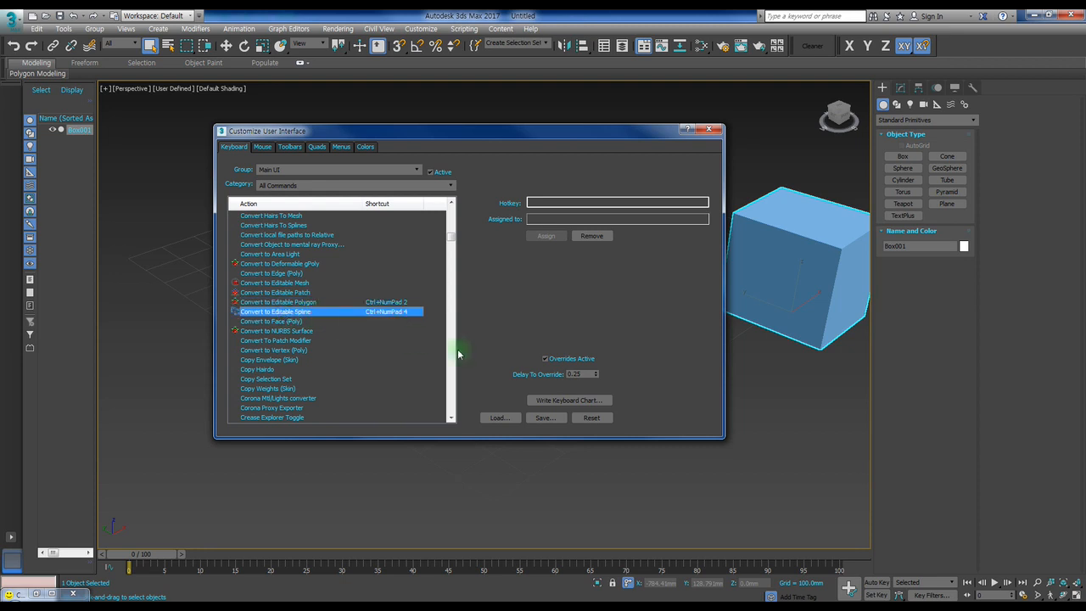
click(290, 303)
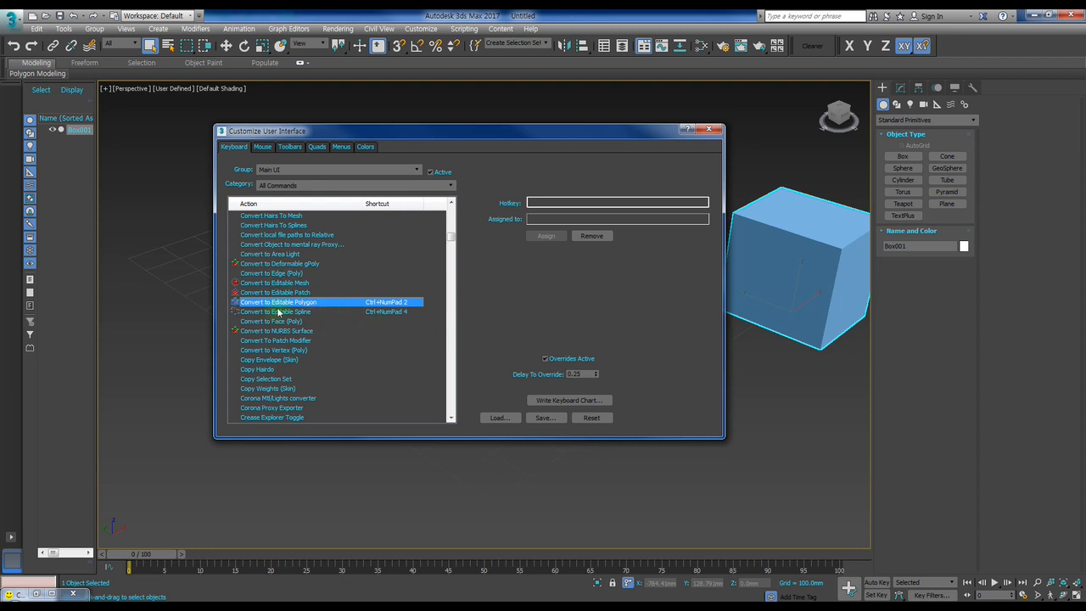
Step: Find the Loop command in the keyboard shortcut list and check its shortcut
click(272, 273)
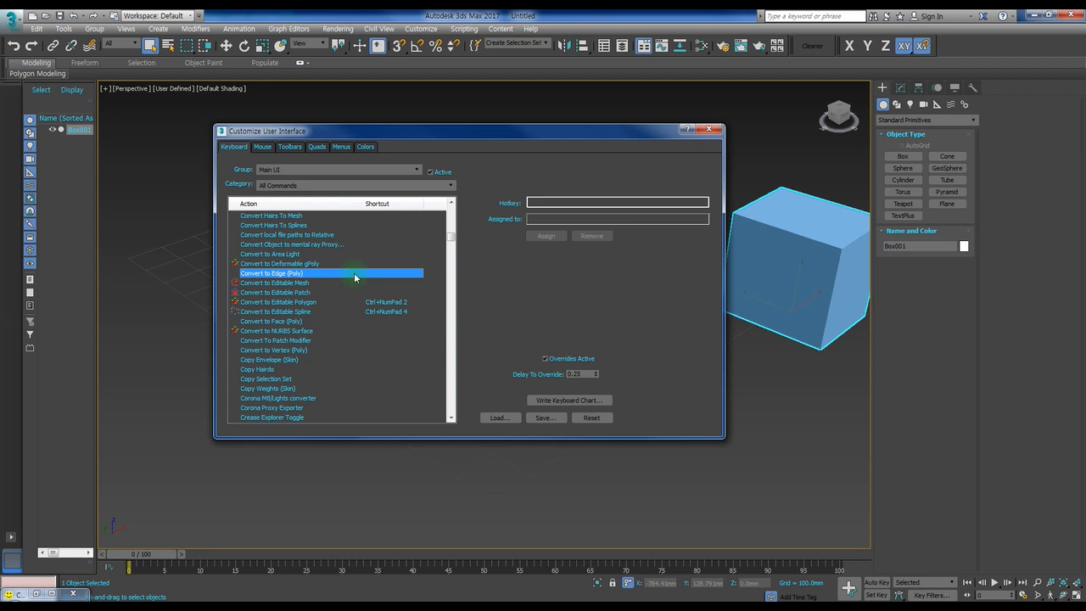
text(lo)
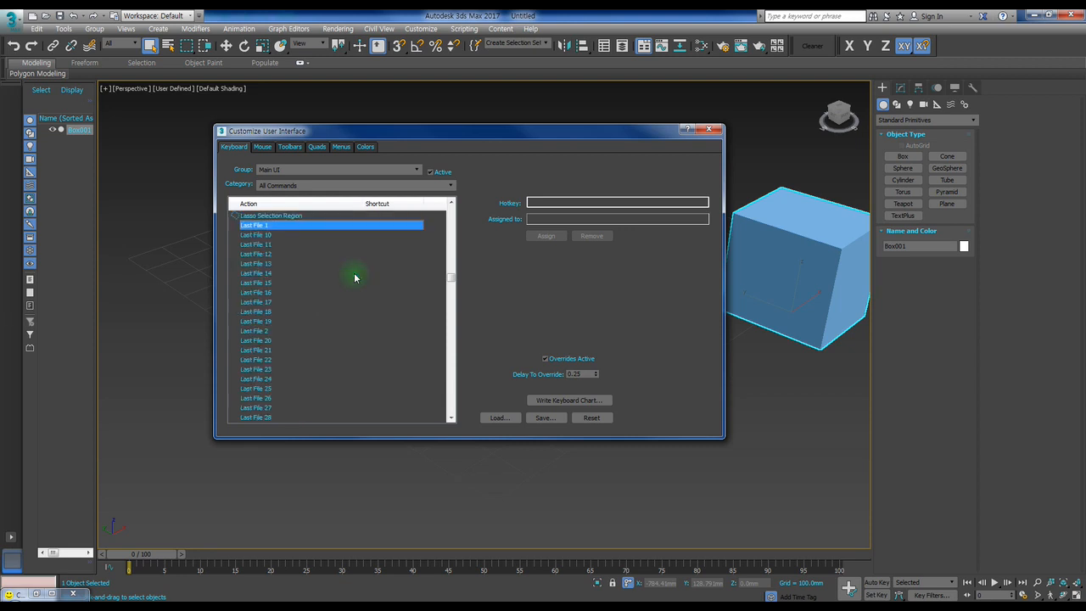
text(o)
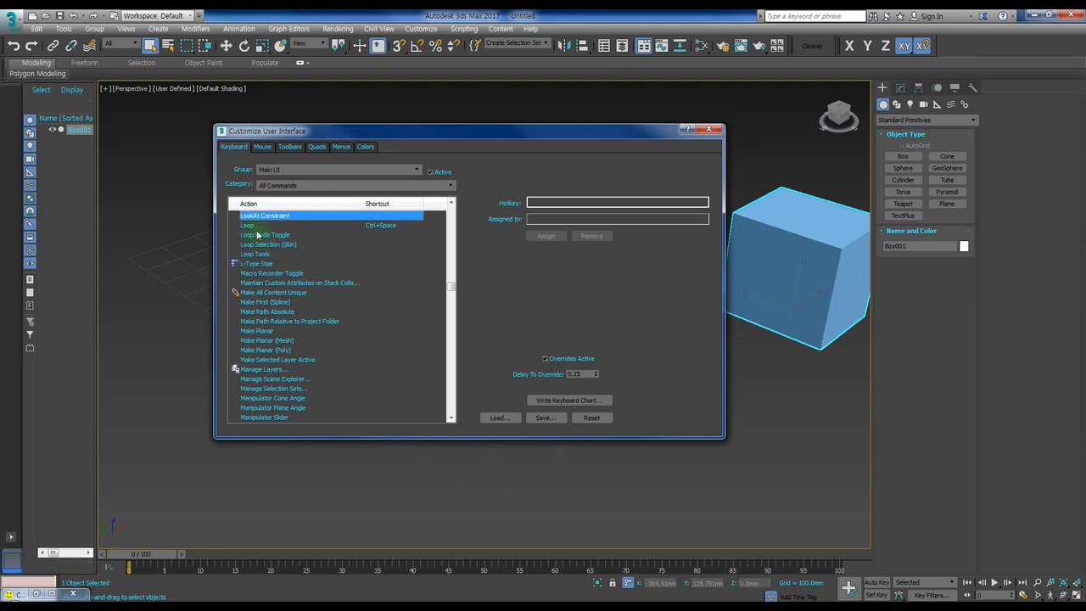
click(247, 226)
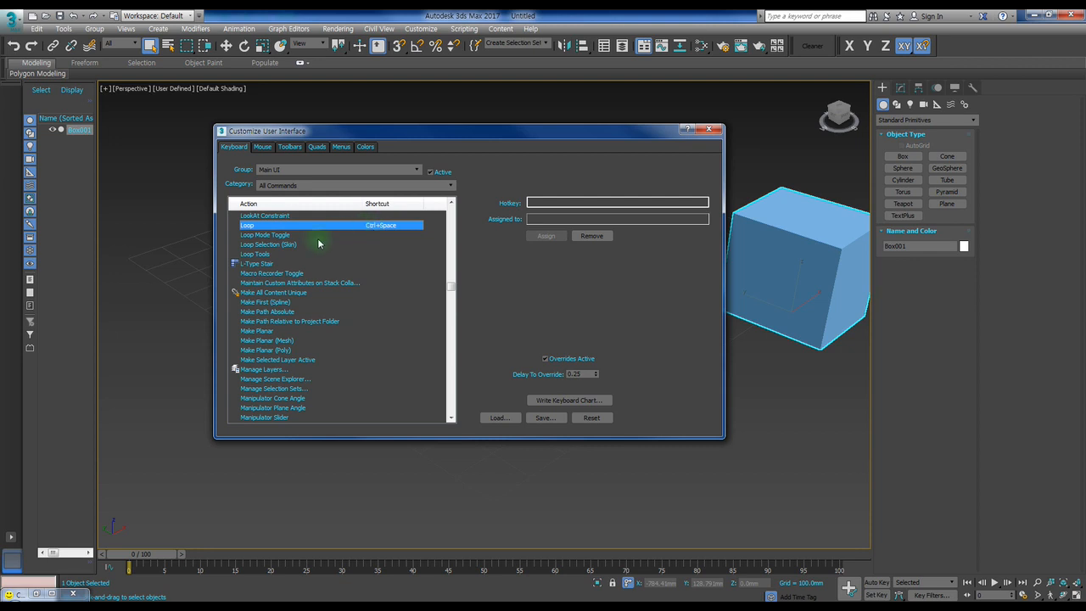
Step: Find the Ring command in the keyboard shortcut list and check its shortcut
text(ri)
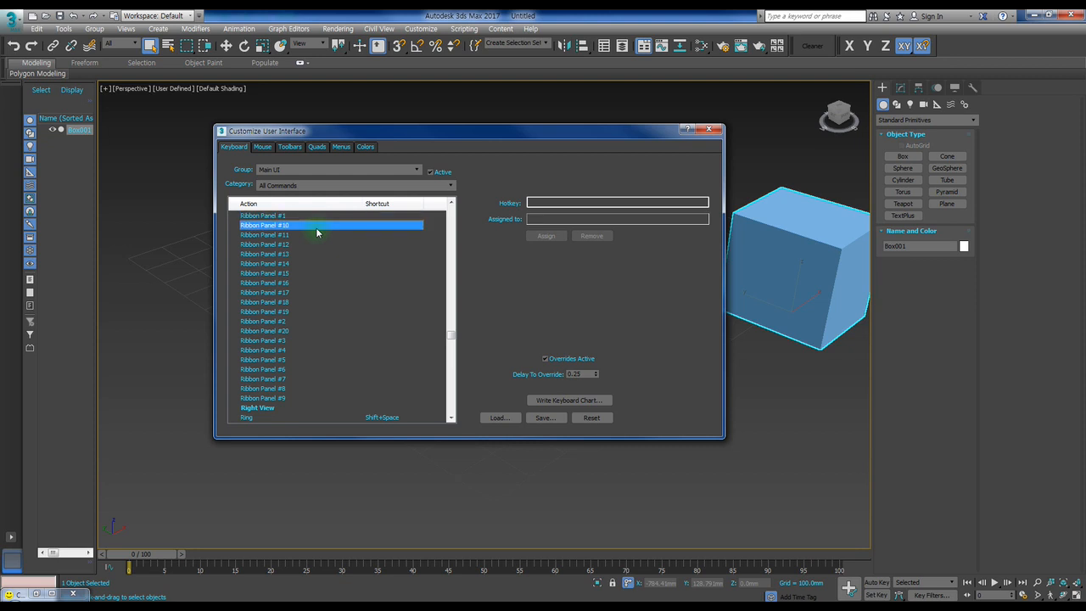
text(n)
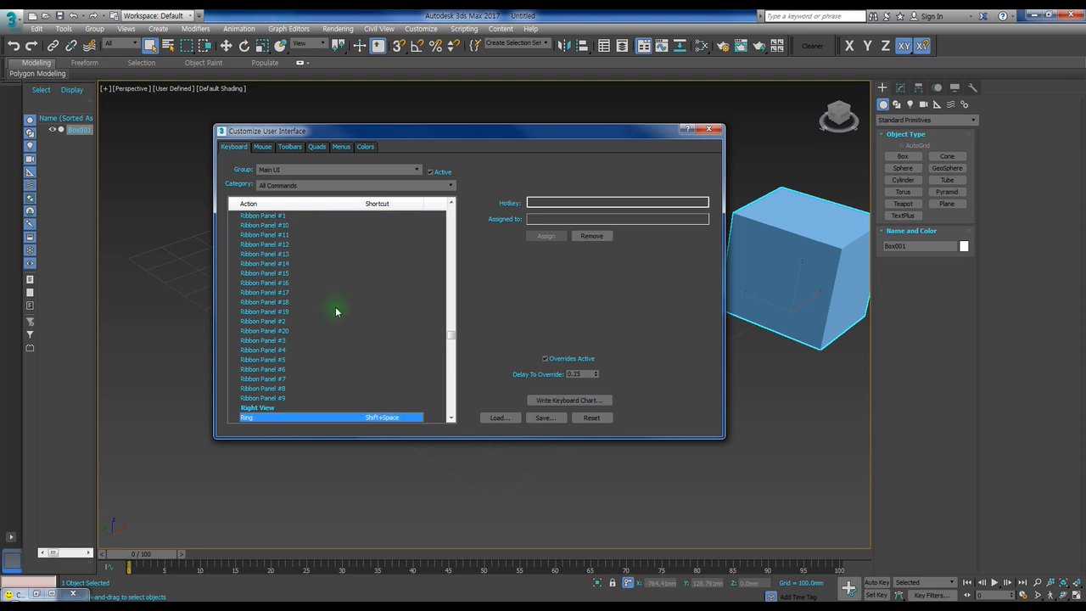
scroll(339, 315, down, 5)
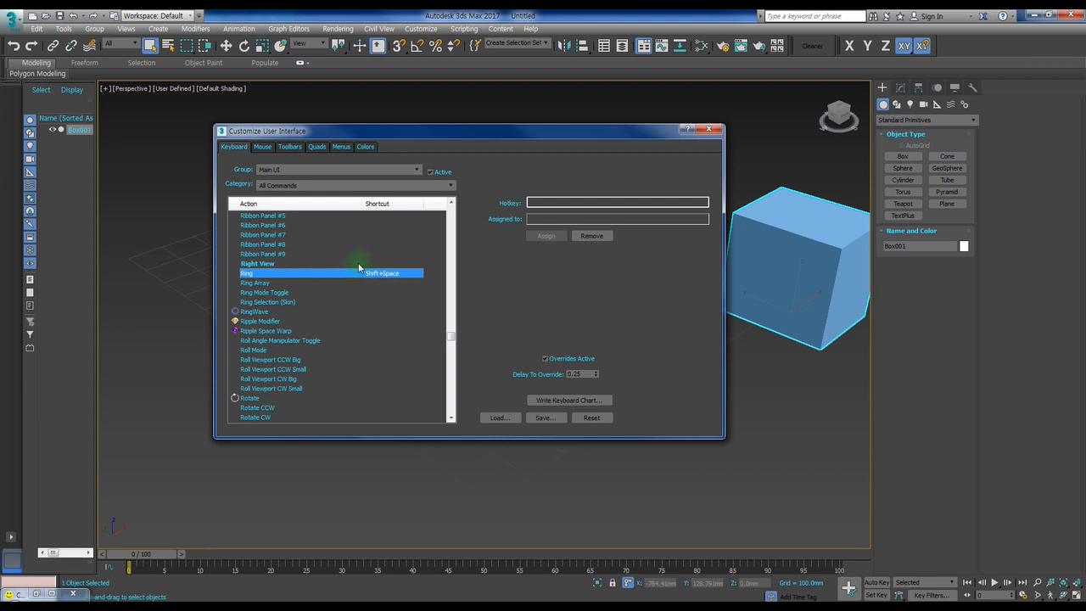
scroll(358, 266, up, 2)
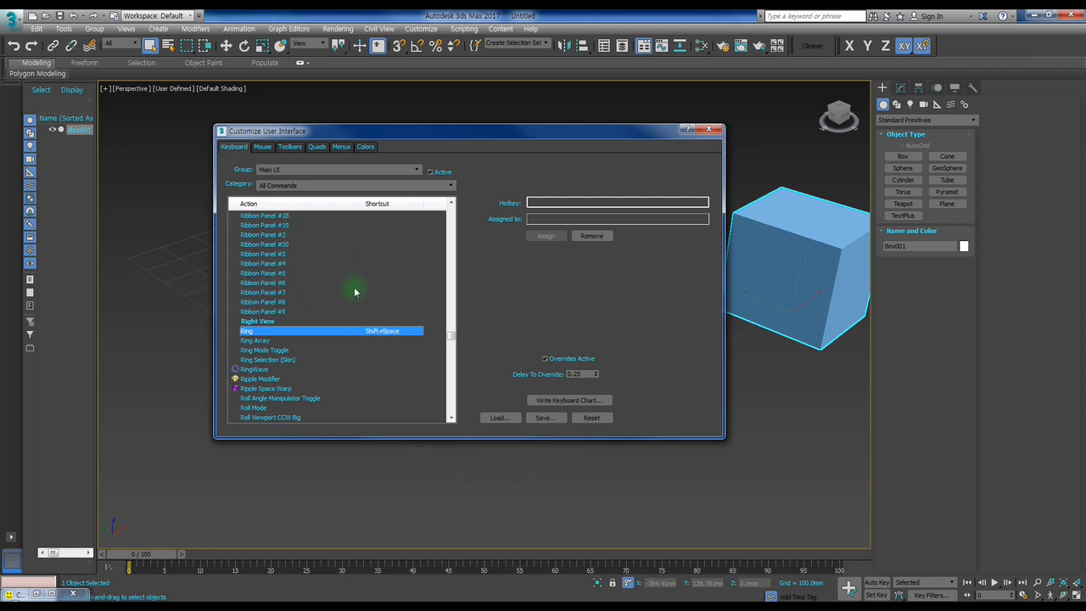
Step: Close the Customize User Interface dialog to return to the box in the Perspective viewport
drag(370, 133, 315, 127)
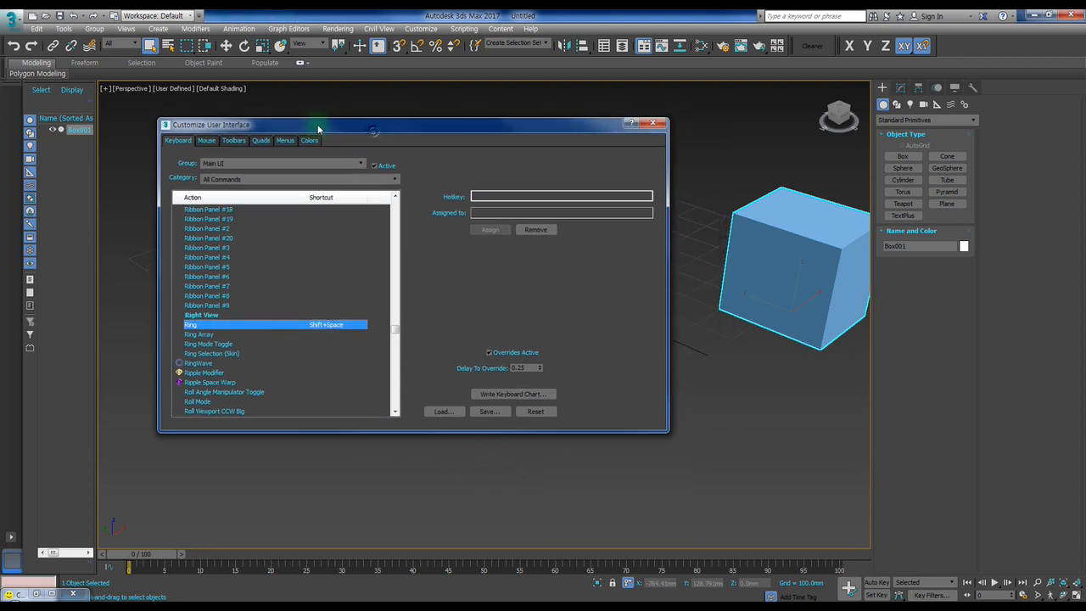
middle_drag(804, 260, 611, 246)
click(652, 122)
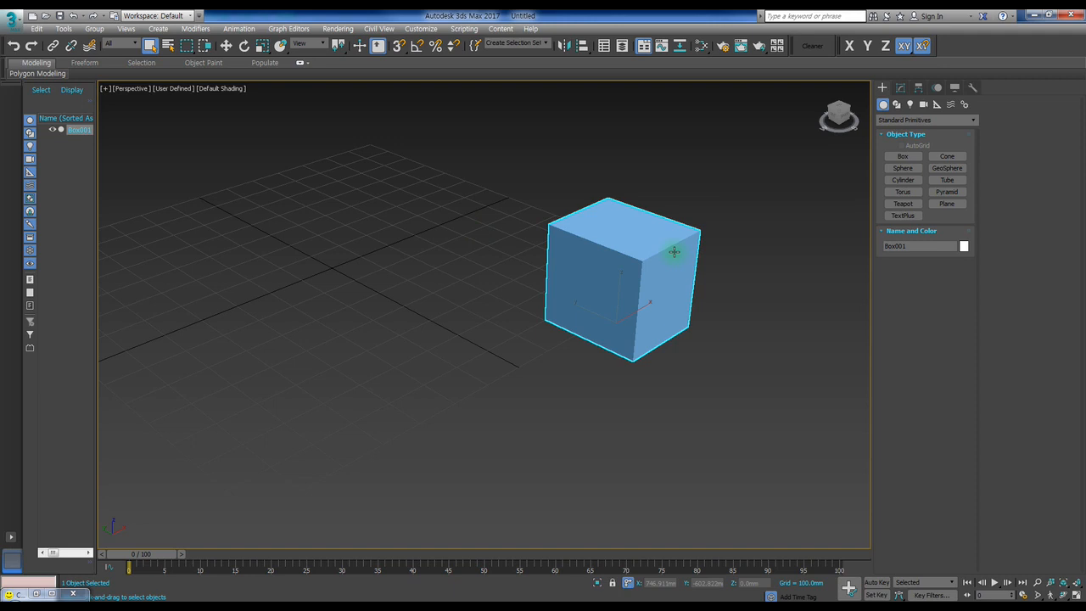
Step: Set the box's length, width and height to 500 mm each and convert it to an Editable Poly
click(902, 87)
double_click(940, 387)
text(500)
key(Tab)
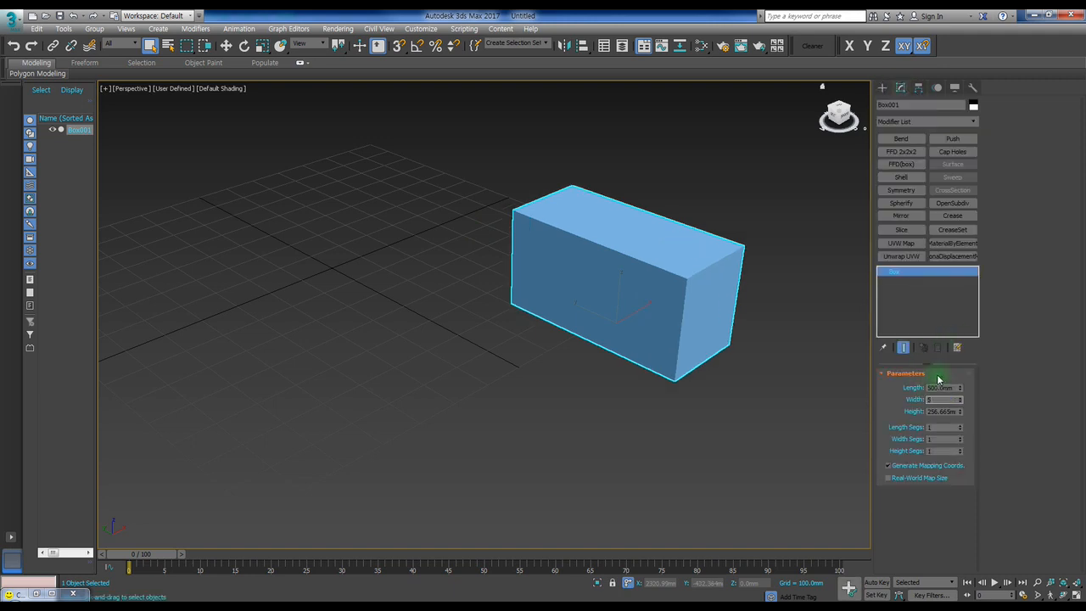
text(500)
key(Tab)
text(500)
key(Return)
right_click(664, 365)
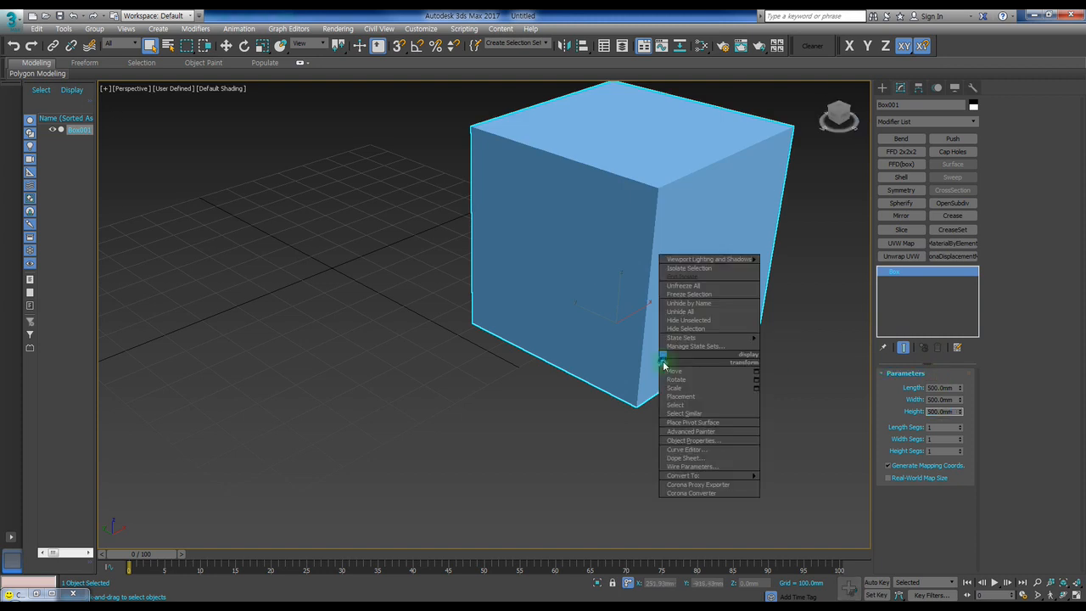
click(594, 14)
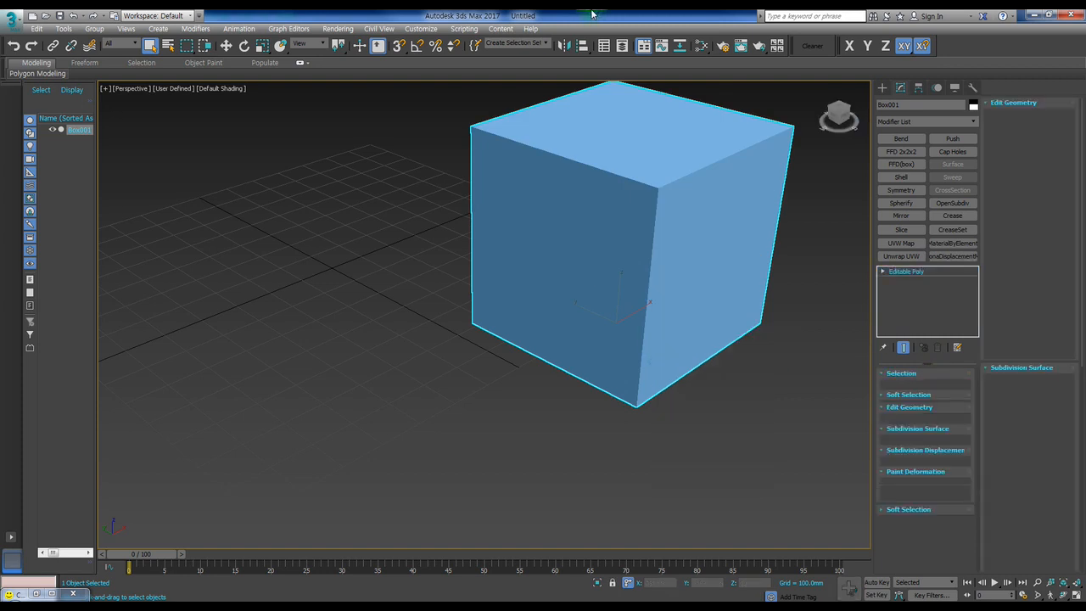
Step: Shift the box's top polygon by -150 mm along X to slant the shape
middle_drag(647, 239, 571, 240)
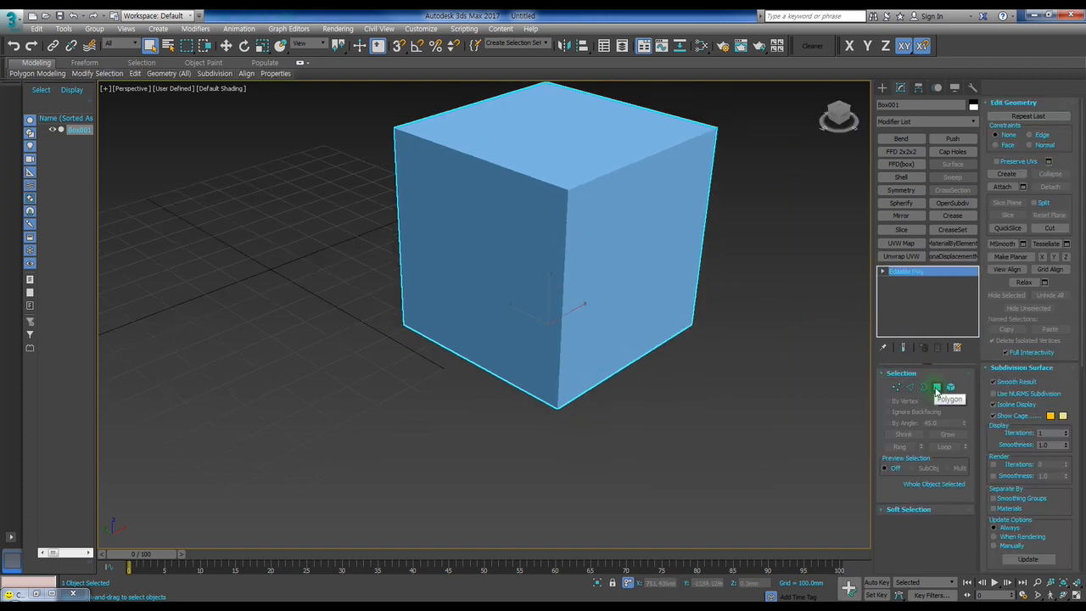
click(936, 387)
click(568, 152)
key(w)
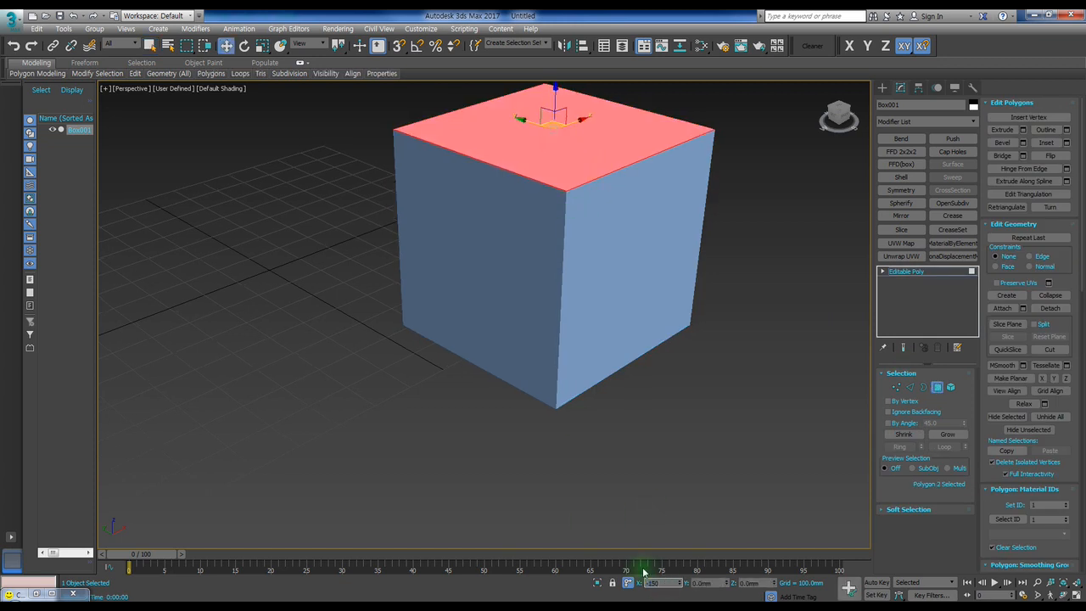
key(Return)
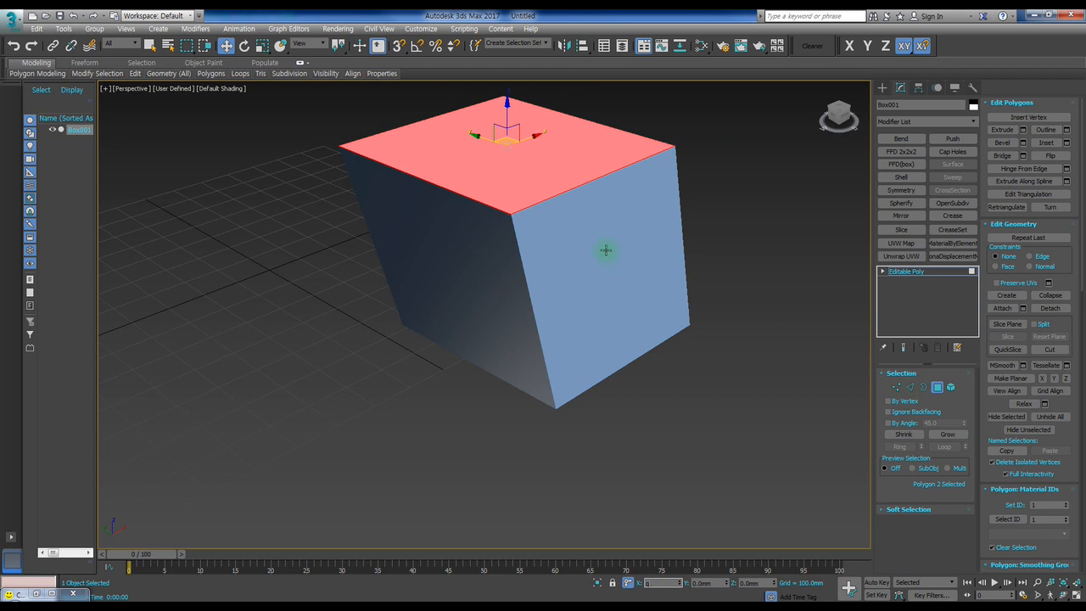
Step: Select the two opposite side polygons of the slanted box and delete them to leave an open tube
click(609, 256)
key(q)
alt+middle_drag(598, 255, 441, 336)
ctrl+click(429, 291)
key(Delete)
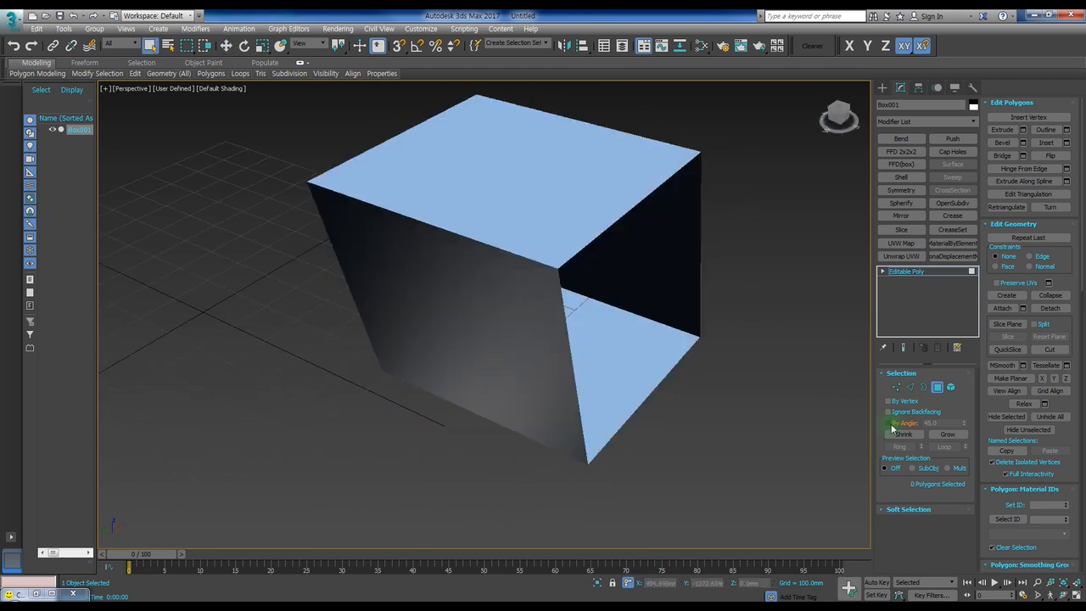
Step: Select the tube's diagonally opposite upper and lower lengthwise edges and scale them shorter along Y
click(912, 388)
alt+middle_drag(636, 204, 630, 206)
click(637, 165)
alt+middle_drag(637, 165, 490, 384)
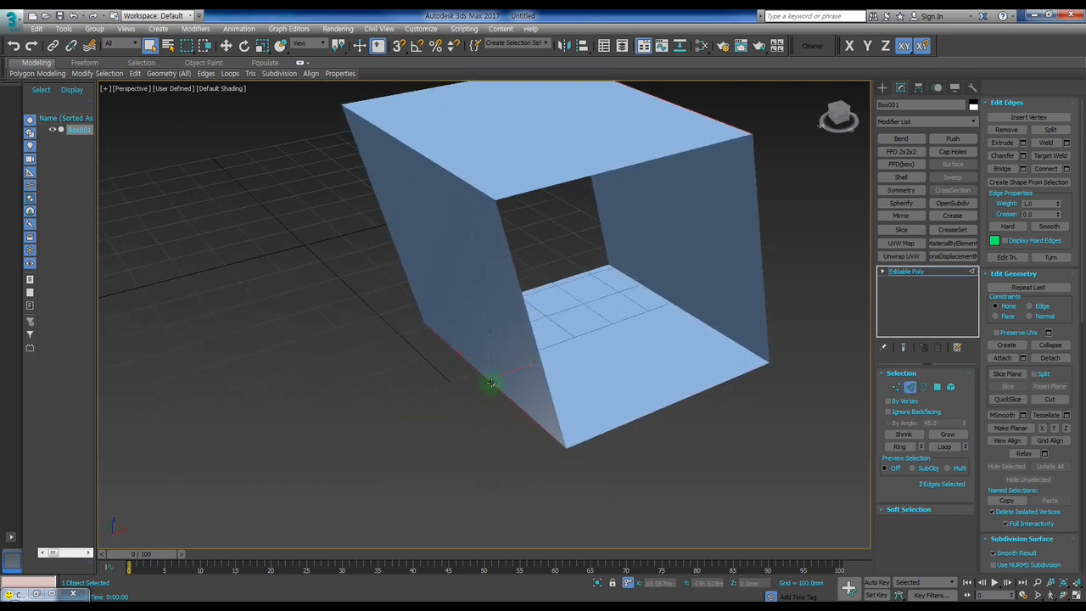
key(r)
key(F6)
drag(491, 384, 436, 324)
key(q)
alt+middle_drag(492, 396, 489, 426)
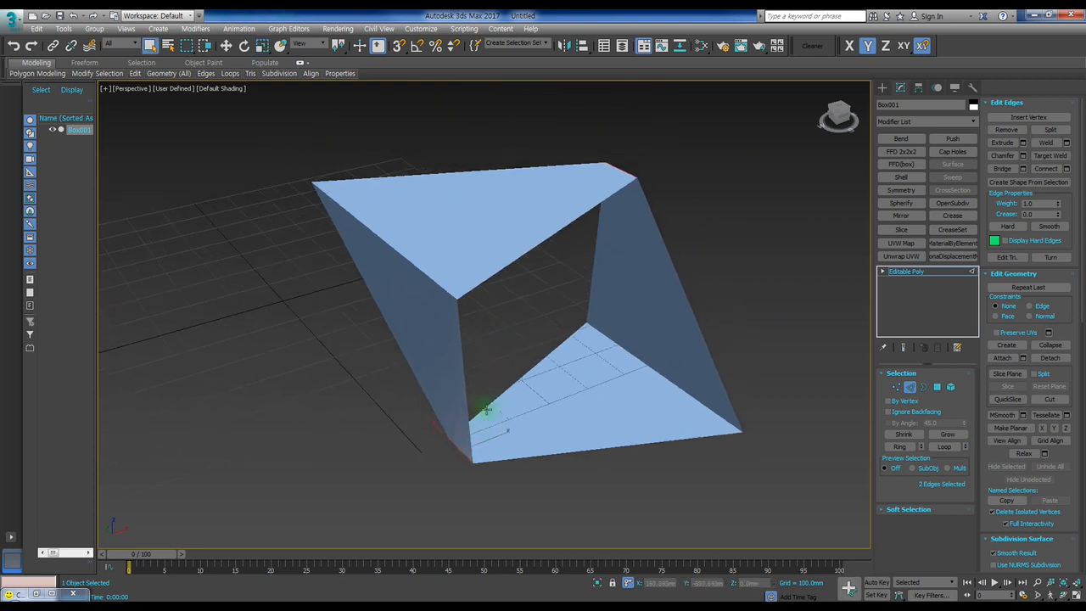
Step: Expand the edge selection with Ring to all four lengthwise edges and chamfer them 50 mm with 5 segments
key(alt+r)
right_click(524, 338)
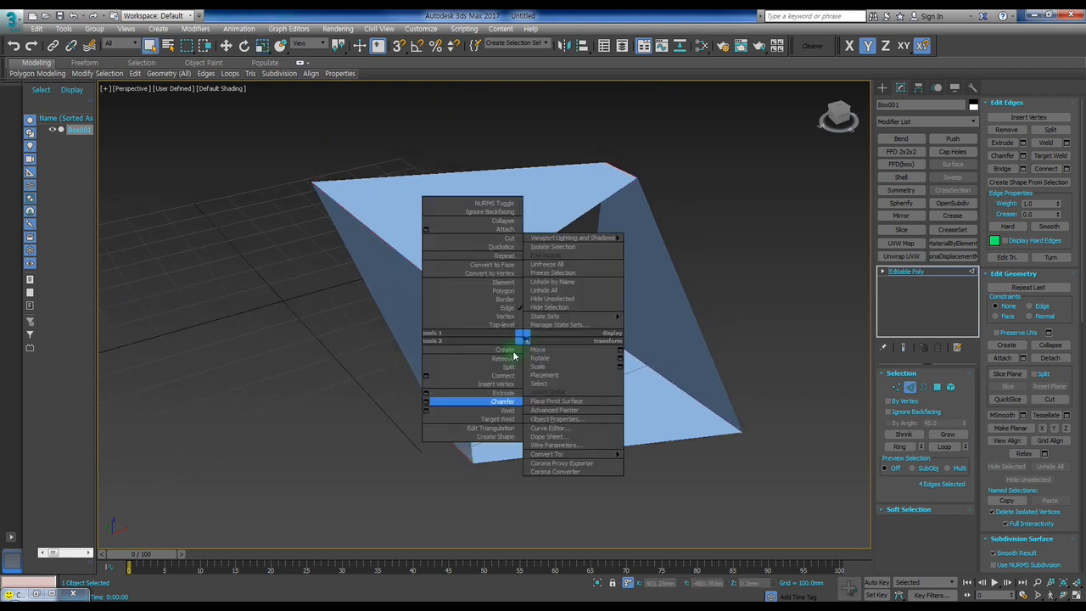
click(427, 402)
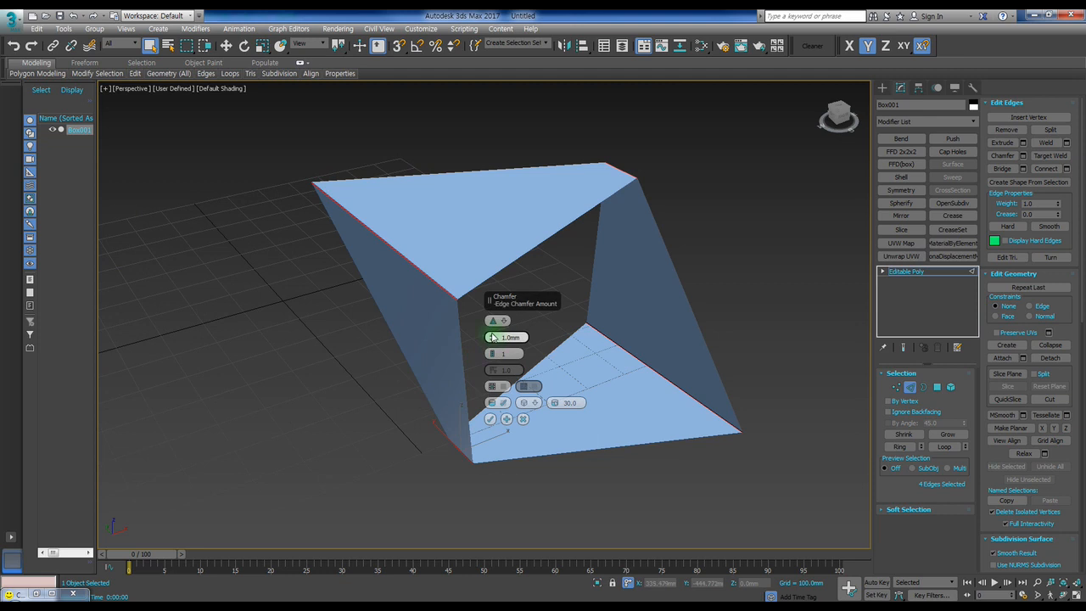
drag(490, 293, 511, 317)
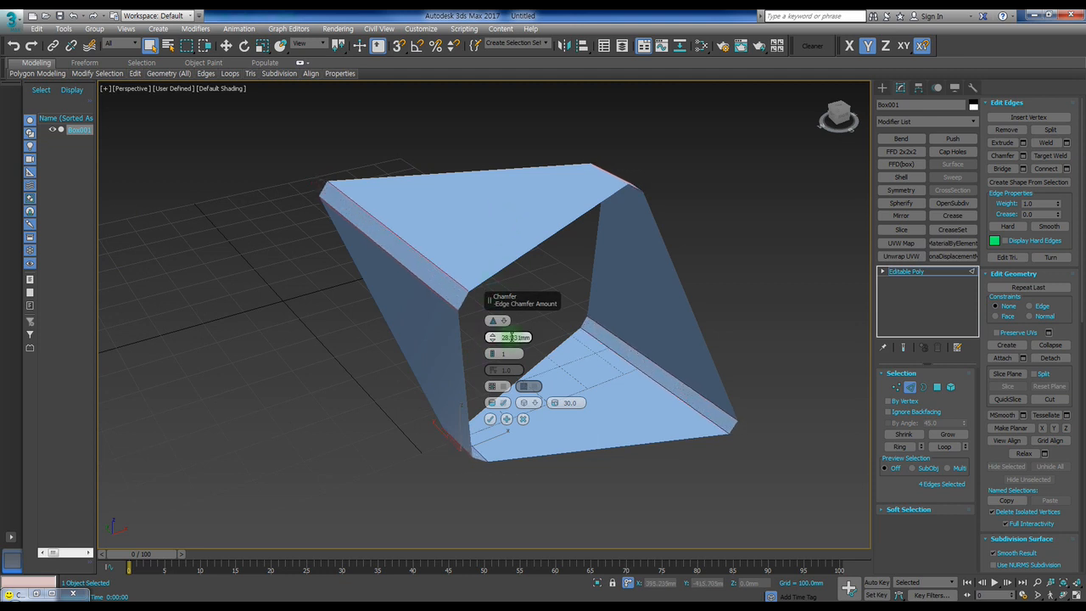
key(Tab)
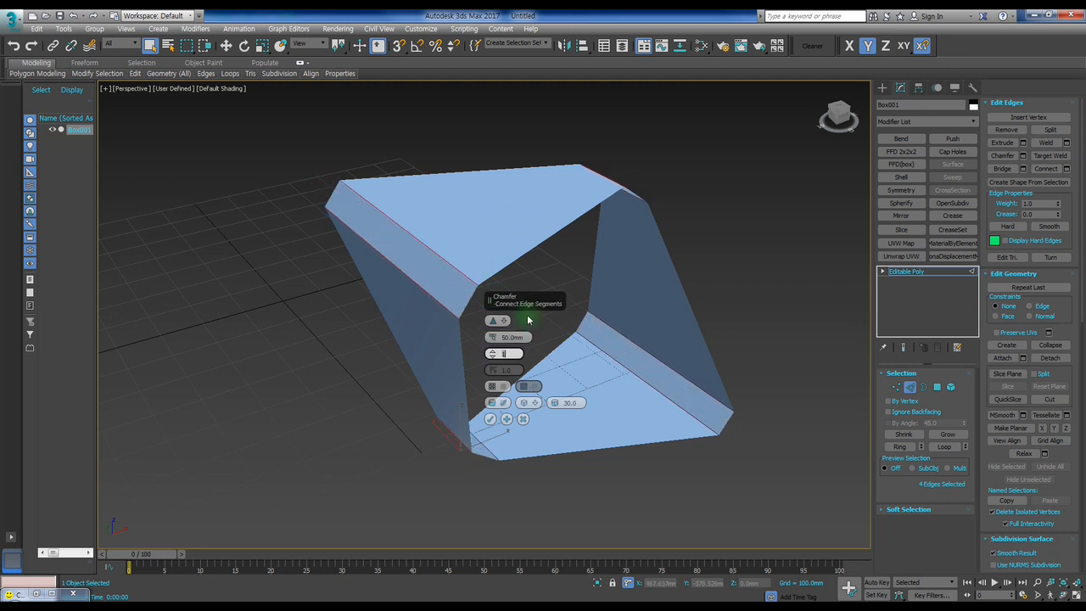
text(8)
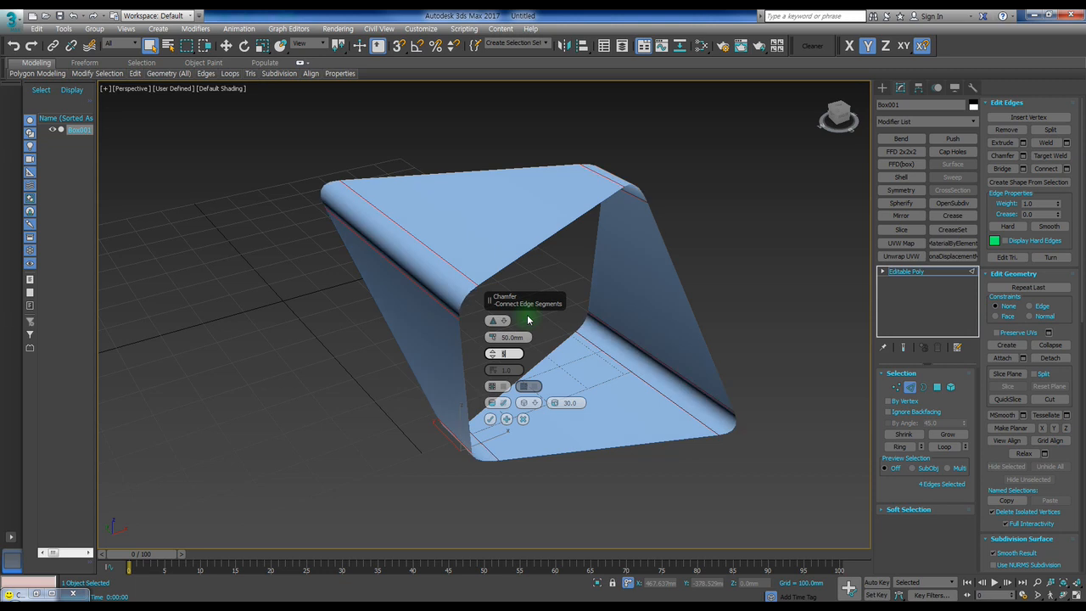
click(490, 420)
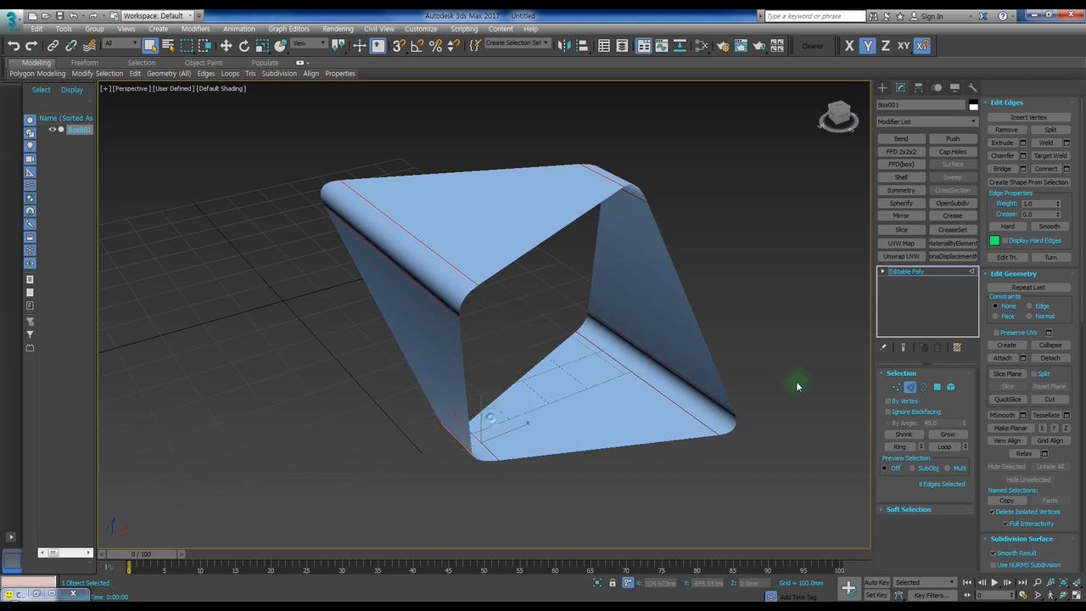
Step: Inset the bottom polygon and the two slanted side polygons by 35 mm and delete the inset faces
click(936, 387)
click(630, 297)
ctrl+click(606, 388)
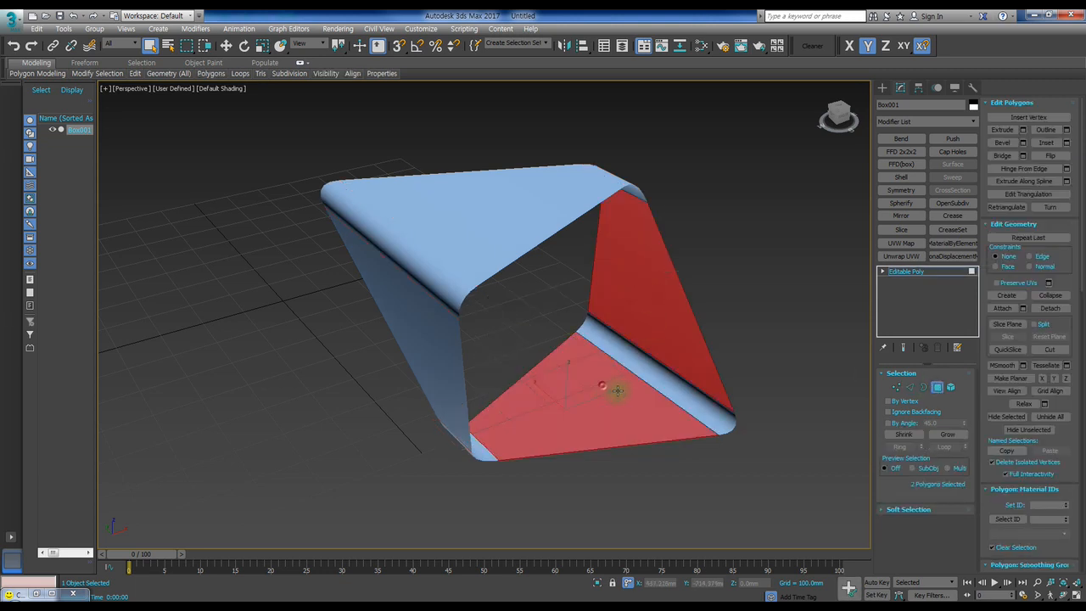
alt+middle_drag(606, 388, 548, 368)
ctrl+click(419, 240)
right_click(477, 249)
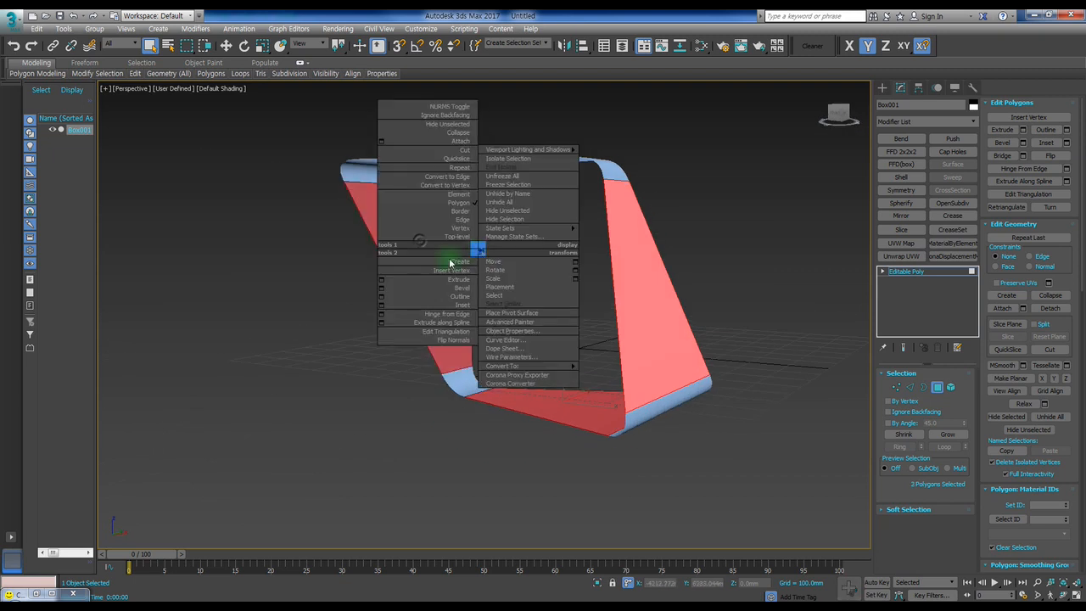
click(380, 303)
text(35)
key(Return)
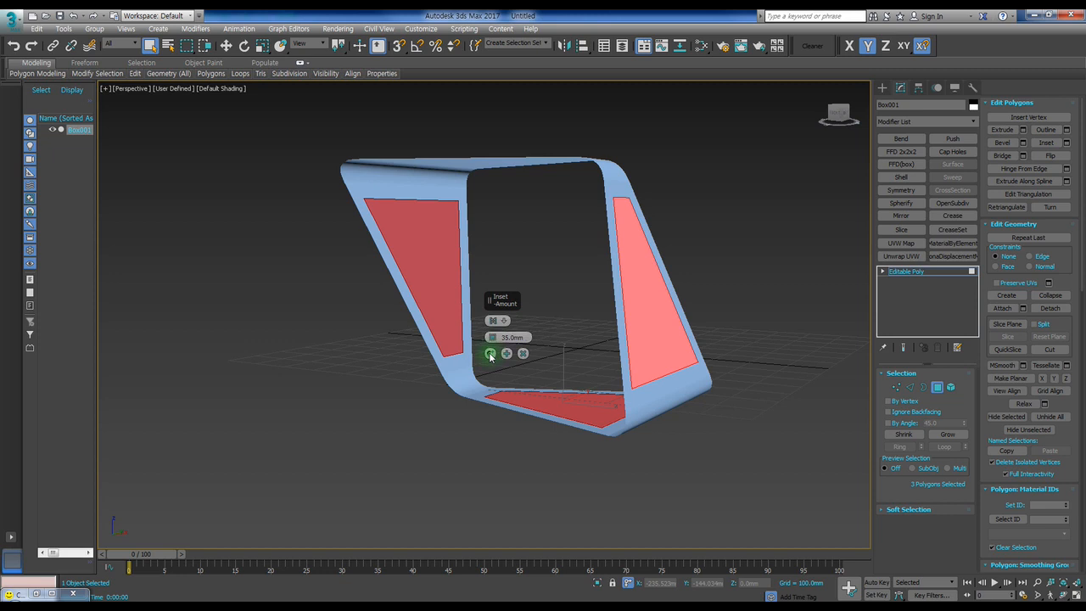
click(490, 355)
key(Delete)
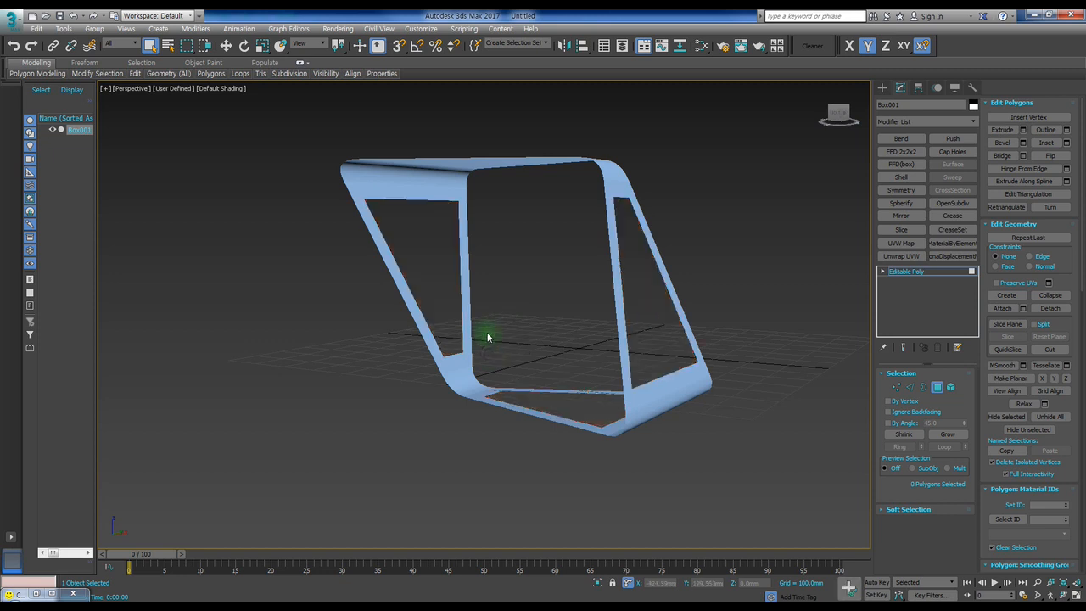
click(902, 176)
scroll(585, 216, up, 5)
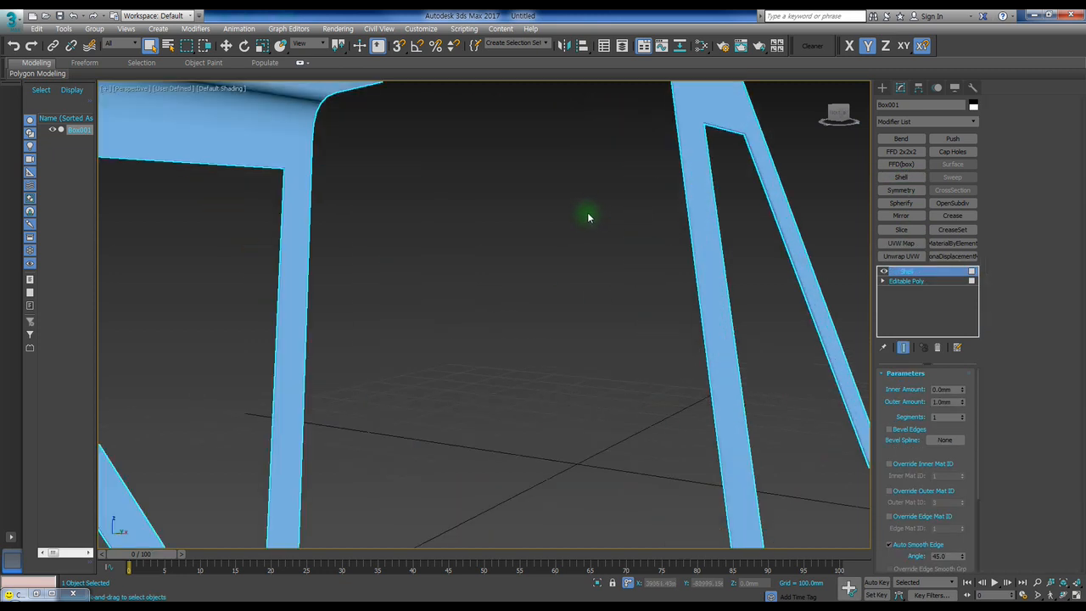
scroll(586, 216, down, 5)
key(ctrl+z)
Step: Show edged faces and select edges at the side opening's upper corner to inspect the frame's thickness
alt+middle_drag(346, 197, 509, 218)
key(F4)
alt+middle_drag(552, 249, 478, 252)
click(910, 386)
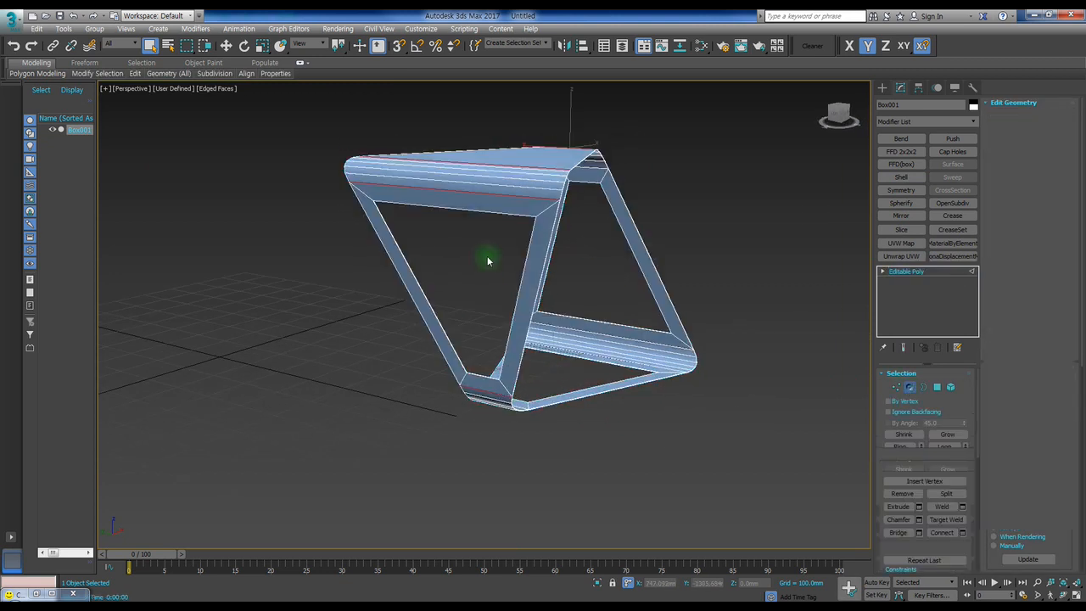
scroll(351, 206, up, 6)
scroll(349, 221, up, 2)
click(346, 242)
alt+middle_drag(430, 297, 453, 248)
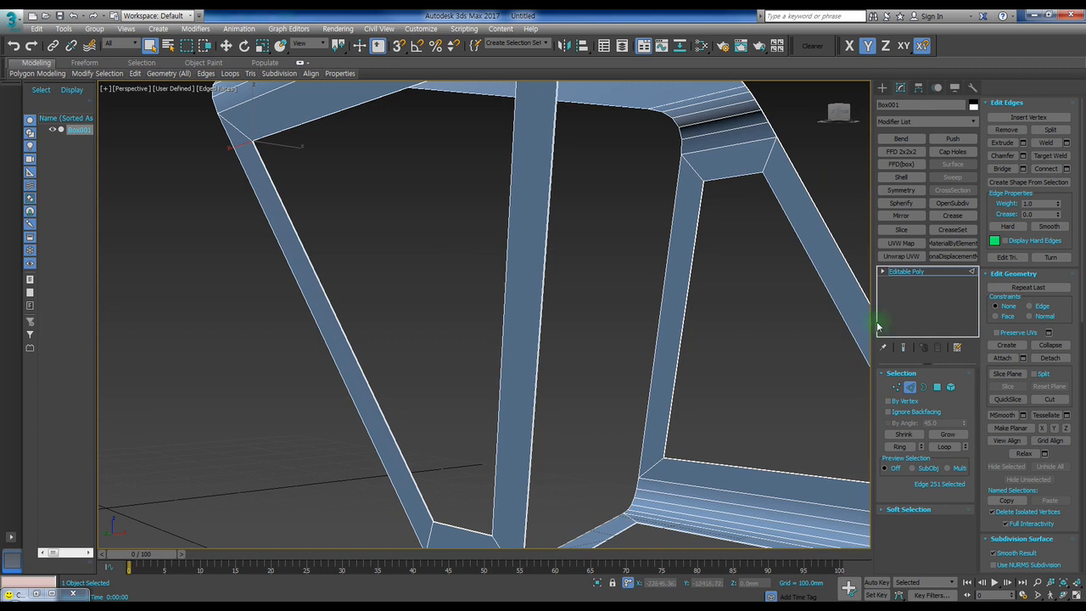
click(395, 241)
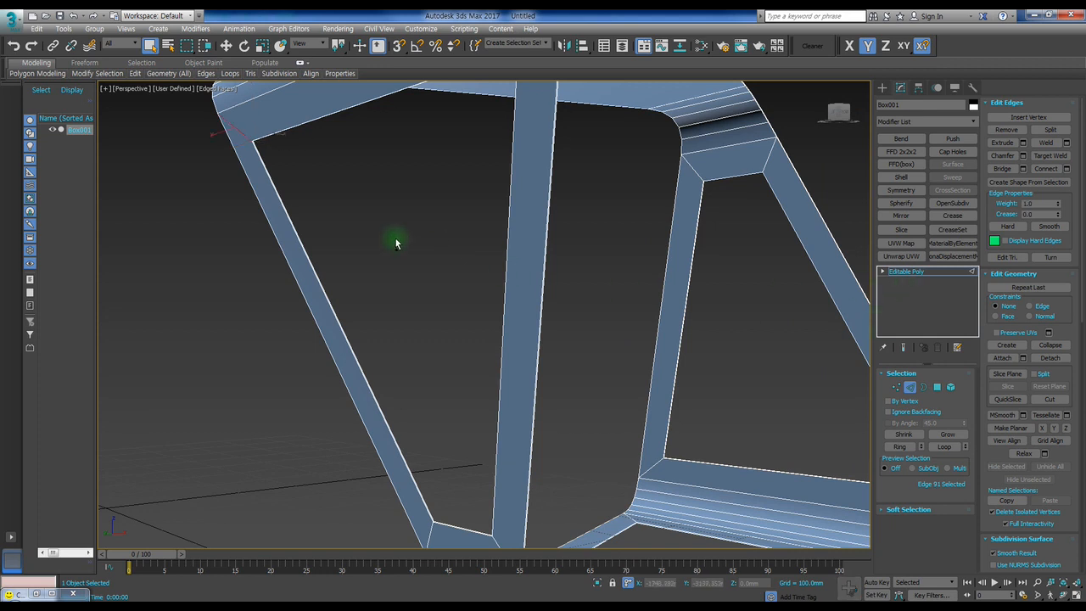
Step: Apply a Shell modifier to the frame with an outer amount of 8 mm
key(shift+s)
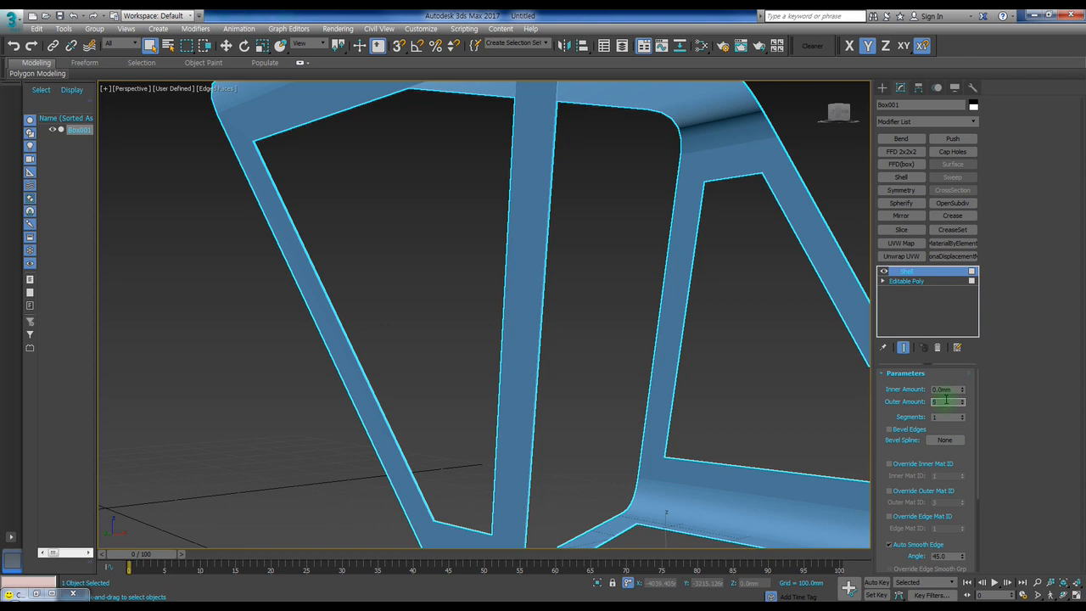
key(Return)
text(8)
key(Return)
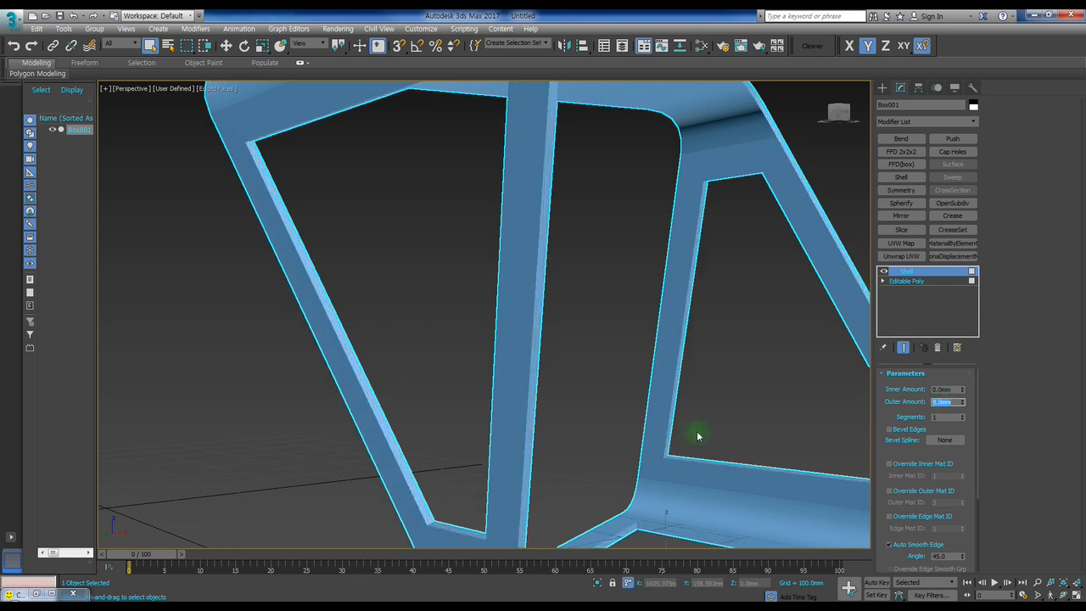
scroll(450, 379, down, 6)
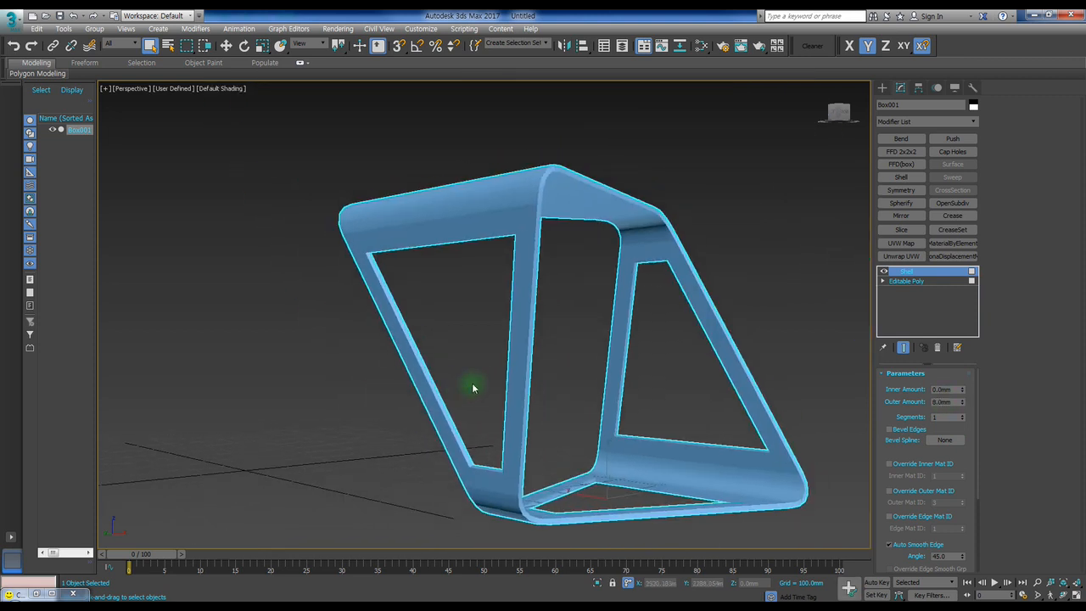
alt+middle_drag(526, 347, 495, 262)
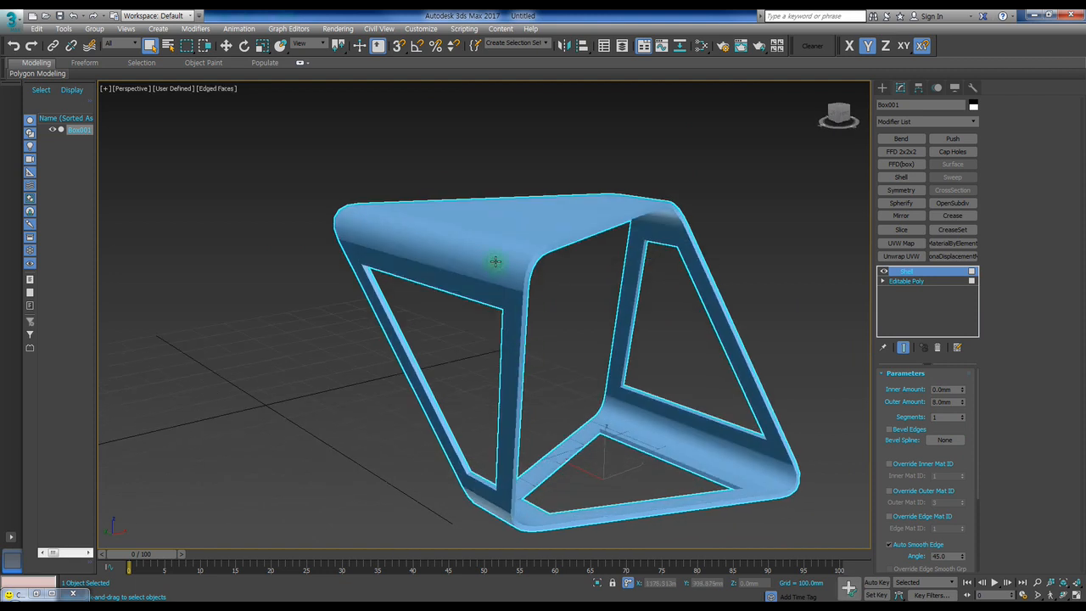
Step: Convert the shelled frame to an Editable Poly and select the short thickness edge at the side opening's upper corner
key(ctrl+e)
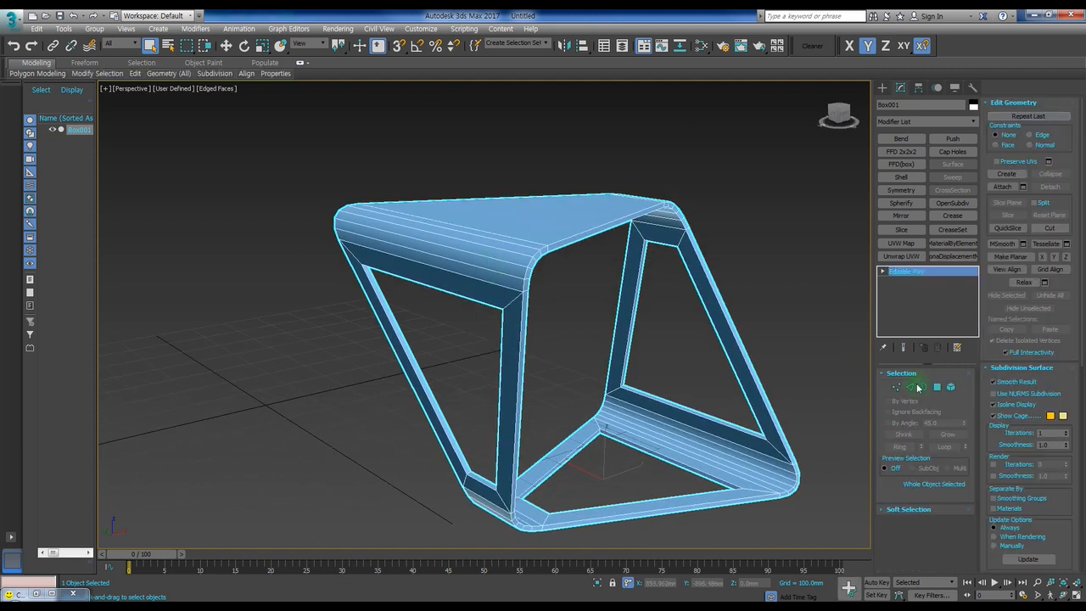
click(909, 386)
scroll(376, 274, up, 5)
scroll(376, 278, down, 4)
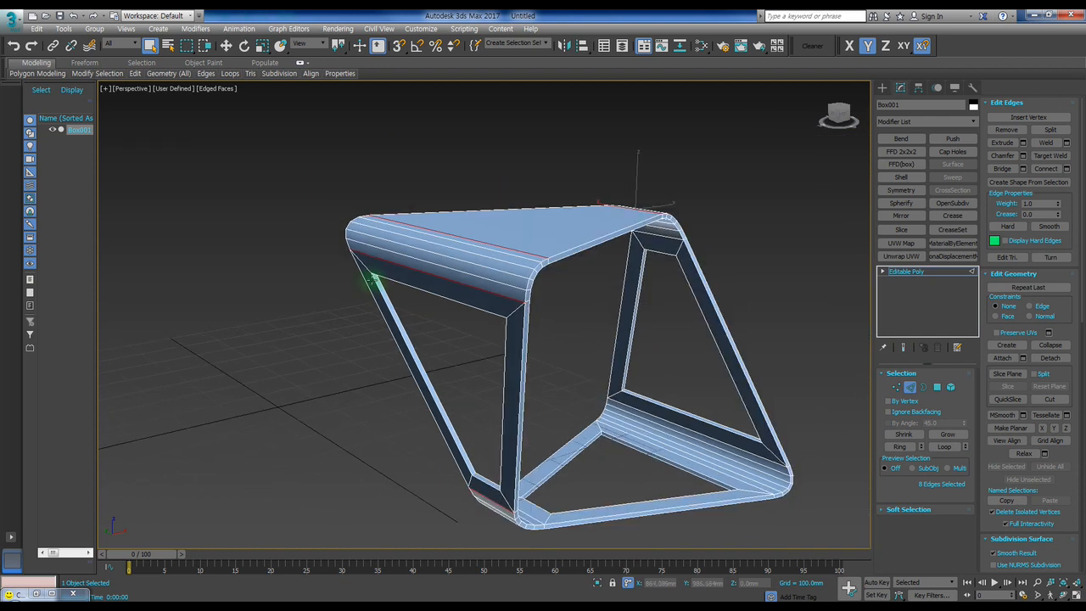
scroll(372, 269, up, 5)
click(382, 265)
Step: Switch the viewport to wireframe display and expand the short corner edge selection with Ring
key(F3)
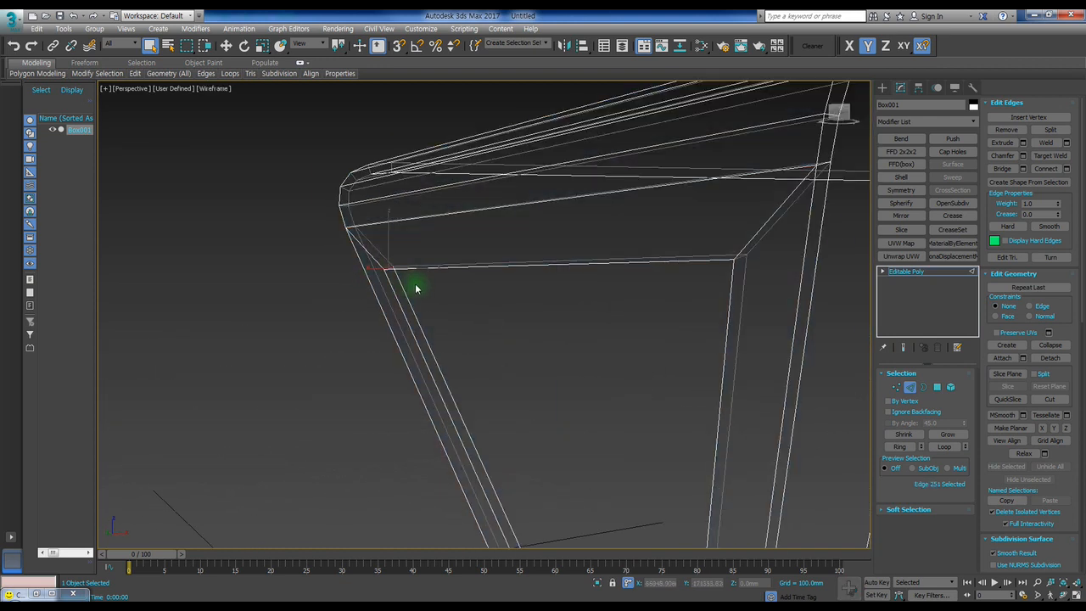
alt+middle_drag(460, 294, 446, 271)
scroll(410, 263, down, 3)
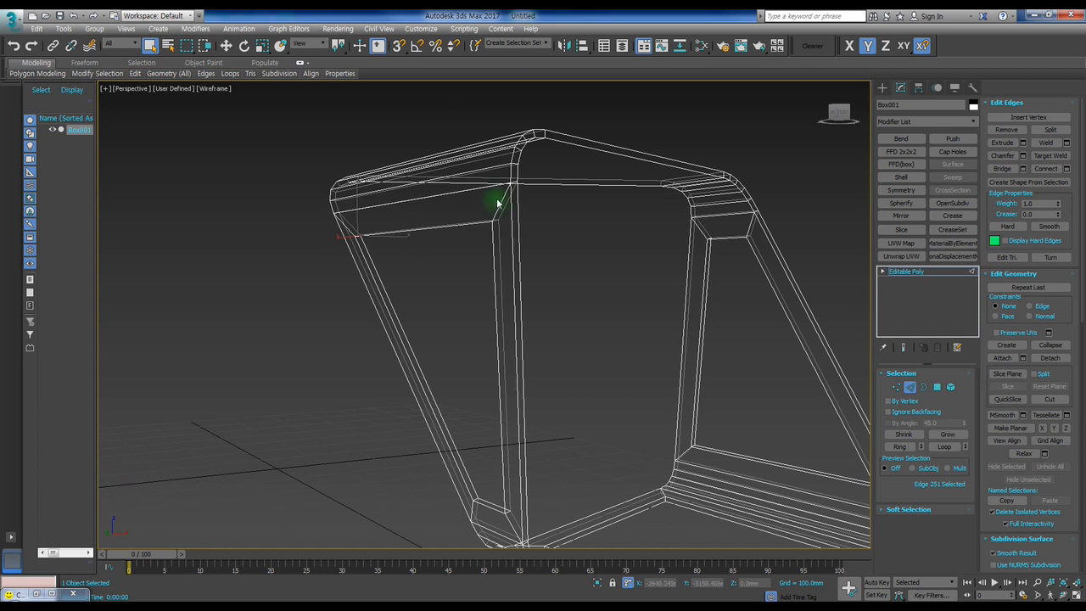
scroll(355, 245, up, 5)
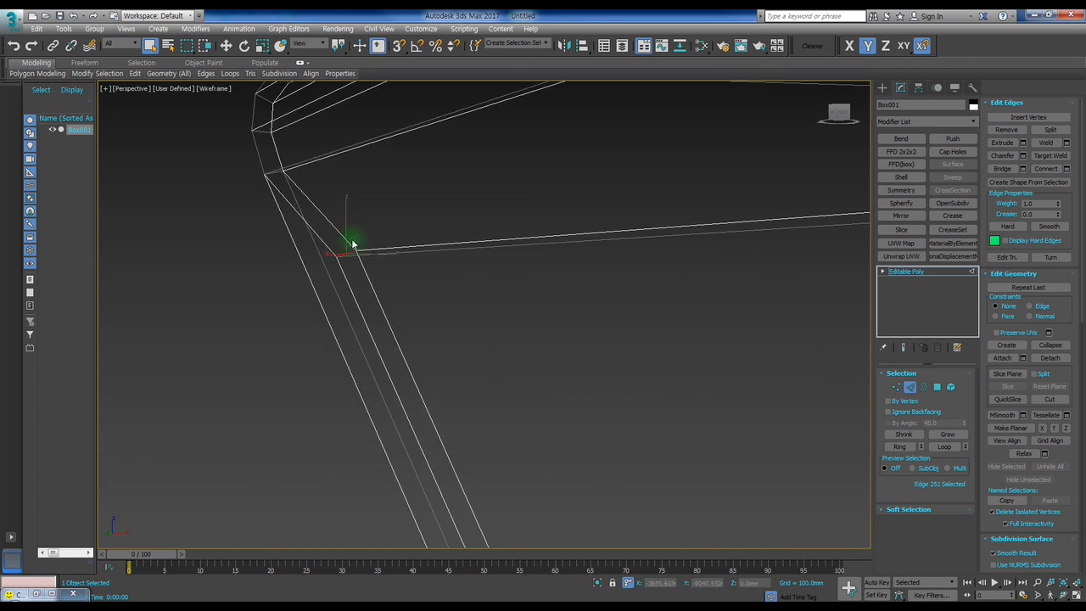
scroll(353, 244, down, 4)
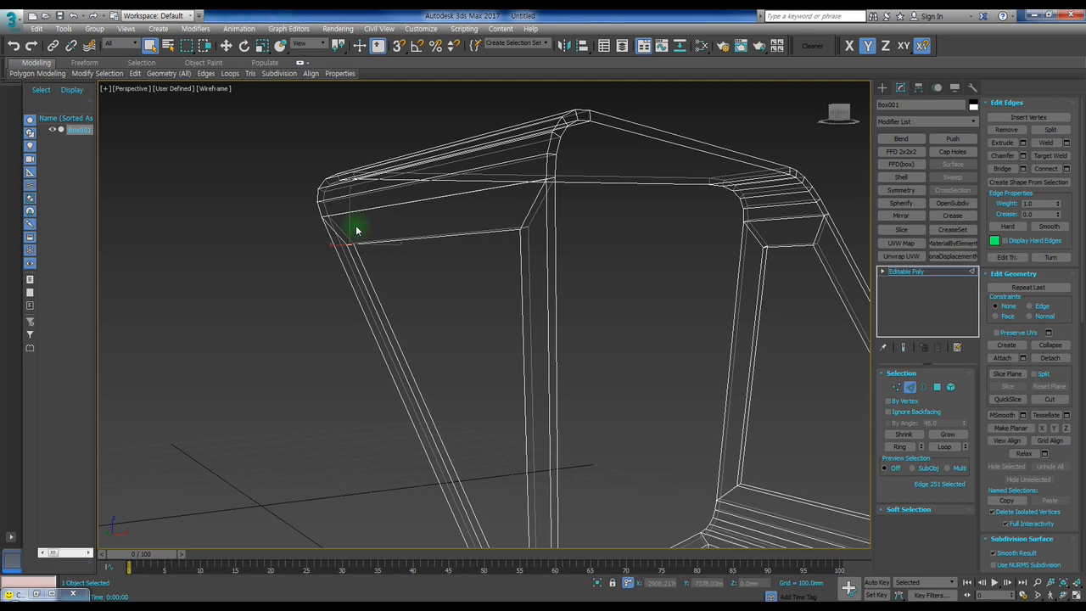
key(alt+r)
Step: Examine the wireframe frame's opening corners to check which short thickness edges the Ring selection covers
middle_drag(561, 305, 515, 200)
alt+middle_drag(459, 271, 526, 284)
middle_drag(835, 361, 735, 347)
scroll(648, 330, up, 5)
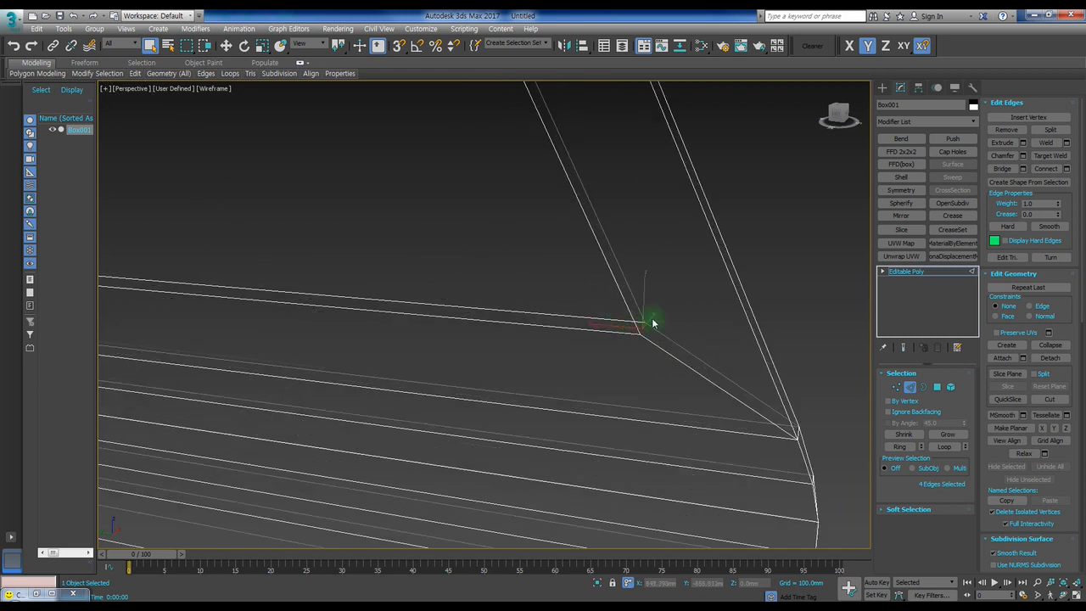
scroll(599, 317, down, 10)
scroll(531, 323, up, 5)
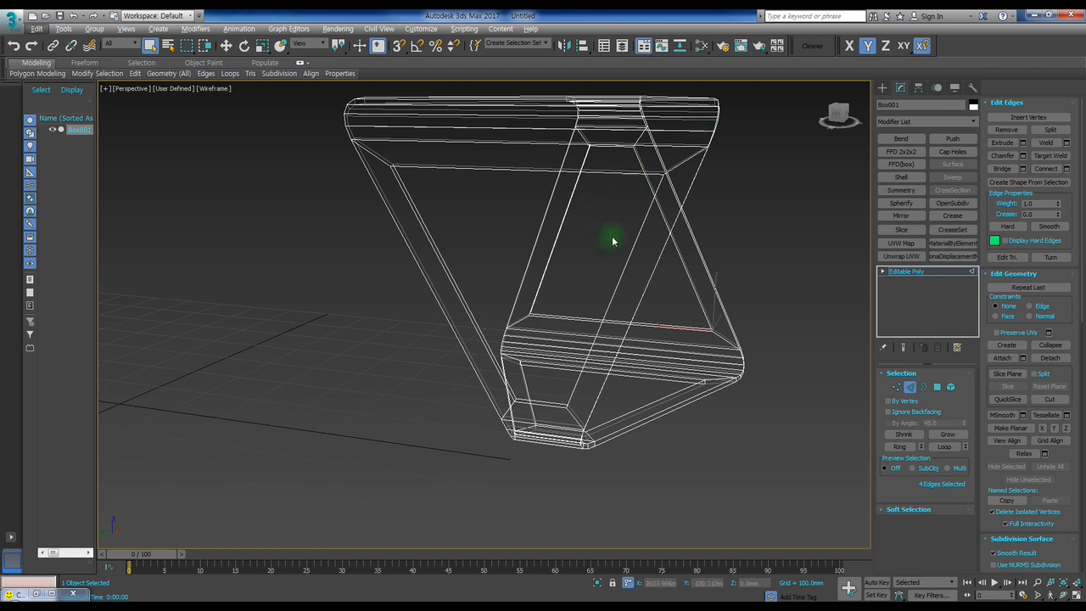
scroll(707, 325, up, 2)
scroll(687, 319, up, 2)
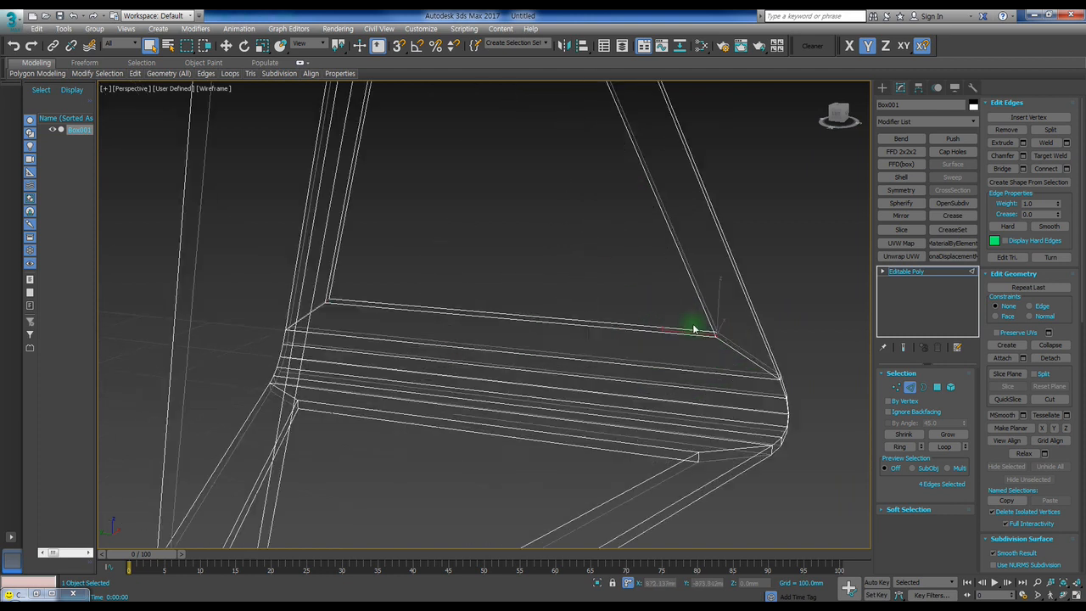
scroll(458, 307, up, 2)
scroll(471, 306, down, 5)
scroll(521, 311, up, 6)
scroll(514, 292, down, 6)
scroll(518, 274, up, 3)
alt+middle_drag(463, 325, 533, 254)
scroll(563, 185, up, 5)
alt+middle_drag(564, 184, 587, 197)
scroll(785, 324, down, 6)
alt+middle_drag(782, 329, 700, 357)
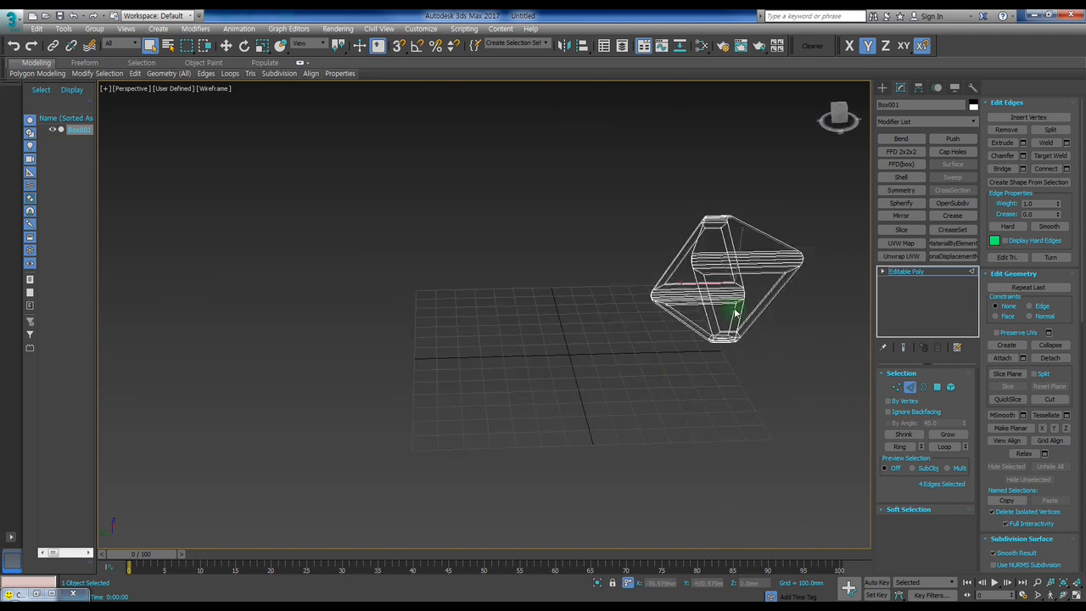
scroll(700, 378, up, 5)
alt+middle_drag(772, 398, 673, 366)
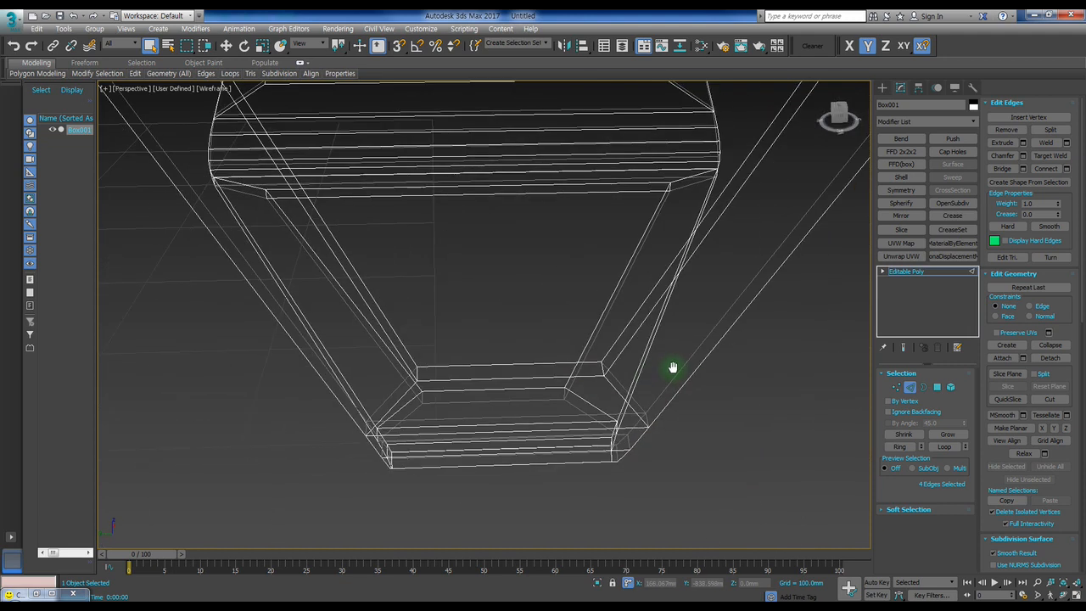
Step: Add the short thickness edges at the bottom opening's rear corners to the edge selection
scroll(577, 246, down, 6)
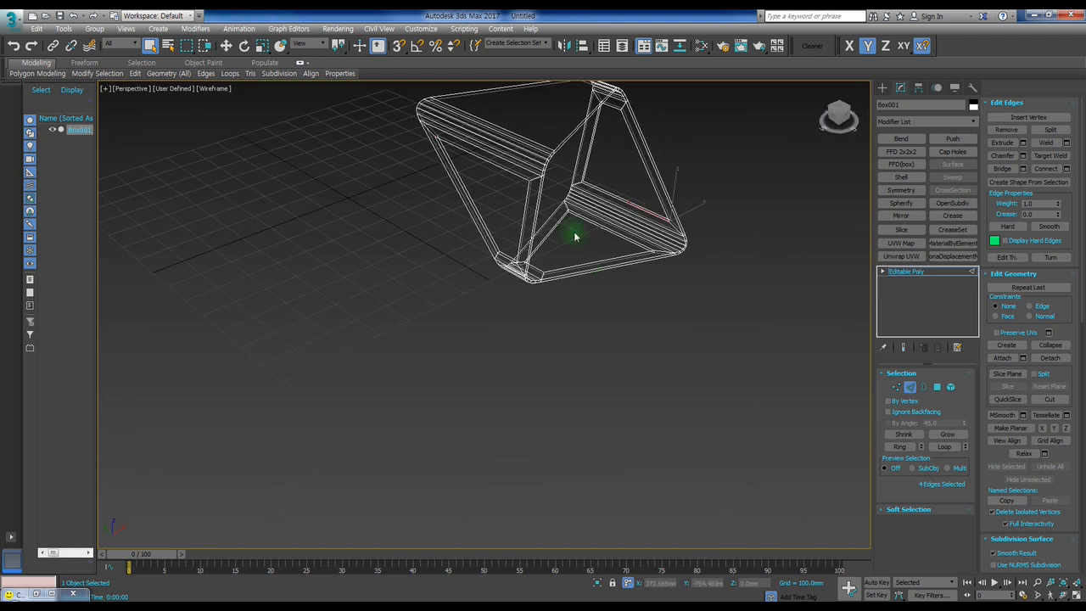
middle_drag(559, 163, 565, 212)
scroll(566, 223, up, 4)
scroll(563, 222, down, 6)
scroll(562, 223, up, 4)
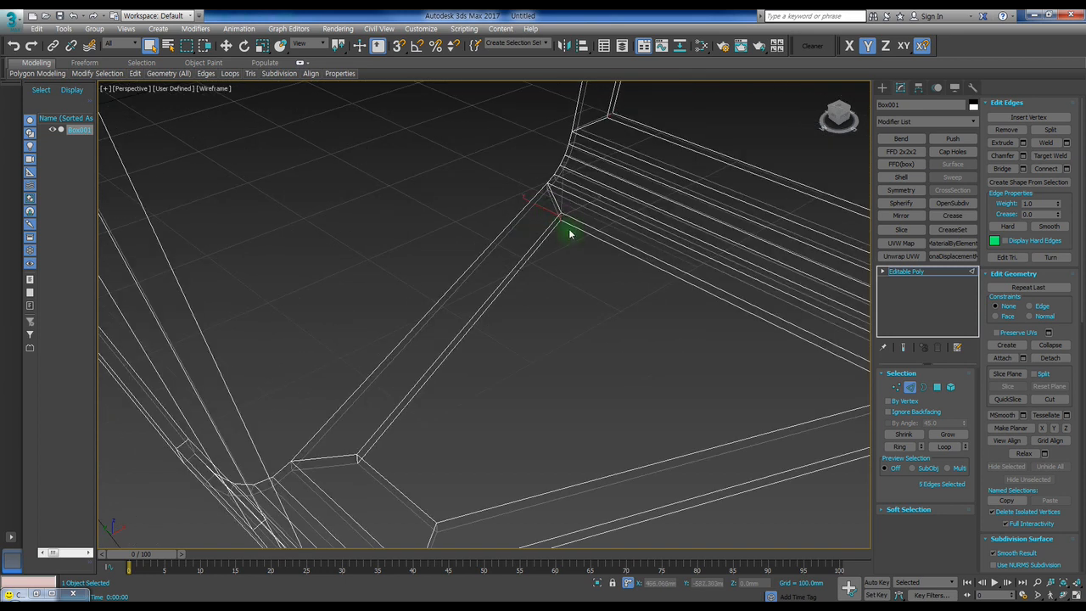
scroll(568, 231, down, 4)
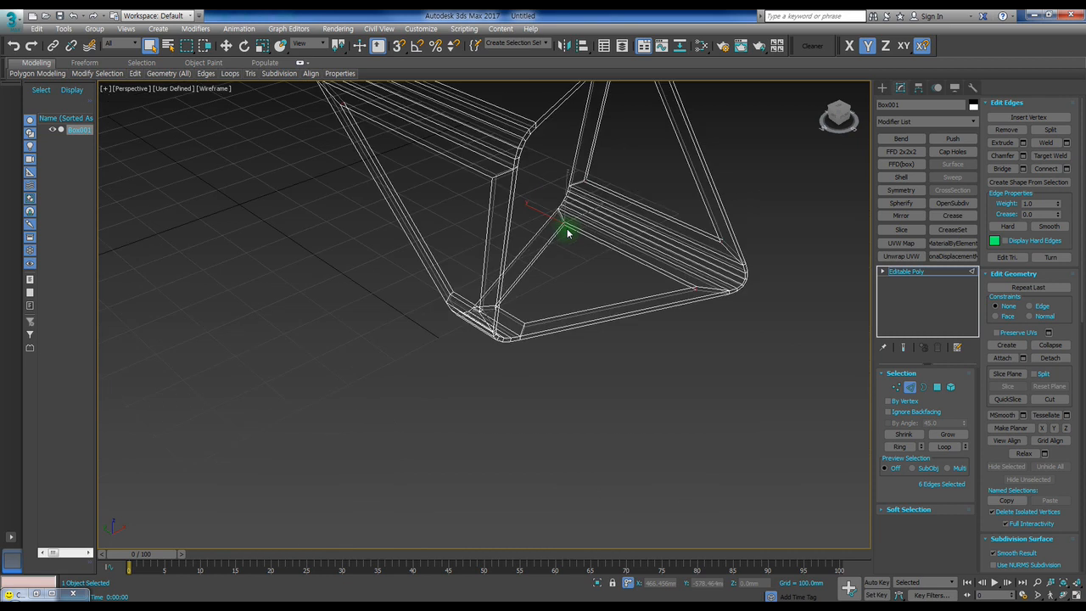
Step: Add the remaining short thickness edges at the bottom and side openings' corners, completing a selection of 12 edges
alt+middle_drag(621, 292, 447, 283)
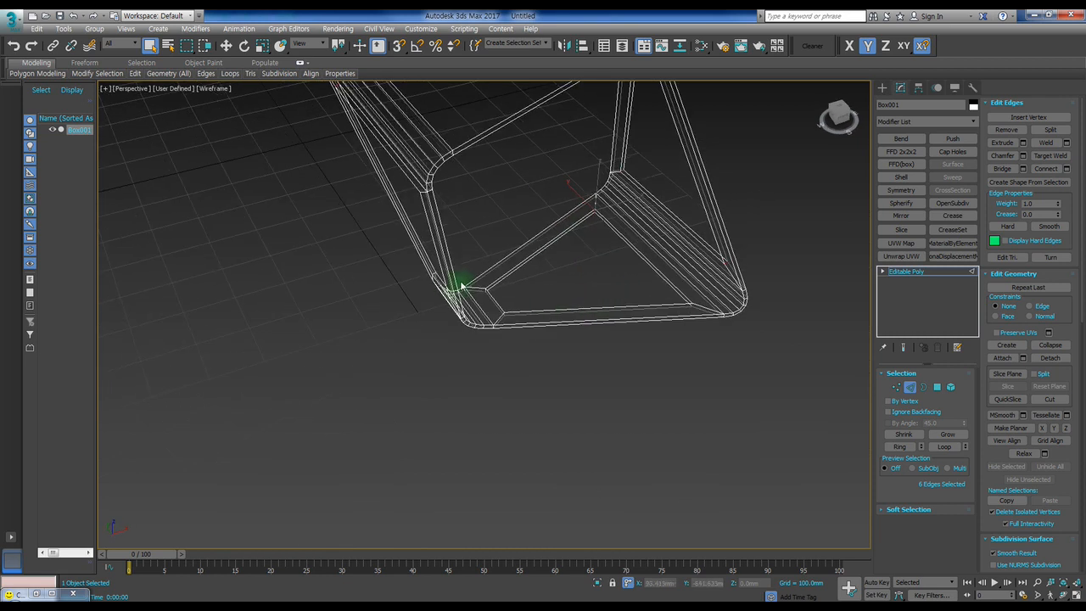
scroll(475, 284, up, 4)
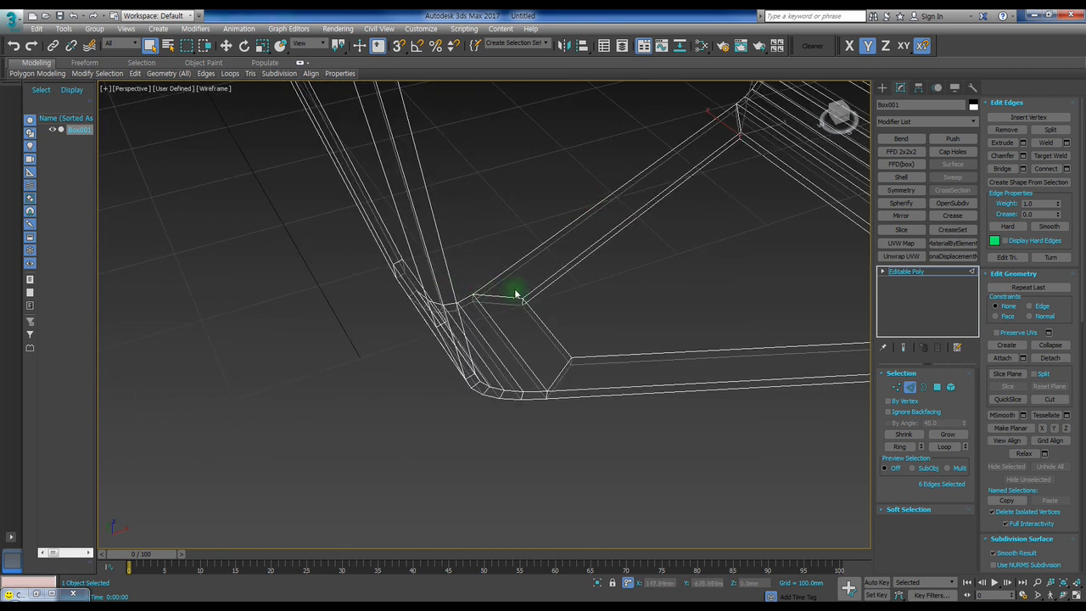
ctrl+double_click(544, 323)
scroll(545, 323, down, 6)
scroll(573, 323, up, 2)
alt+middle_drag(572, 323, 448, 306)
scroll(504, 317, down, 3)
scroll(458, 292, up, 3)
Step: Start a Chamfer on the 12 selected corner edges, switch it to Quad Chamfer and set the amount to 35 mm
right_click(529, 260)
click(432, 325)
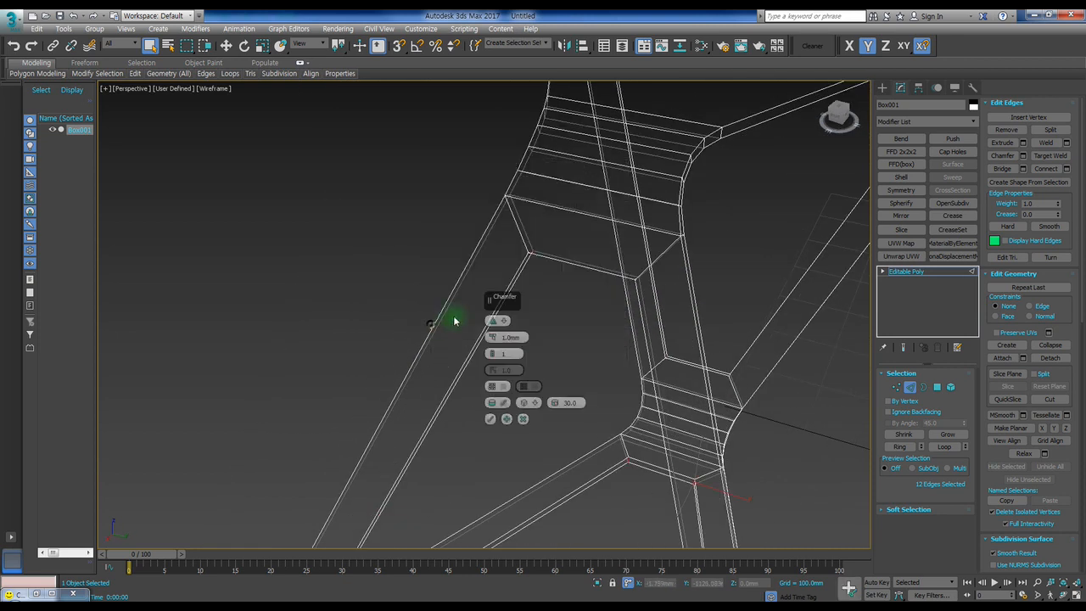
drag(493, 339, 506, 177)
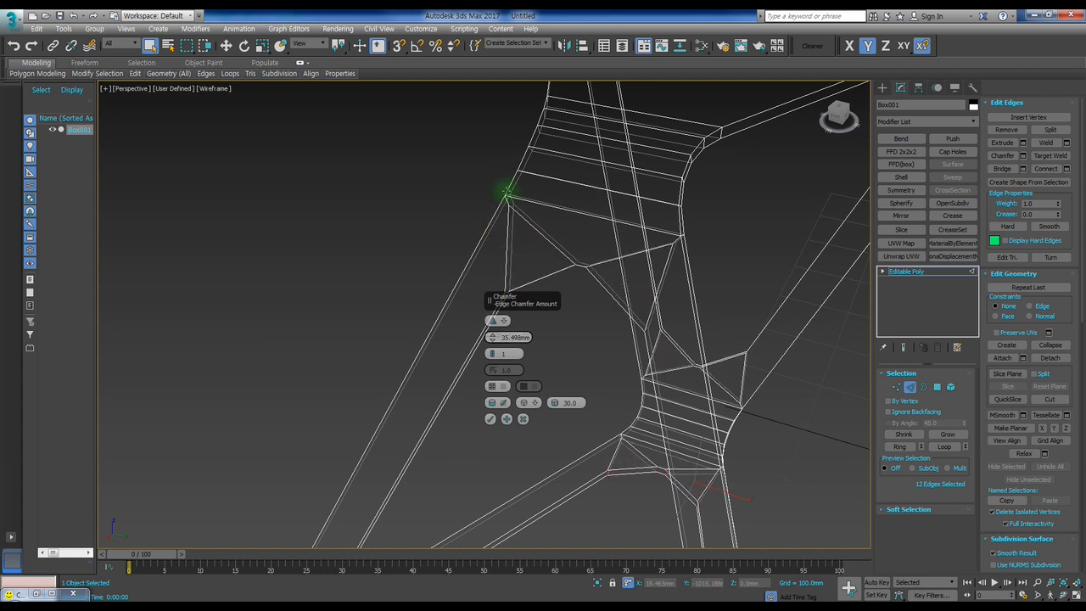
click(494, 319)
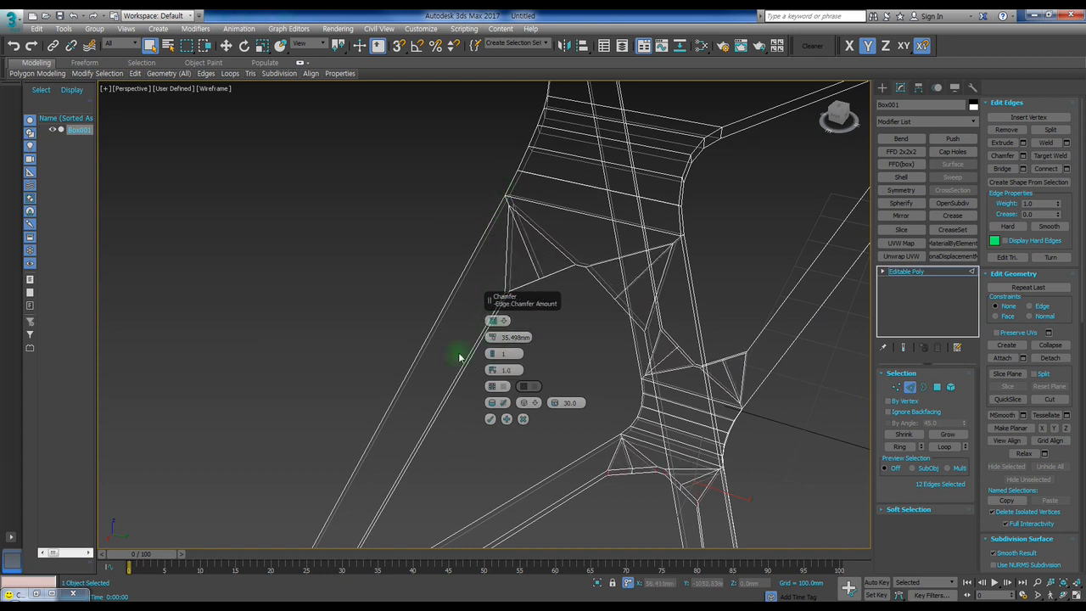
click(503, 336)
text(35)
key(Return)
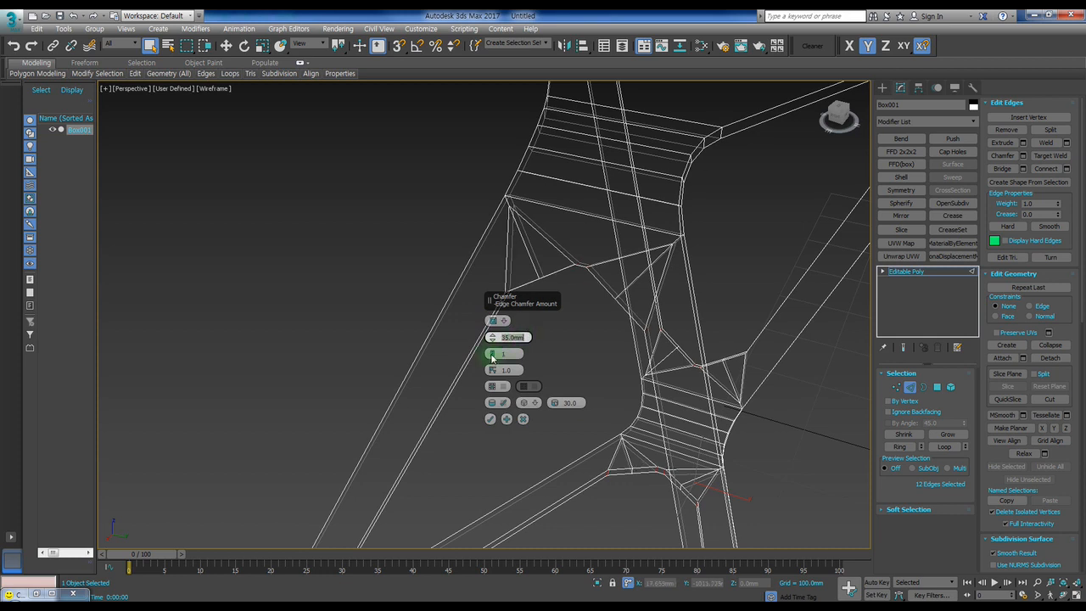
Step: Set the chamfer to 4 connect edge segments with an edge tension of 0.5 and apply it
click(508, 353)
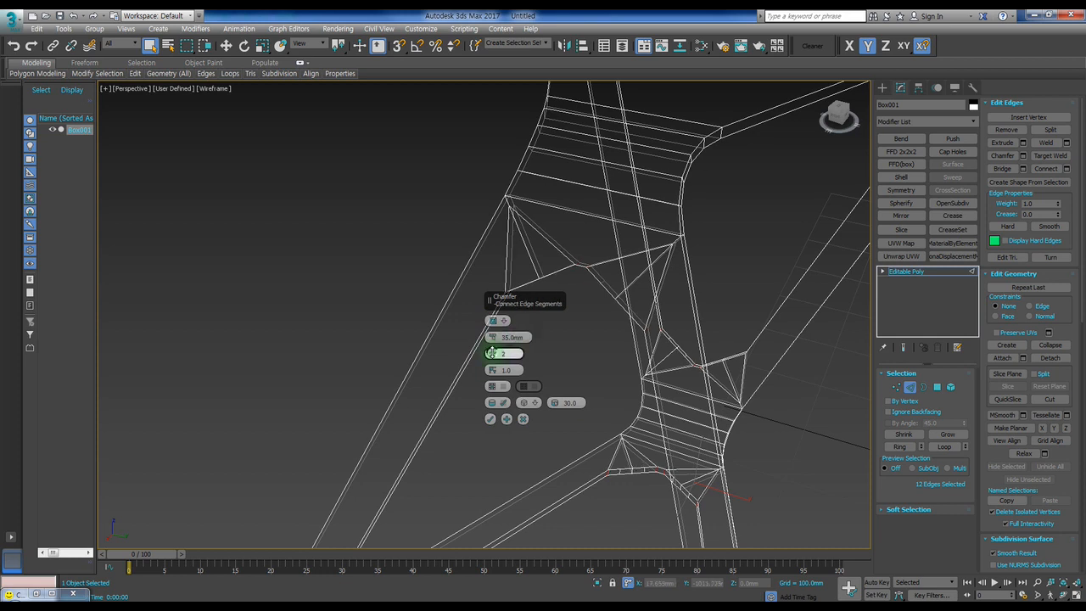
text(2)
click(509, 371)
text(0)
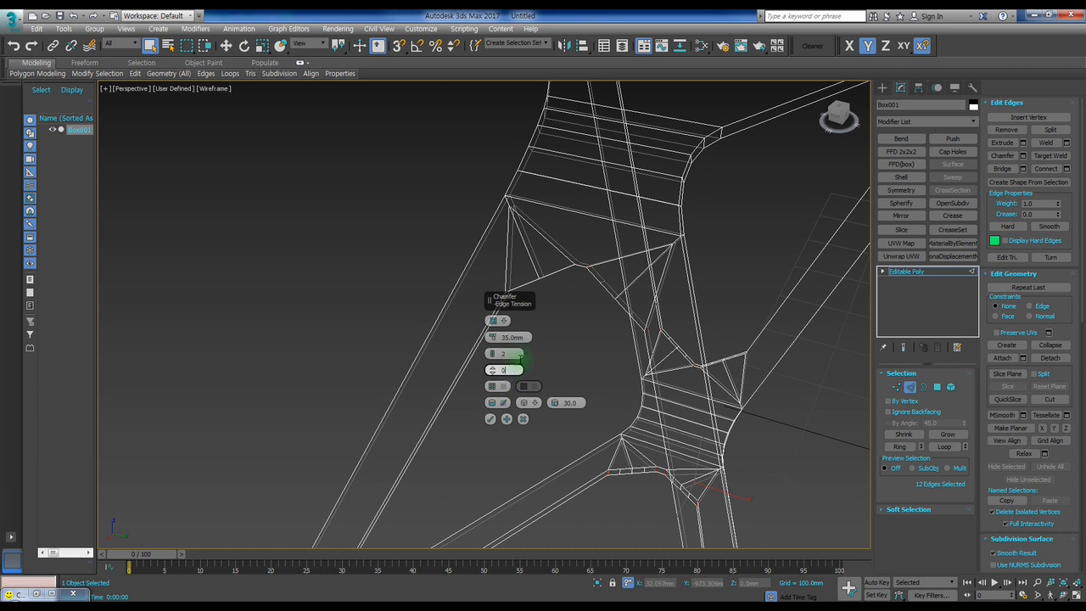
text(.5)
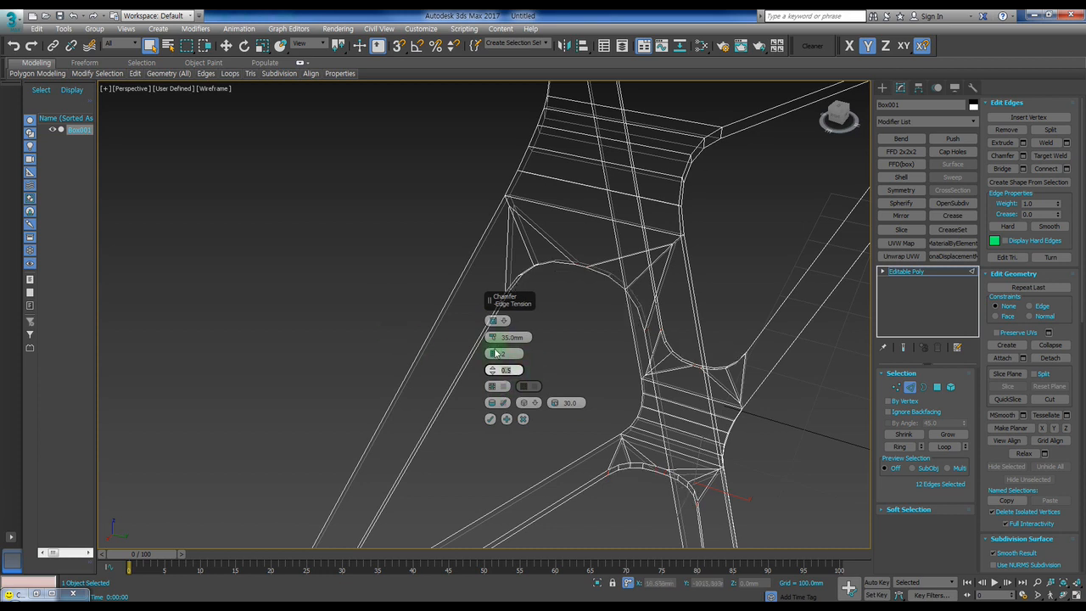
click(492, 352)
click(492, 352)
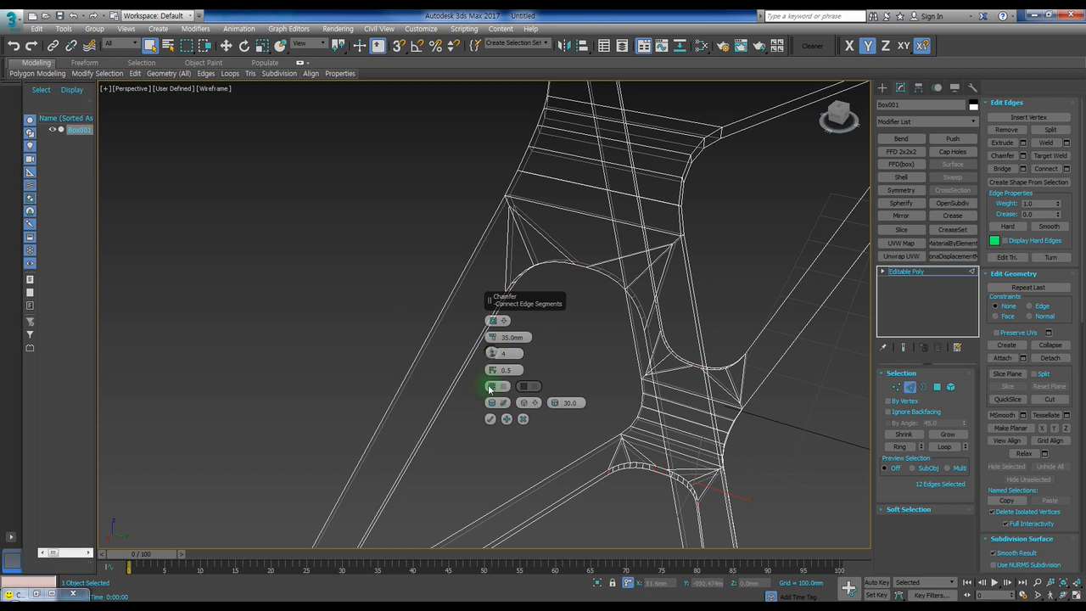
click(489, 419)
Step: Leave edge editing, return the viewport to shaded display and inspect the frame's rounded openings from several sides
alt+middle_drag(557, 390, 528, 379)
click(886, 90)
key(F3)
scroll(664, 267, down, 5)
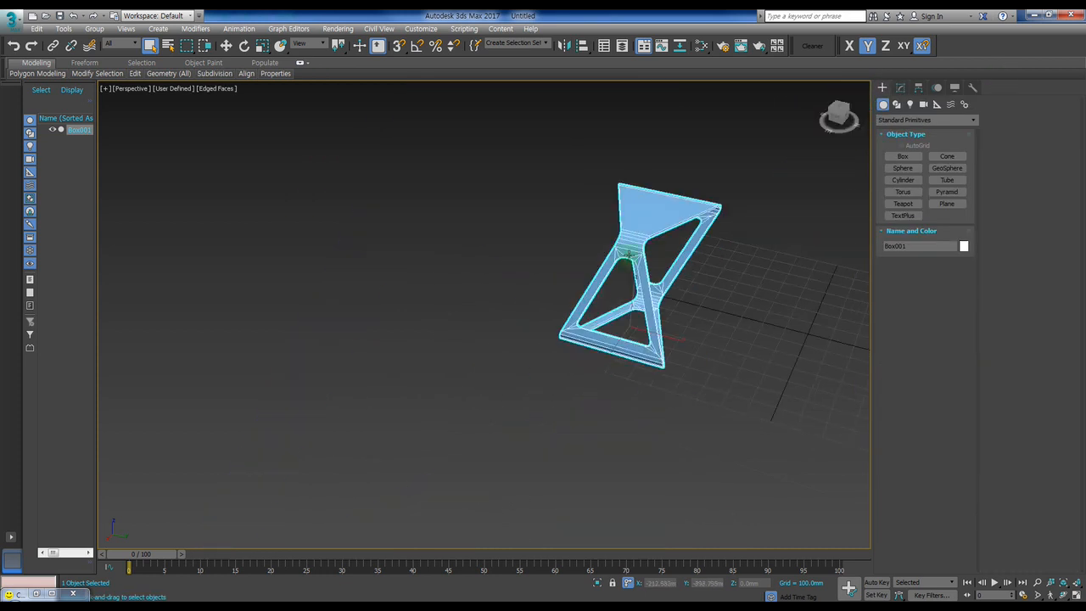
alt+middle_drag(519, 252, 582, 225)
scroll(645, 267, up, 5)
click(684, 271)
alt+middle_drag(458, 240, 491, 230)
middle_drag(636, 170, 524, 242)
click(493, 202)
Step: Open the Customize User Interface keyboard settings and list the actions of the All Commands category
click(421, 29)
click(443, 43)
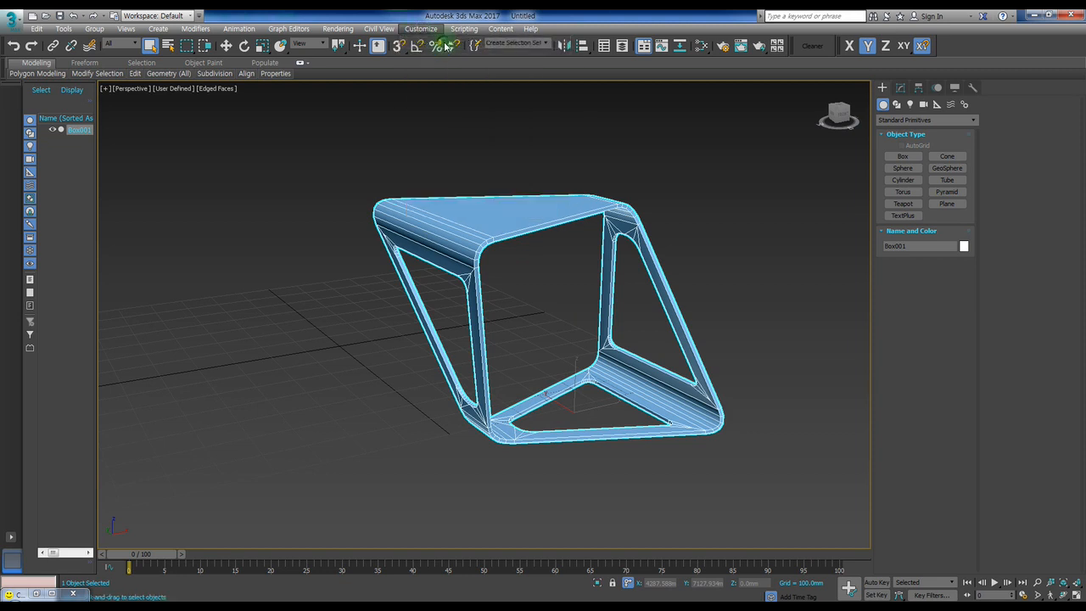
click(228, 180)
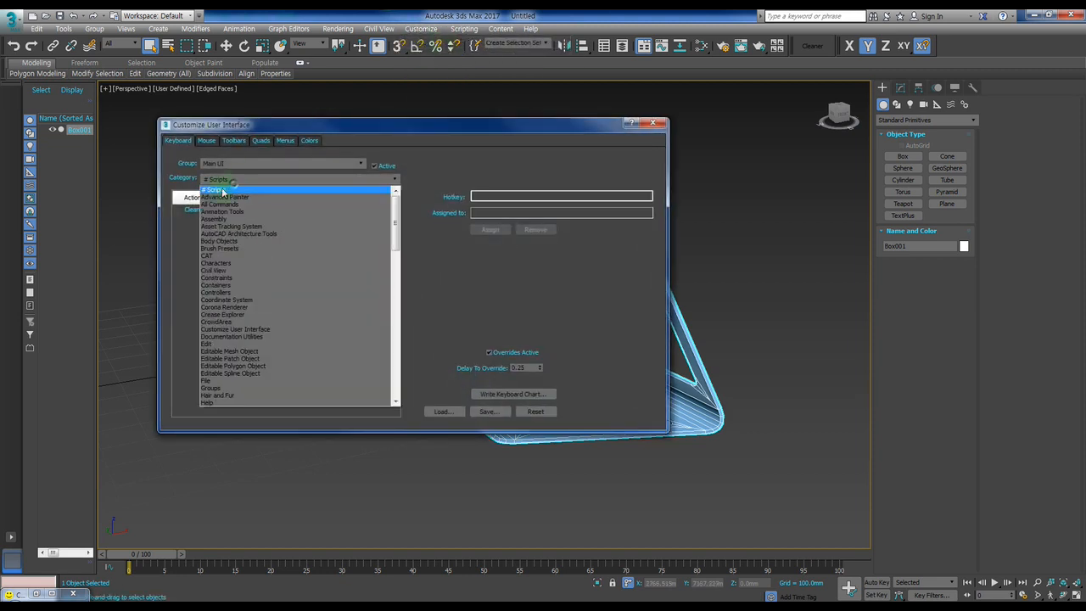
click(216, 202)
click(227, 183)
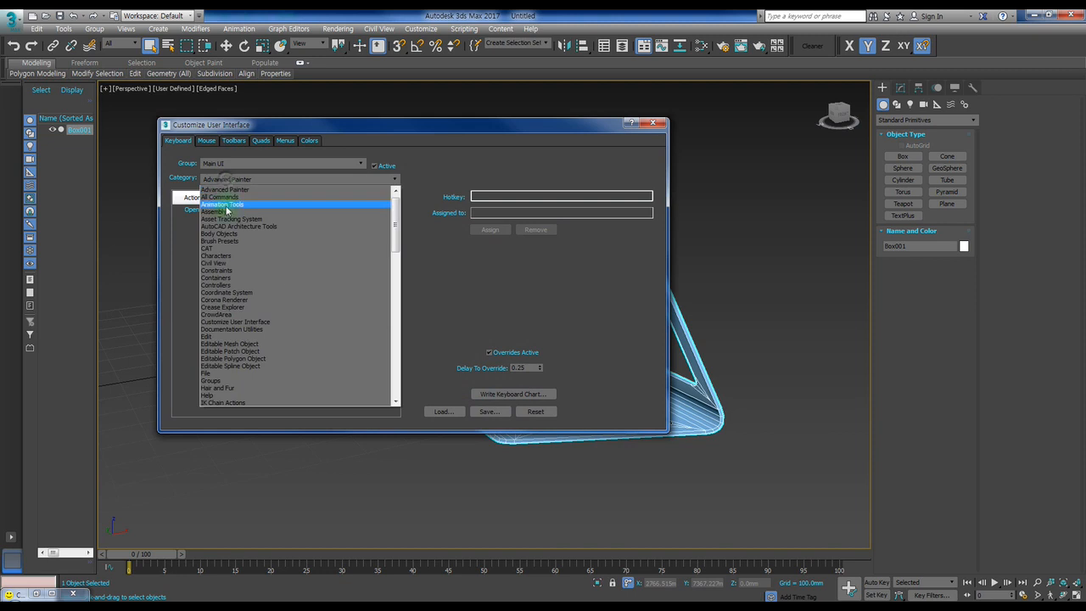
click(230, 199)
click(196, 256)
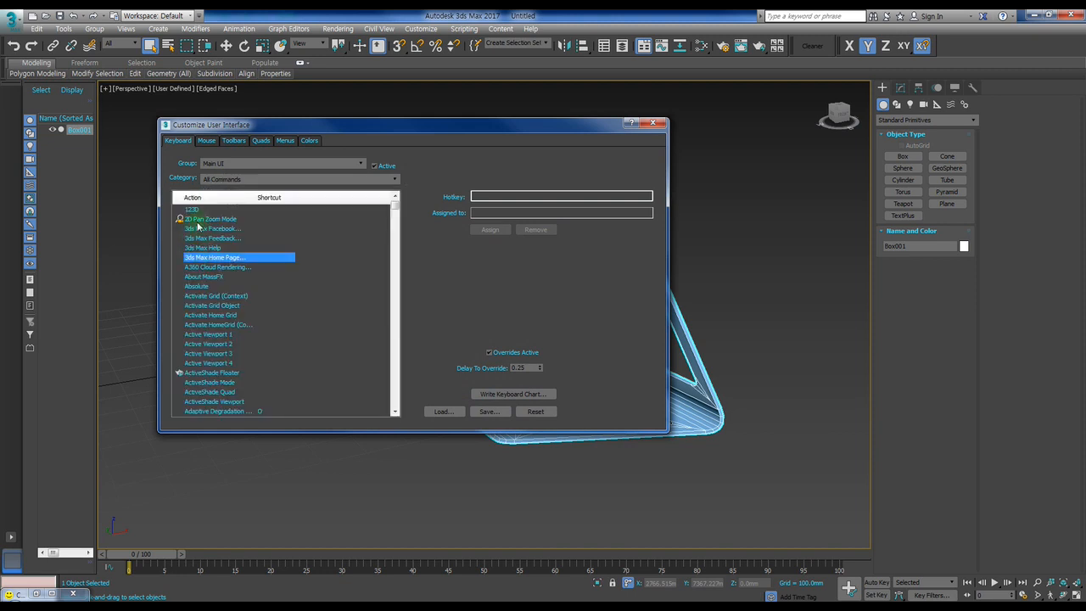
Step: Find the Similar action in the command list and enter Ctrl+S as the hotkey to check its assignment
text(si)
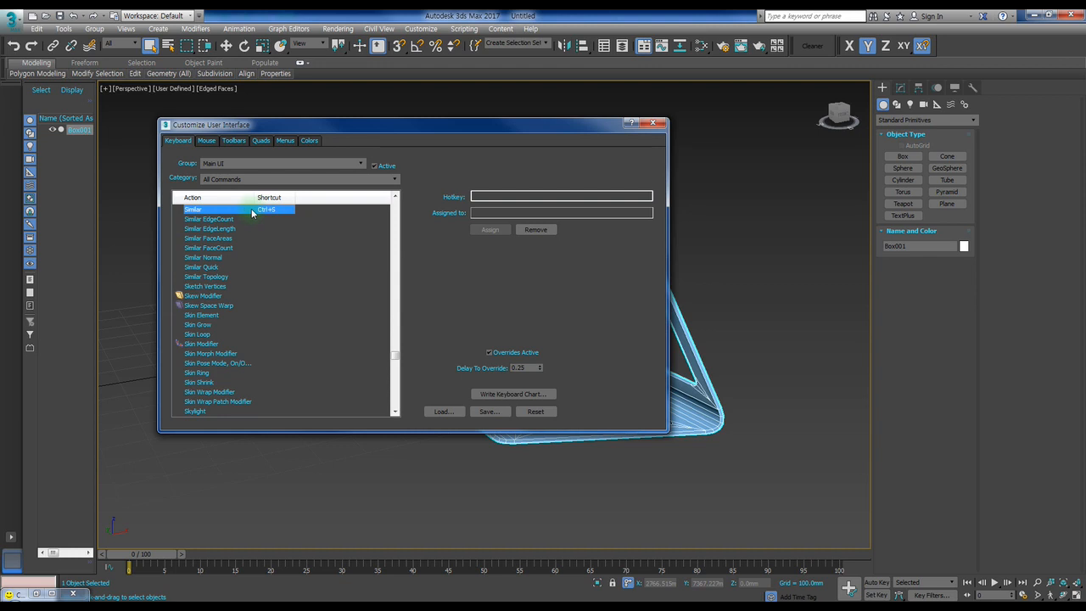
scroll(264, 227, up, 2)
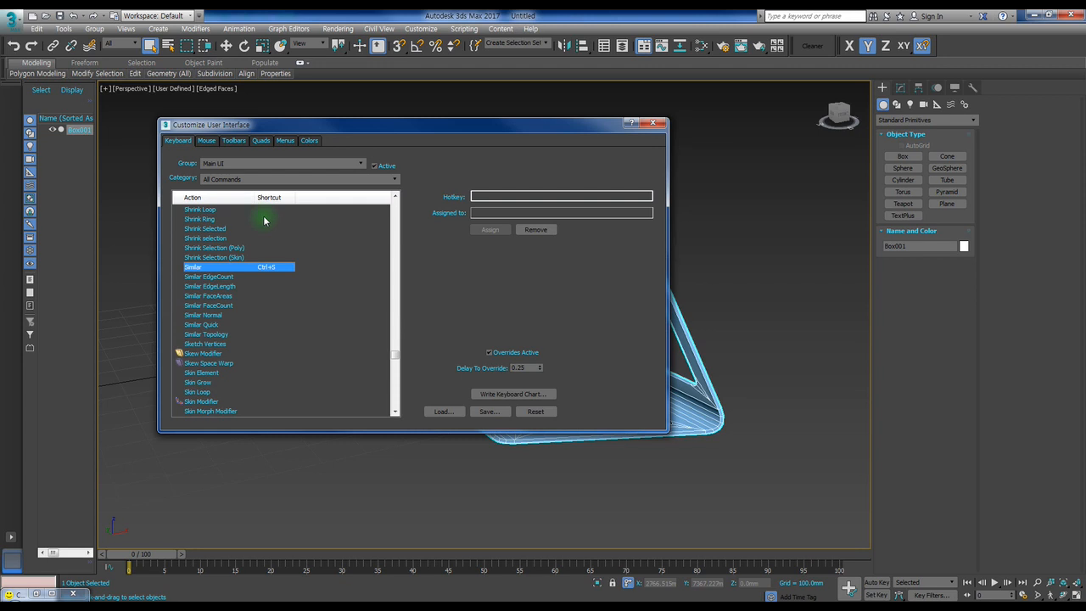
click(496, 197)
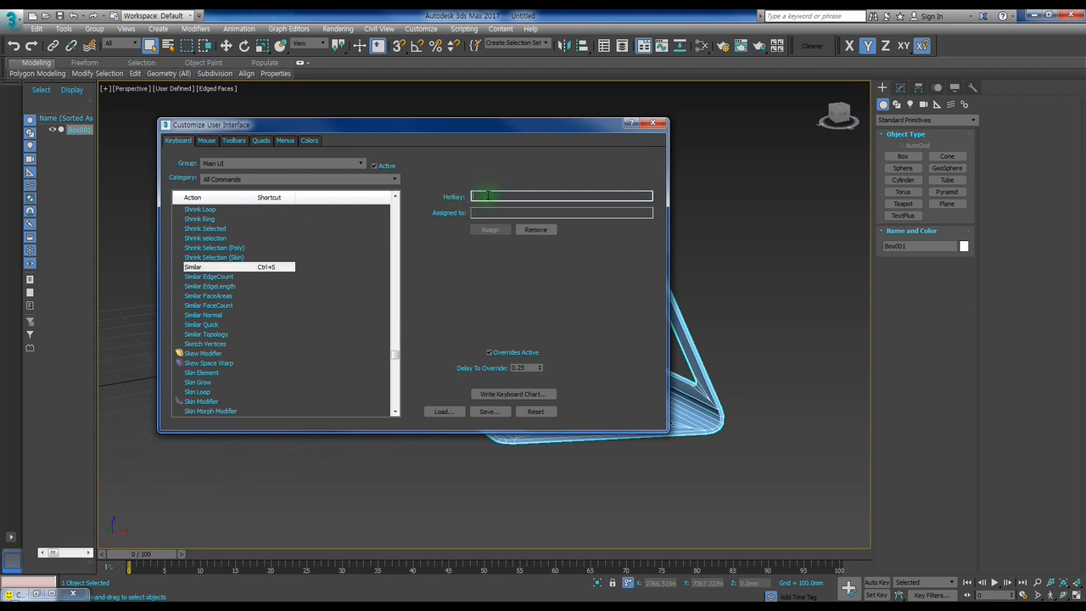
click(542, 233)
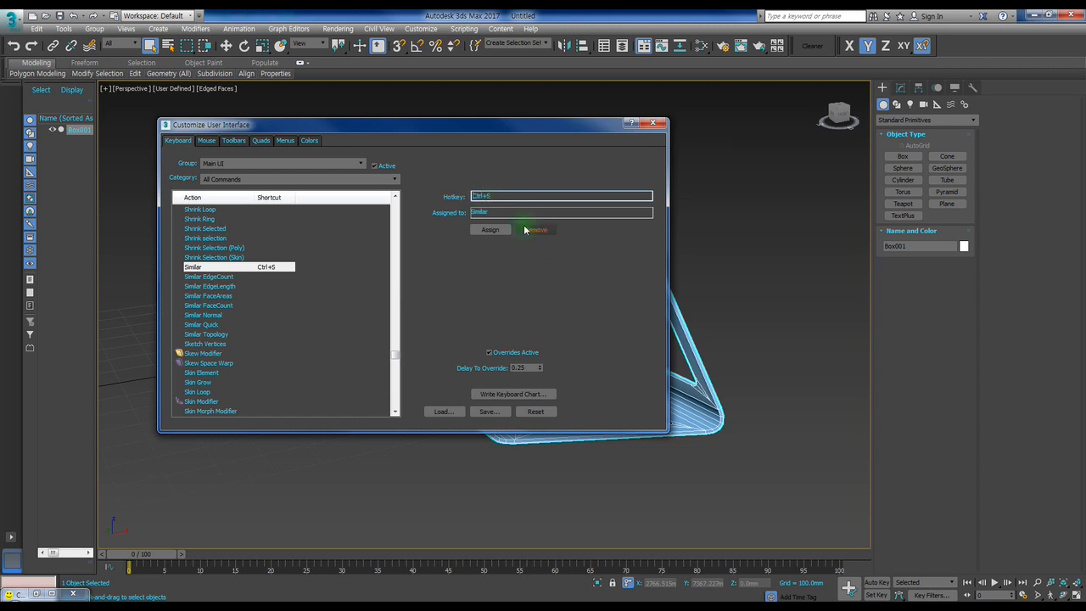
Step: Look through the command list from the Shrink actions back to the Select actions to review their assigned shortcuts
click(234, 292)
scroll(207, 241, up, 7)
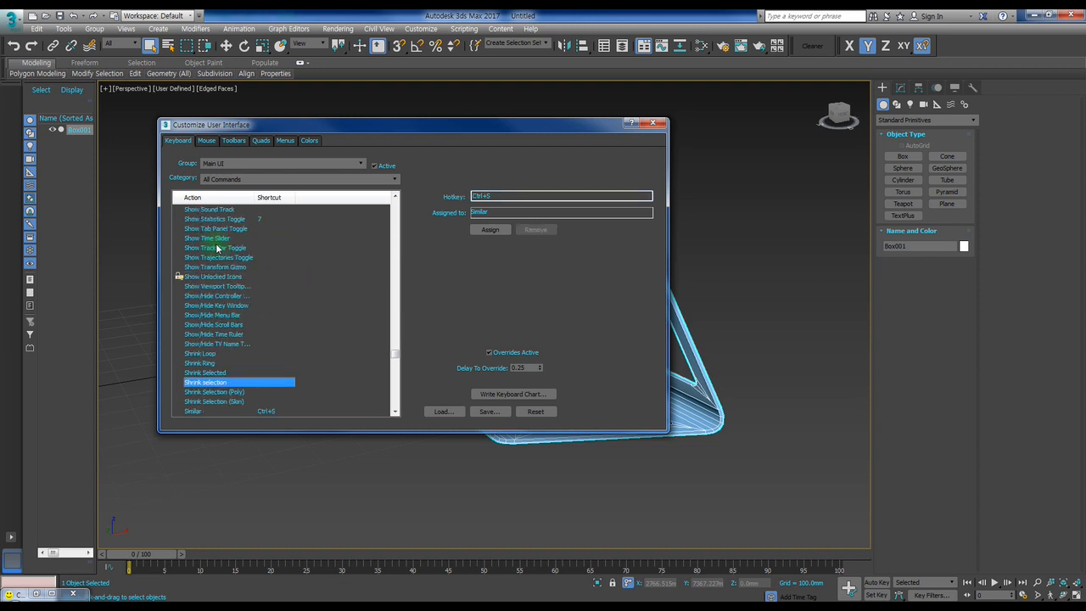
scroll(217, 248, up, 2)
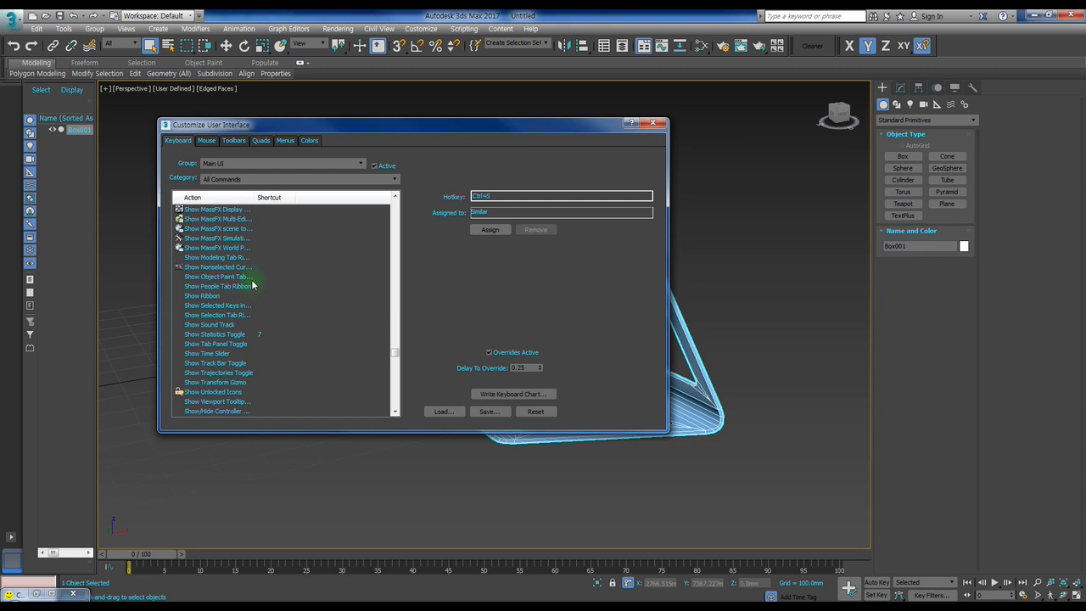
scroll(255, 285, up, 5)
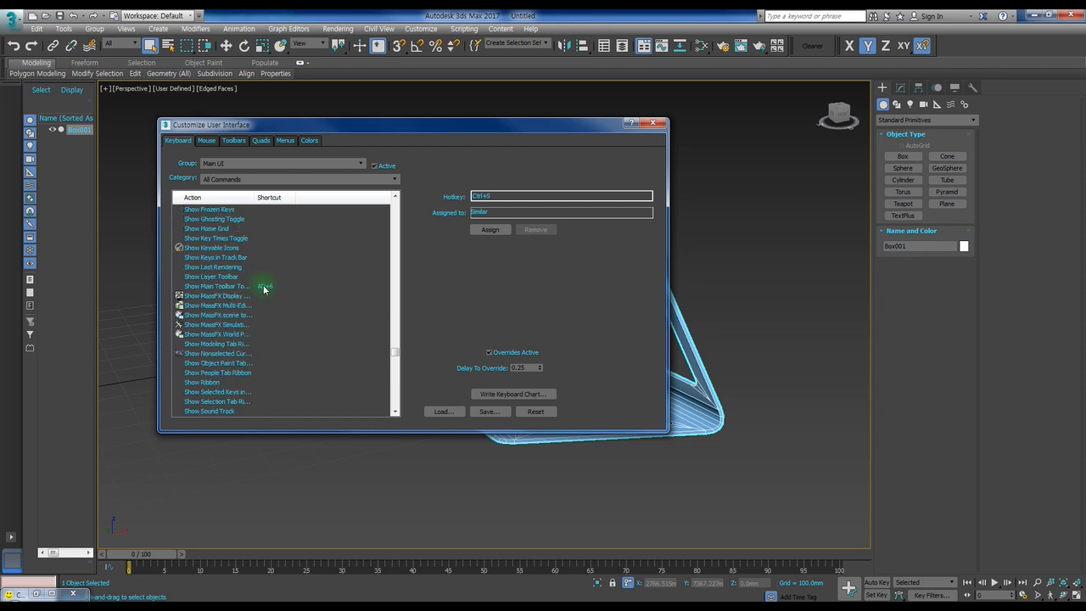
click(506, 196)
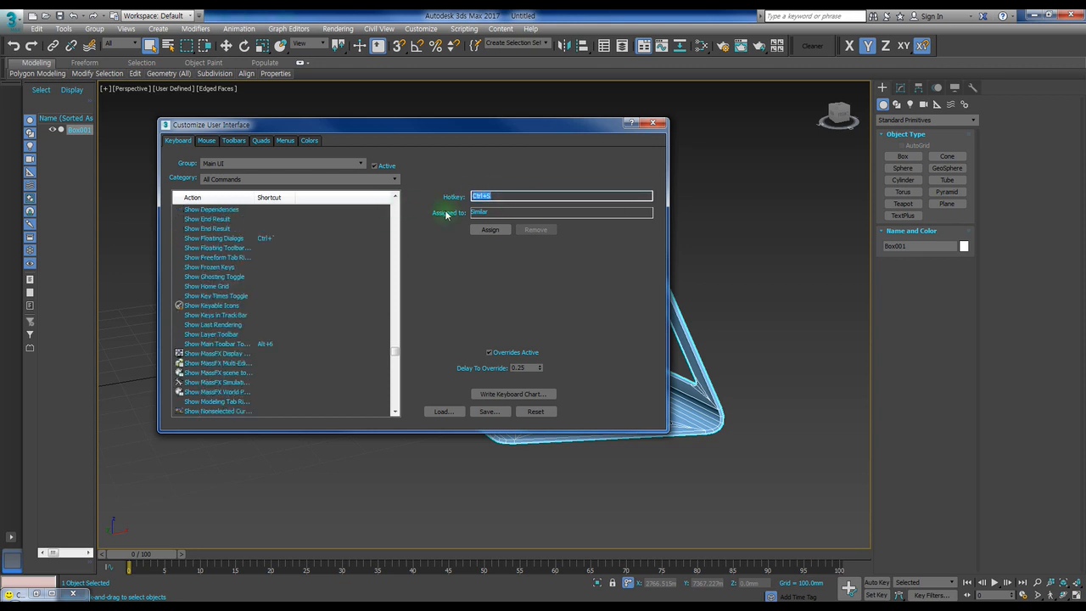
click(246, 297)
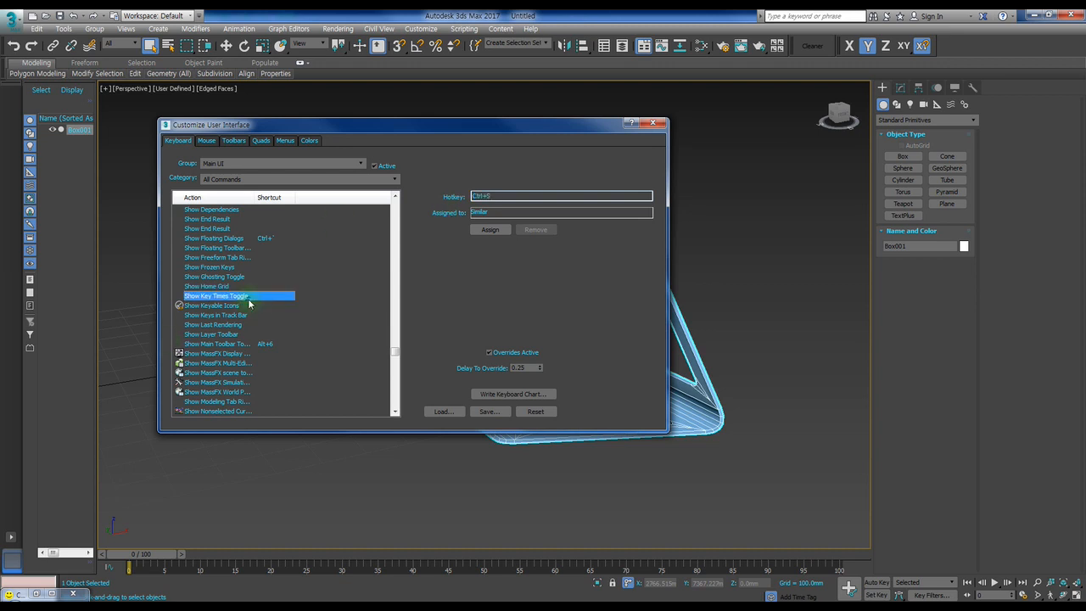
scroll(234, 293, up, 6)
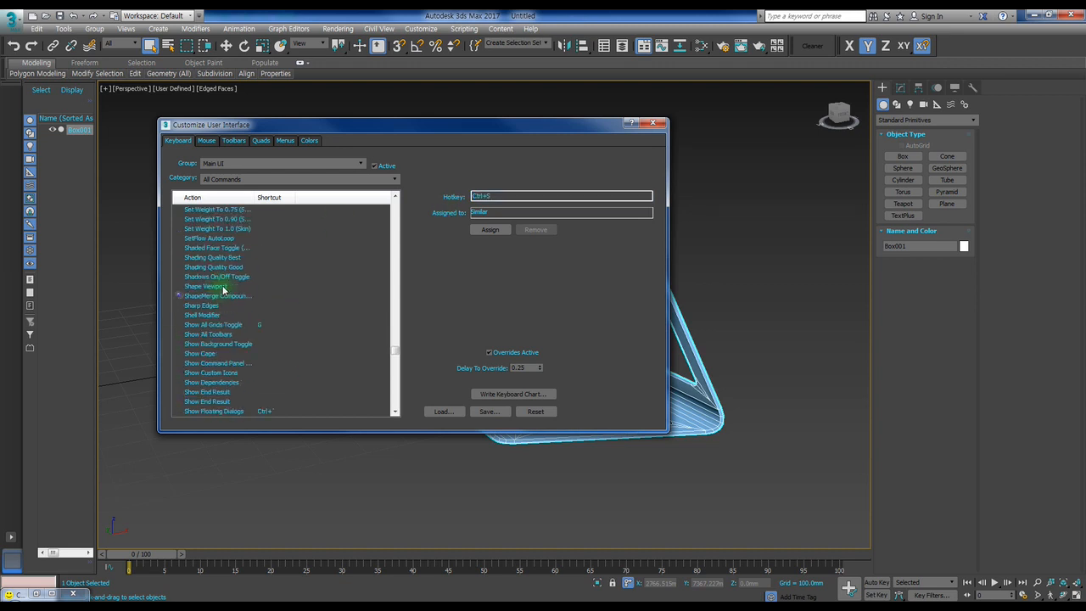
click(239, 324)
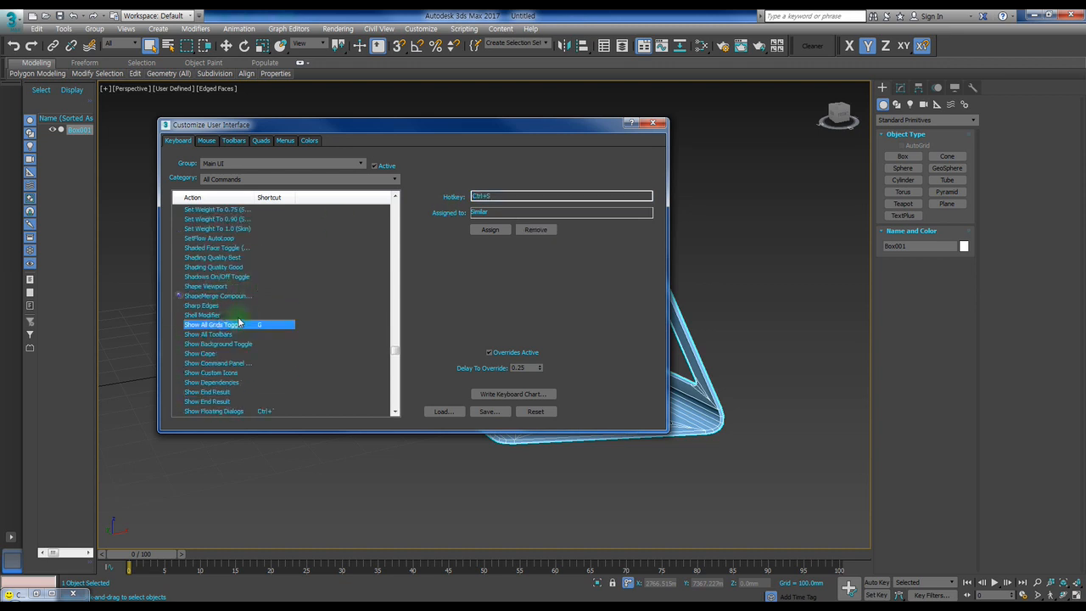
scroll(239, 323, down, 1)
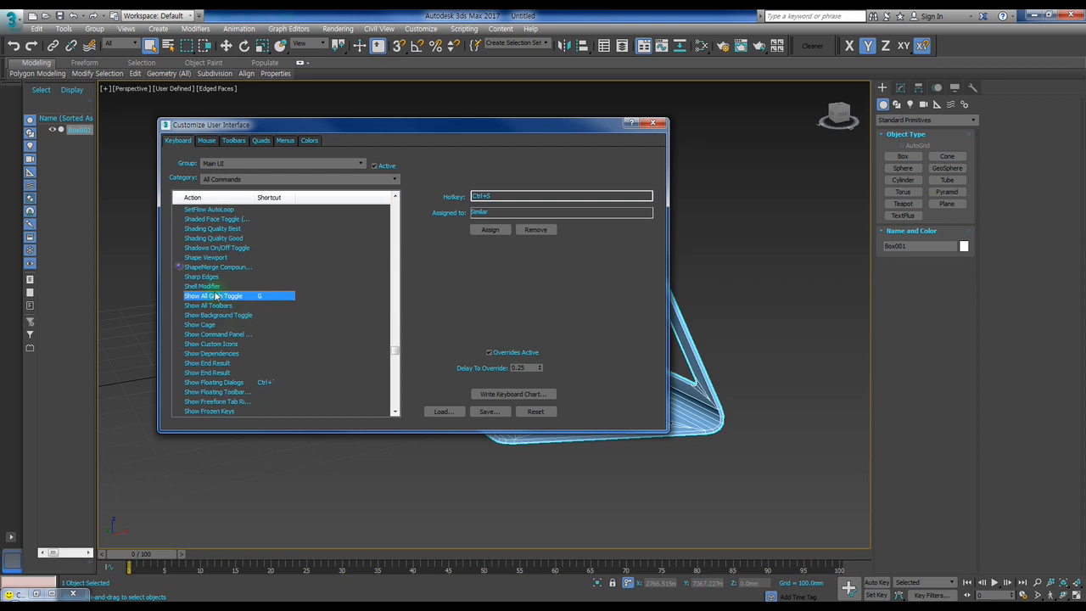
scroll(216, 292, up, 6)
click(222, 257)
scroll(213, 297, up, 2)
scroll(214, 296, up, 1)
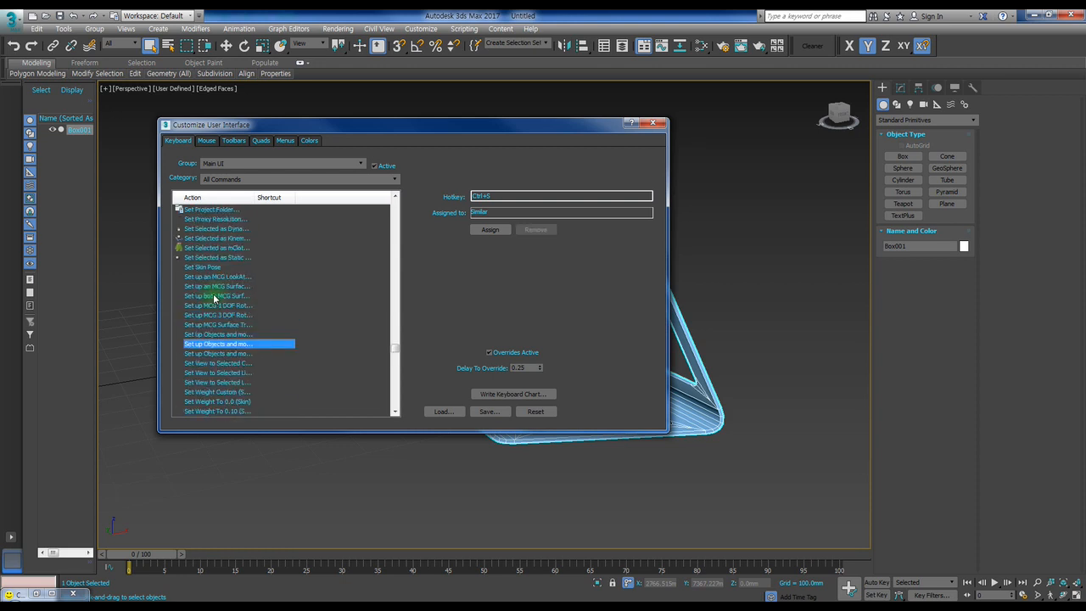
scroll(218, 286, up, 5)
scroll(221, 286, up, 15)
scroll(221, 285, up, 9)
Step: Check which action the hotkey Ctrl+T is assigned to and review the shortcuts of the Select actions
click(508, 196)
key(ctrl+t)
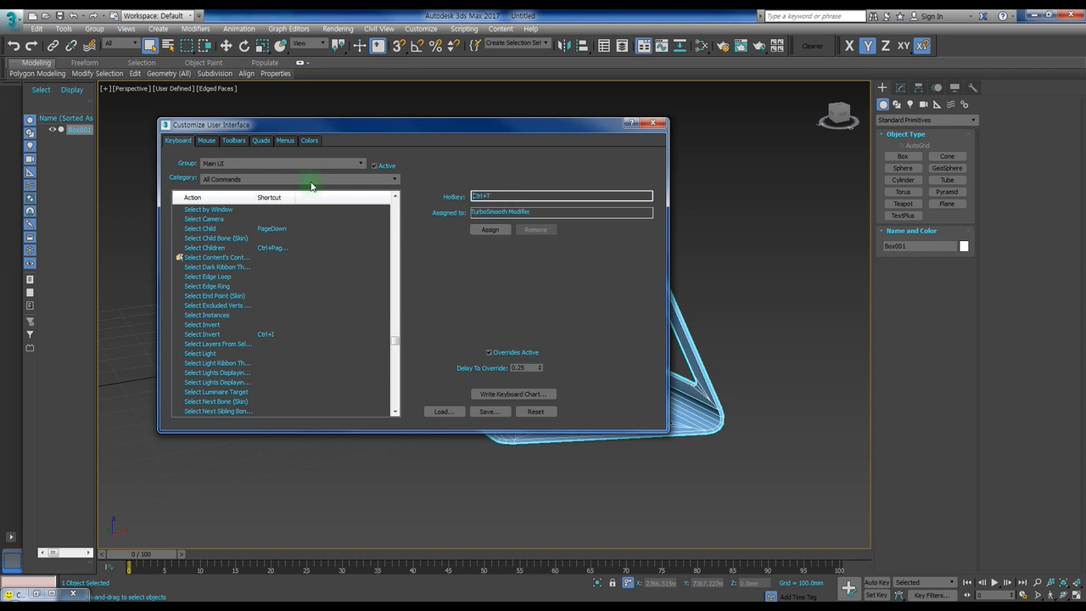
click(219, 295)
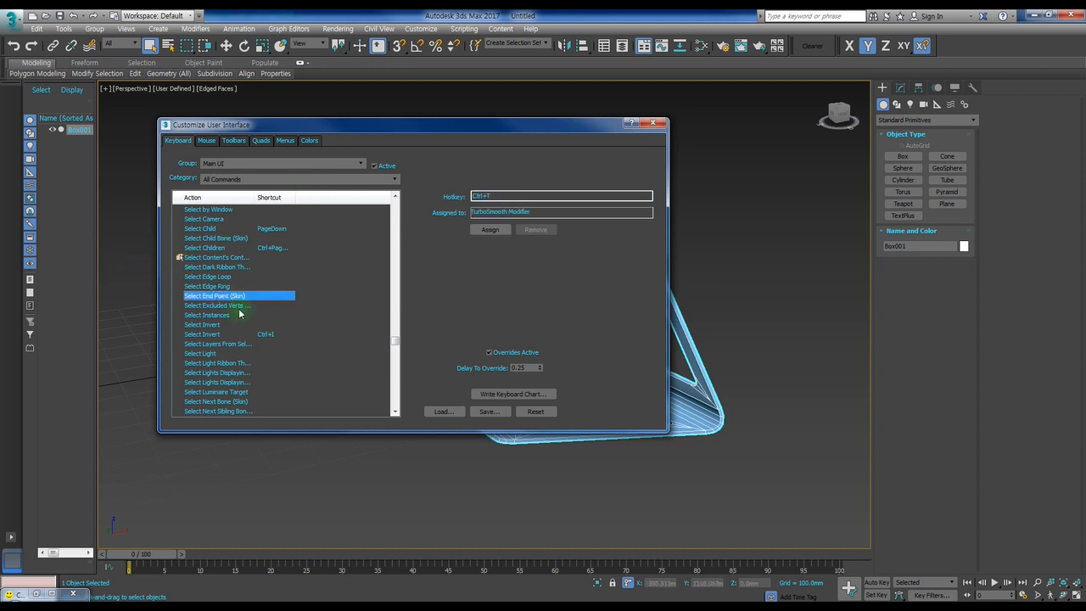
scroll(242, 314, up, 4)
scroll(243, 318, down, 4)
click(216, 334)
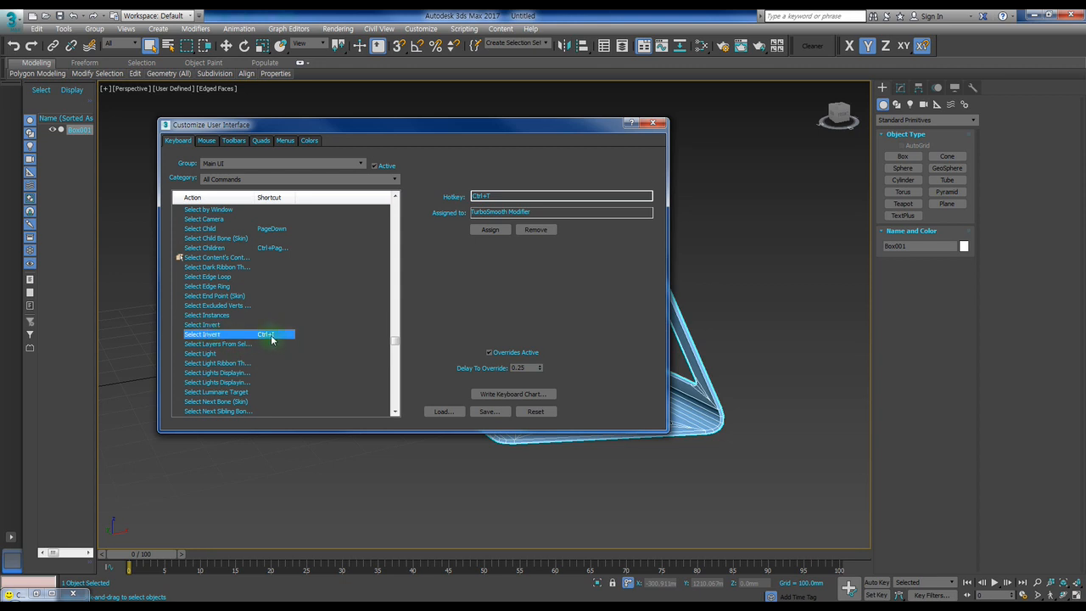
scroll(257, 341, up, 4)
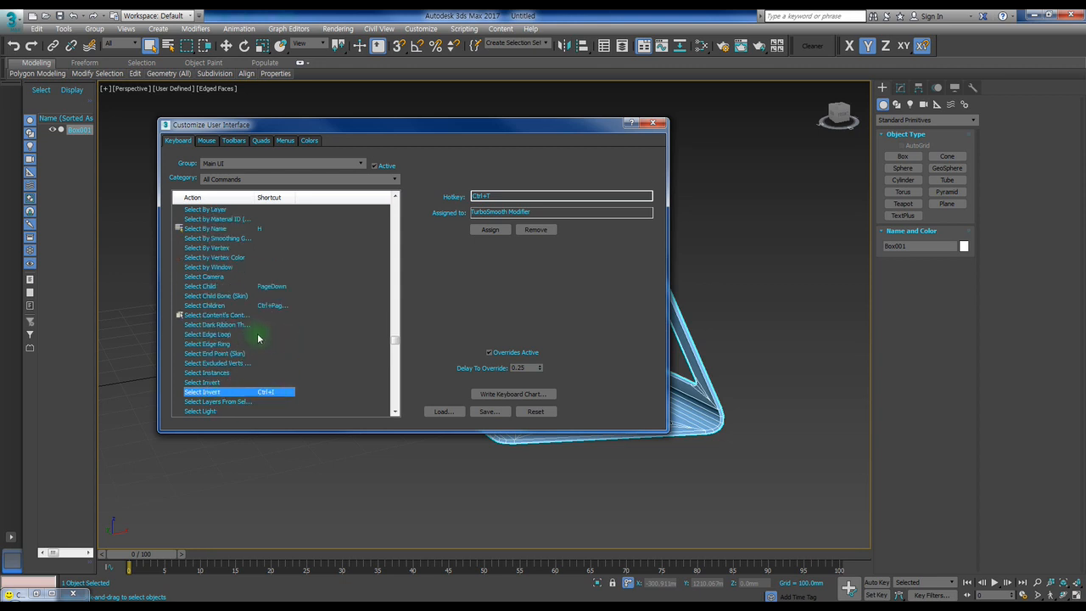
Step: Look through the command list from the Scene and Schematic View actions down to the Select Sub-object Loop and Ring actions
scroll(258, 336, up, 4)
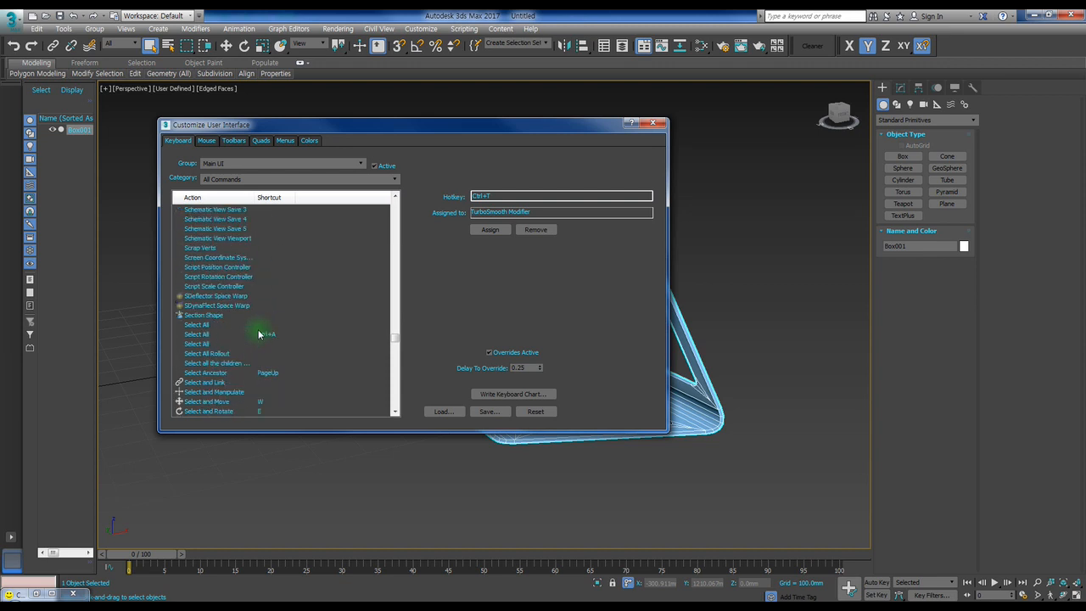
scroll(218, 293, up, 4)
scroll(217, 293, up, 6)
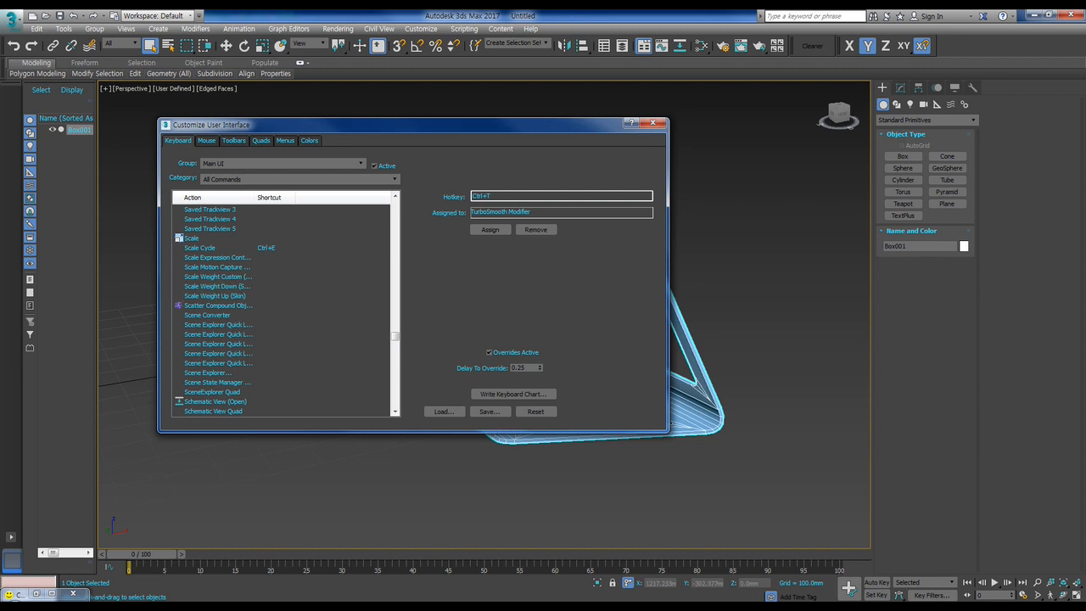
click(212, 315)
scroll(274, 339, down, 2)
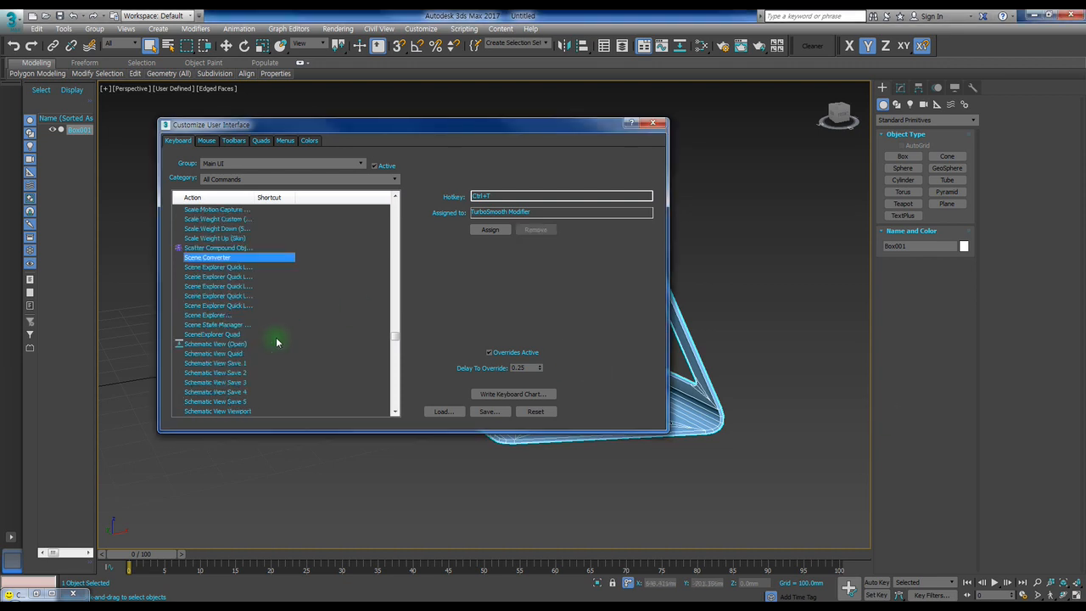
scroll(232, 313, down, 2)
click(230, 296)
scroll(230, 297, down, 2)
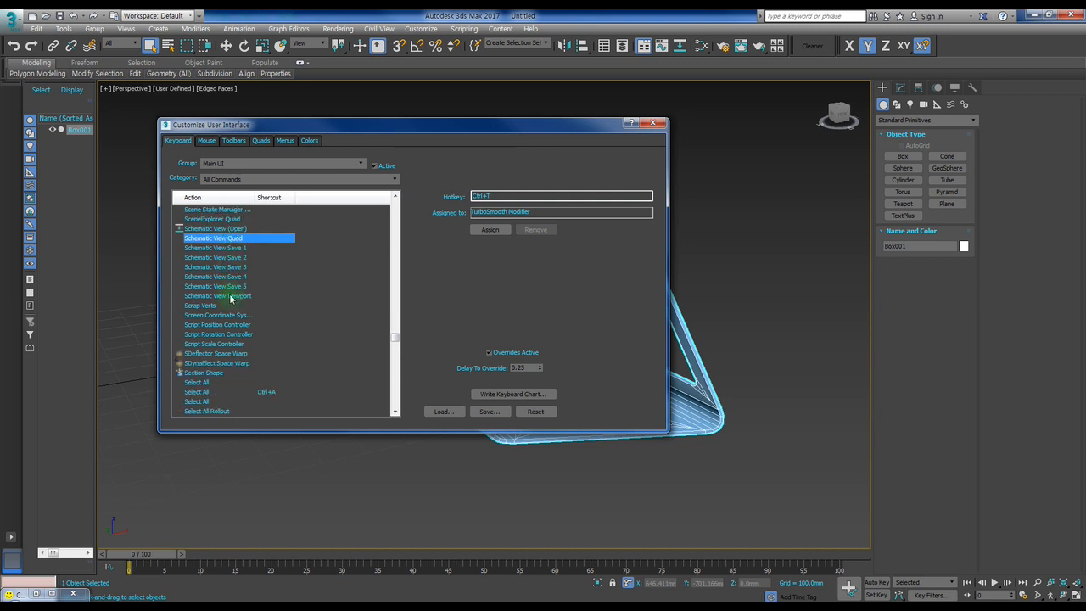
scroll(219, 338, down, 6)
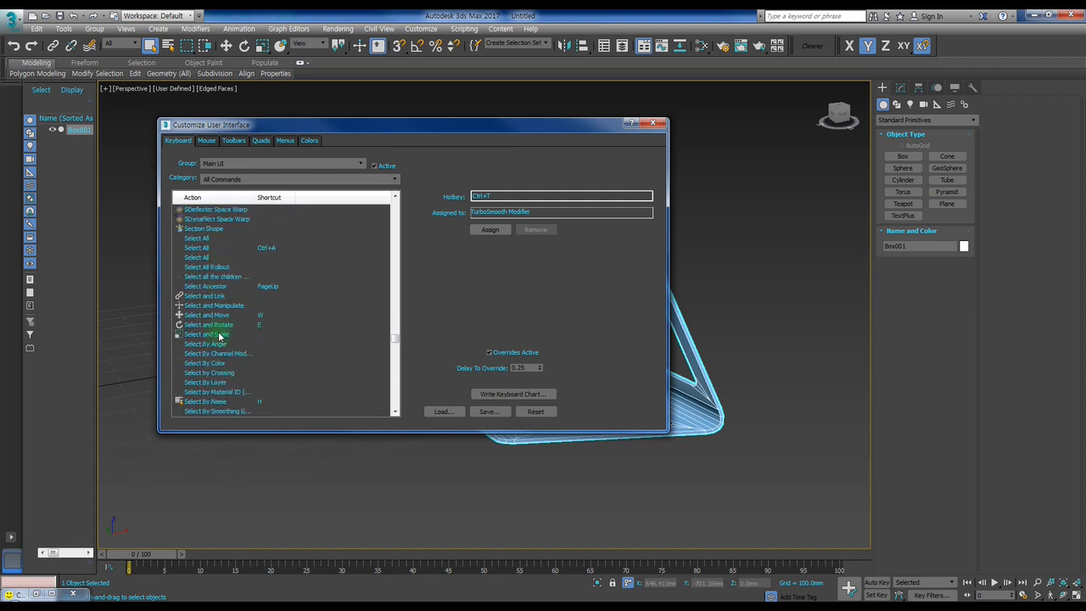
scroll(219, 336, down, 2)
scroll(219, 336, down, 5)
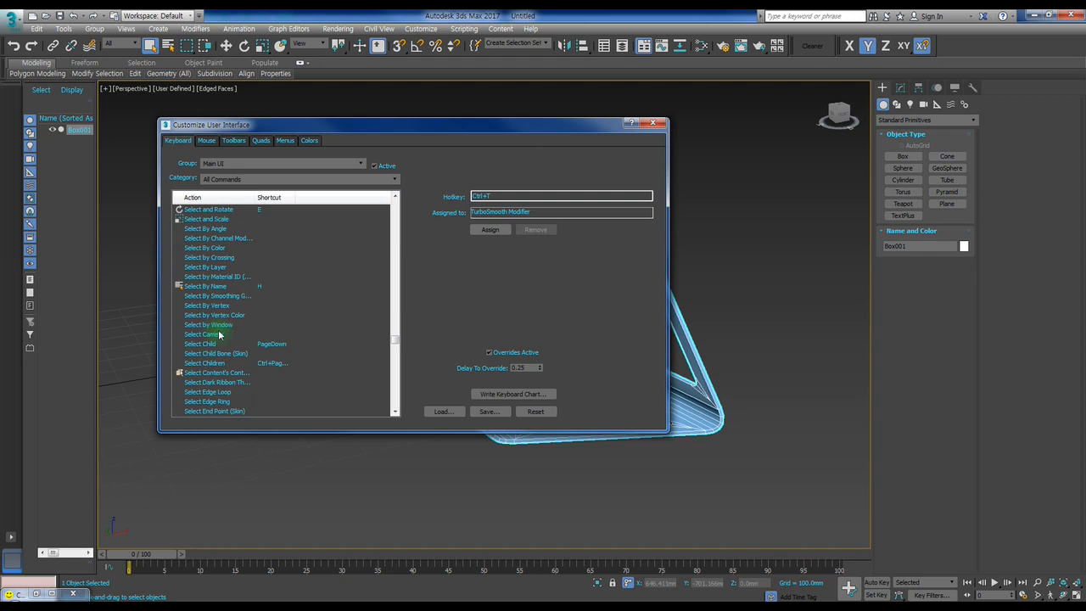
scroll(219, 335, down, 5)
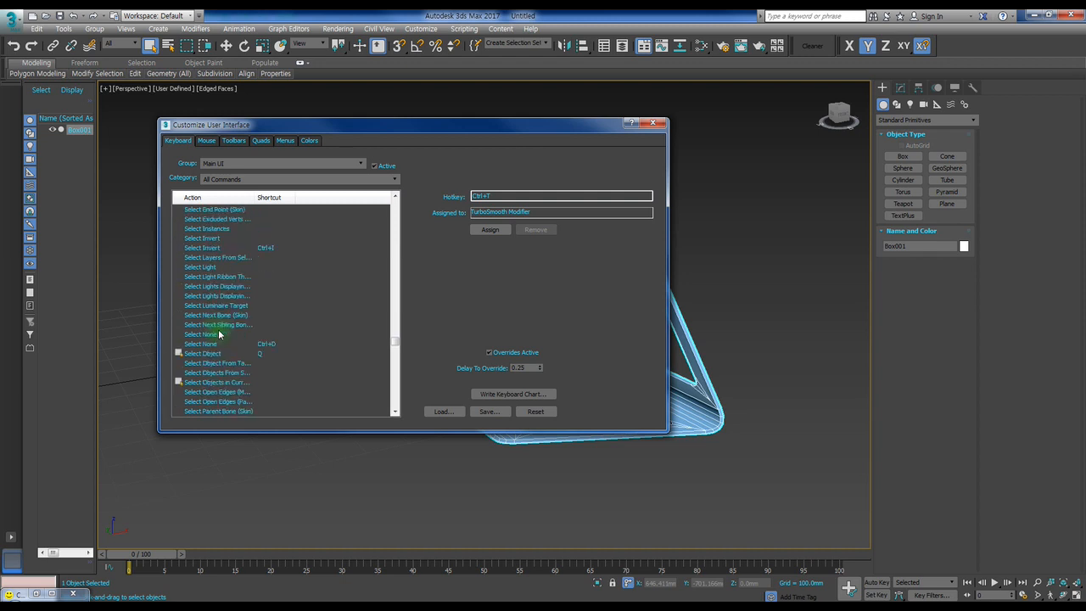
scroll(225, 341, down, 5)
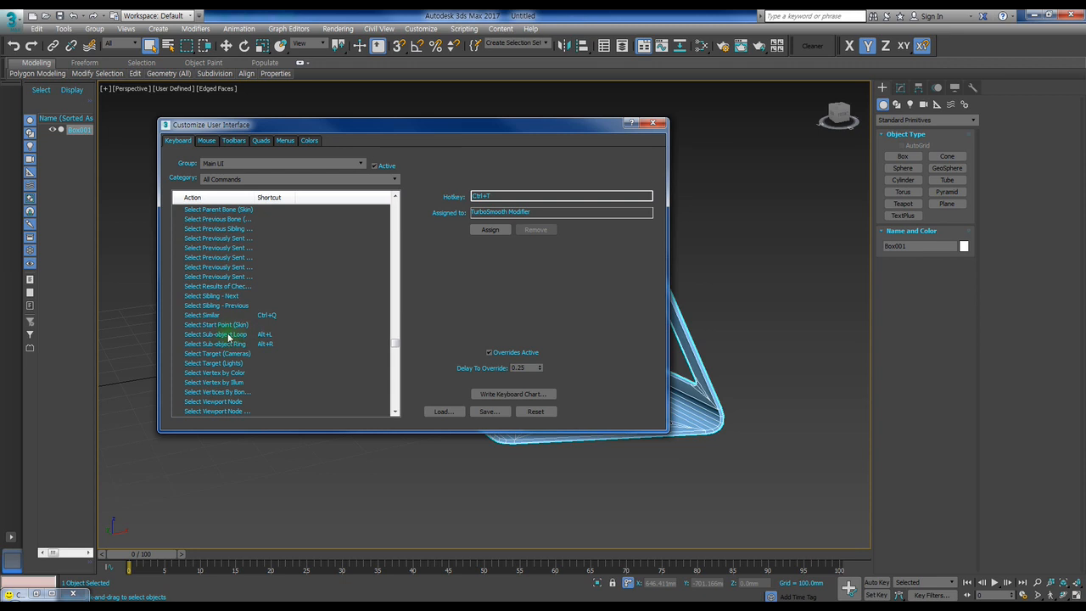
Step: Check the shortcuts assigned to Select Sub-object Loop and Select Sub-object Ring
click(229, 335)
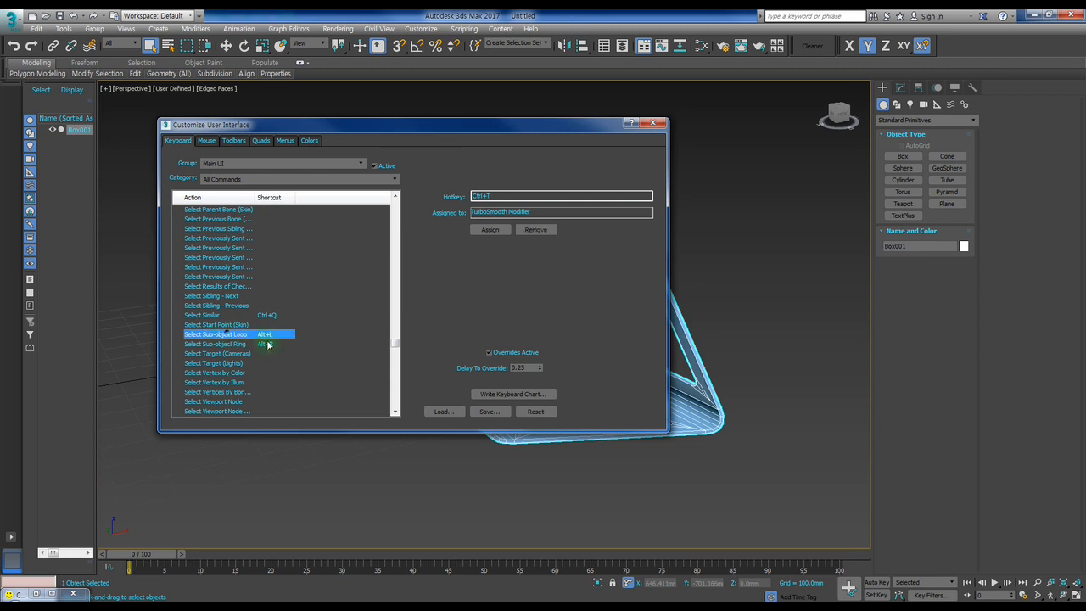
click(212, 344)
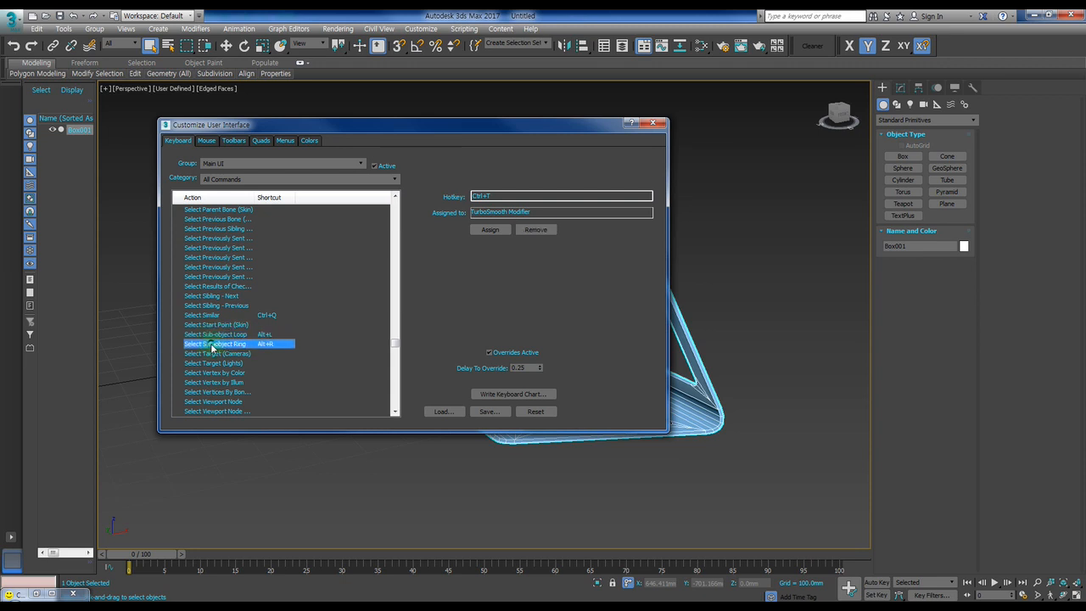
click(212, 334)
click(212, 344)
click(212, 334)
click(212, 343)
click(213, 334)
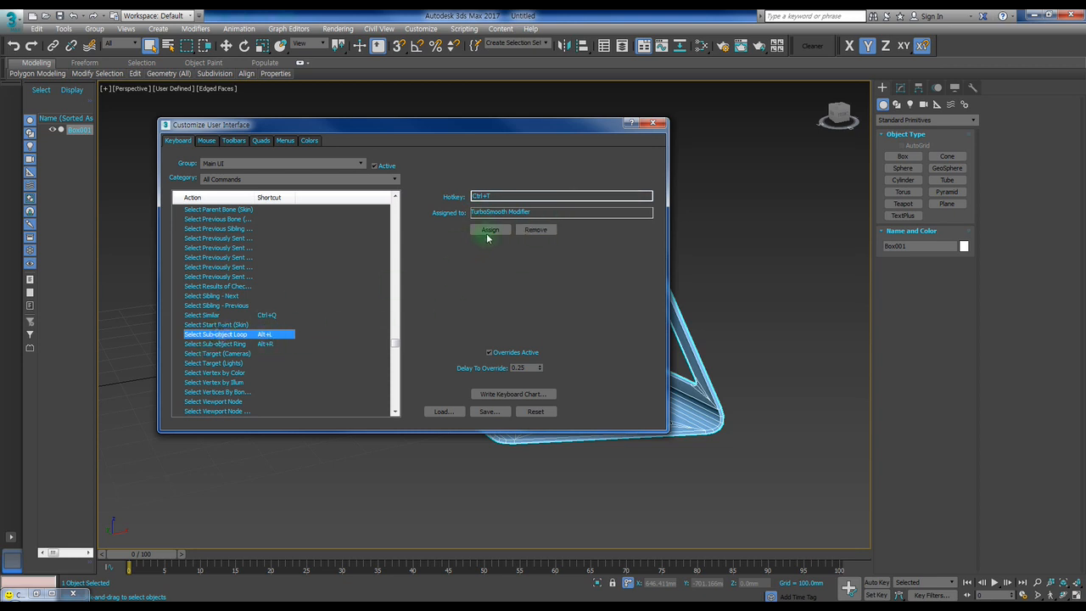
Step: Remove the shortcuts from the Select Sub-object Loop and Select Sub-object Ring actions
click(247, 345)
click(242, 326)
click(235, 334)
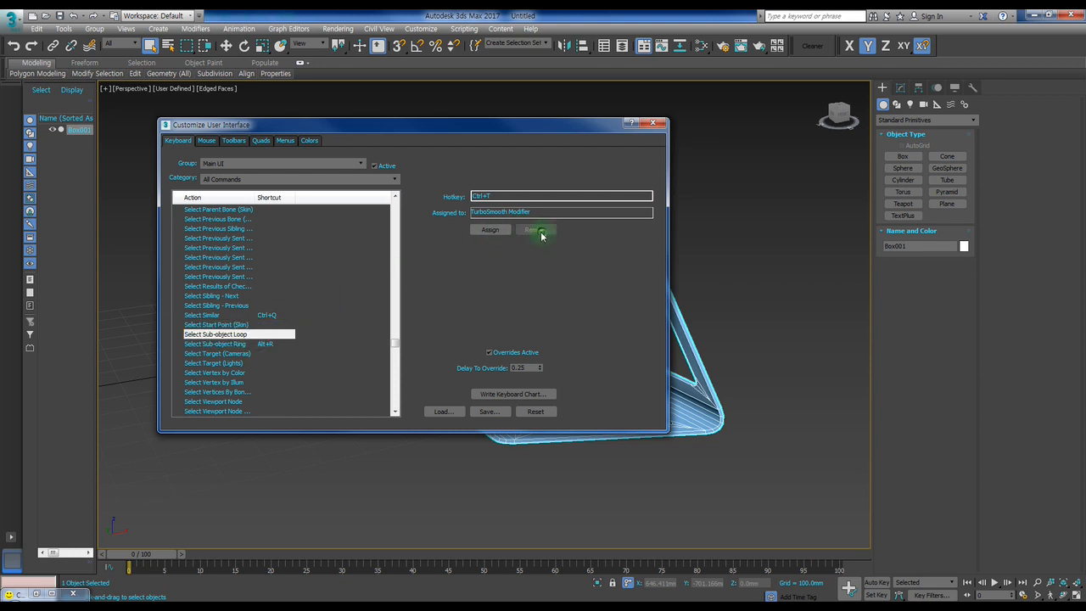
click(254, 343)
click(545, 235)
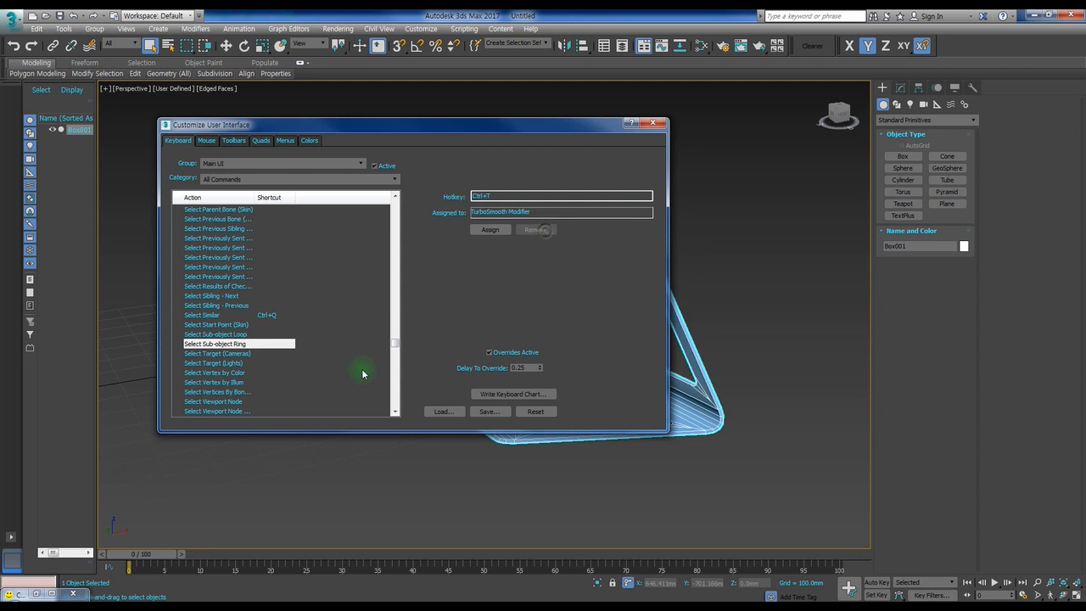
Step: Assign the hotkey Alt+L to the Select Sub-object Loop action
click(249, 335)
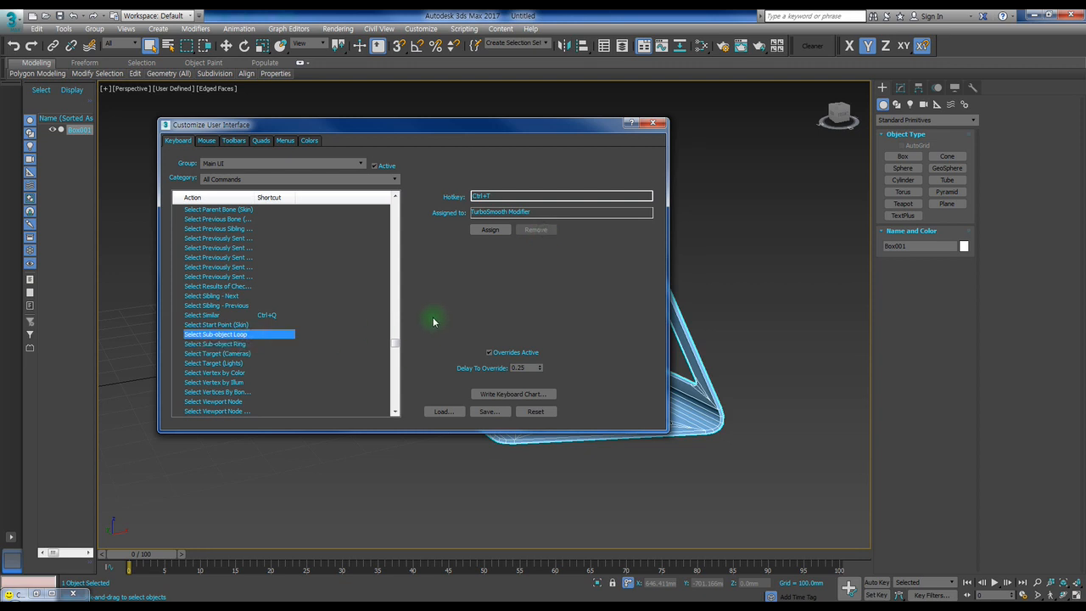
click(512, 198)
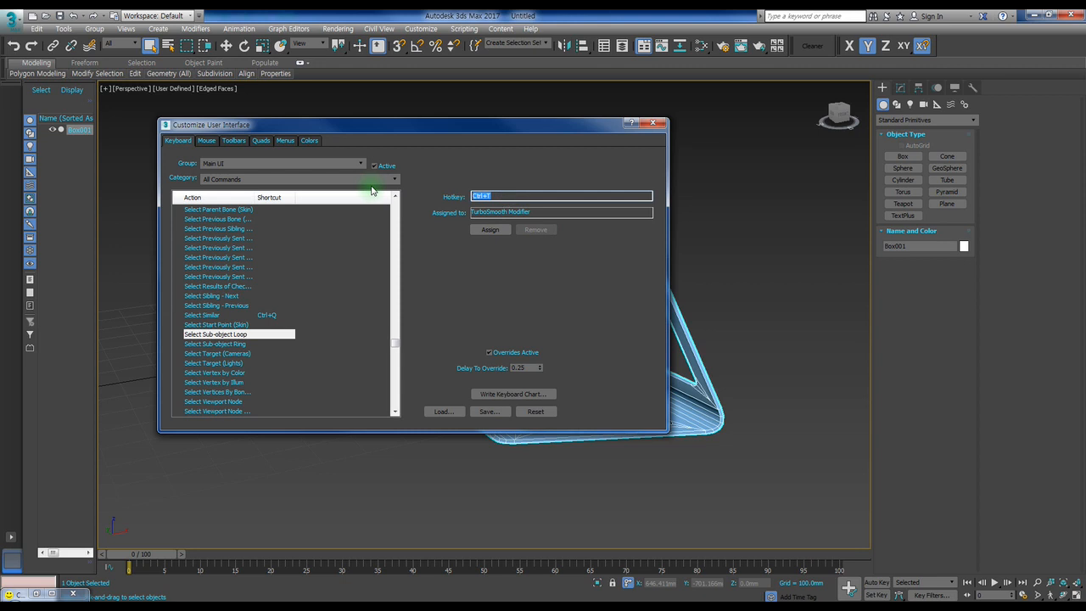
key(alt)
key(alt+l)
click(486, 230)
Step: Assign the hotkey Alt+R to the Select Sub-object Ring action and close the Customize User Interface settings
click(215, 343)
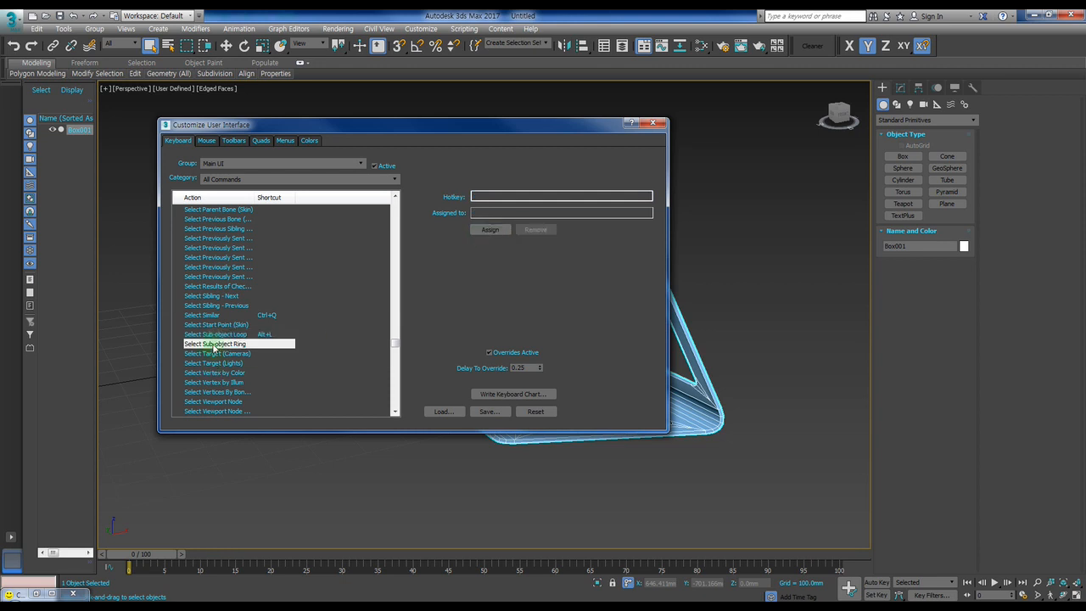
click(487, 195)
key(alt)
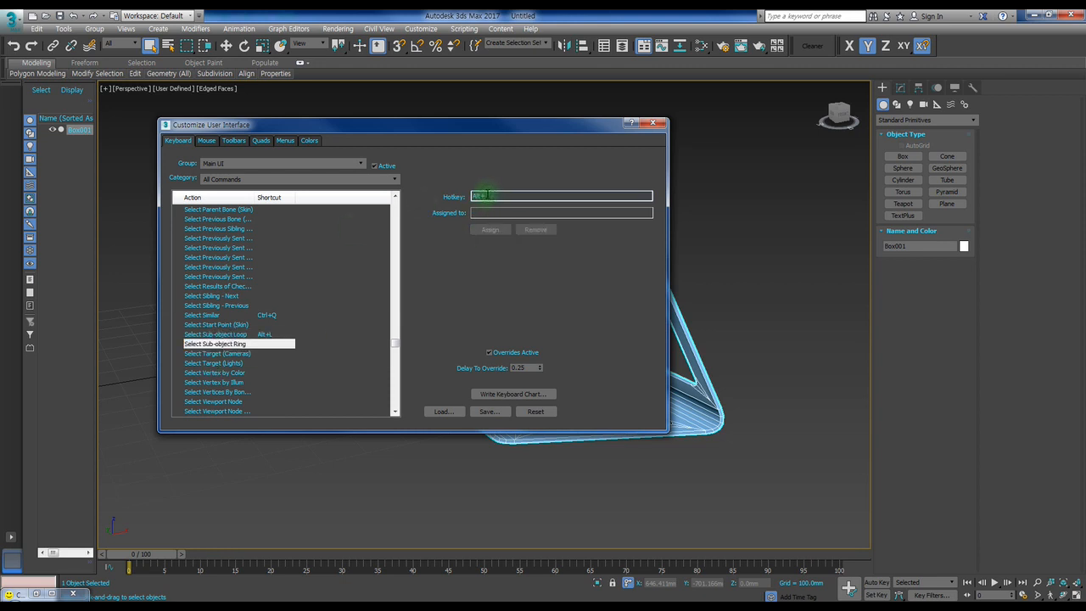
key(alt+r)
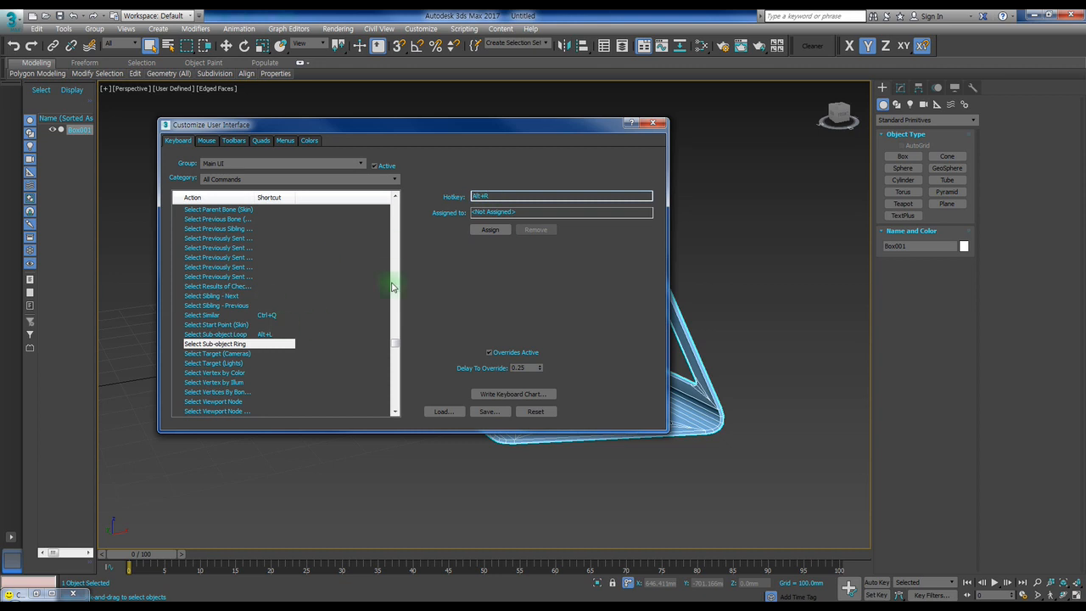
click(490, 230)
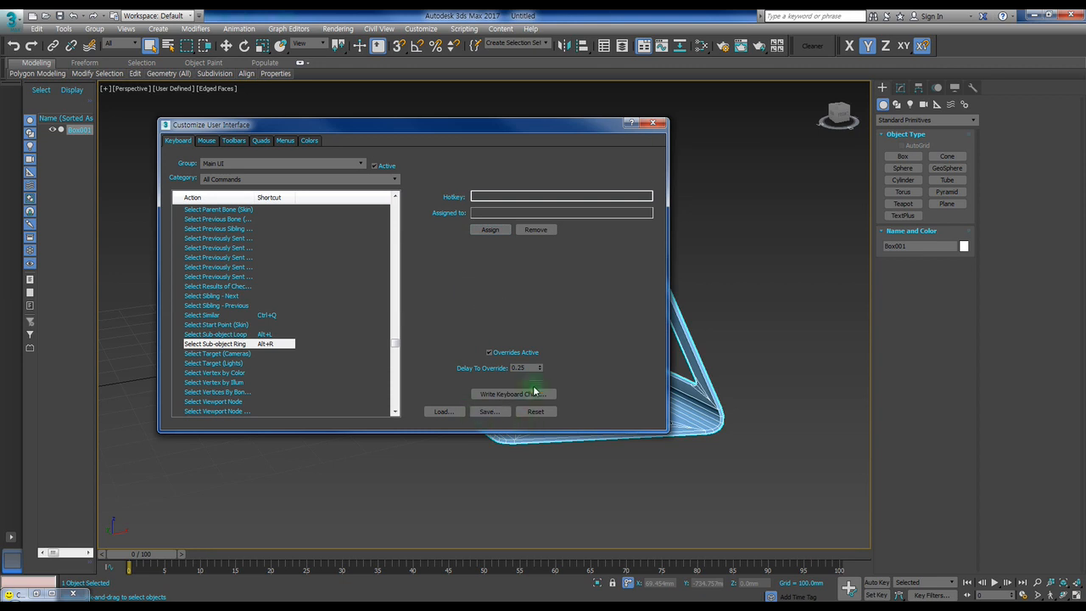
click(659, 124)
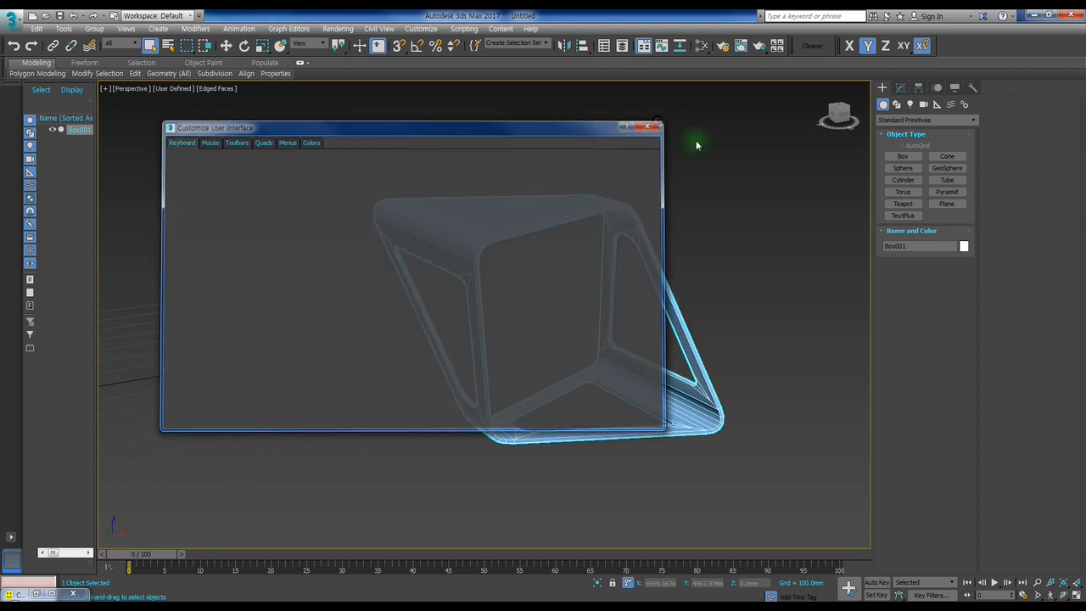
Step: Create a sphere in the empty space beside the frame and convert it to an editable poly
middle_drag(503, 224, 191, 180)
click(894, 171)
middle_drag(630, 268, 491, 262)
drag(572, 364, 599, 337)
middle_drag(612, 323, 587, 295)
key(ctrl+e)
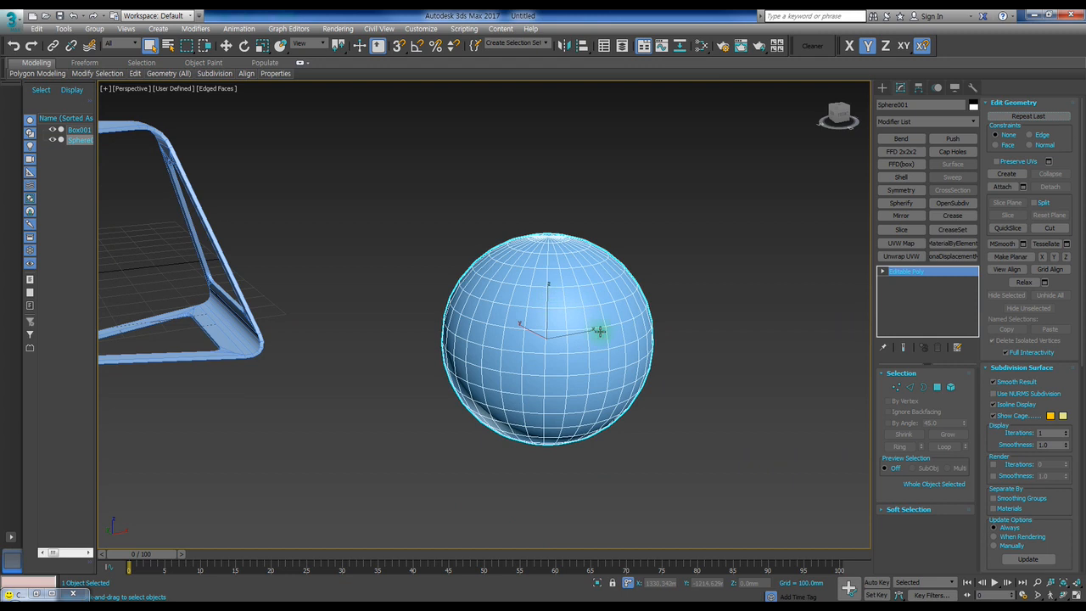
Step: At edge level, select a horizontal edge loop on the sphere, then a single edge of it and that edge's ring
click(913, 389)
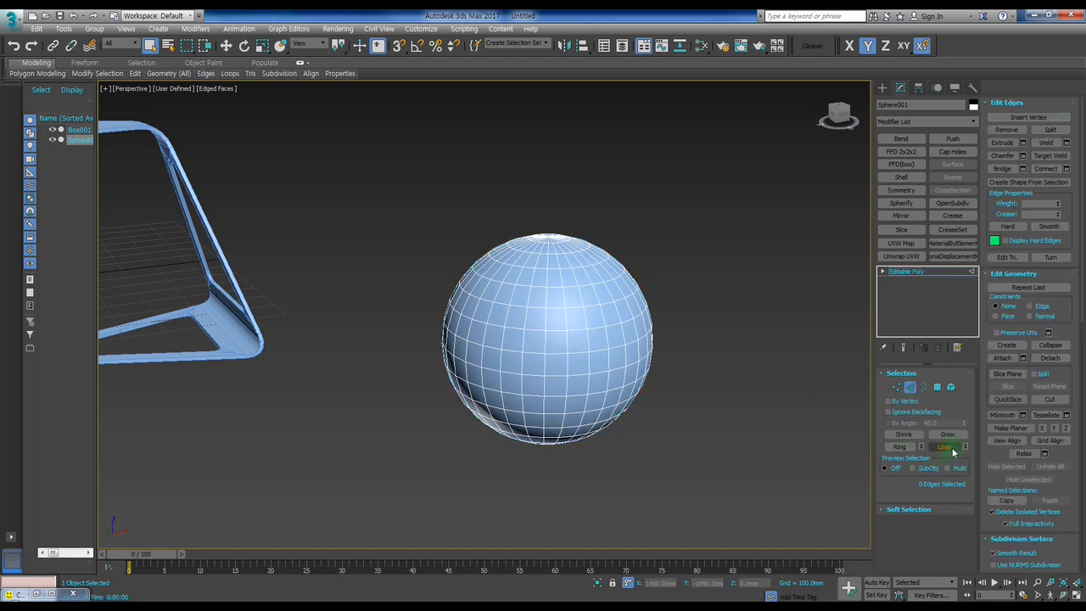
double_click(530, 329)
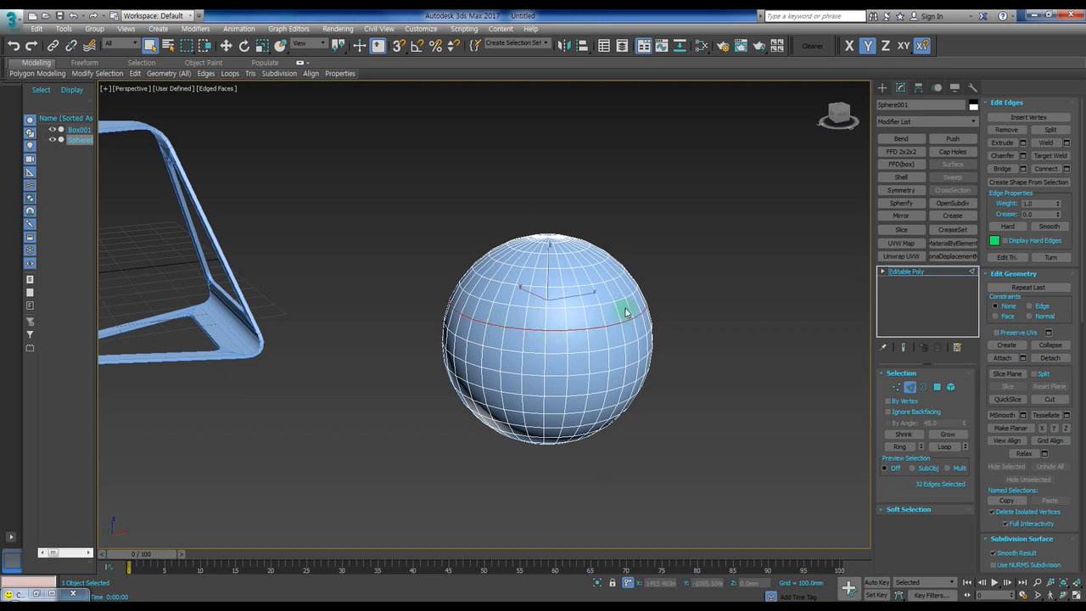
click(530, 329)
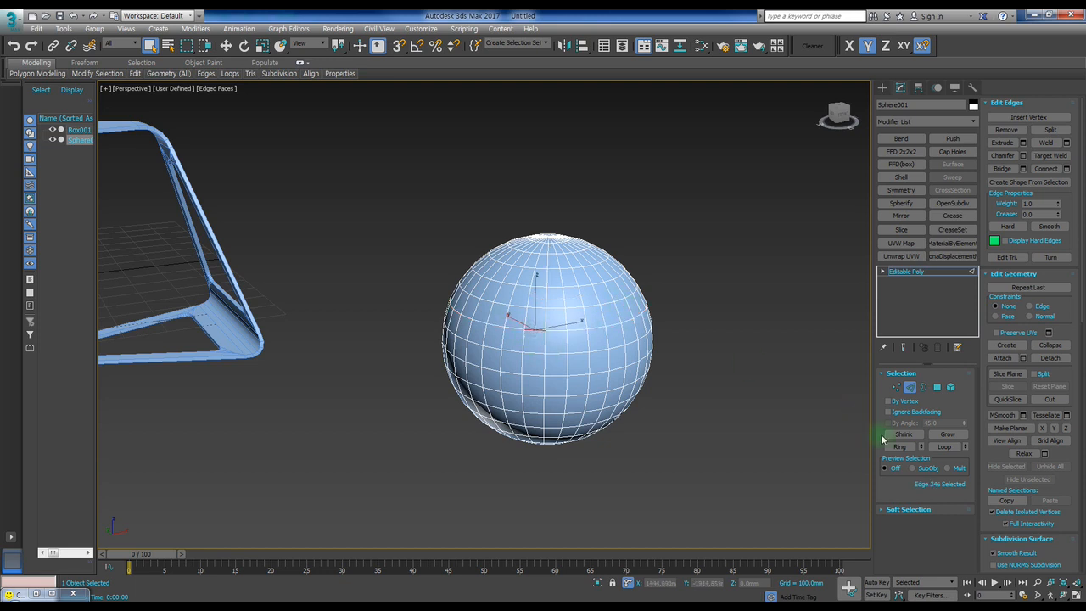
key(alt+r)
mouse_move(579, 268)
alt+middle_down()
mouse_move(563, 303)
mouse_move(490, 287)
mouse_move(569, 235)
mouse_move(583, 287)
alt+middle_up()
Step: At vertex level, select two neighbouring vertices in a horizontal row of the sphere and extend the selection to the whole vertex loop
click(896, 389)
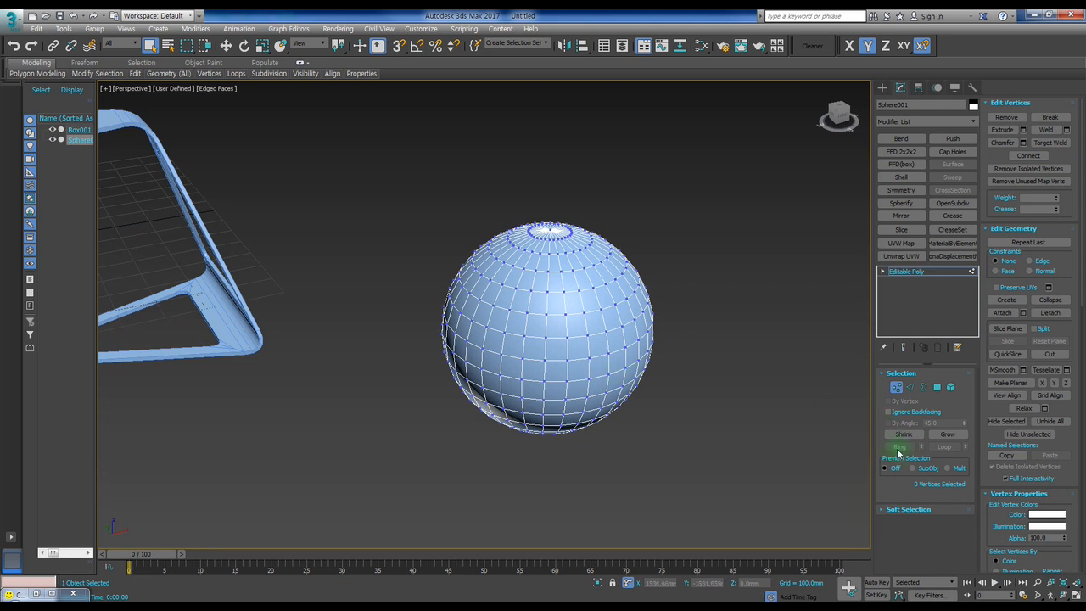
scroll(522, 322, up, 2)
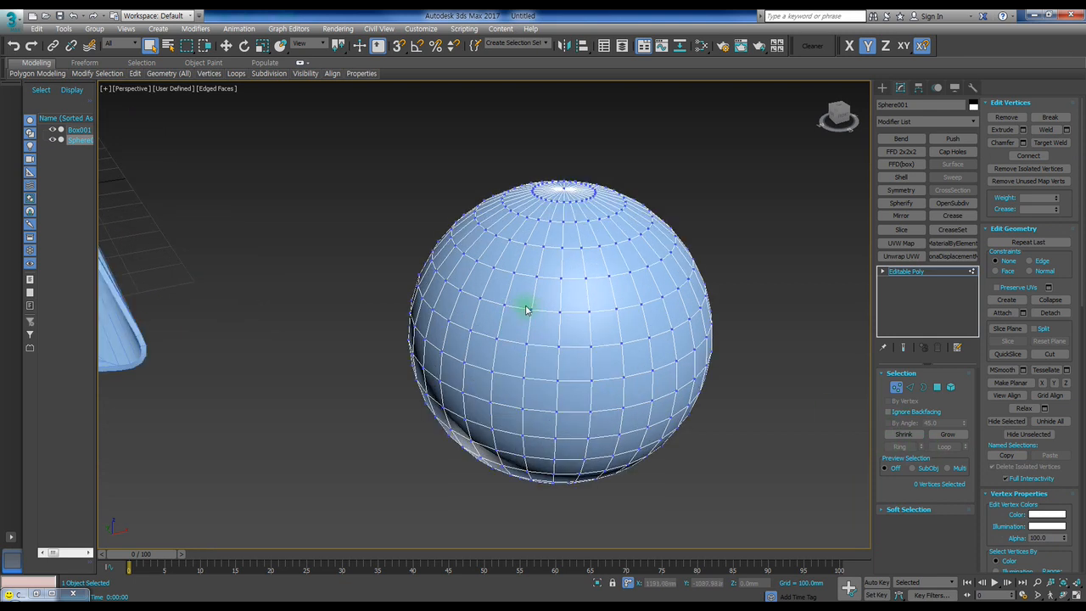
key(F3)
scroll(527, 309, up, 6)
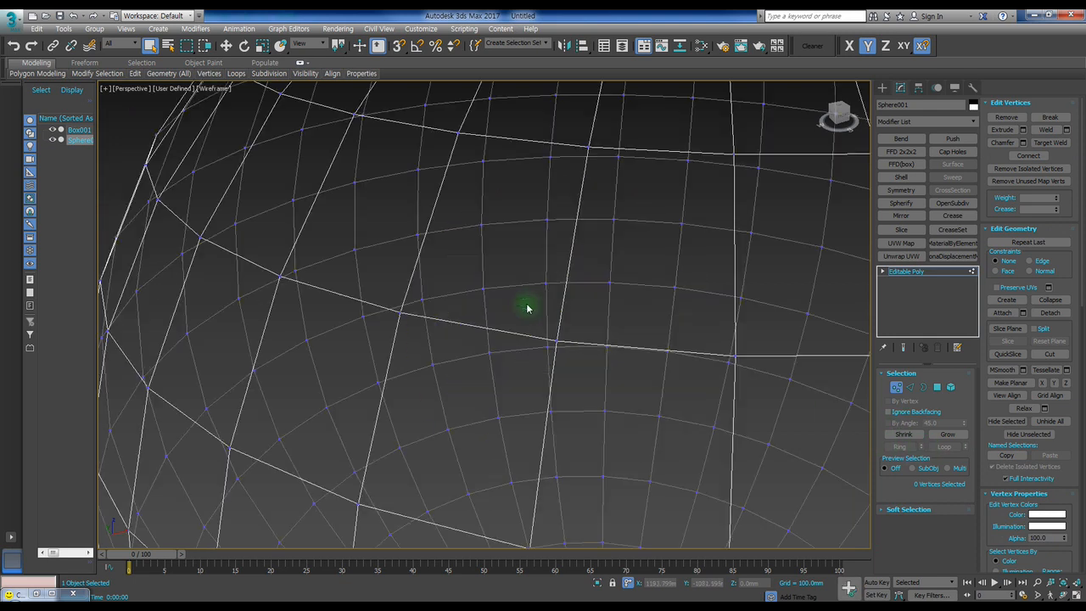
click(556, 340)
key(F3)
scroll(734, 356, down, 4)
middle_drag(728, 357, 603, 357)
scroll(594, 357, up, 1)
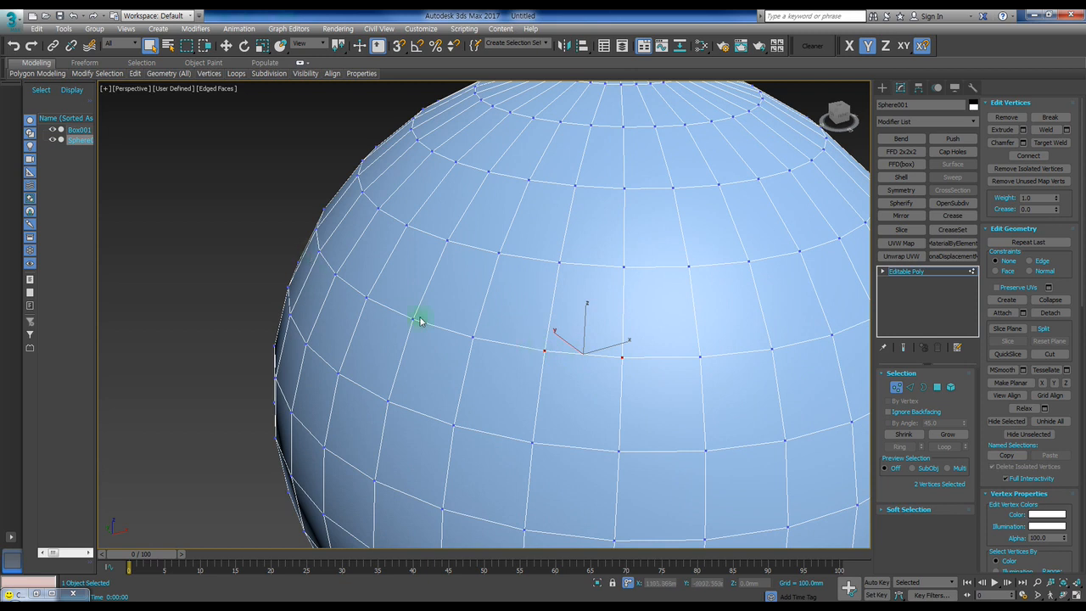
shift+click(771, 347)
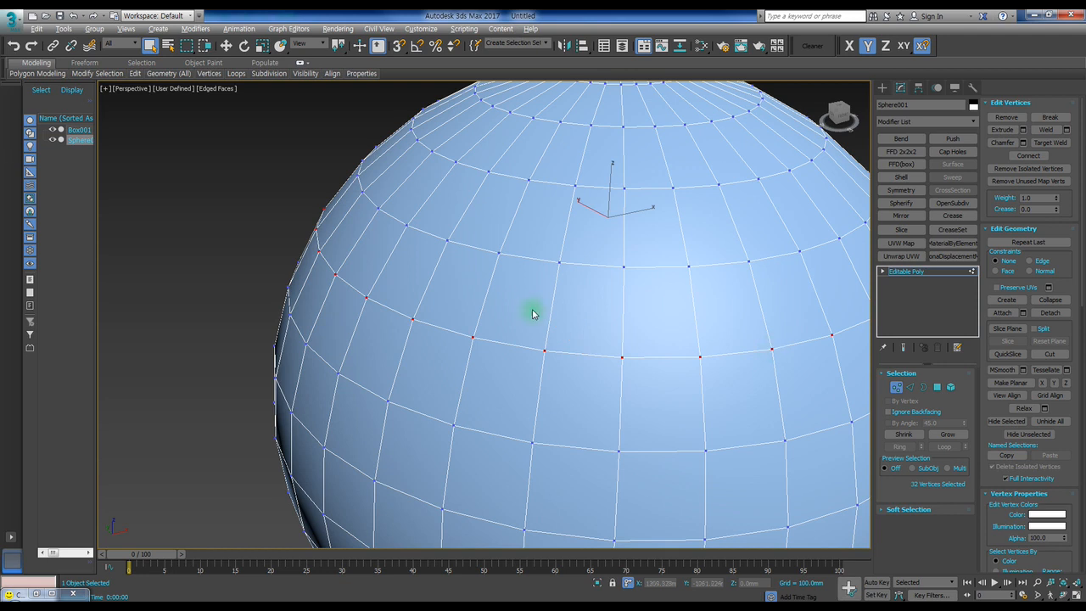
Step: Reselect two neighbouring vertices in the same row and extend the selection from the second one
click(541, 348)
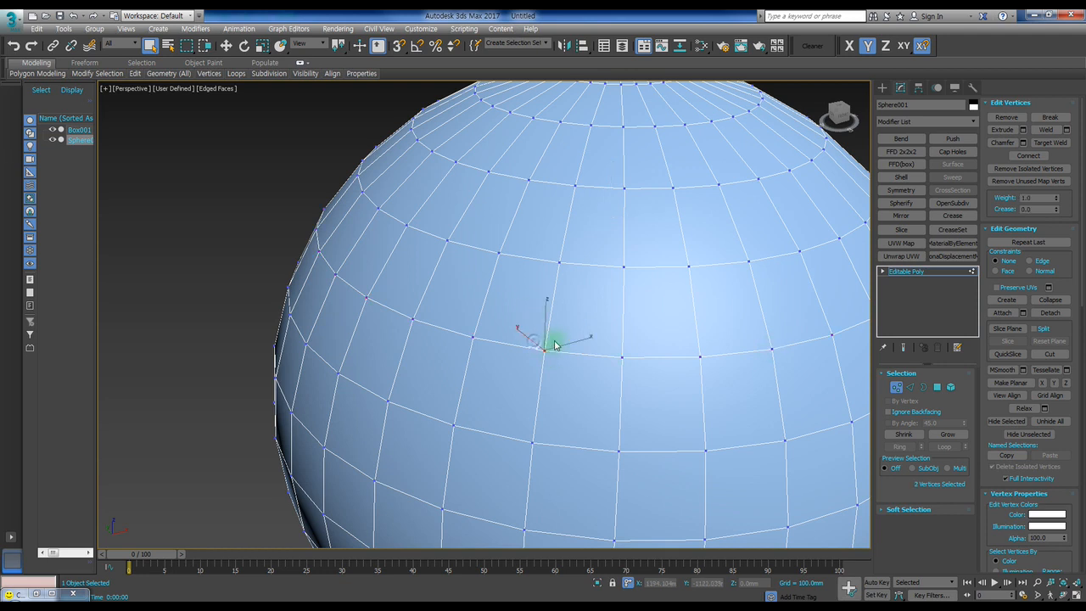
ctrl+click(623, 358)
shift+click(634, 362)
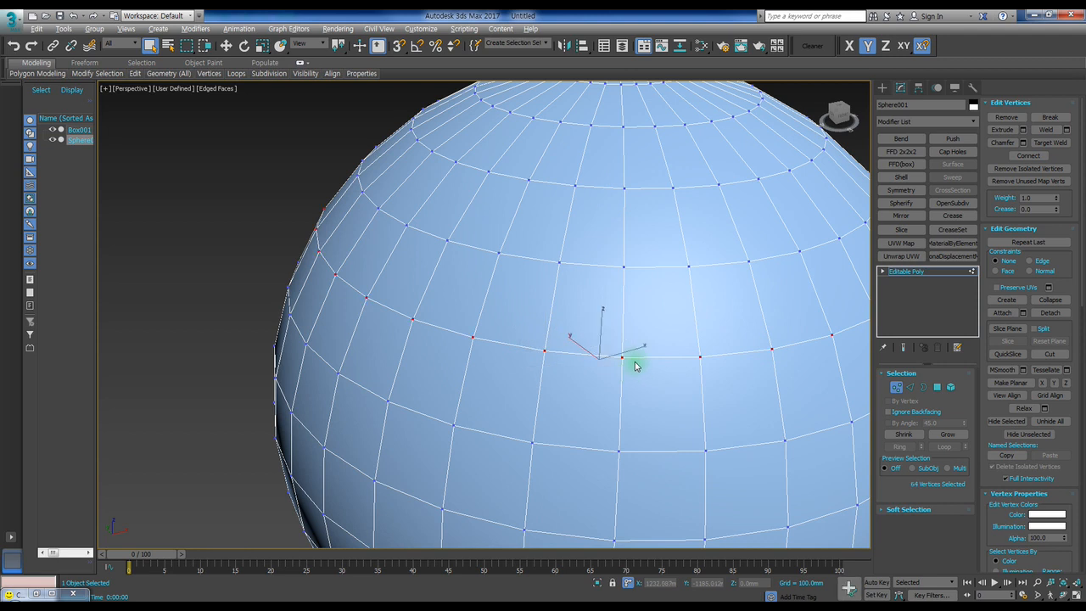
Step: Region-select the two neighbouring vertices, extend the selection to the vertical vertex columns, and inspect it in wireframe and shaded display
drag(516, 340, 628, 367)
shift+click(629, 367)
scroll(586, 331, down, 2)
key(F3)
scroll(586, 332, down, 3)
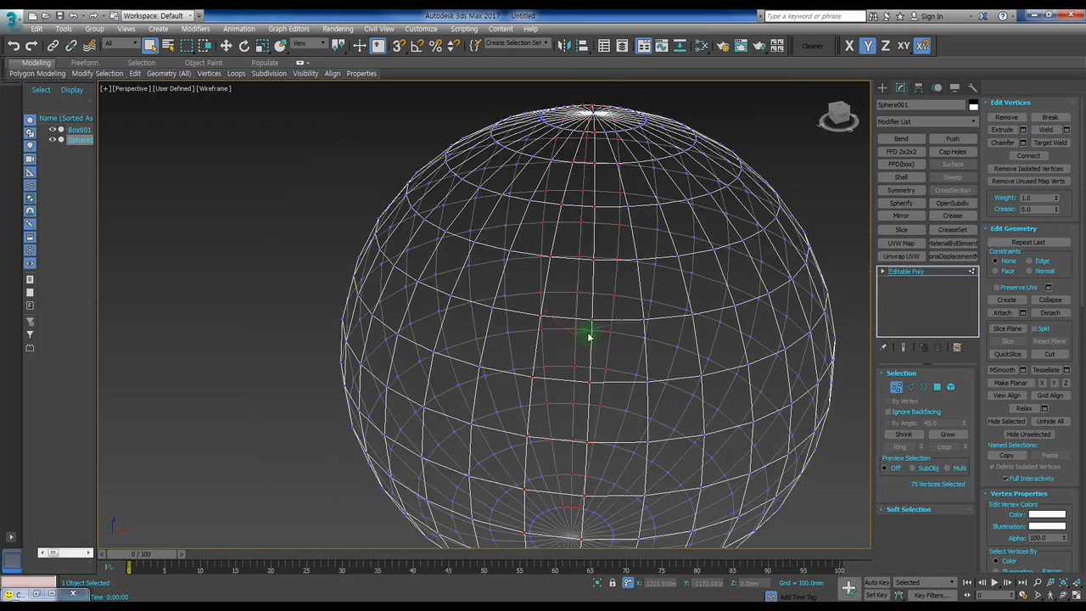
alt+middle_drag(674, 351, 634, 287)
key(F3)
alt+middle_drag(510, 322, 572, 305)
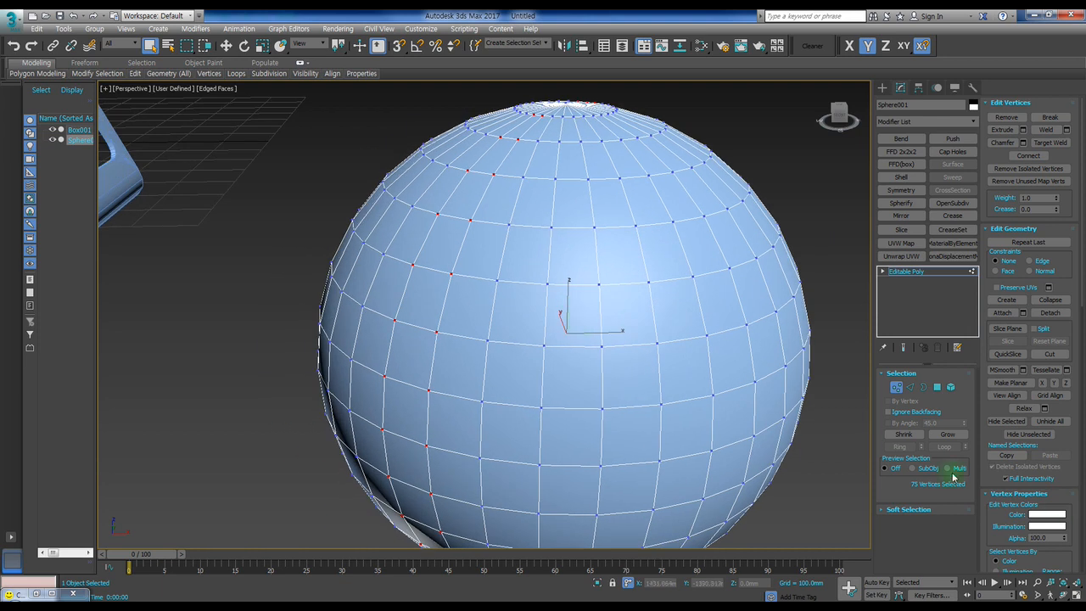
alt+middle_drag(689, 382, 575, 361)
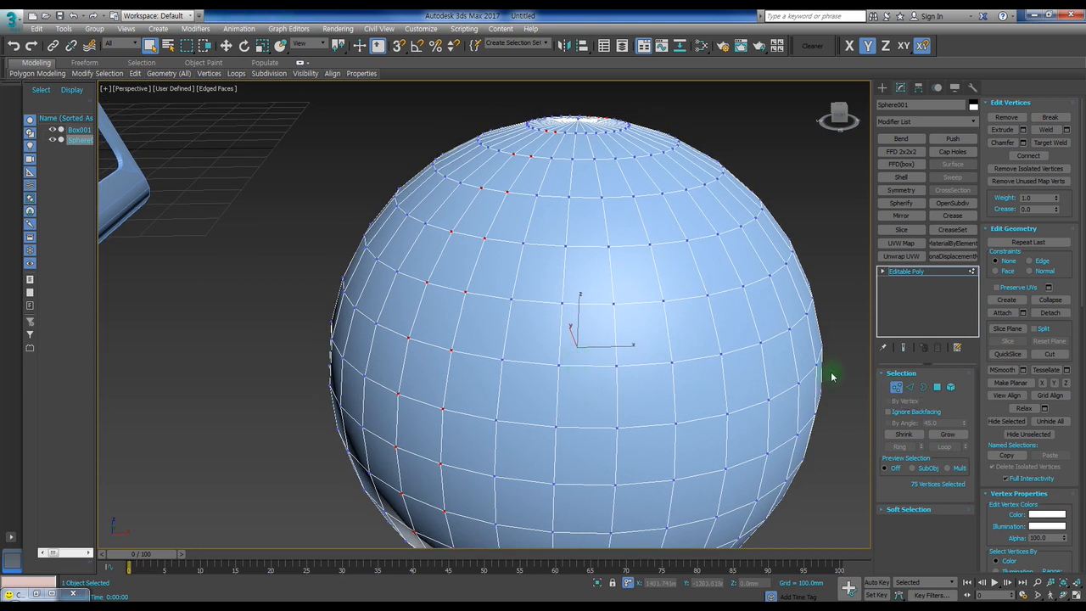
Step: At polygon level, select two neighbouring polygons in a horizontal row of the sphere and extend the selection to the whole polygon loop
click(937, 387)
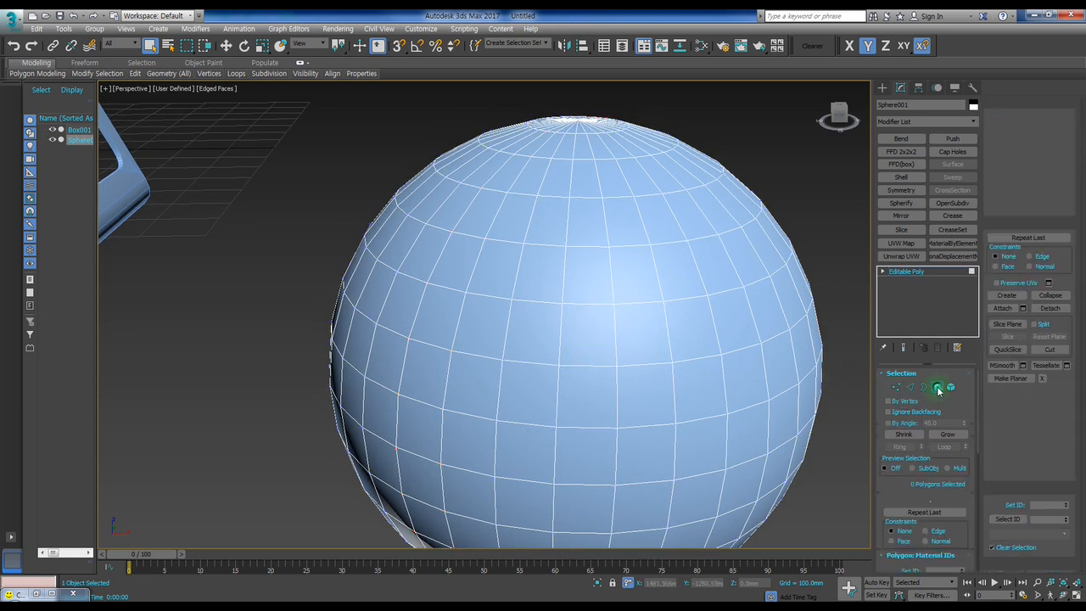
click(599, 340)
ctrl+click(639, 332)
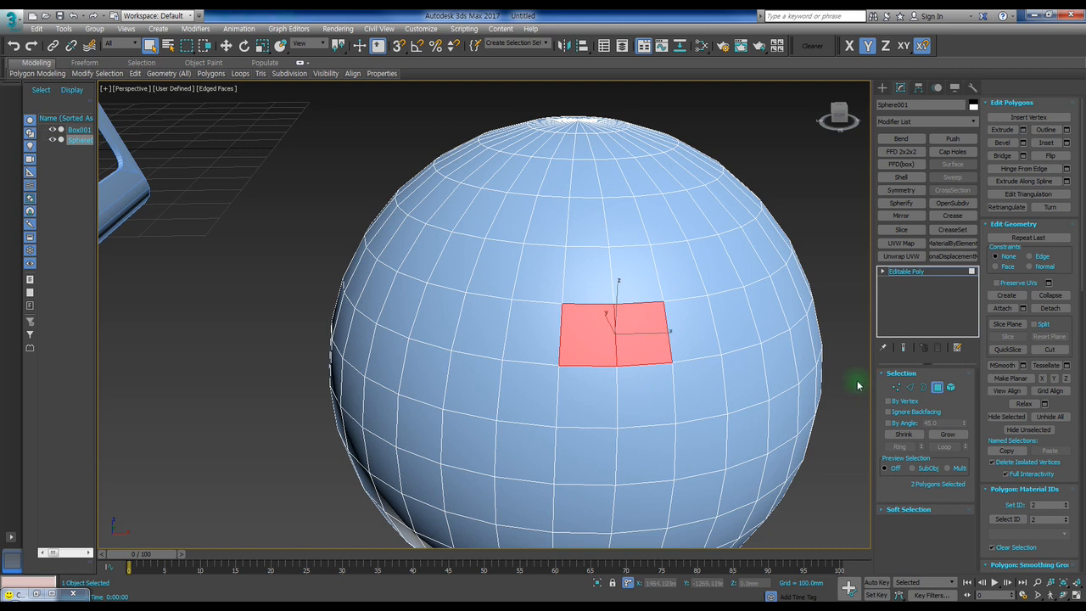
key(alt+l)
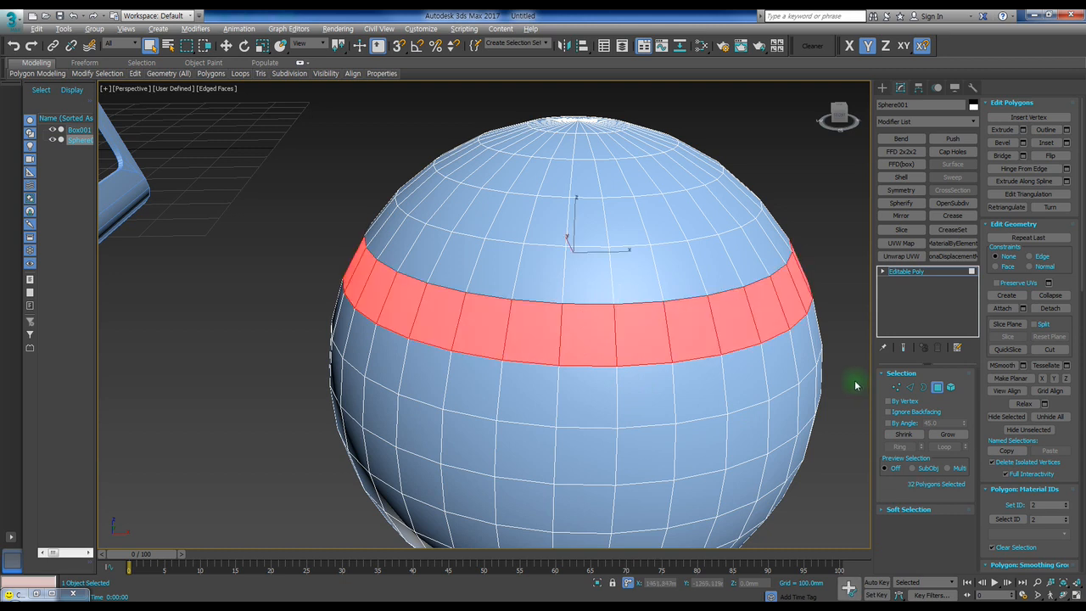
Step: Select one polygon and extend it to its horizontal loop, then reselect that polygon and extend it to its vertical loop
click(586, 331)
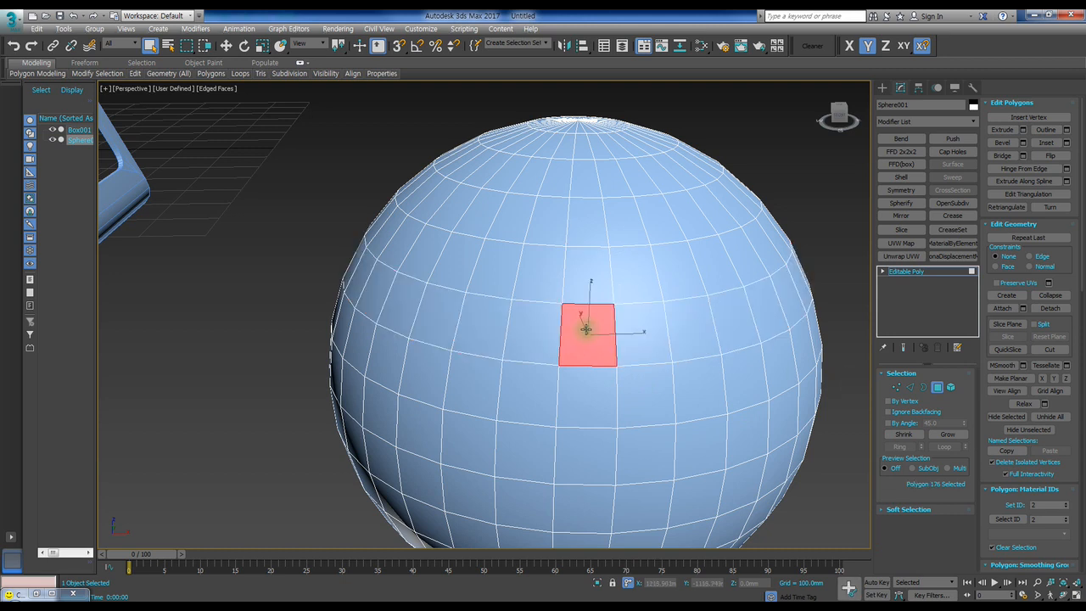
shift+click(635, 335)
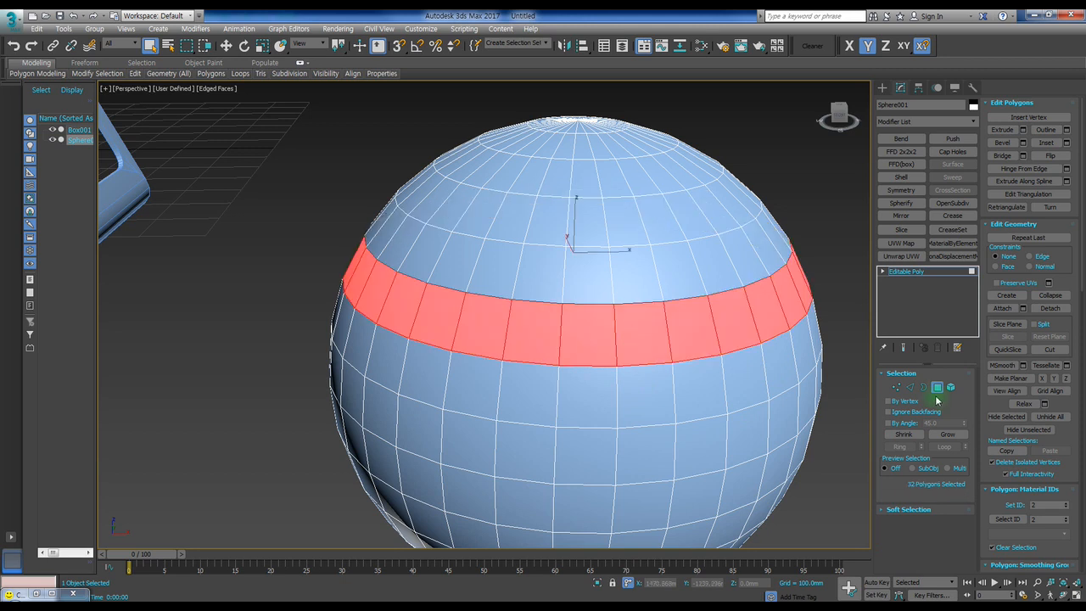
click(594, 329)
shift+click(593, 377)
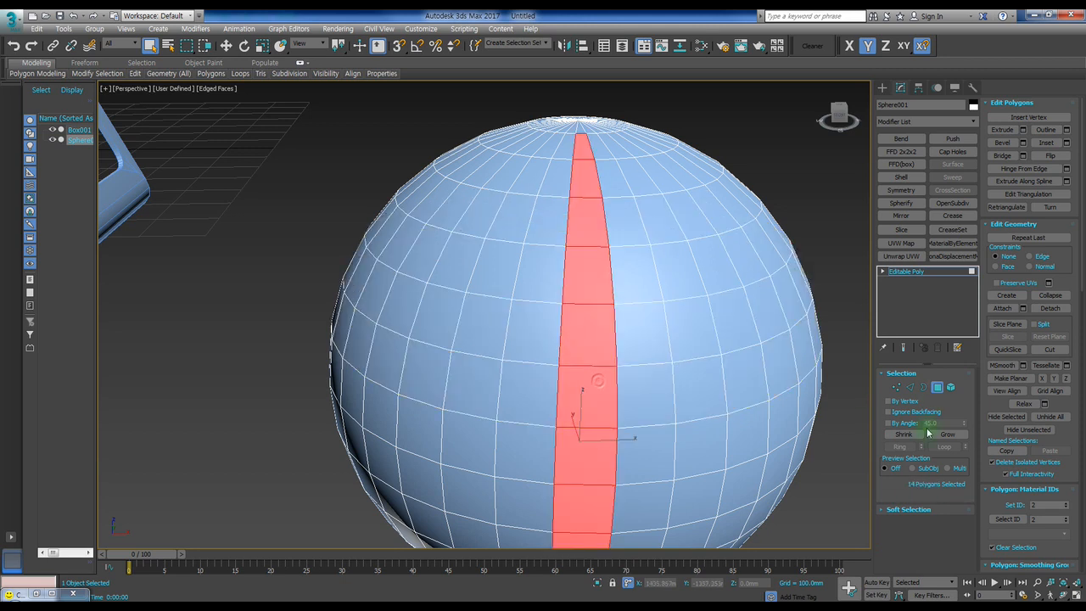
Step: Reselect the vertical polygon loop and add several crossing horizontal and vertical polygon loops to the selection
click(596, 327)
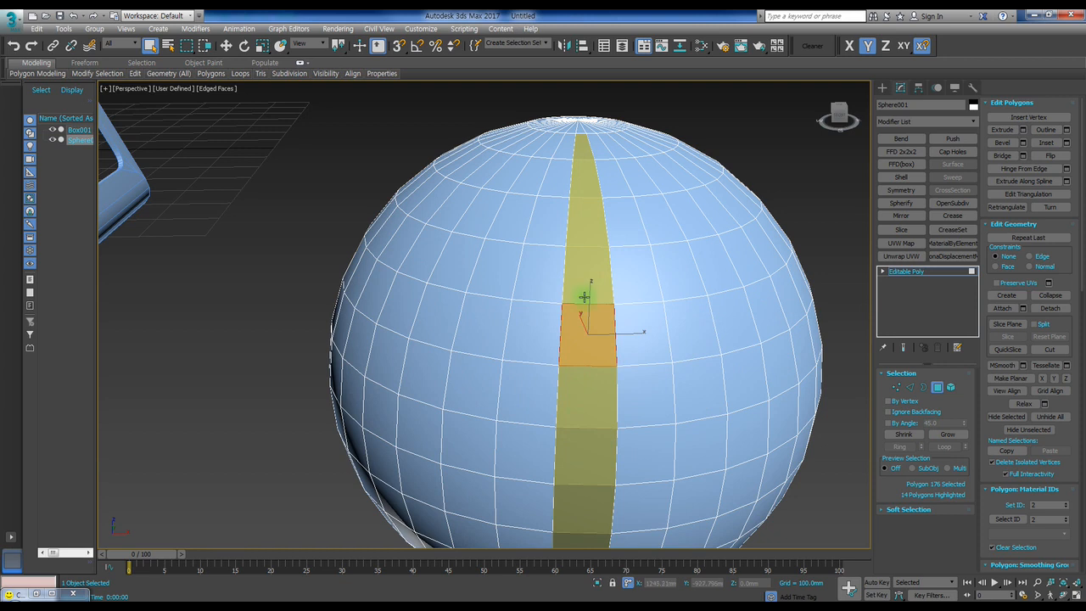
shift+click(585, 382)
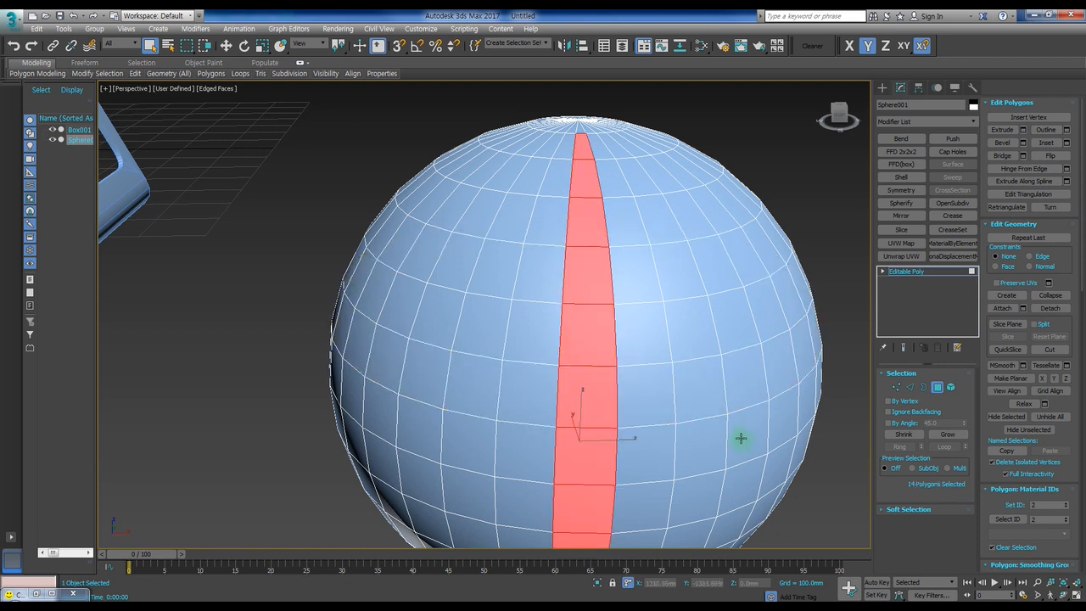
shift+click(639, 343)
shift+click(684, 391)
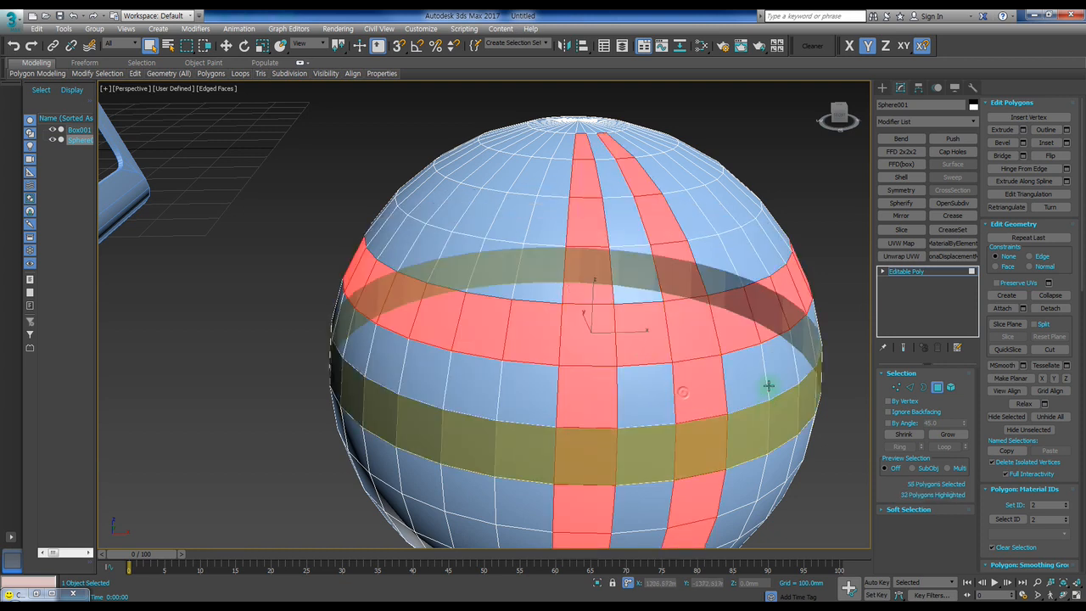
shift+click(486, 409)
shift+click(433, 229)
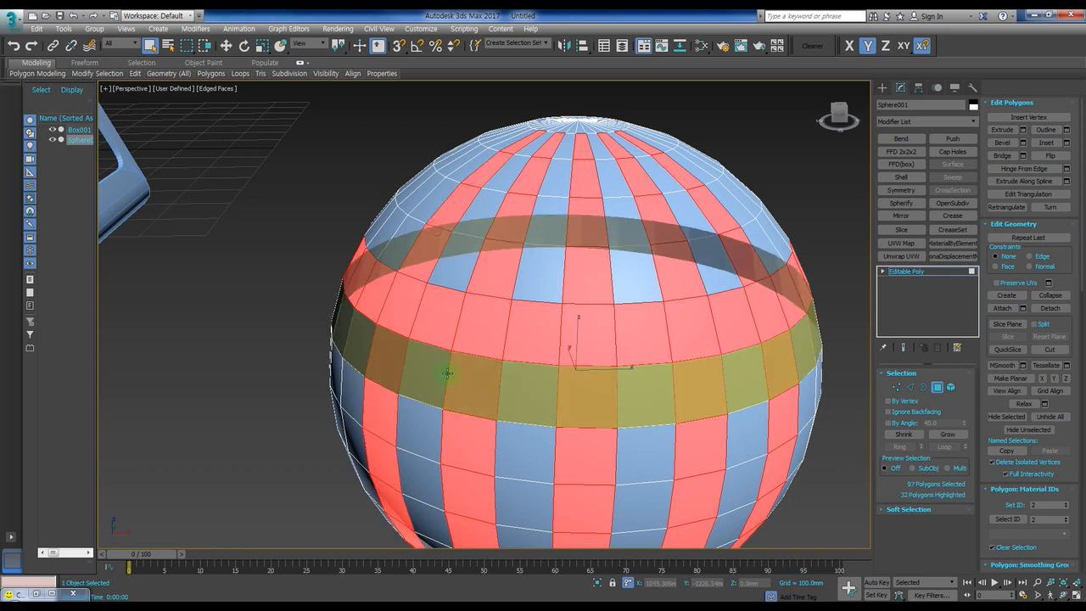
Step: Add more polygons to the existing selection on another side of the sphere
scroll(492, 376, down, 4)
alt+middle_drag(492, 375, 527, 393)
shift+click(568, 334)
ctrl+click(645, 446)
click(672, 321)
right_click(687, 421)
alt+middle_drag(687, 420, 569, 400)
Step: Use Point To Point Selection to add paths of polygons to the selection on the sphere
key(shift+p)
click(563, 399)
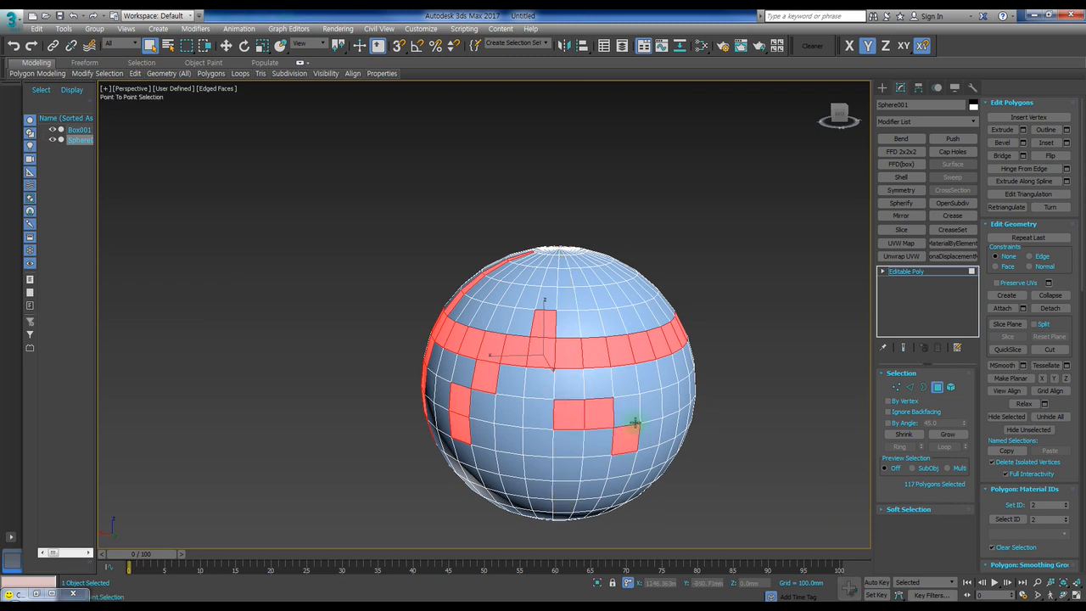
click(593, 422)
click(603, 365)
click(623, 404)
click(671, 424)
right_click(671, 424)
Step: Extend the sphere's polygon selection with further polygons and loops, and inspect the selected pattern from several sides
alt+middle_drag(671, 423, 603, 413)
shift+click(670, 395)
shift+drag(683, 415, 631, 474)
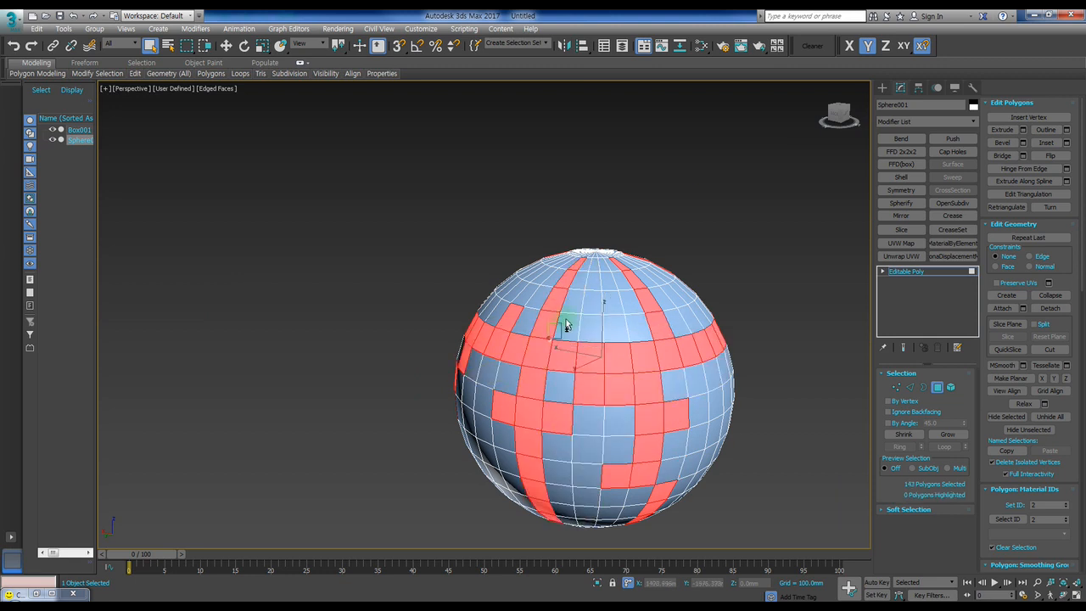
shift+click(577, 374)
alt+middle_drag(625, 405, 656, 388)
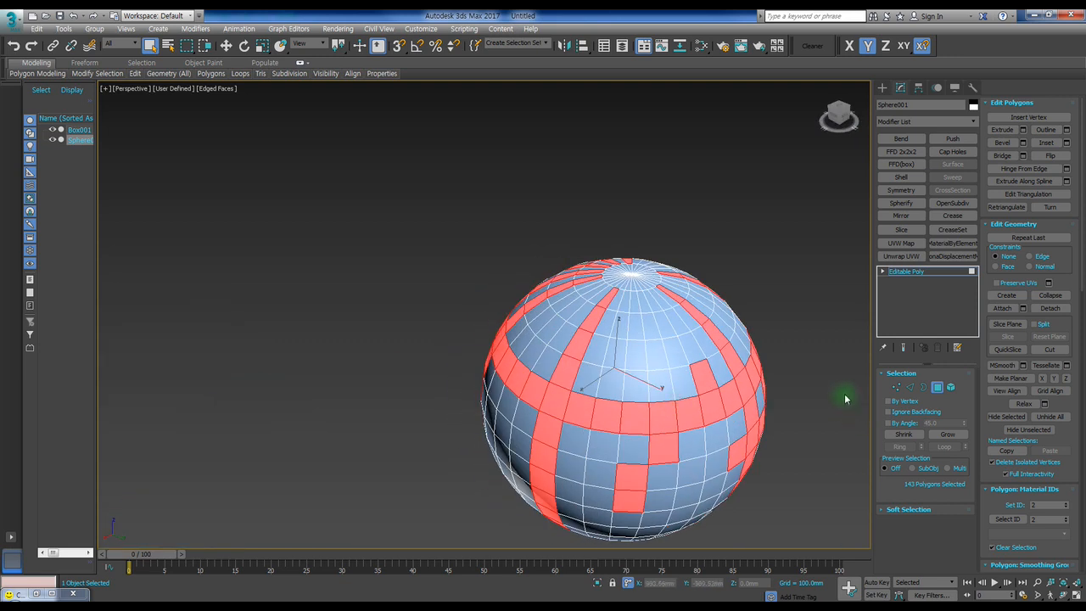
alt+middle_drag(582, 381, 636, 386)
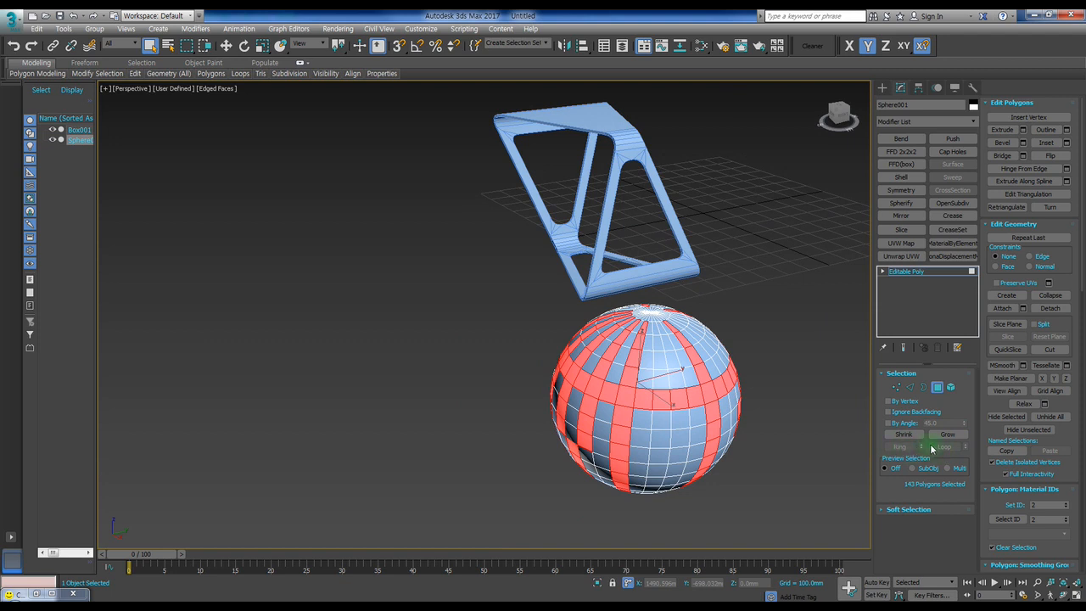
Step: Leave the sphere's polygon editing and open the user interface customization for keyboard shortcuts
click(903, 435)
click(880, 92)
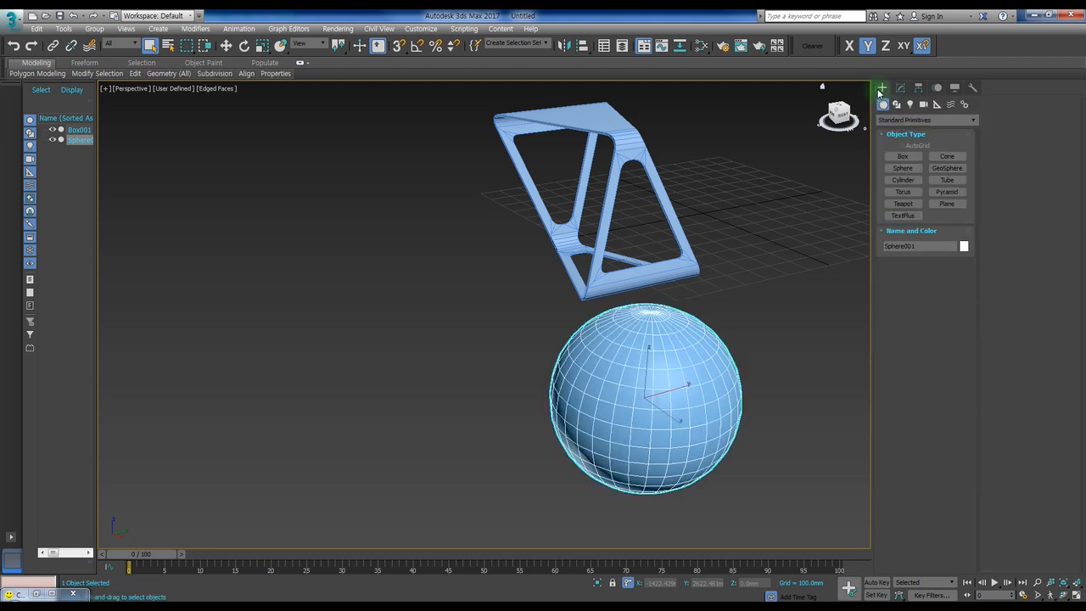
click(421, 28)
click(421, 28)
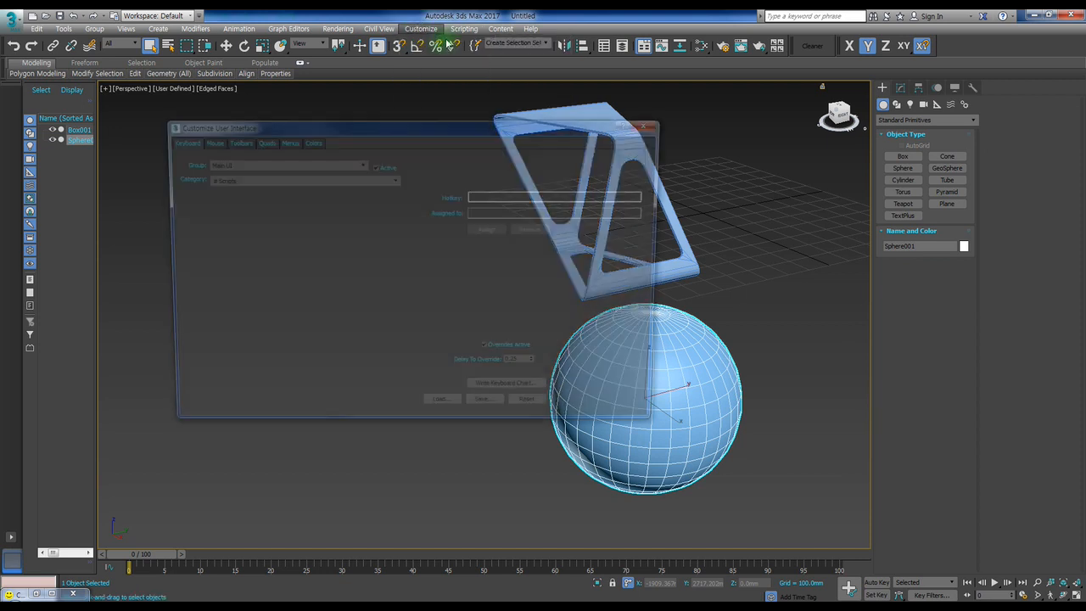
Step: List the shortcuts of all commands, find the Select commands, and widen the action column
click(240, 183)
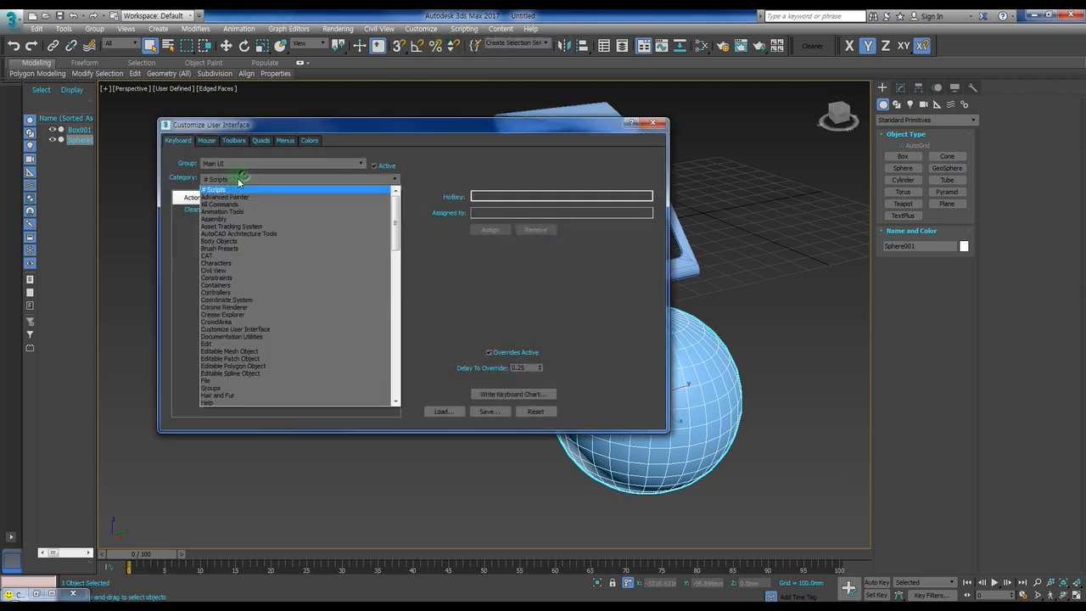
click(242, 206)
click(212, 286)
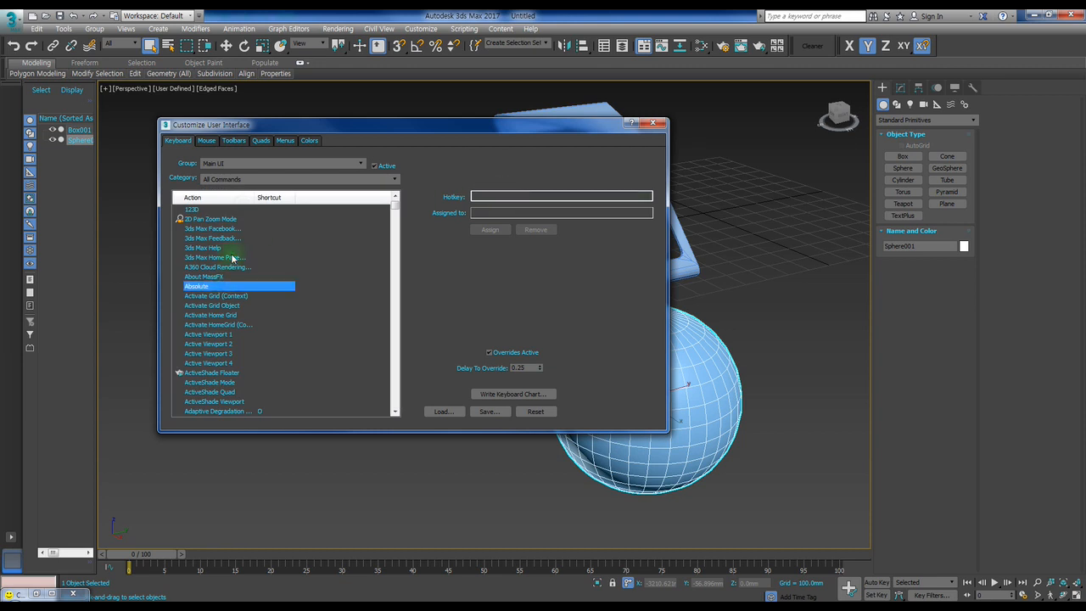
text(sel)
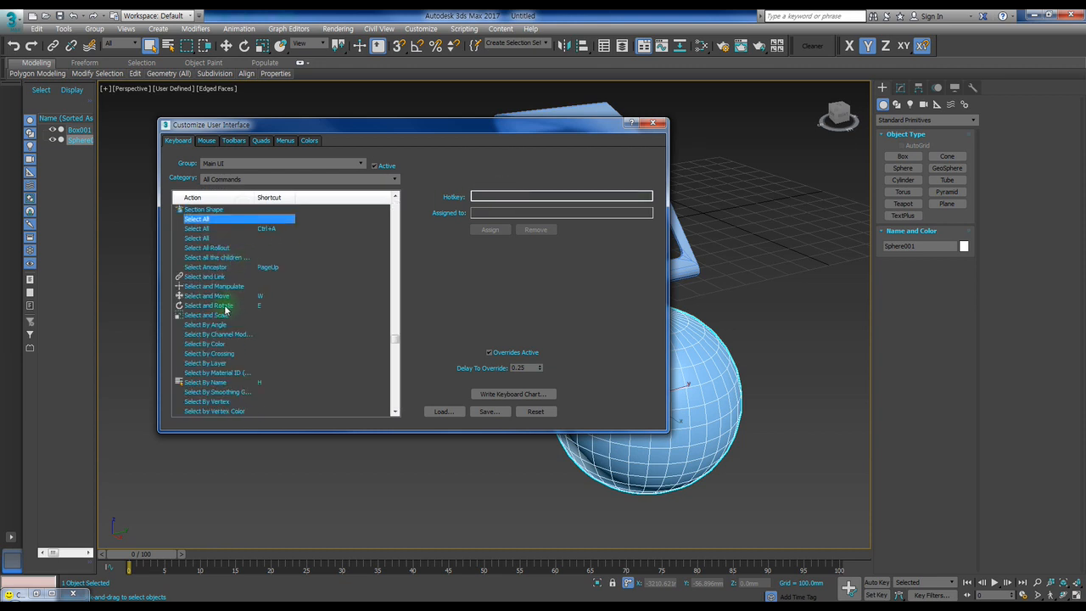
scroll(224, 312, down, 10)
scroll(224, 316, down, 7)
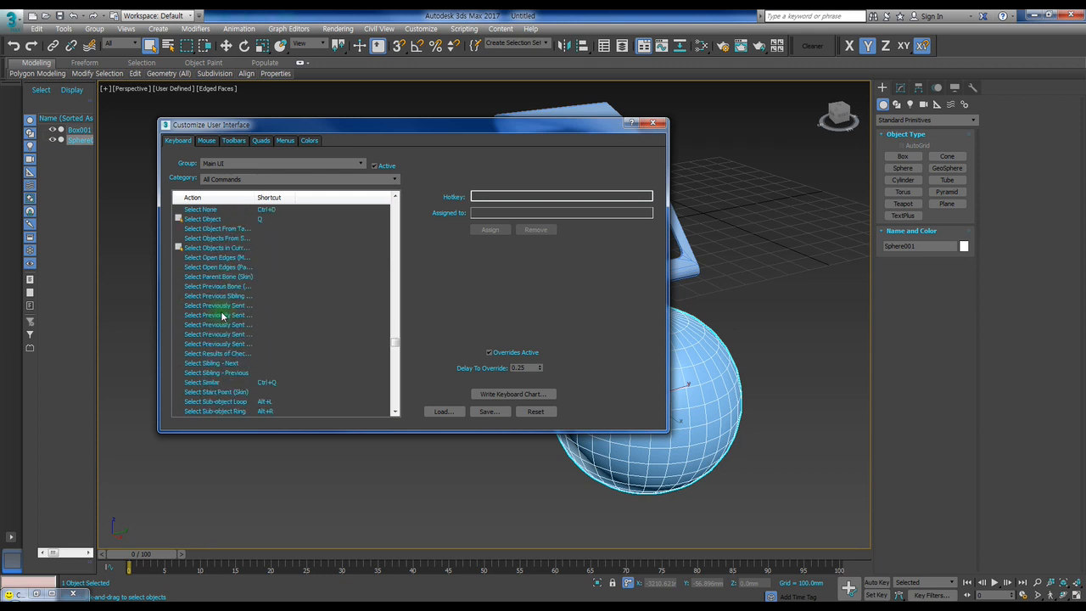
drag(253, 197, 268, 197)
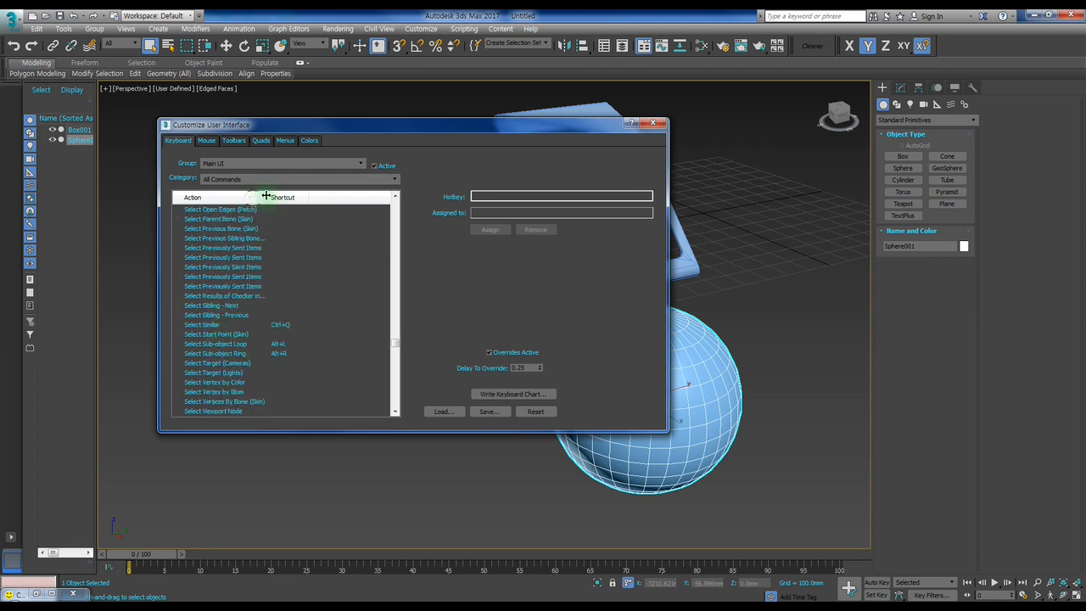
Step: Examine the shortcuts assigned to Select Sub-object Loop and Select Sub-object Ring
click(226, 343)
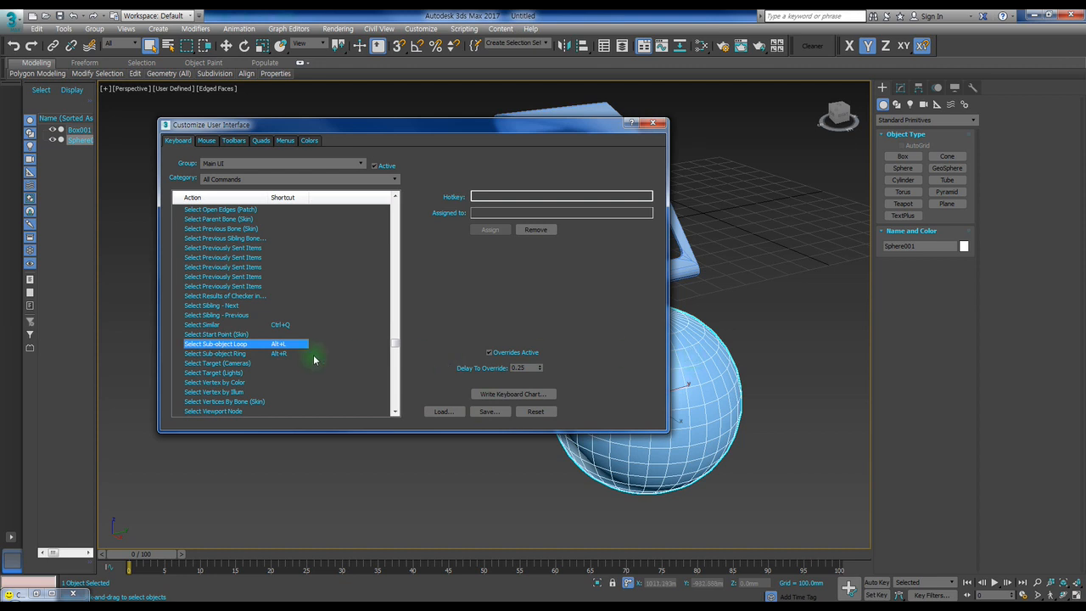
click(223, 335)
click(222, 344)
click(224, 353)
click(222, 345)
click(222, 352)
click(221, 335)
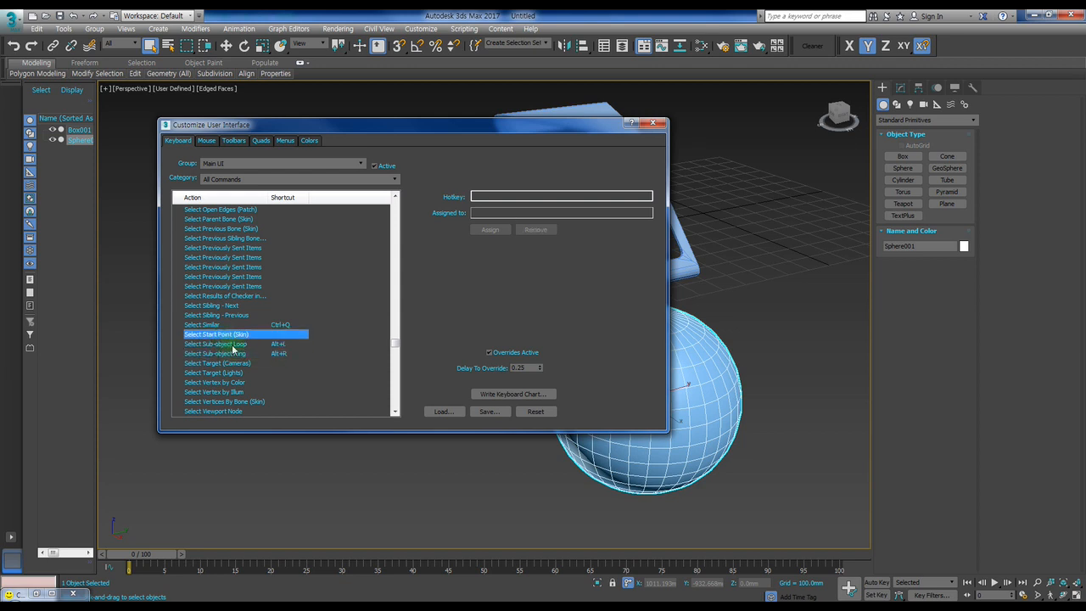
click(231, 345)
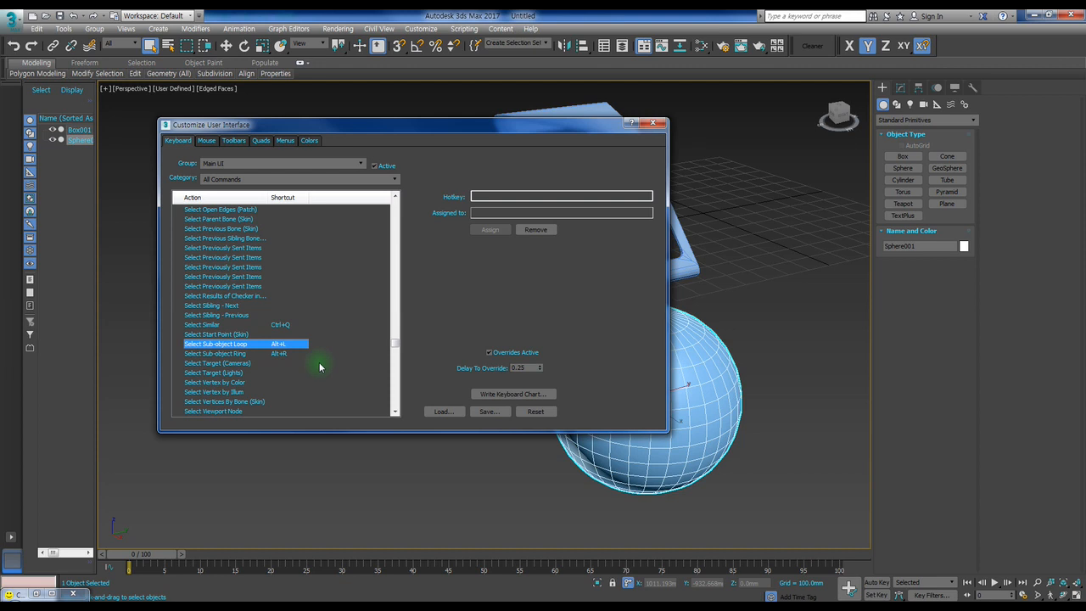
Step: Examine the shortcuts of Select Similar, Similar and the neighbouring Shrink and Show commands
click(210, 325)
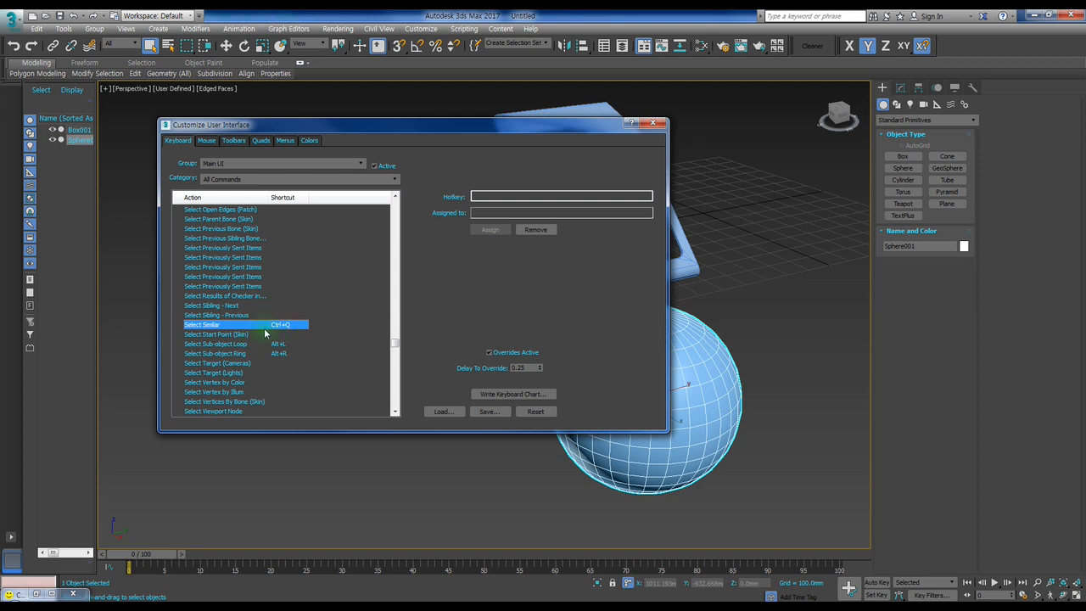
scroll(264, 333, up, 1)
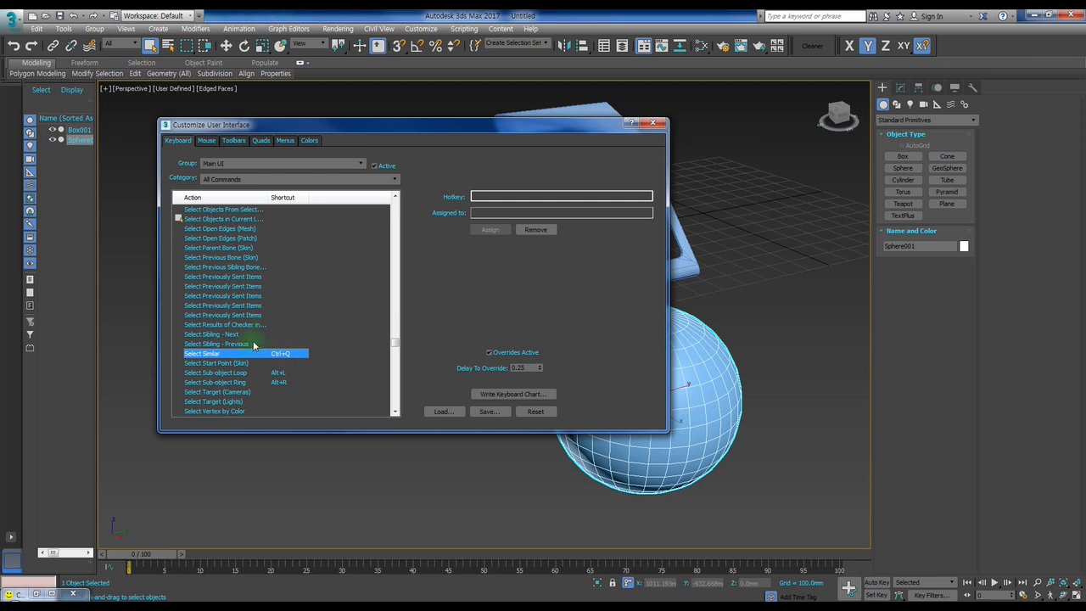
key(Down)
click(219, 297)
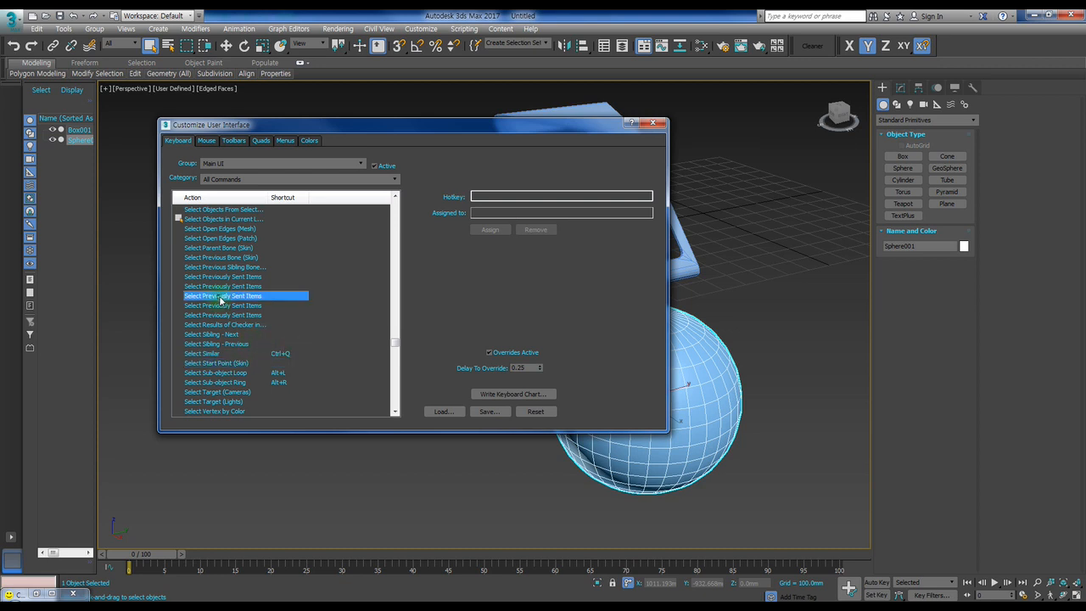
text(si)
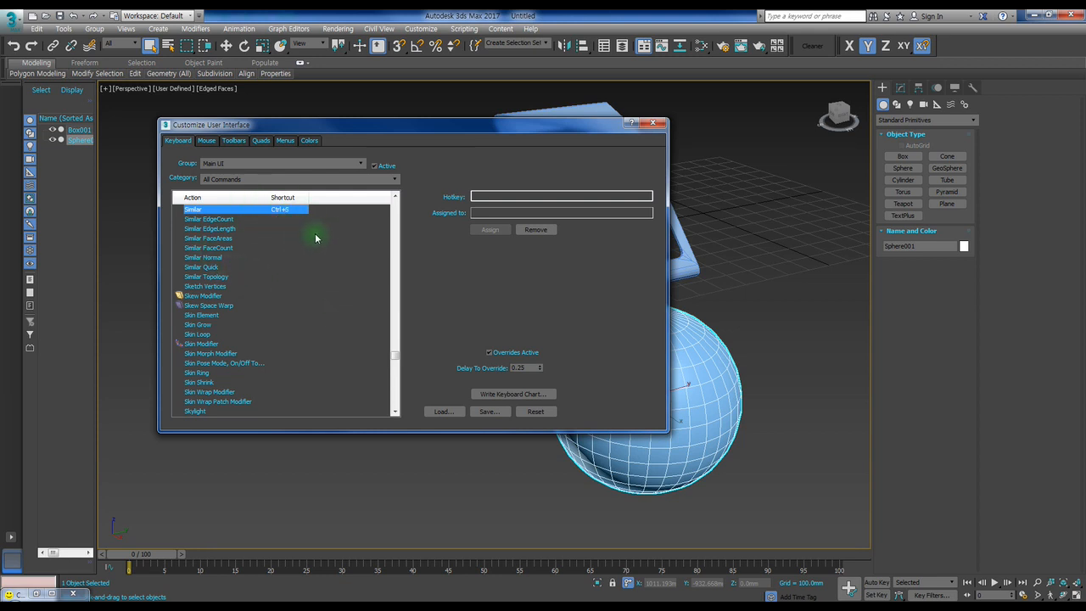
click(224, 228)
scroll(245, 266, up, 2)
scroll(245, 266, up, 3)
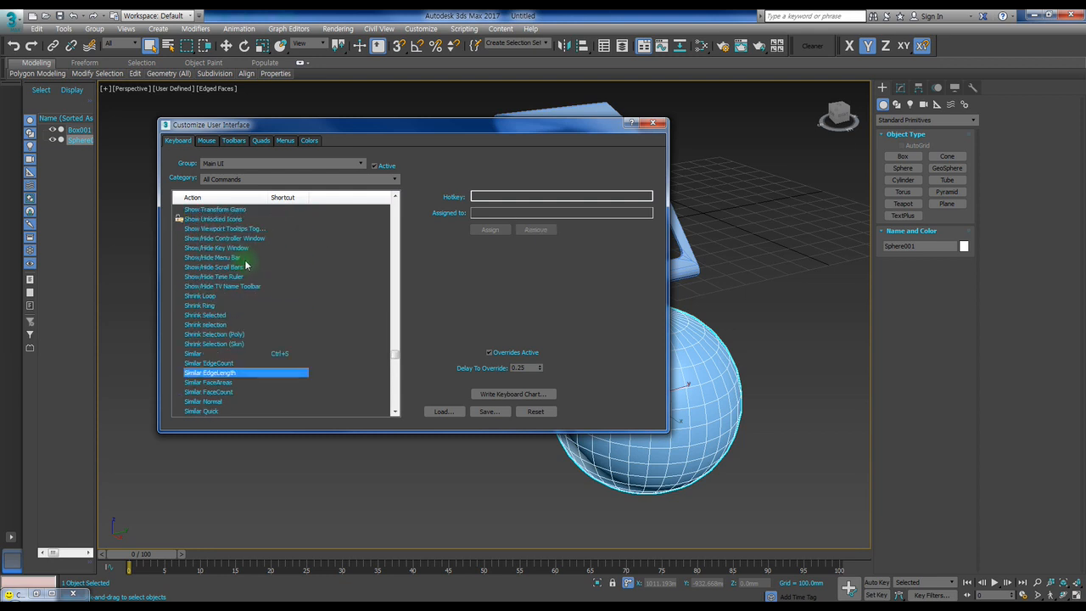
scroll(257, 318, up, 3)
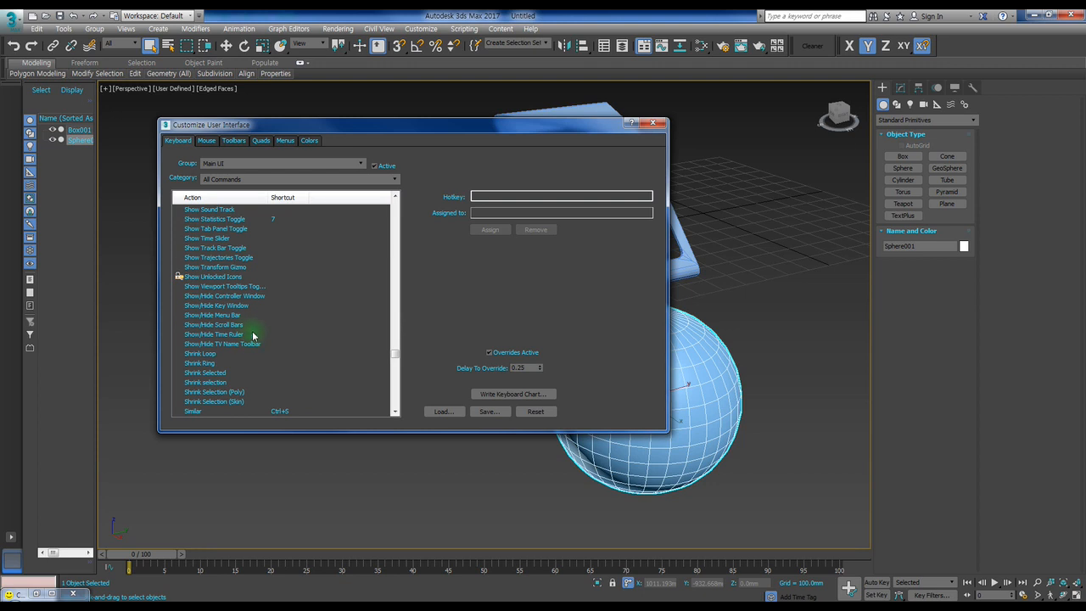
scroll(251, 329, up, 6)
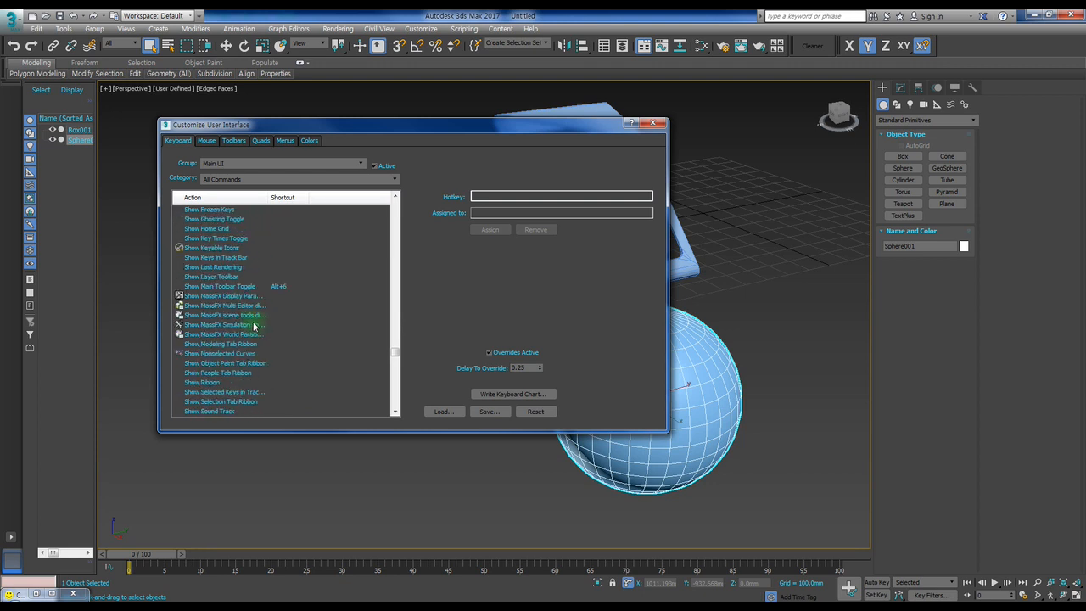
Step: Start saving the keyboard shortcuts to a file and look in drive C's Program Files (x86)\Autodesk folder
click(488, 412)
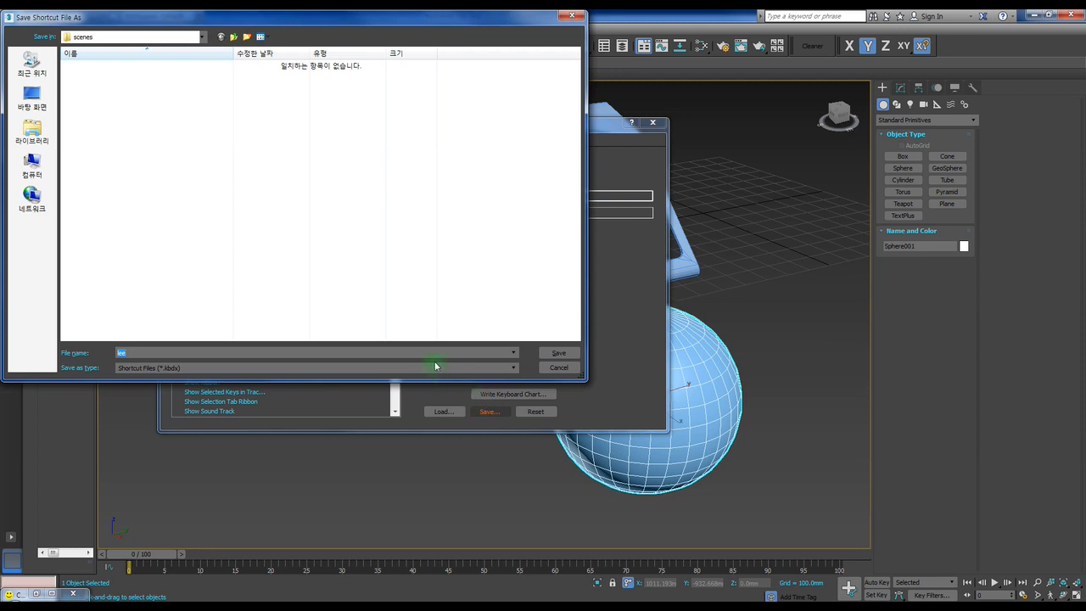
click(204, 39)
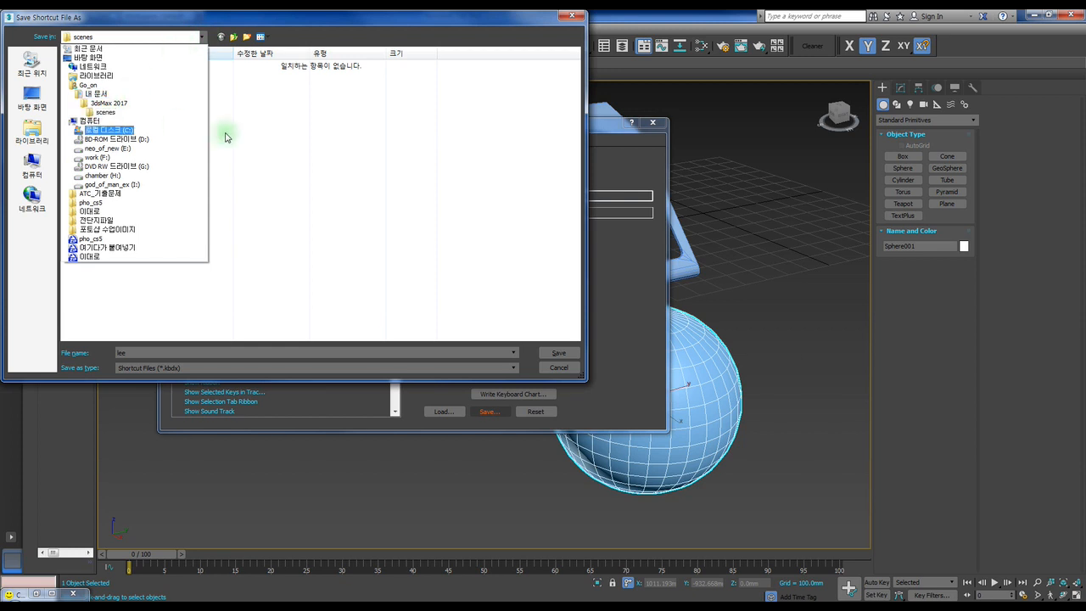
click(100, 131)
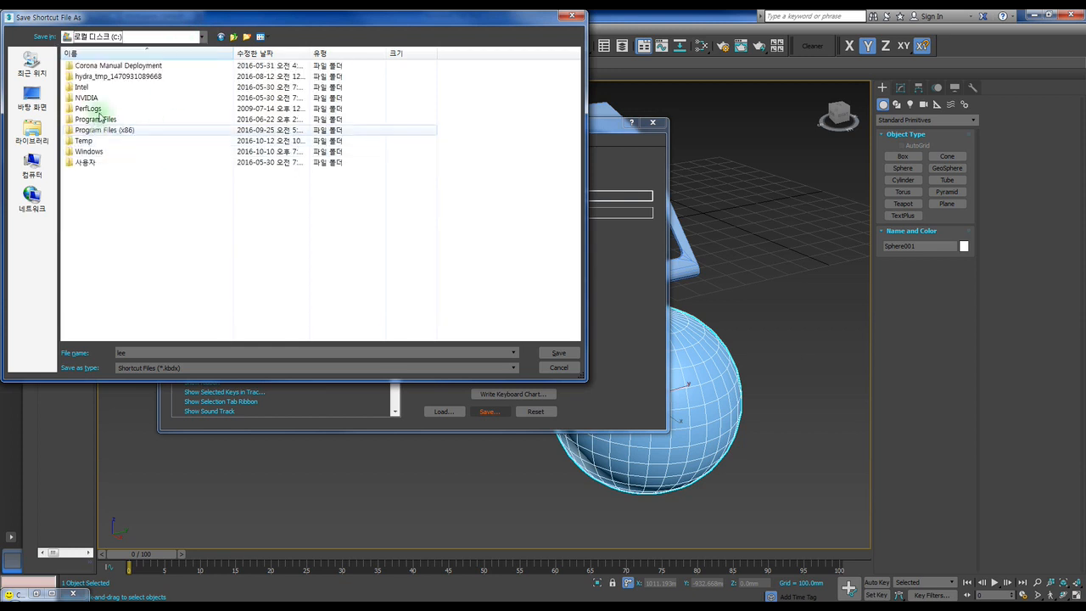
double_click(107, 130)
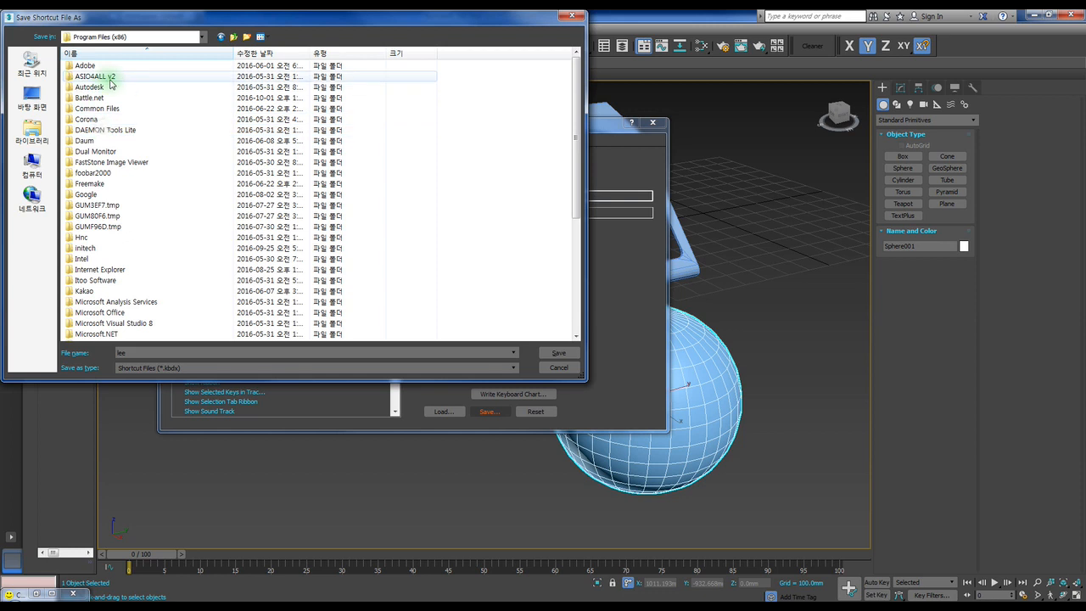
double_click(92, 86)
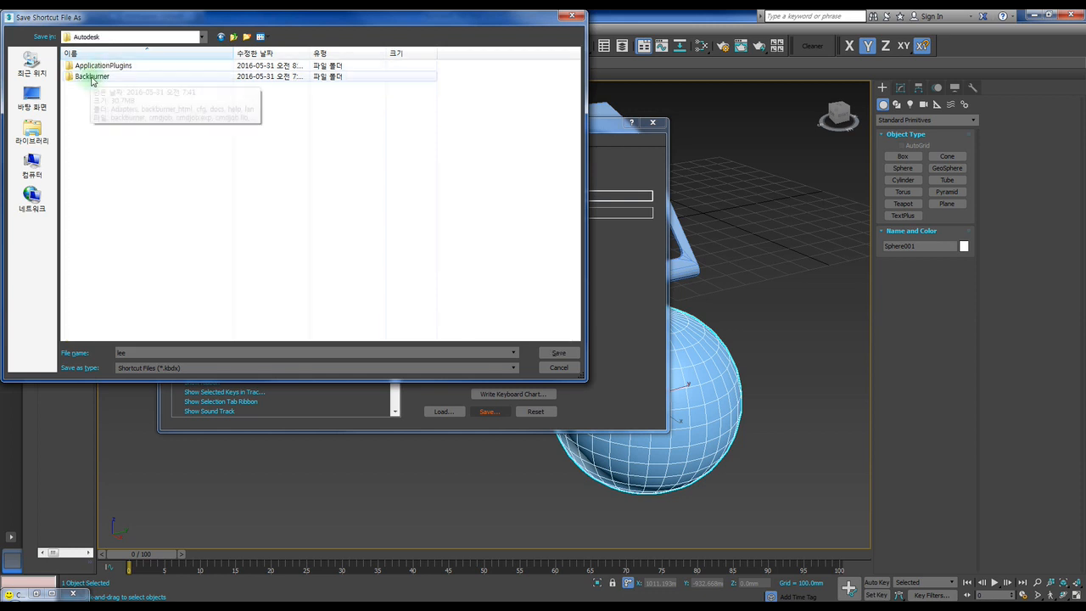
click(232, 36)
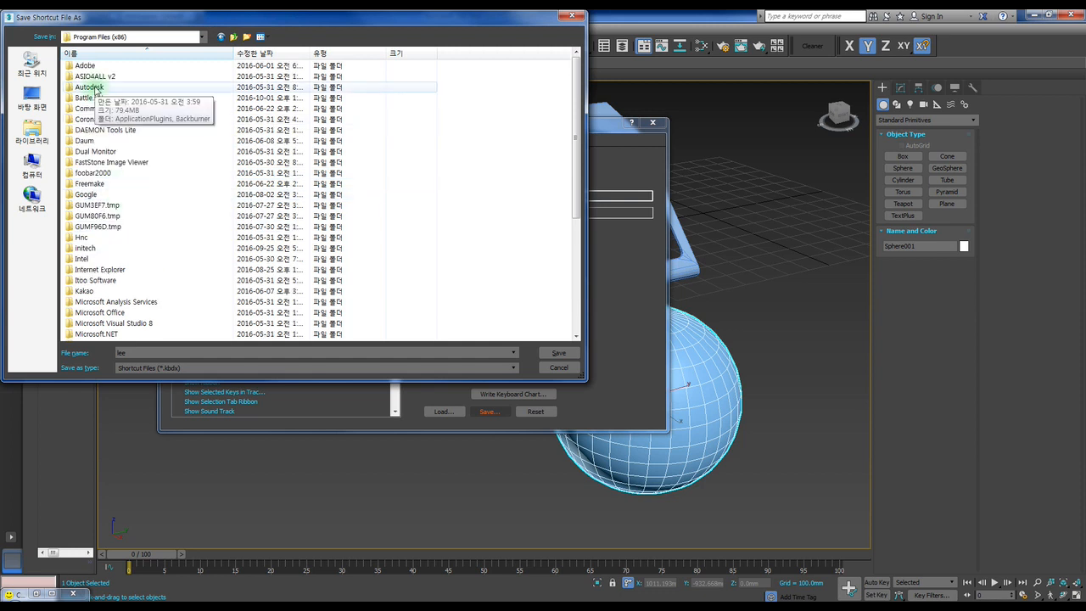
Step: Try to save the shortcut file lee in Program Files\Autodesk\3ds Max 2017 and accept the user folder instead
click(232, 37)
double_click(102, 130)
double_click(101, 87)
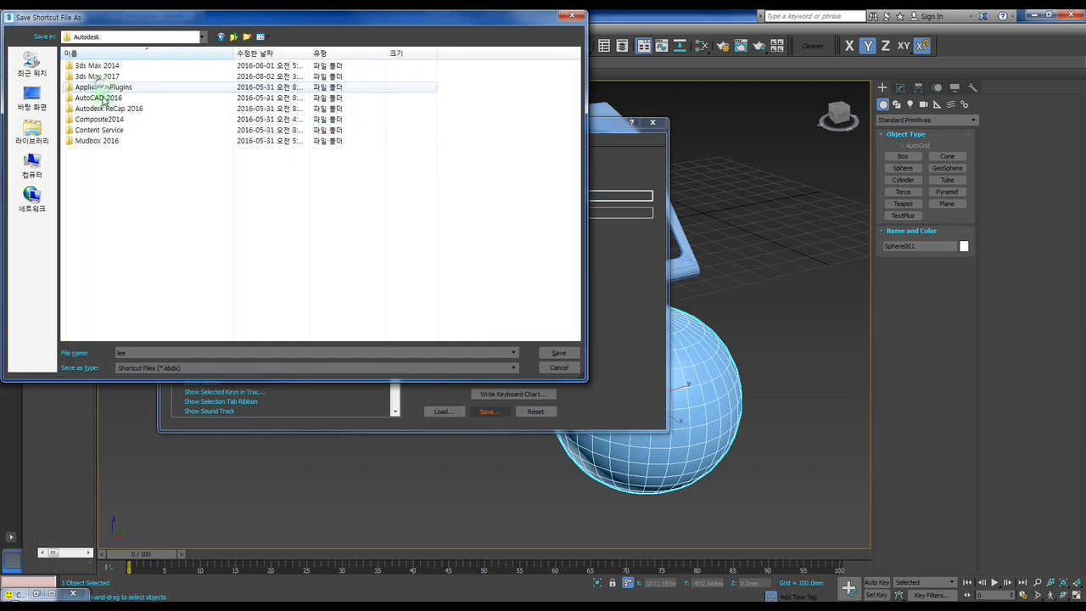
double_click(98, 76)
scroll(203, 231, down, 3)
scroll(203, 230, down, 9)
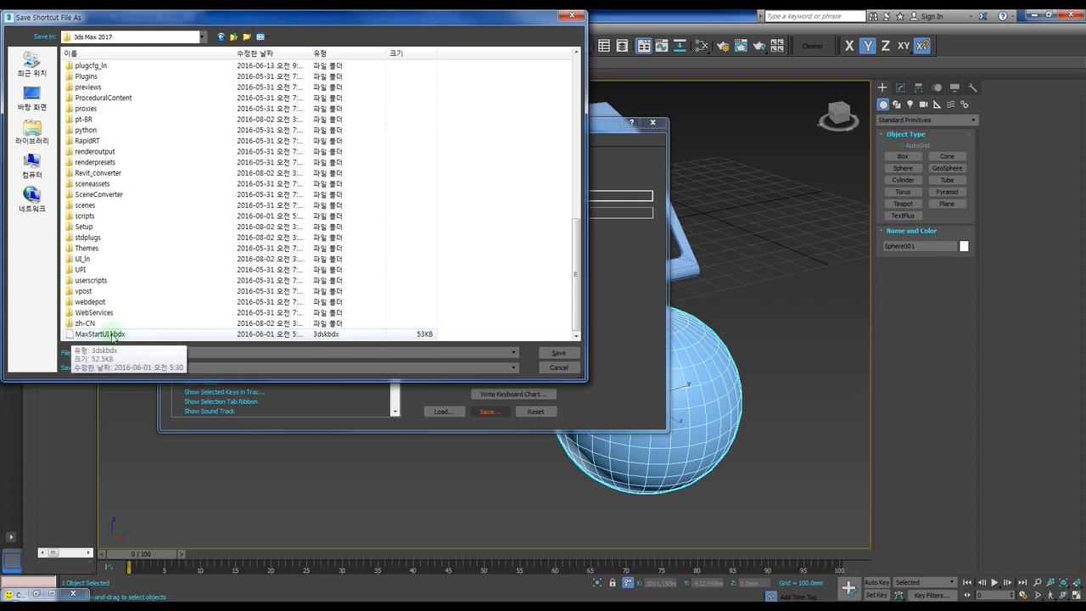
double_click(130, 354)
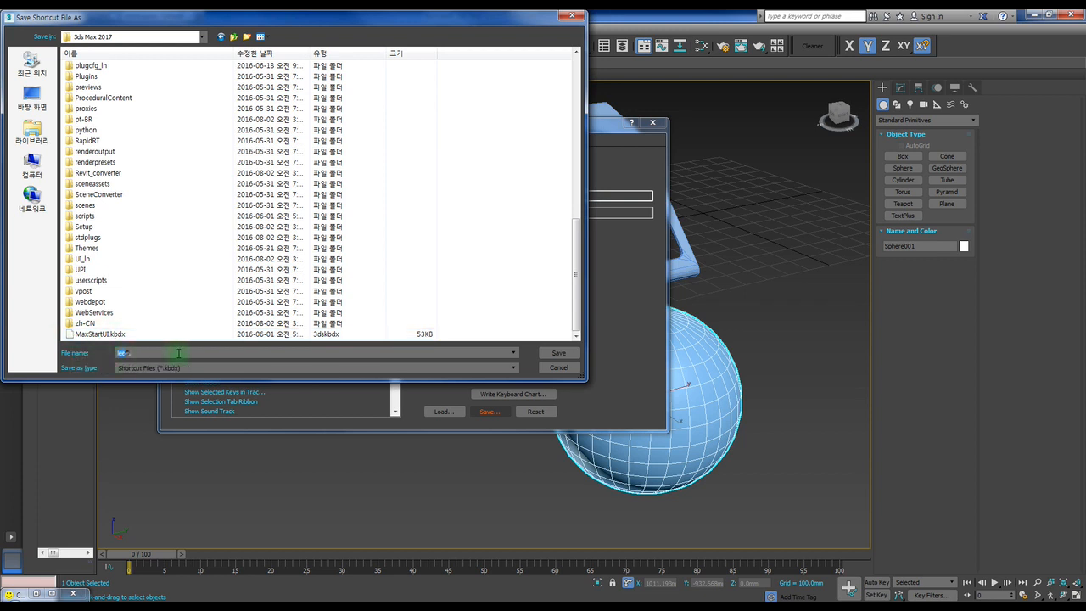
click(553, 353)
click(566, 324)
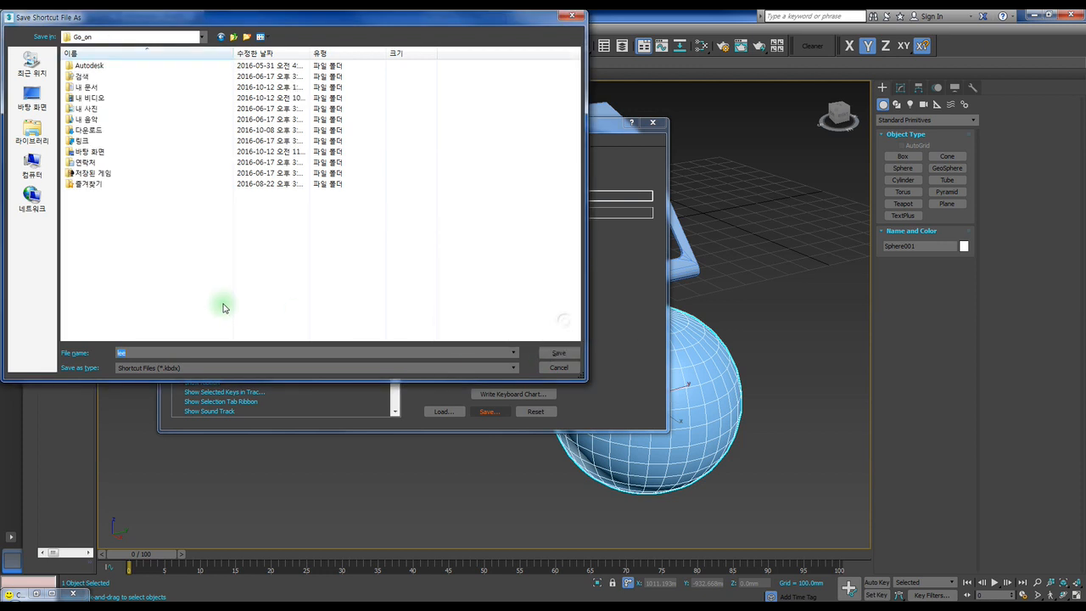
Step: Return to the 3ds Max 2017 program folder, try saving lee there again, and accept the user folder
click(224, 37)
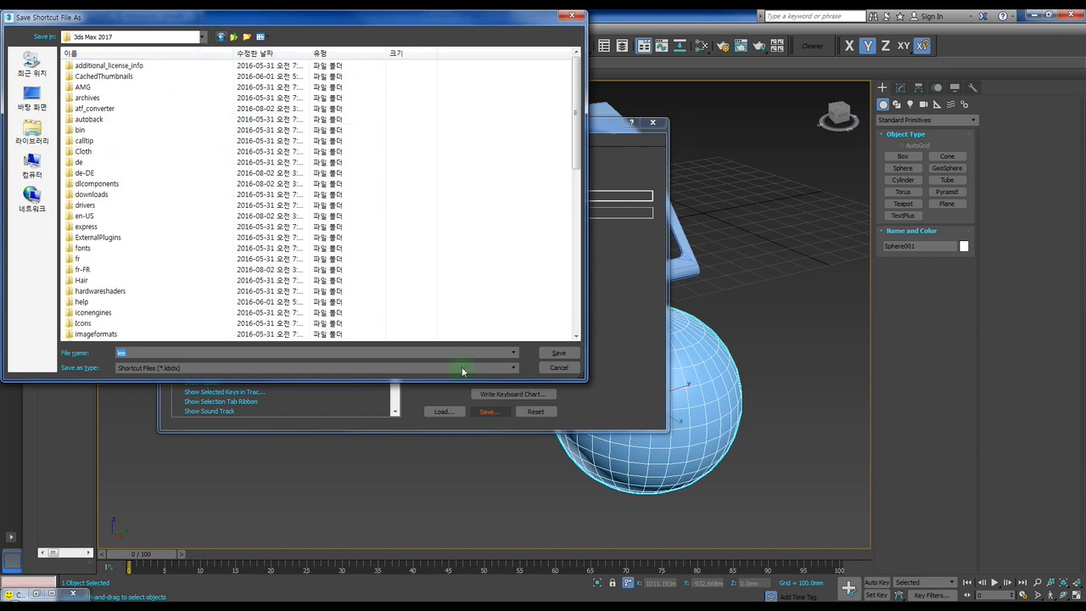
click(558, 353)
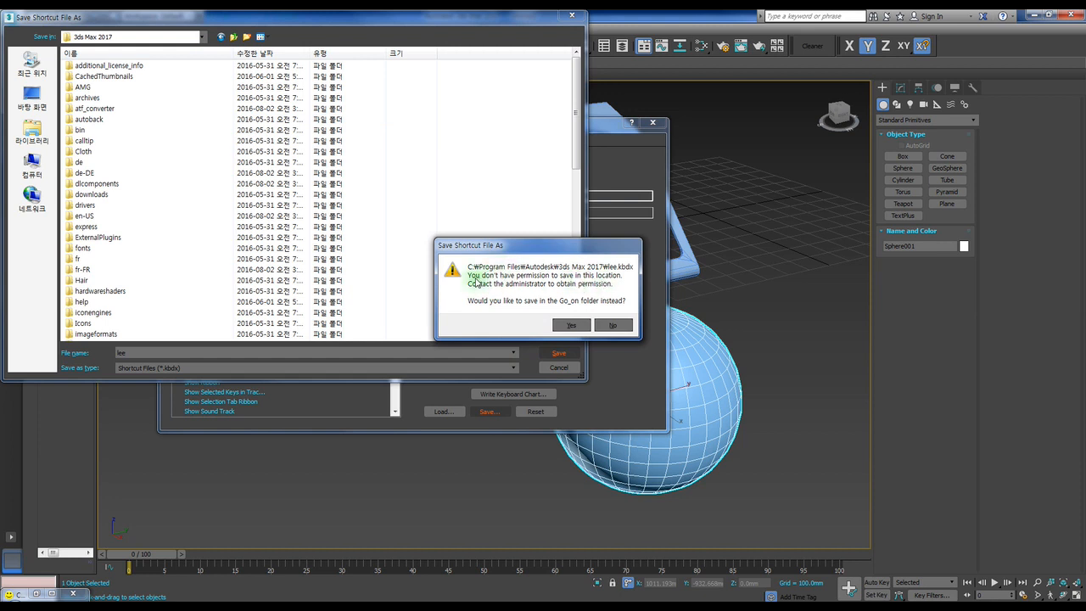
click(571, 325)
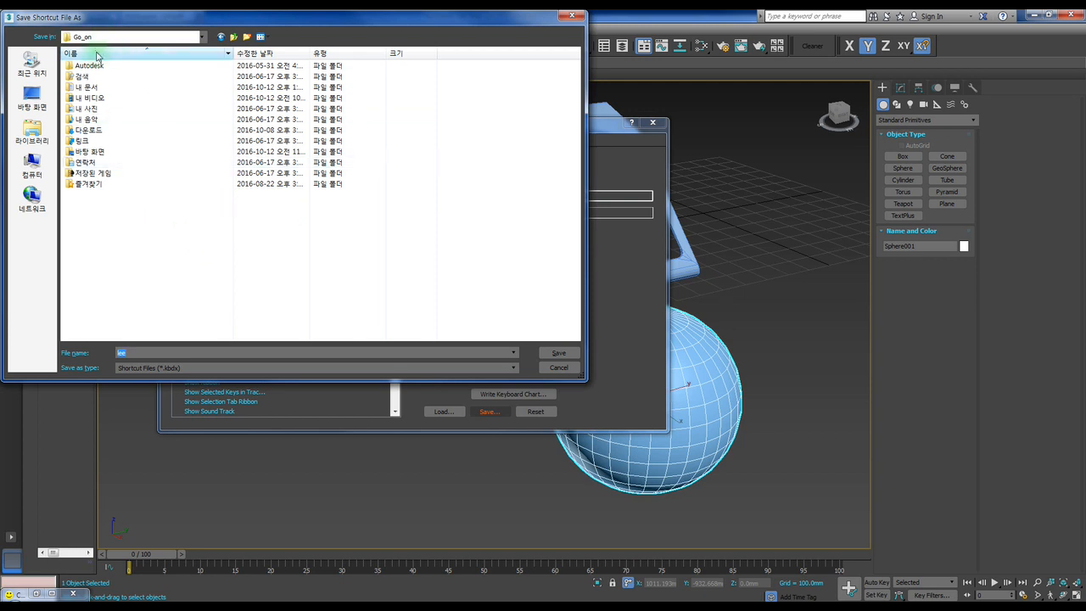
Step: Save the shortcuts over lee.kbdx in the user folder's Autodesk\3ds Max 2017 subfolder and close the customization
double_click(74, 92)
double_click(85, 65)
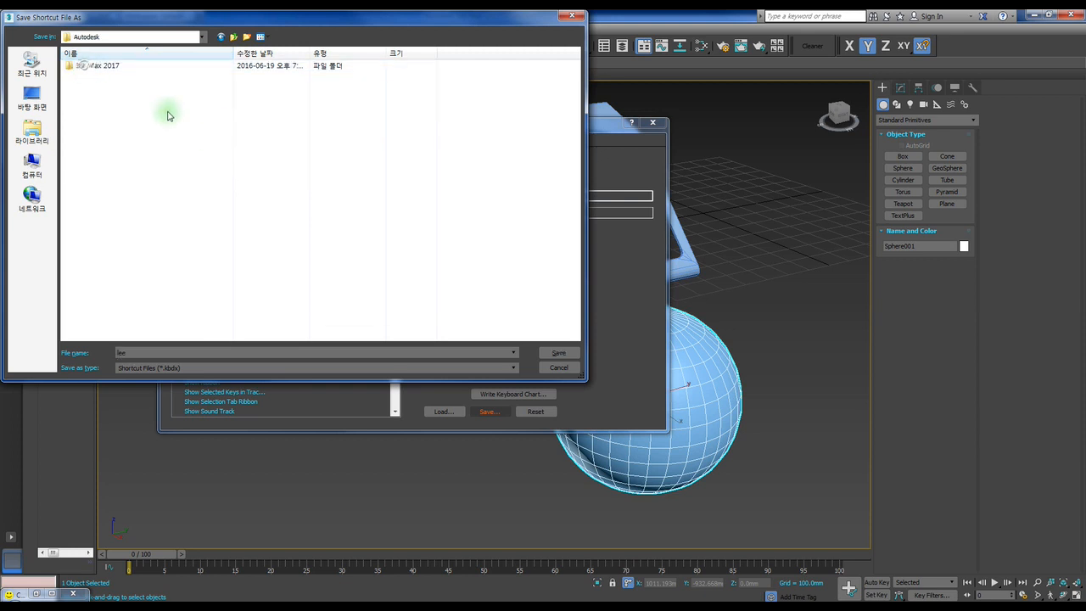
double_click(101, 68)
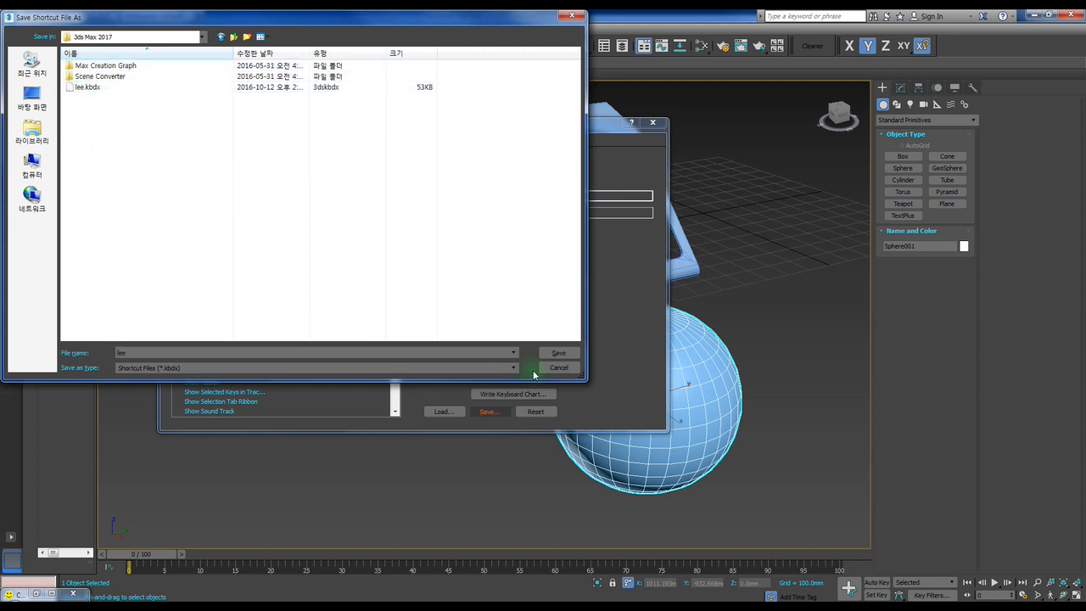
click(553, 354)
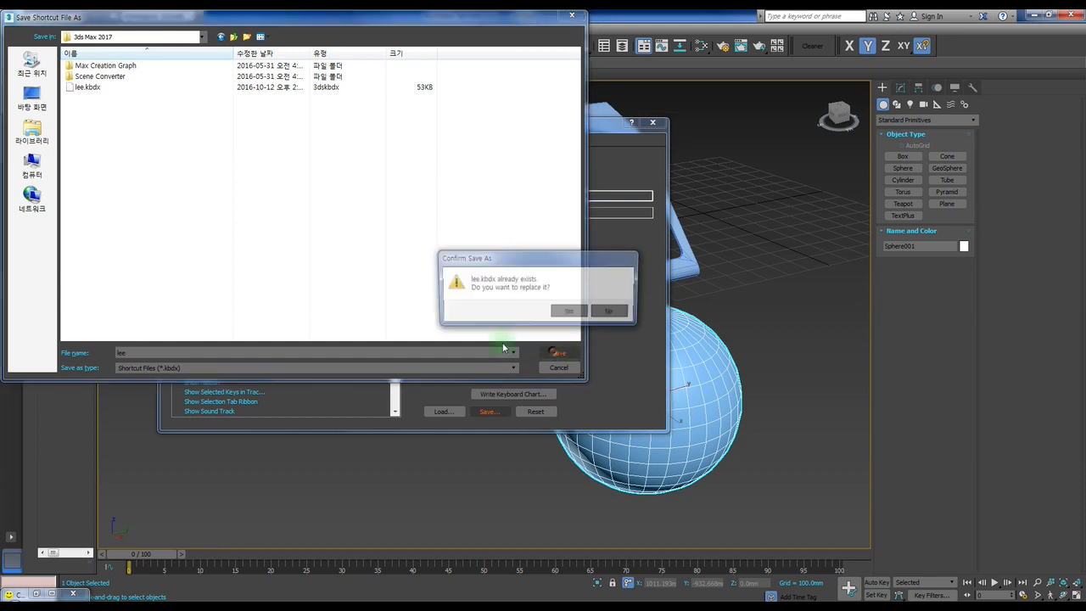
click(561, 311)
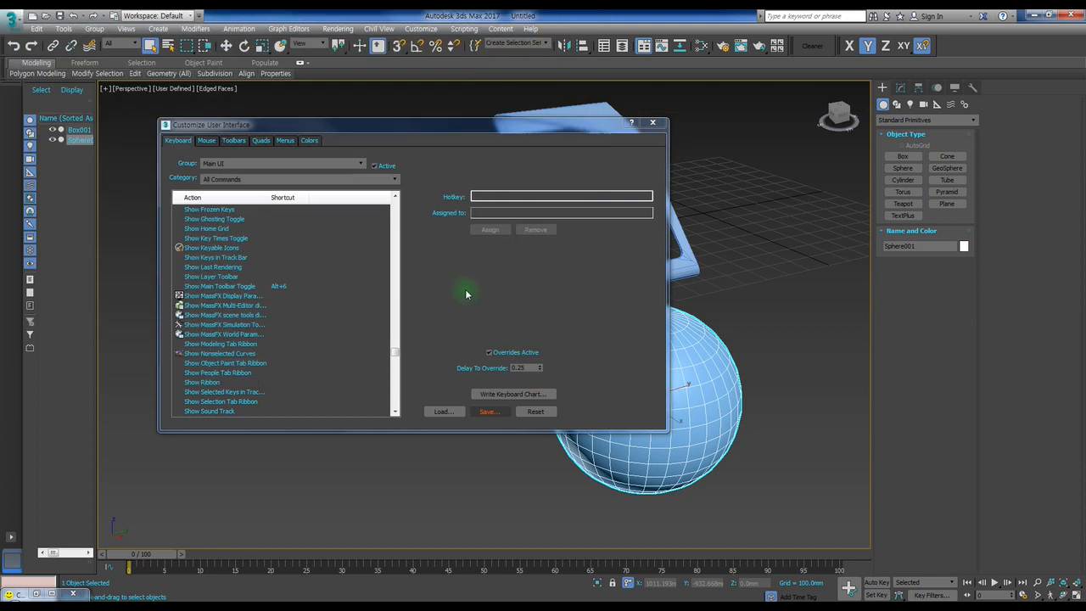
click(663, 126)
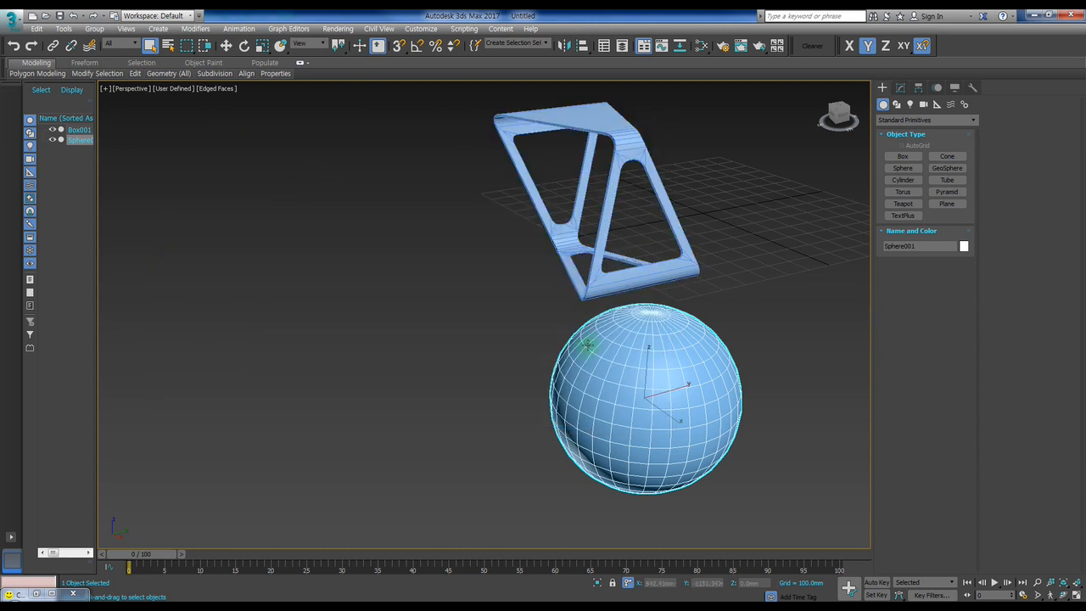
Step: Clear the frame and sphere from the scene and start with an empty one
middle_drag(587, 343, 508, 314)
scroll(402, 302, down, 3)
alt+middle_drag(402, 303, 491, 315)
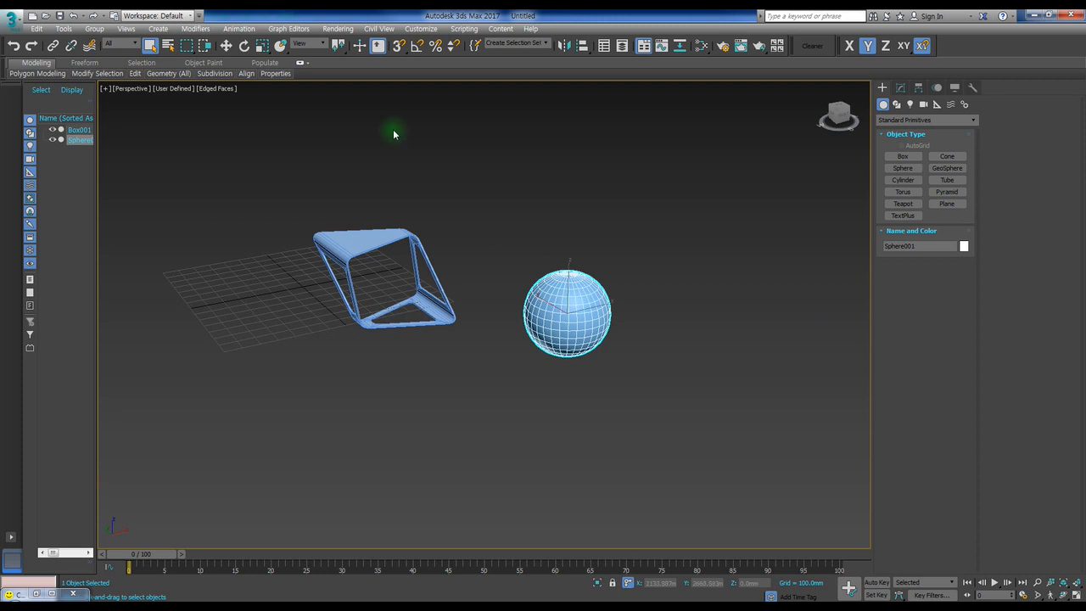
click(419, 29)
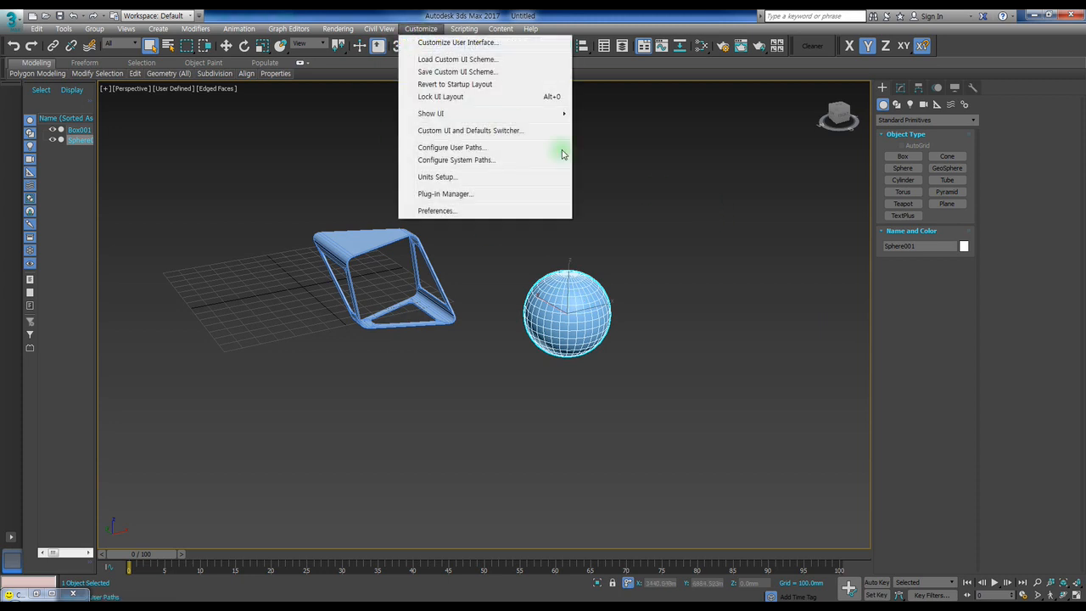
click(12, 17)
click(28, 71)
click(543, 325)
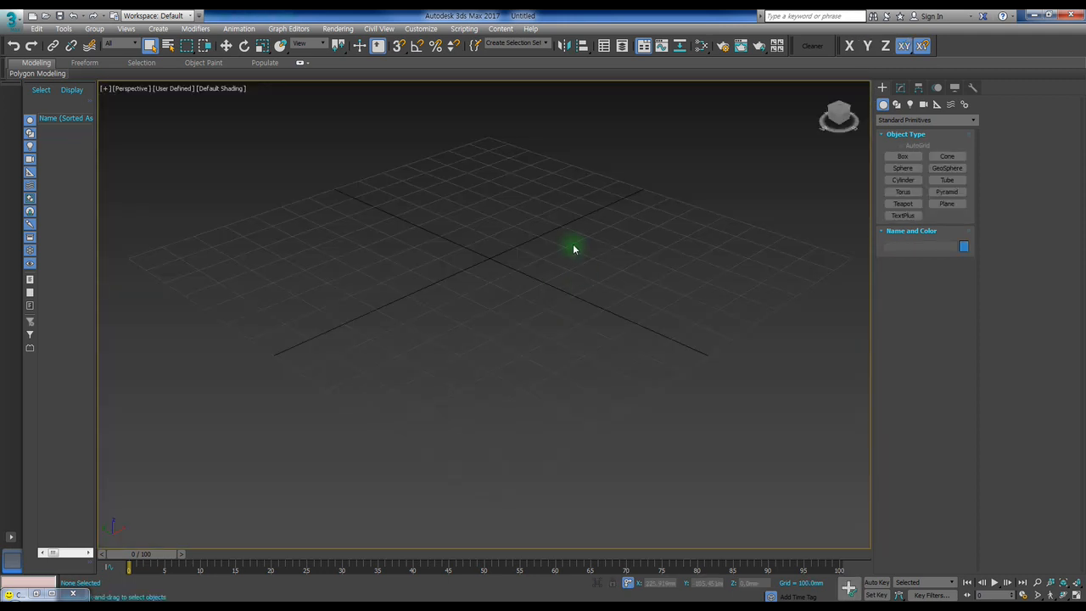
Step: Create a sphere at the centre of the grid as an editable poly with edged faces displayed
click(903, 156)
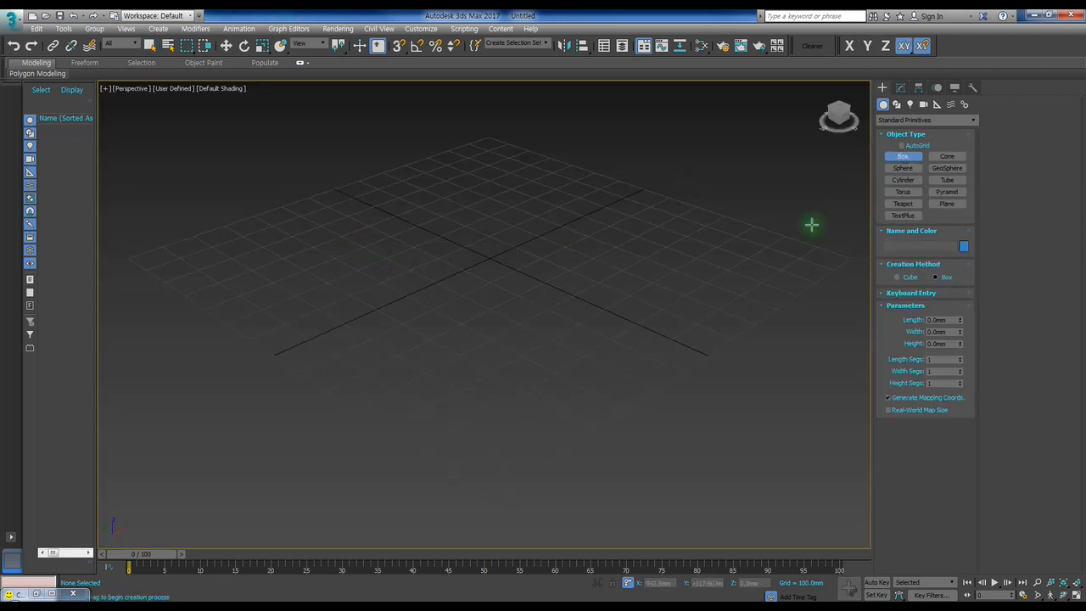
click(902, 168)
drag(487, 257, 506, 210)
middle_drag(510, 223, 497, 248)
key(ctrl+e)
key(F4)
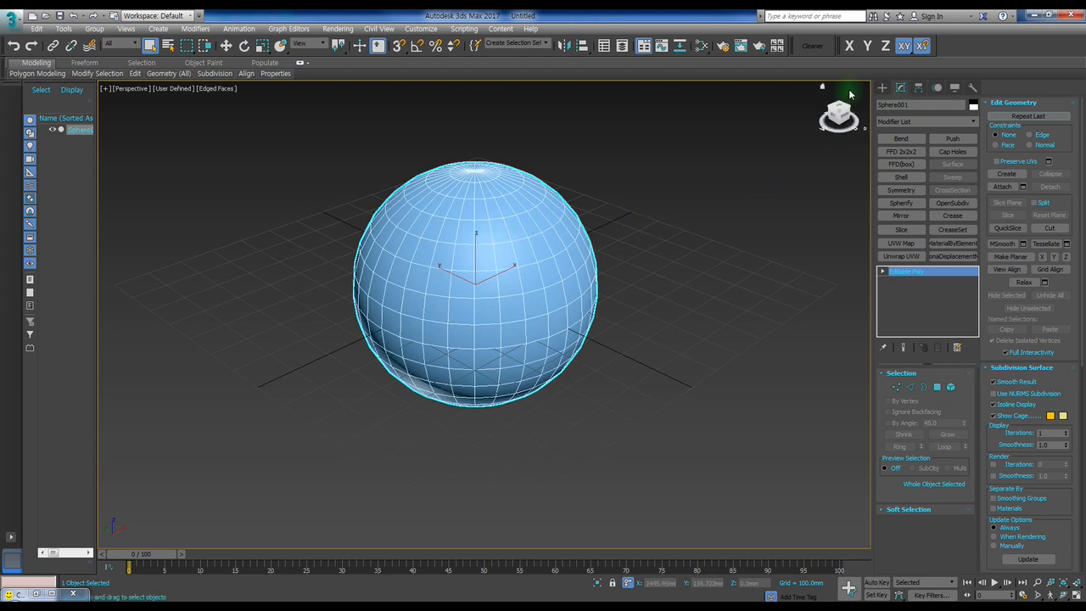
Step: Open the user interface customization and list the keyboard shortcuts of all commands
click(464, 28)
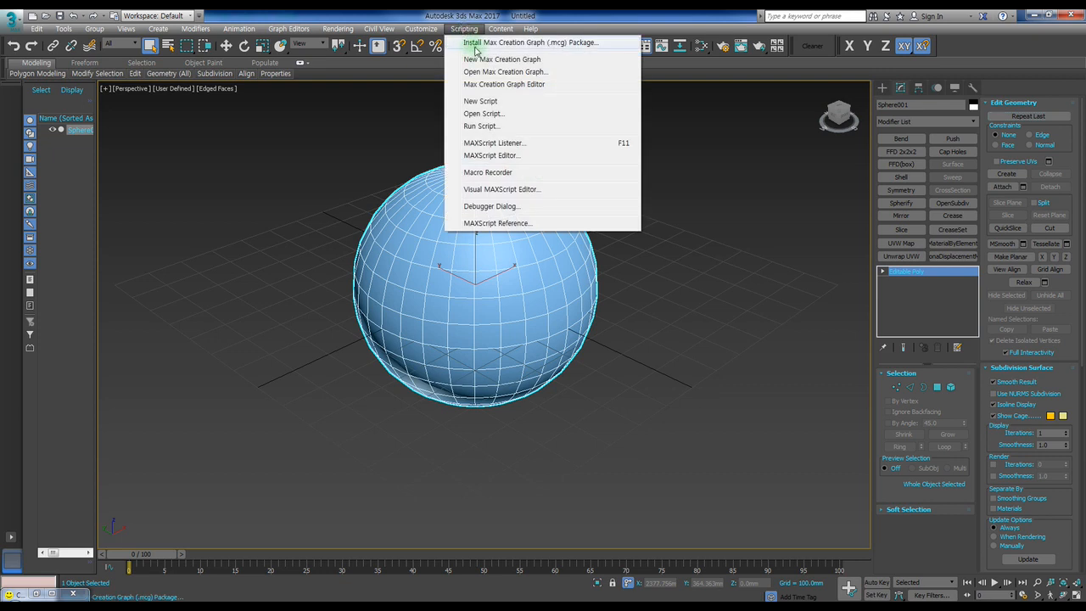
key(Escape)
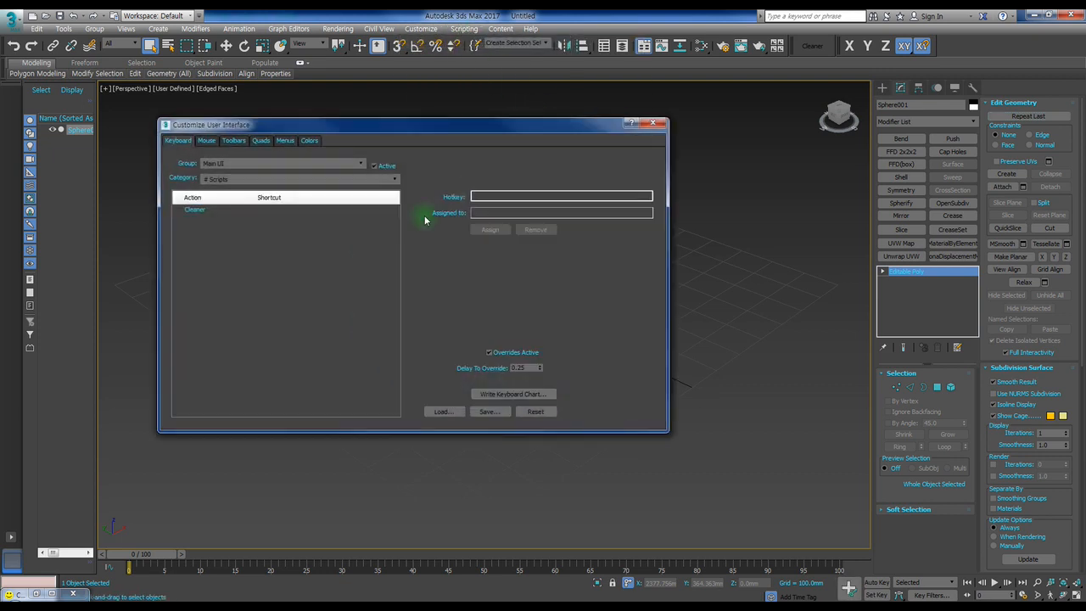
click(239, 179)
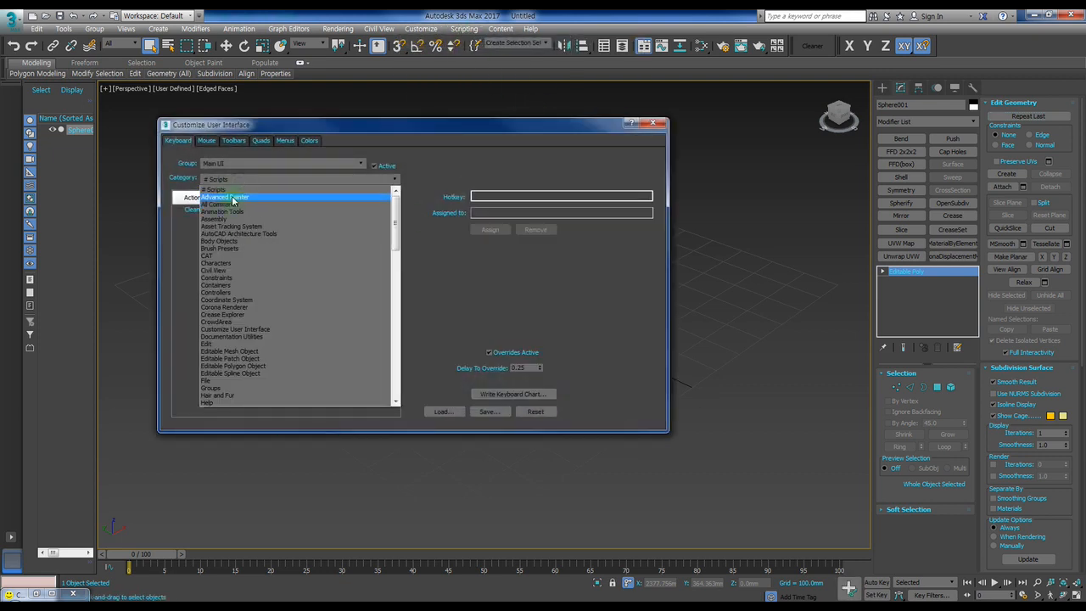
click(226, 207)
Step: Check which commands use the hotkeys Ctrl+NumPad 1, 2, 3 and 4
click(479, 196)
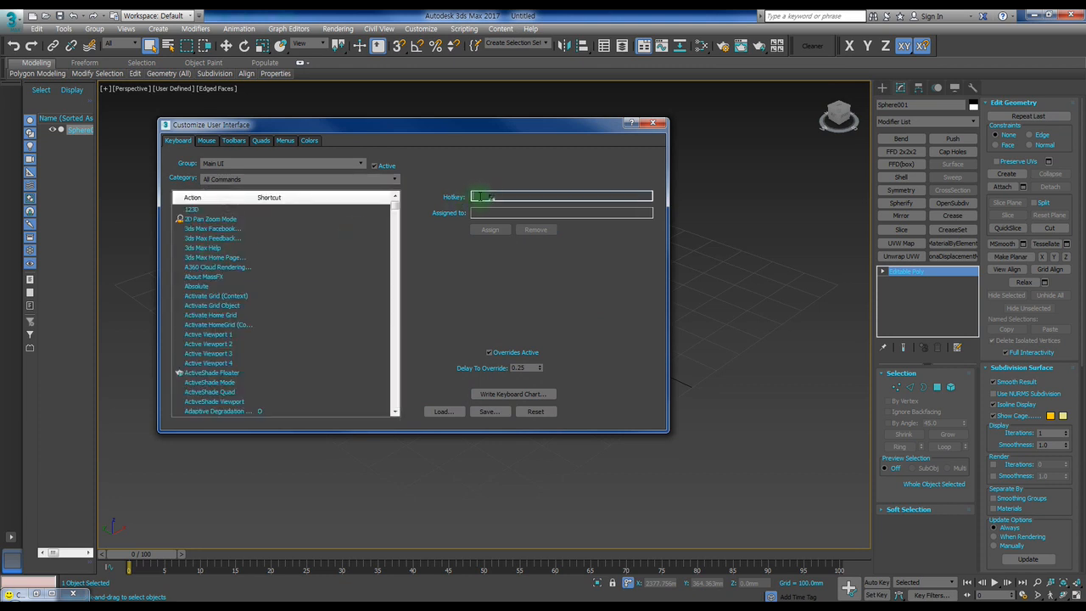
key(ctrl+KP_1)
key(ctrl)
key(ctrl+KP_2)
key(ctrl)
key(ctrl+KP_3)
key(ctrl)
key(ctrl+KP_4)
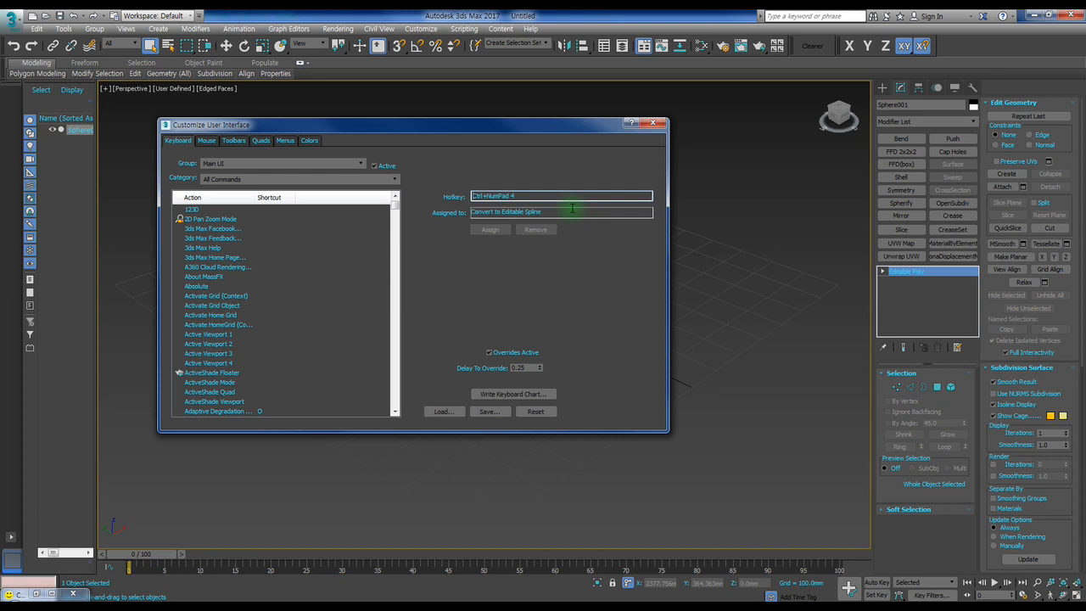
Step: Check which commands use the hotkeys Shift+Space, Ctrl+Space, Alt+R and Alt+L
key(shift+space)
key(ctrl+space)
click(513, 196)
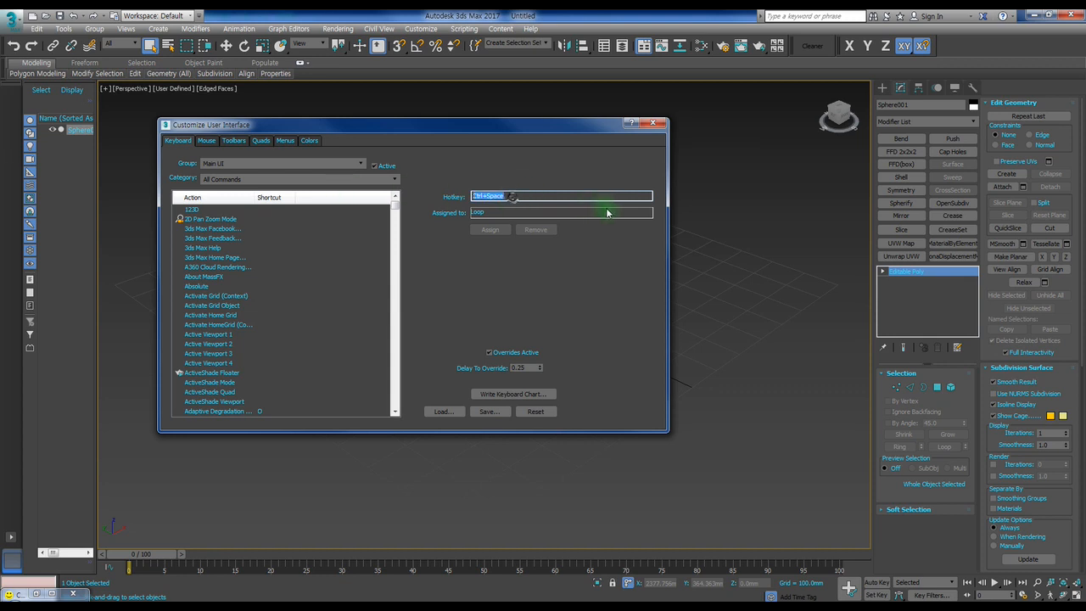
key(alt+r)
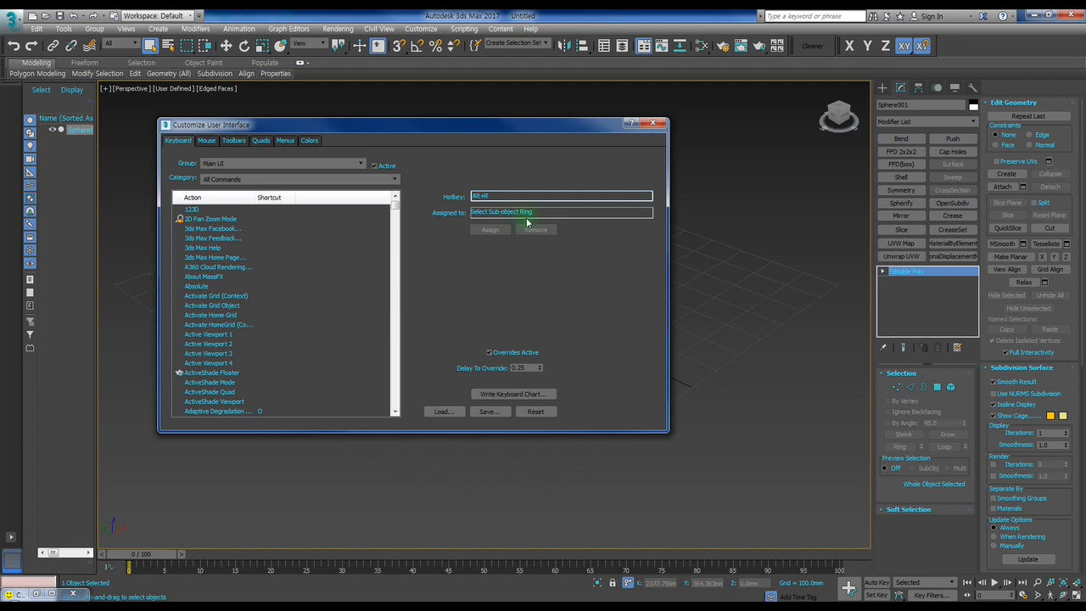
click(493, 195)
key(alt+l)
Step: Check which commands use the hotkeys Ctrl+Shift+Z, Z and Shift+S
drag(502, 195, 380, 192)
key(ctrl+shift+z)
click(519, 195)
key(z)
key(ctrl)
key(shift+s)
Step: Find the Swift Loop command in the action list and select it to examine its shortcut
click(192, 267)
text(sw)
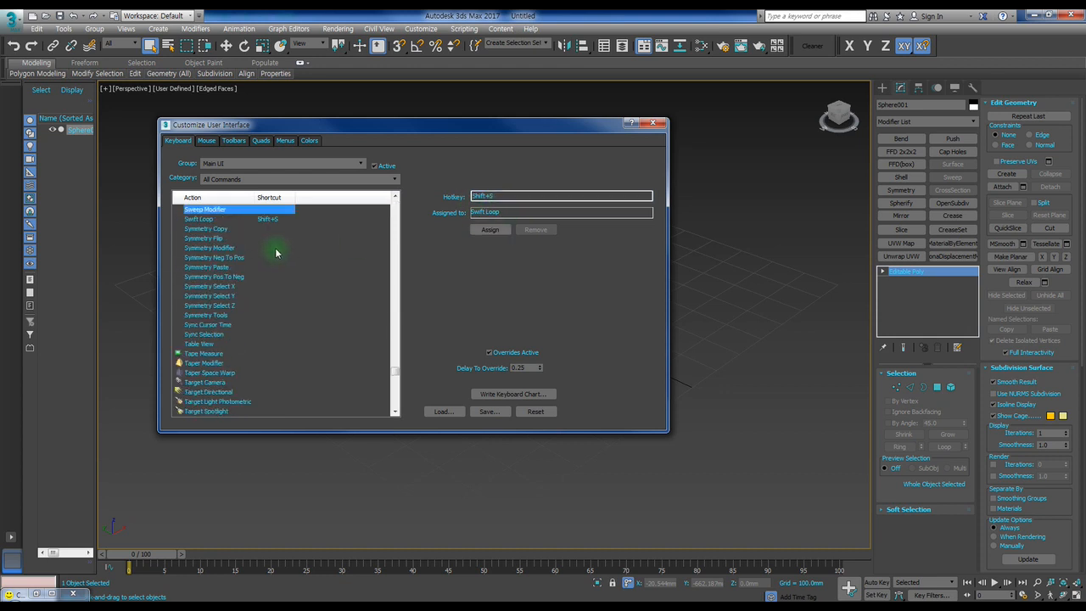
click(203, 218)
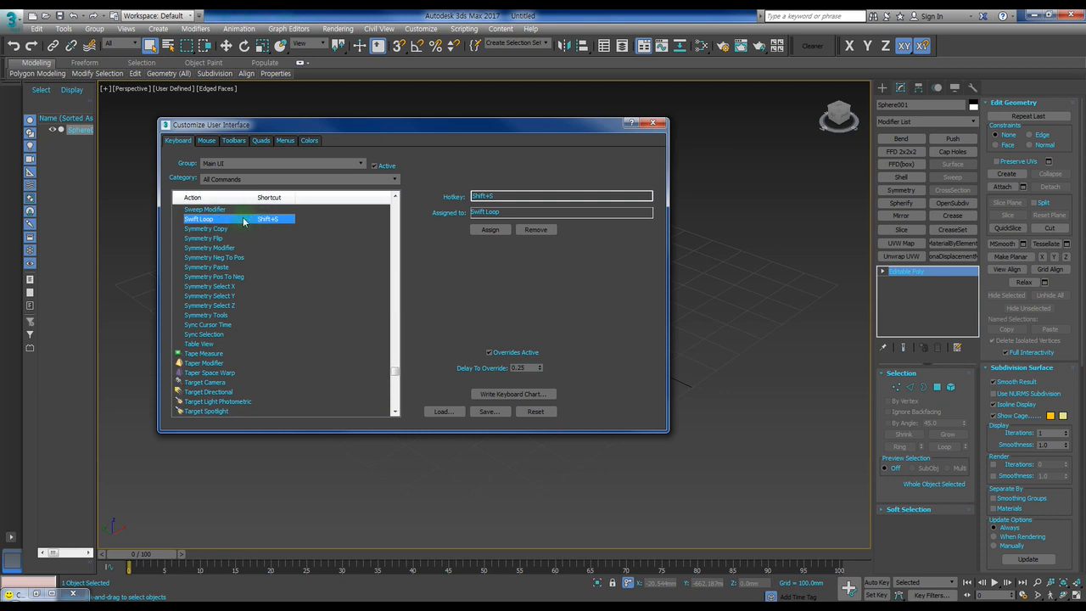
Step: Check which command uses the hotkey Q and look for the Smart Select command in the action list
click(508, 197)
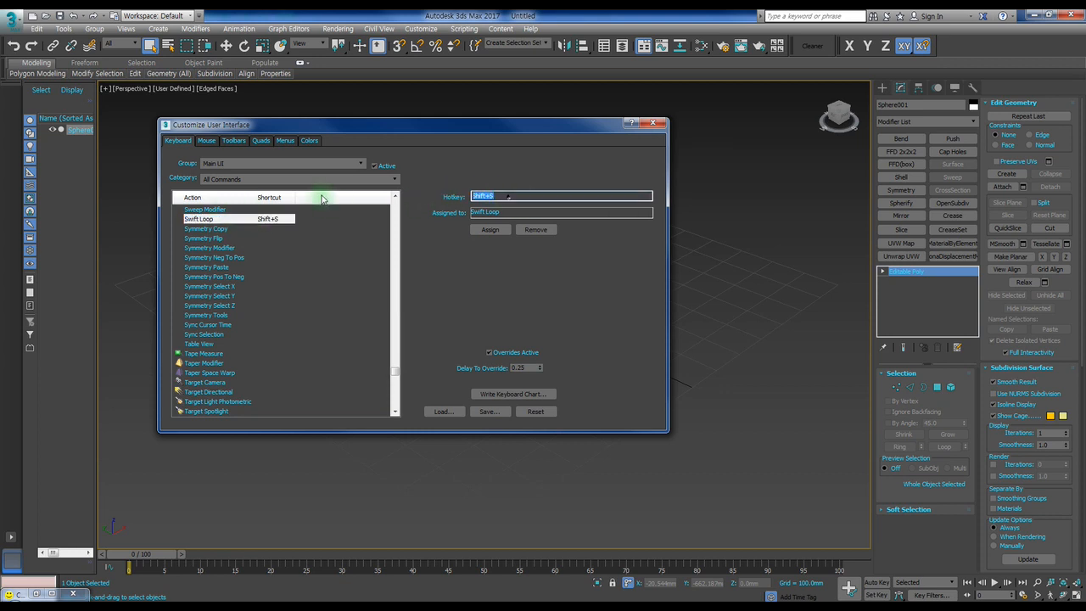
key(q)
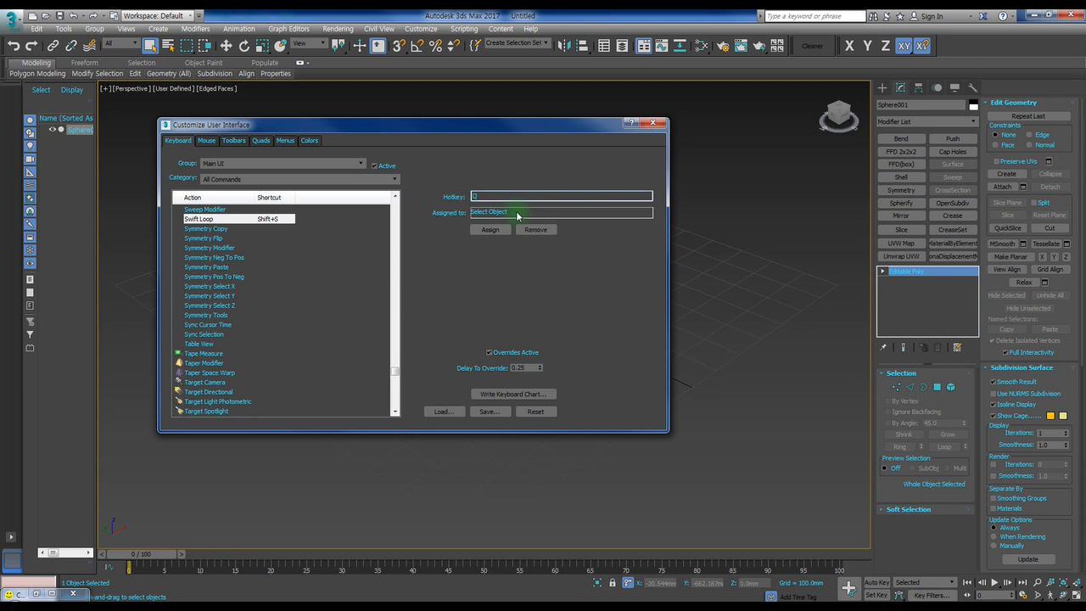
click(208, 266)
scroll(204, 263, up, 2)
scroll(212, 261, up, 8)
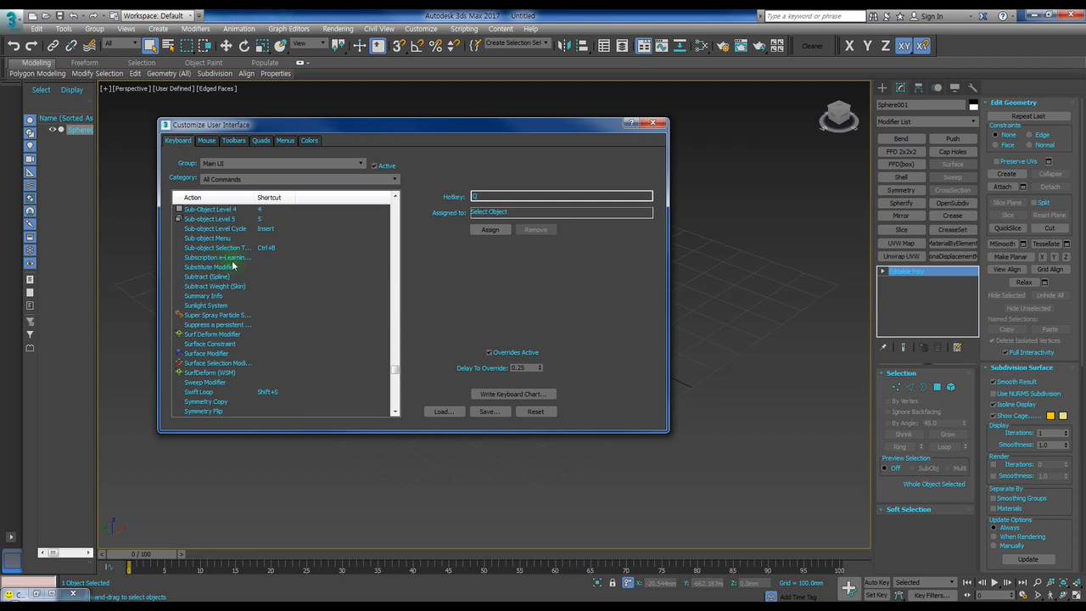
scroll(232, 265, up, 3)
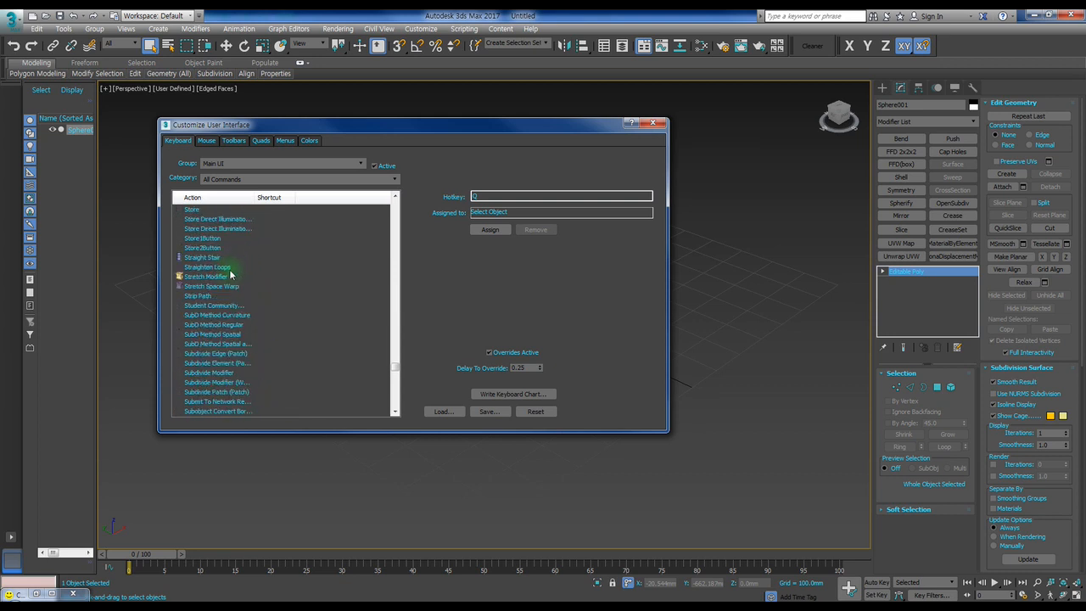
scroll(230, 279, up, 3)
scroll(230, 280, up, 10)
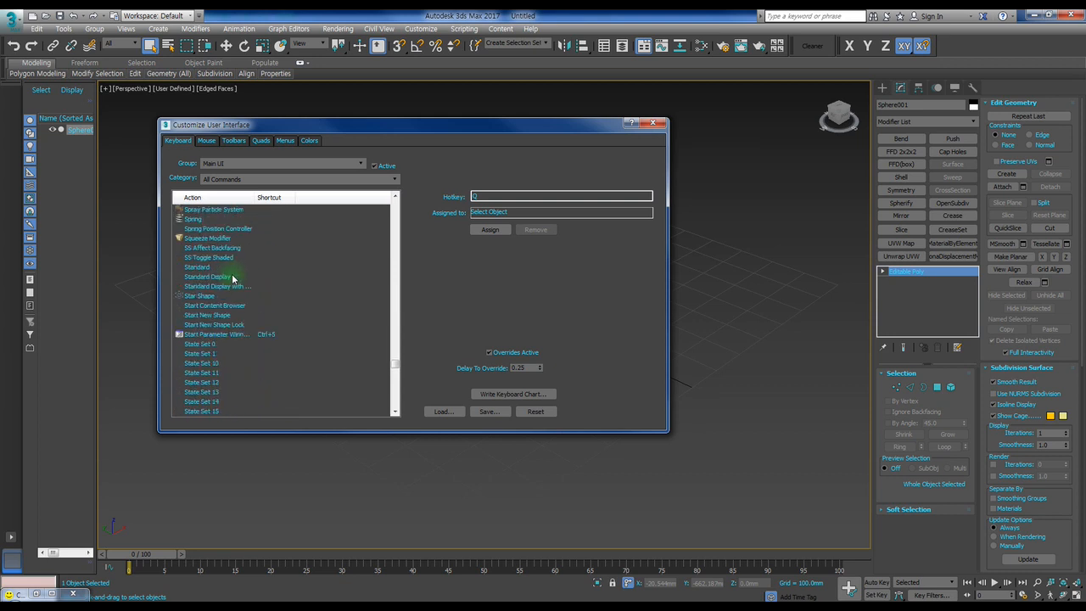
scroll(227, 290, up, 7)
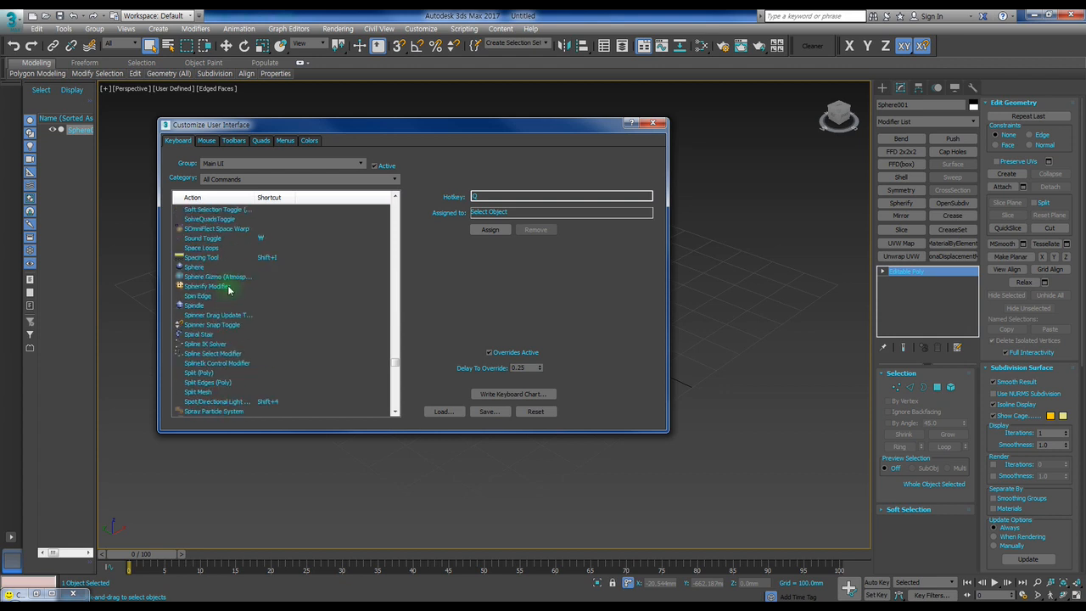
scroll(229, 290, down, 7)
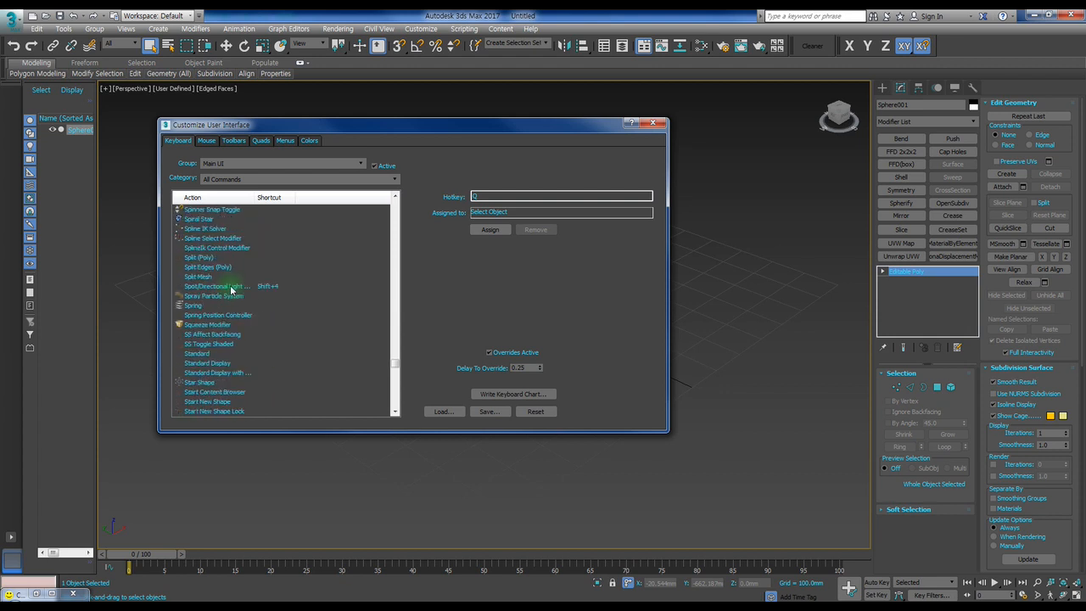
scroll(230, 290, down, 1)
click(218, 305)
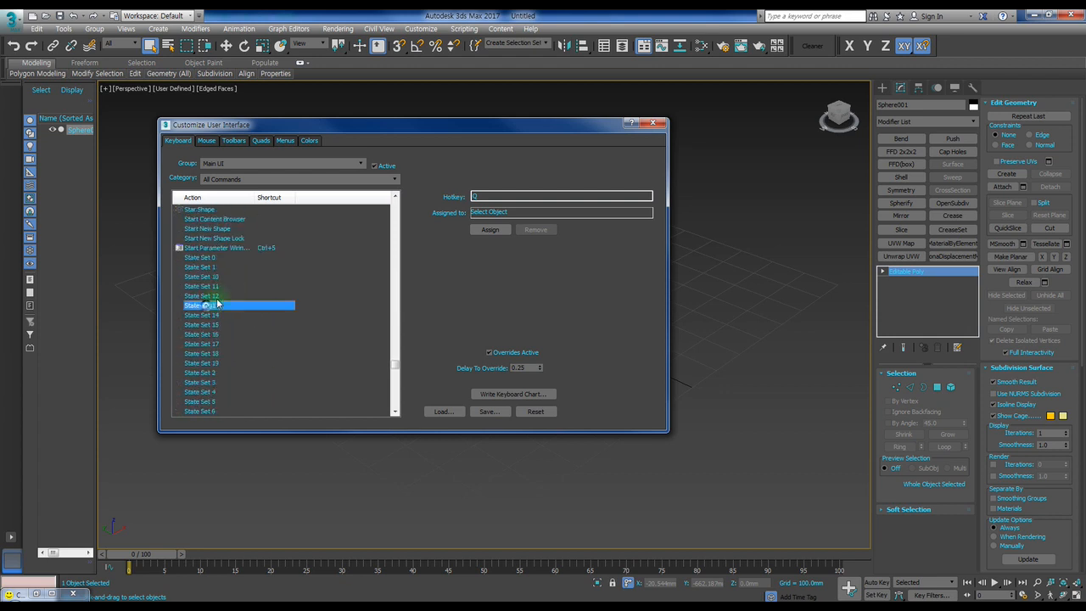
key(Down)
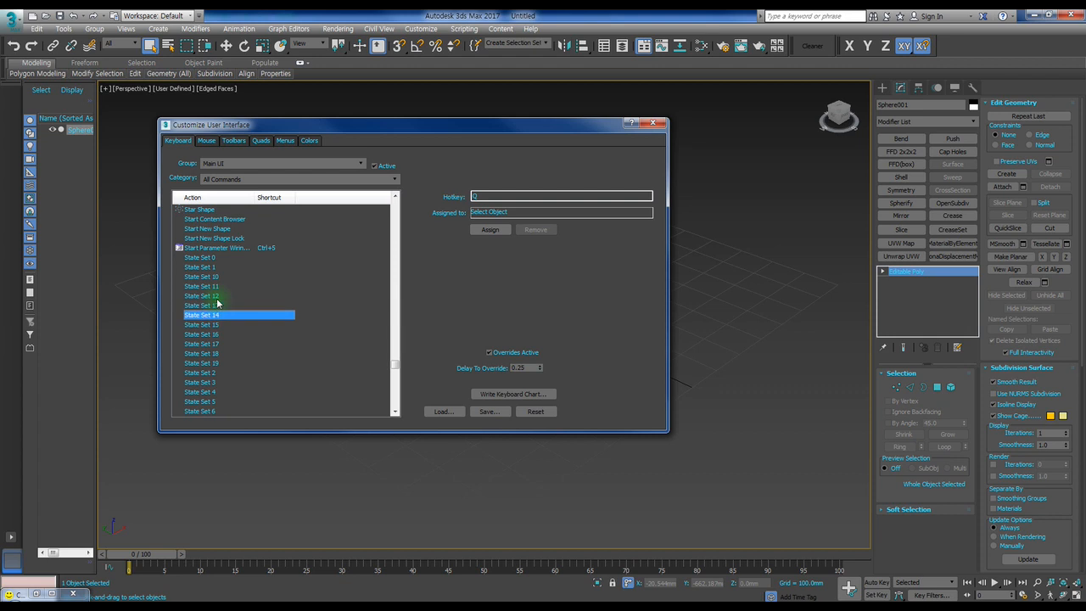
click(227, 238)
scroll(229, 238, up, 4)
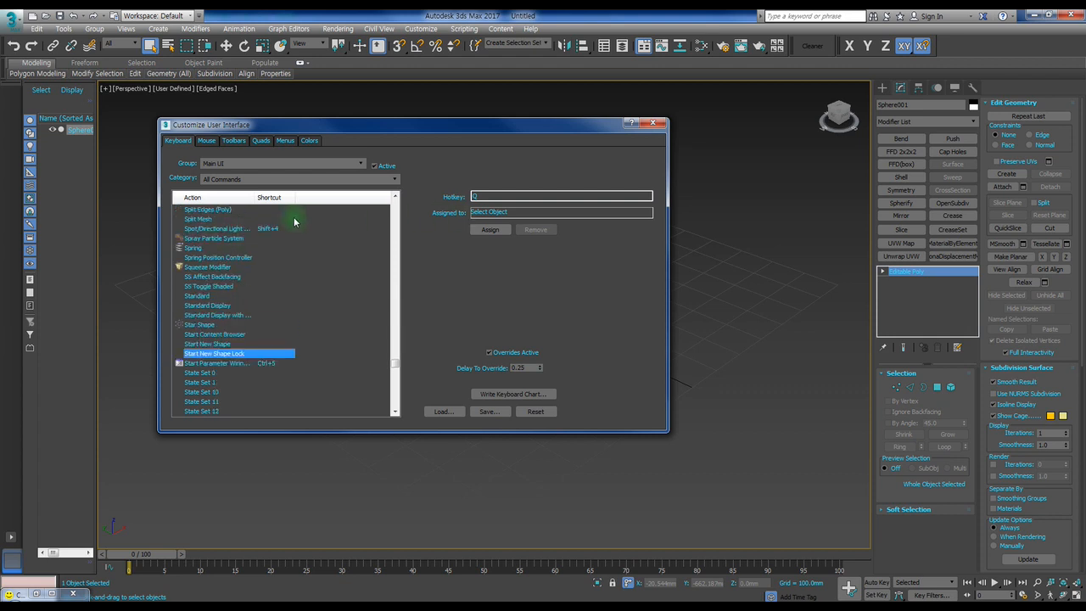
key(Down)
key(Down)
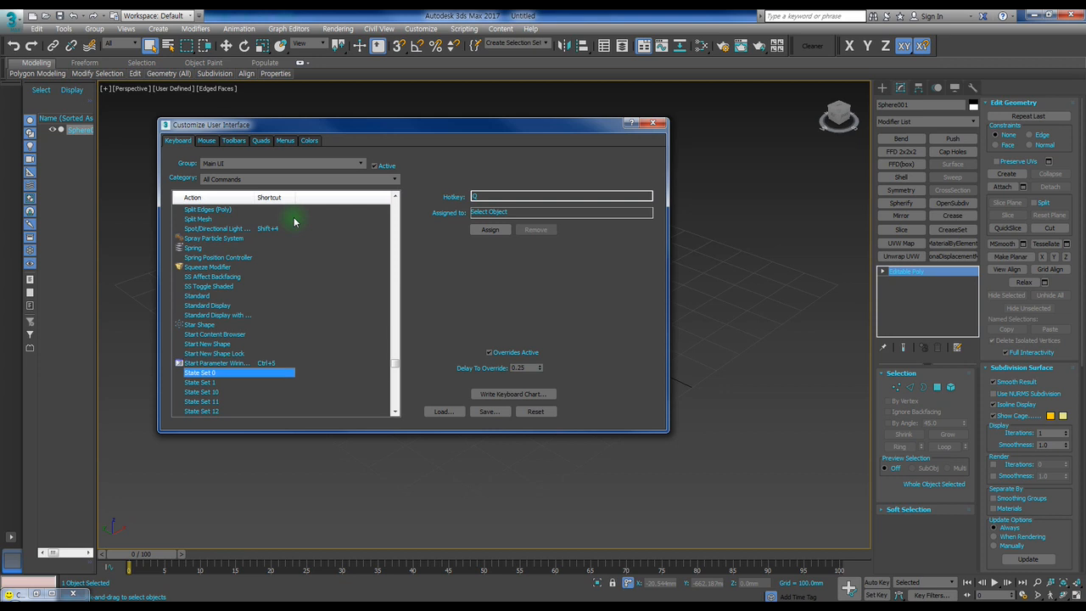
scroll(242, 250, up, 8)
scroll(219, 287, up, 9)
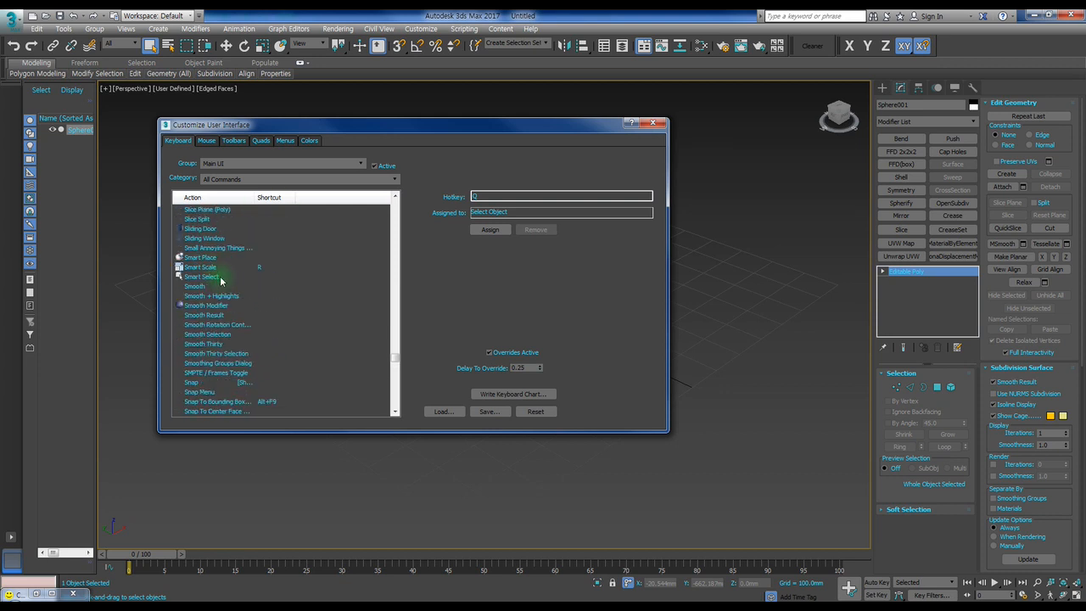
Step: Assign the hotkey Q to the Smart Select command and close the interface customization dialog
click(201, 278)
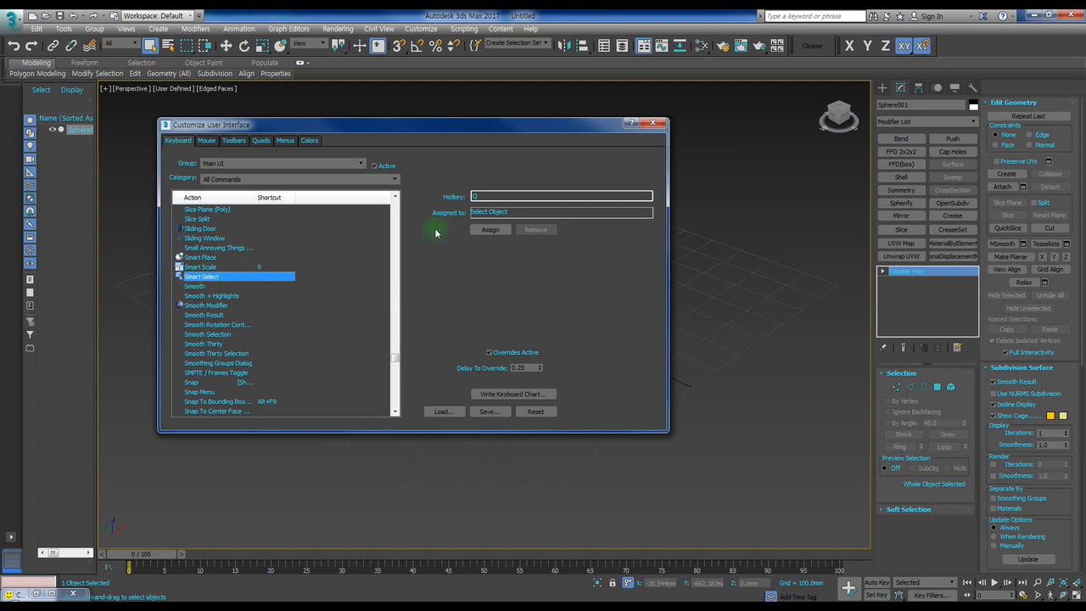
click(488, 197)
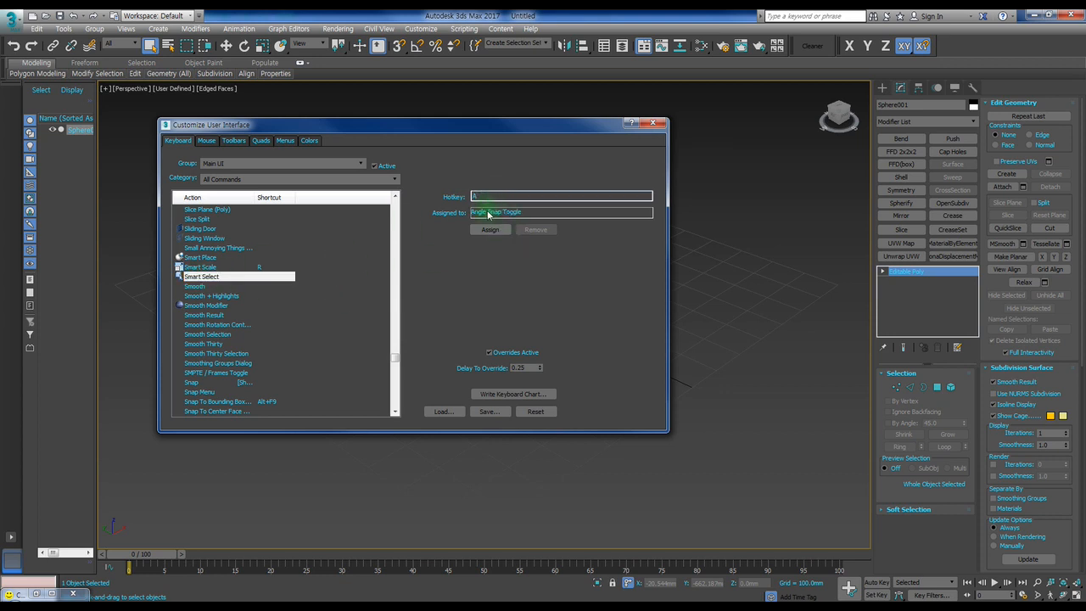
click(487, 230)
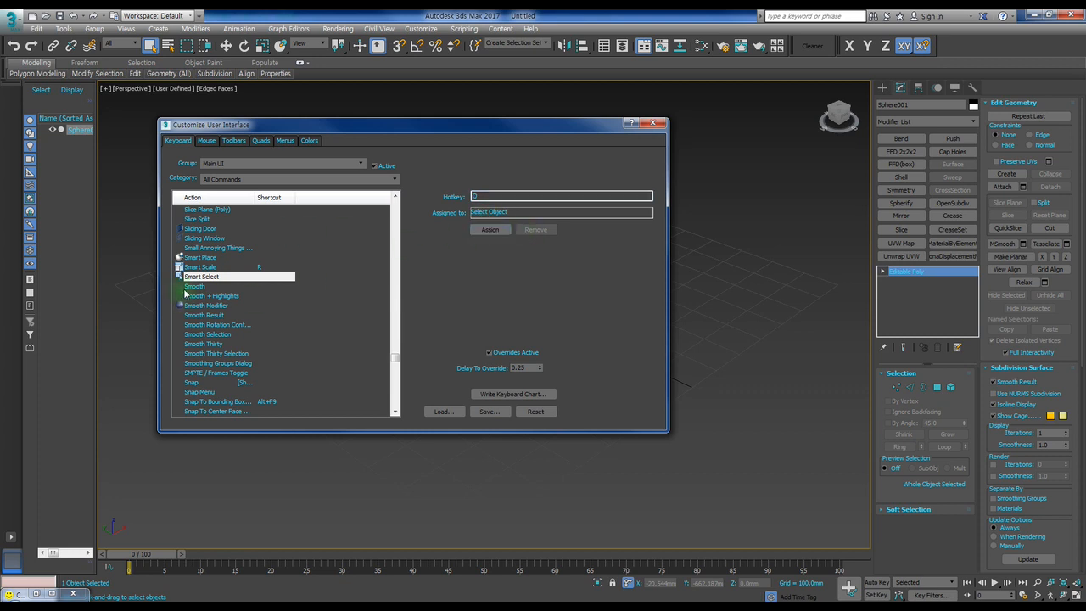
click(492, 230)
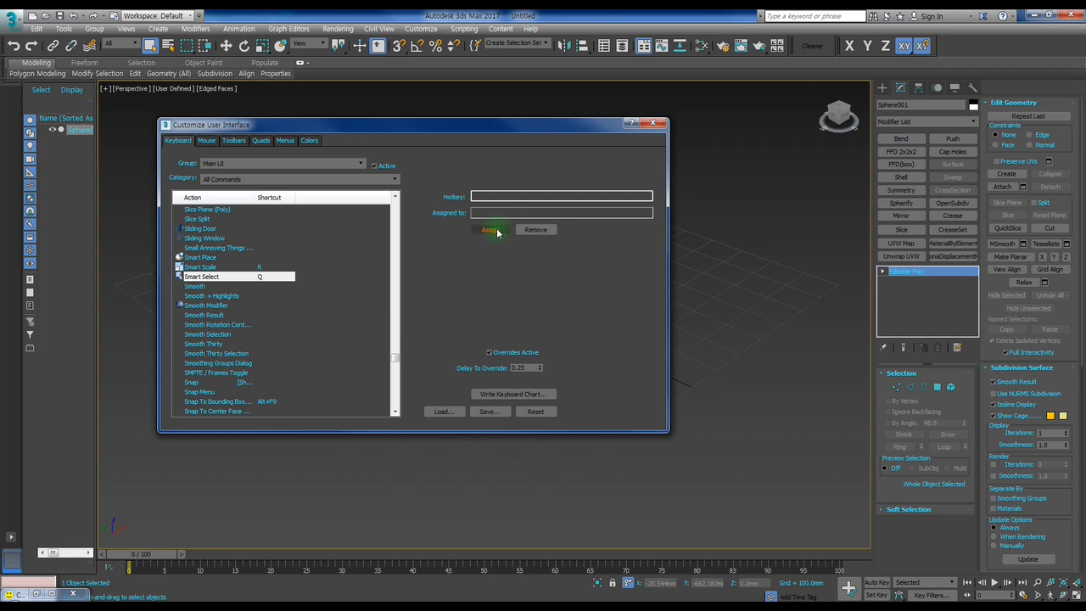
click(652, 122)
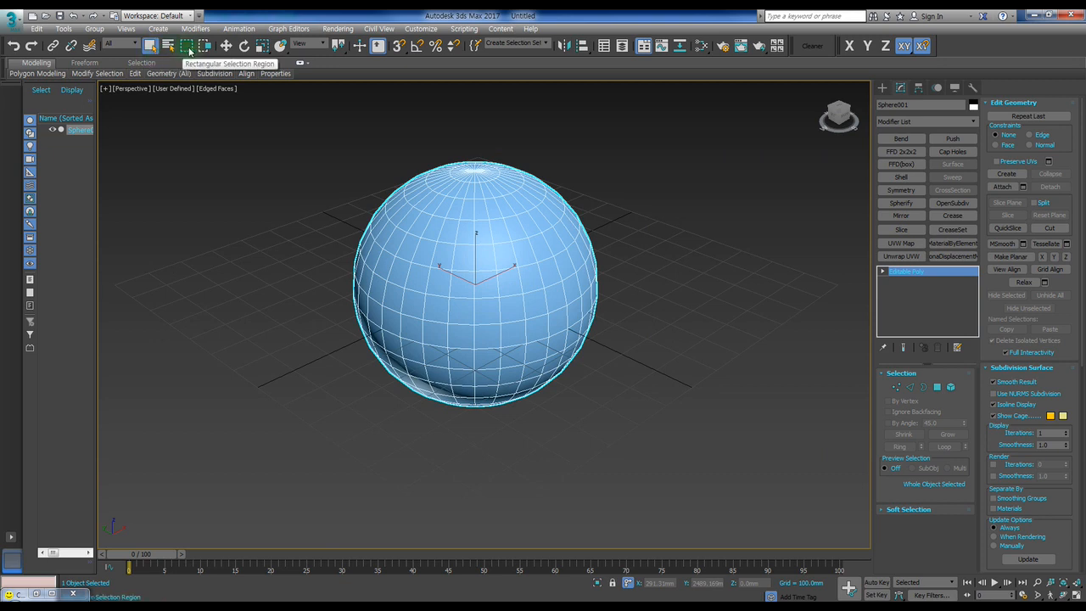
Step: Deselect the sphere by drawing rectangular selection regions beside it, and try the circular selection region in the same area
drag(664, 166, 780, 332)
drag(681, 204, 795, 328)
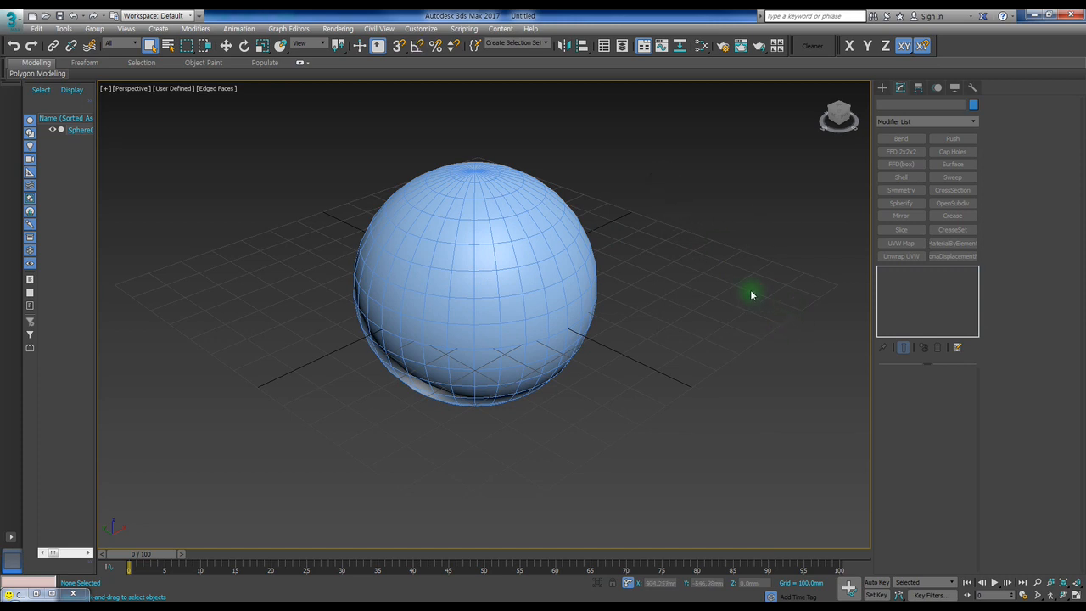
drag(577, 162, 675, 208)
drag(614, 175, 650, 228)
middle_drag(637, 188, 593, 233)
drag(593, 233, 620, 275)
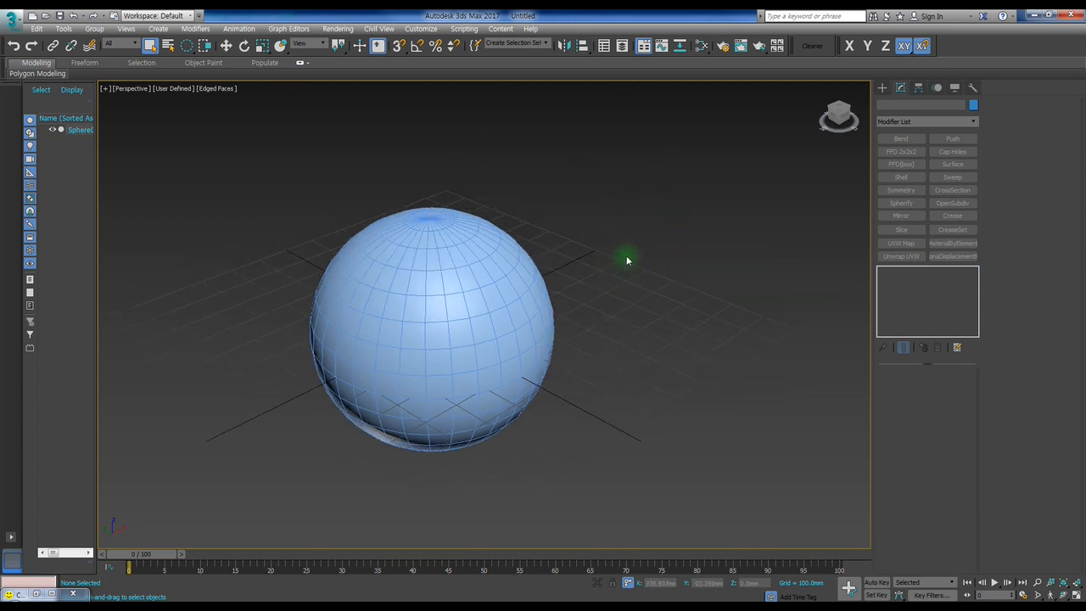
Step: Try the fence selection region by drawing a many-cornered outline in the empty space around the sphere
drag(751, 227, 591, 276)
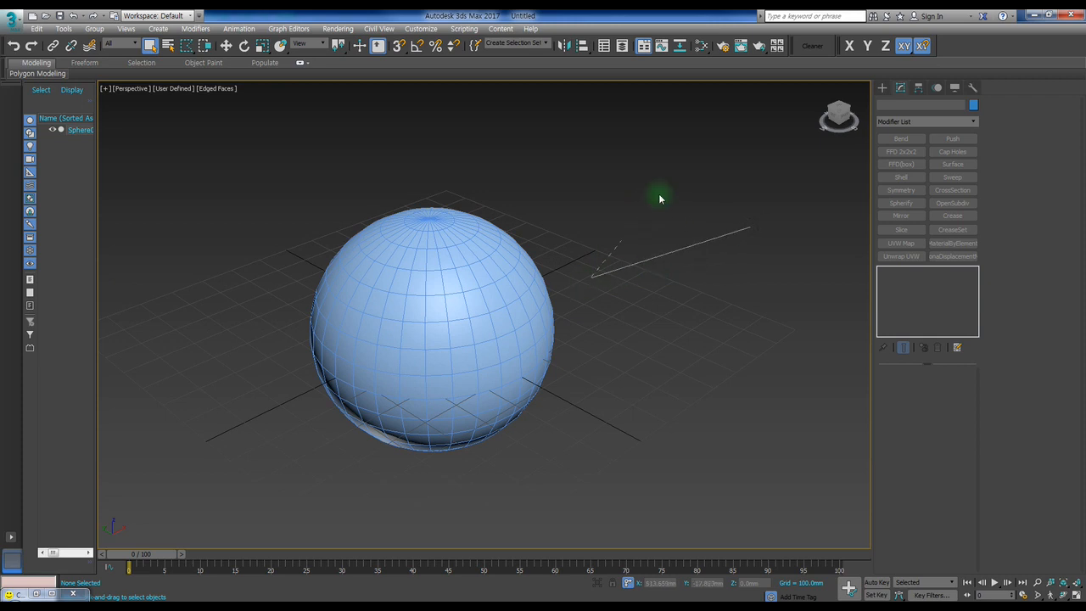
click(575, 180)
click(455, 149)
click(619, 126)
click(627, 178)
click(719, 151)
click(718, 178)
click(667, 211)
click(751, 200)
click(748, 225)
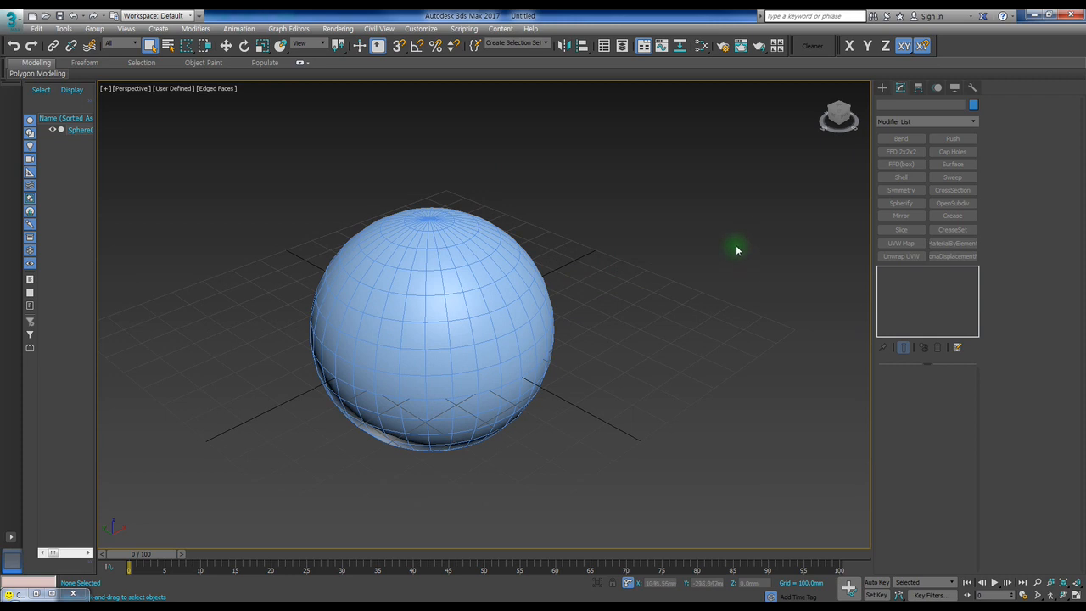
Step: Try the lasso and paint selection regions, and cycle back to the rectangular selection region
mouse_move(703, 176)
mouse_down()
mouse_move(630, 238)
mouse_move(608, 380)
mouse_move(749, 283)
mouse_move(727, 175)
mouse_move(716, 175)
mouse_up()
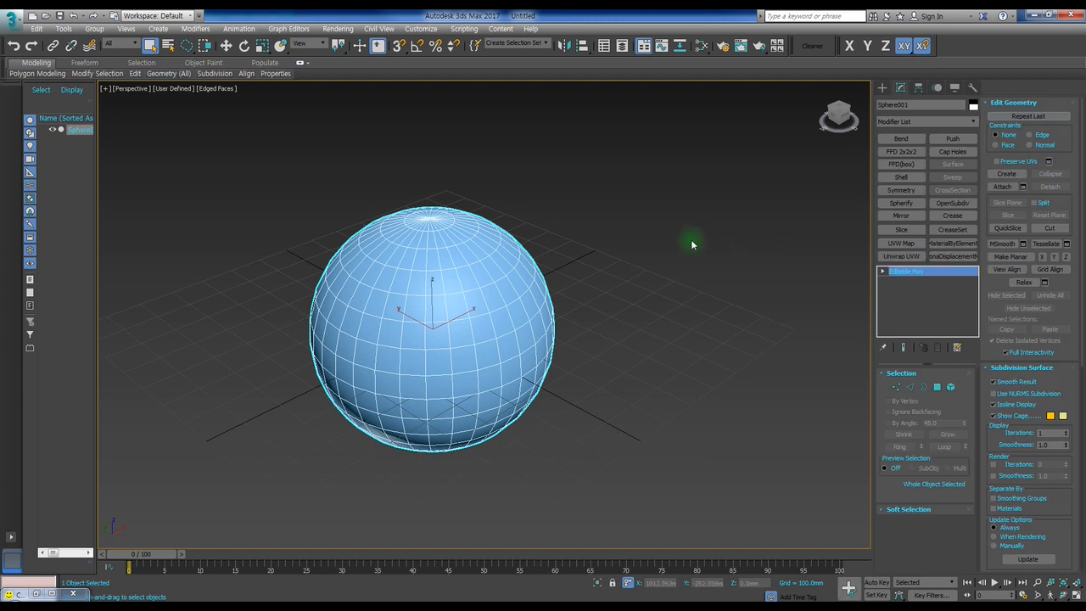
click(645, 226)
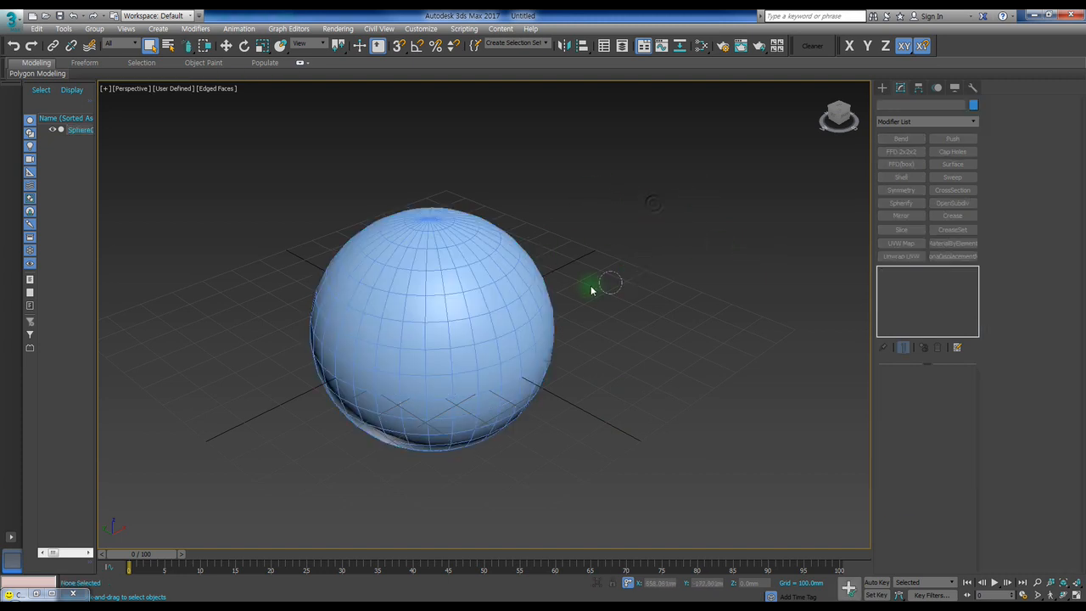
click(418, 250)
click(533, 182)
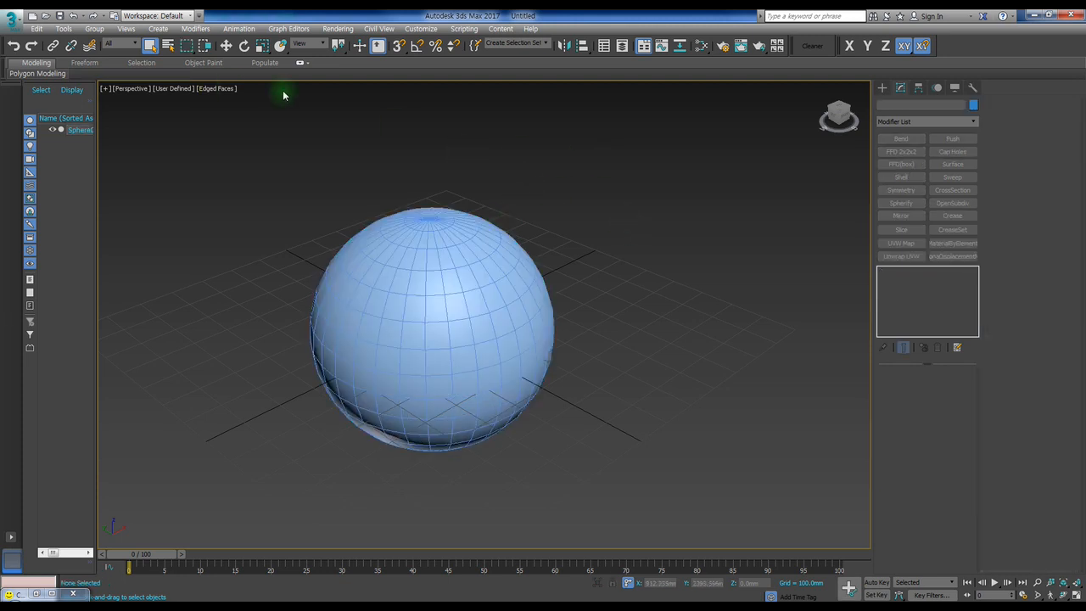
drag(522, 125, 731, 314)
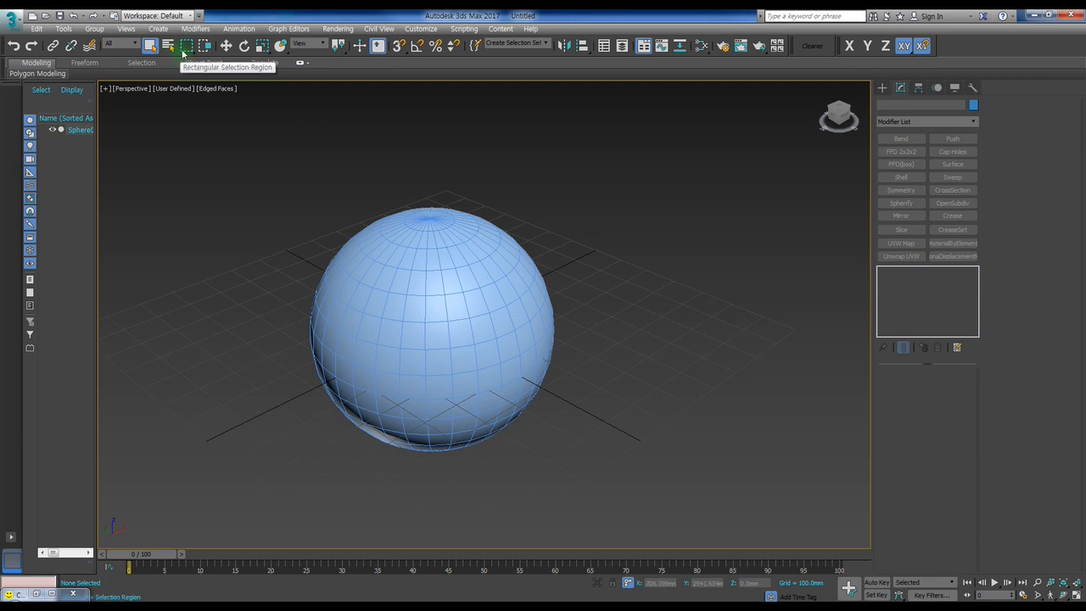
Step: Select the sphere and cycle through the Move, Rotate and Scale tools
click(402, 242)
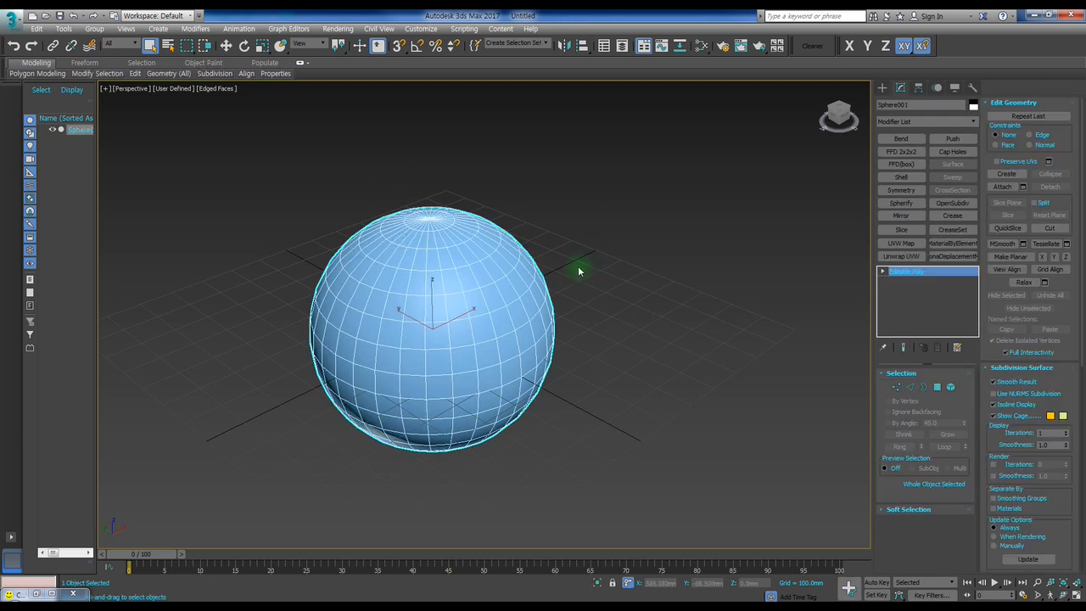
key(w)
key(e)
key(r)
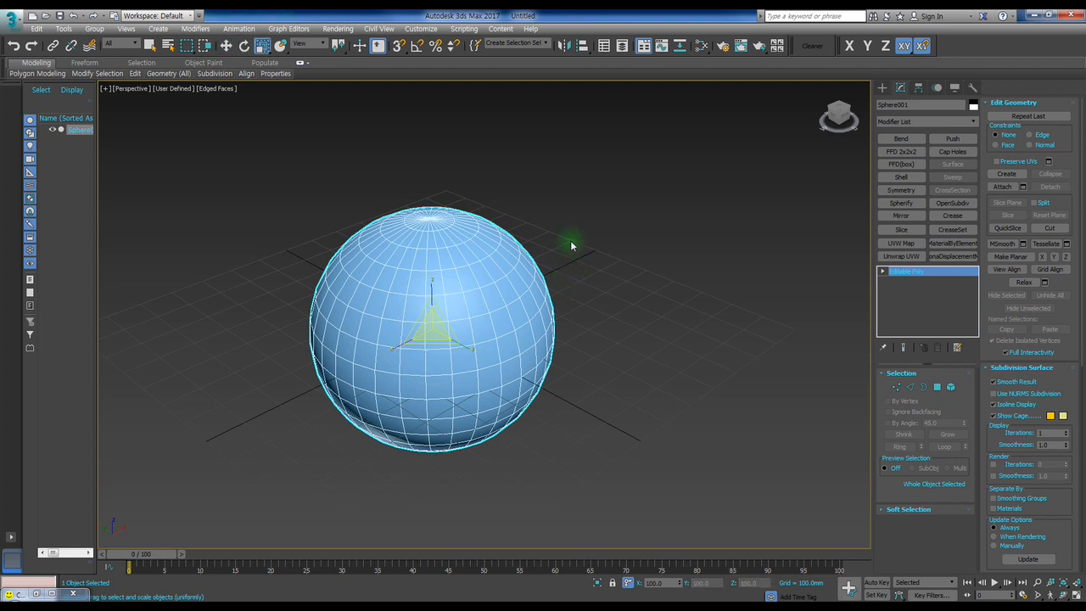
middle_drag(501, 290, 525, 274)
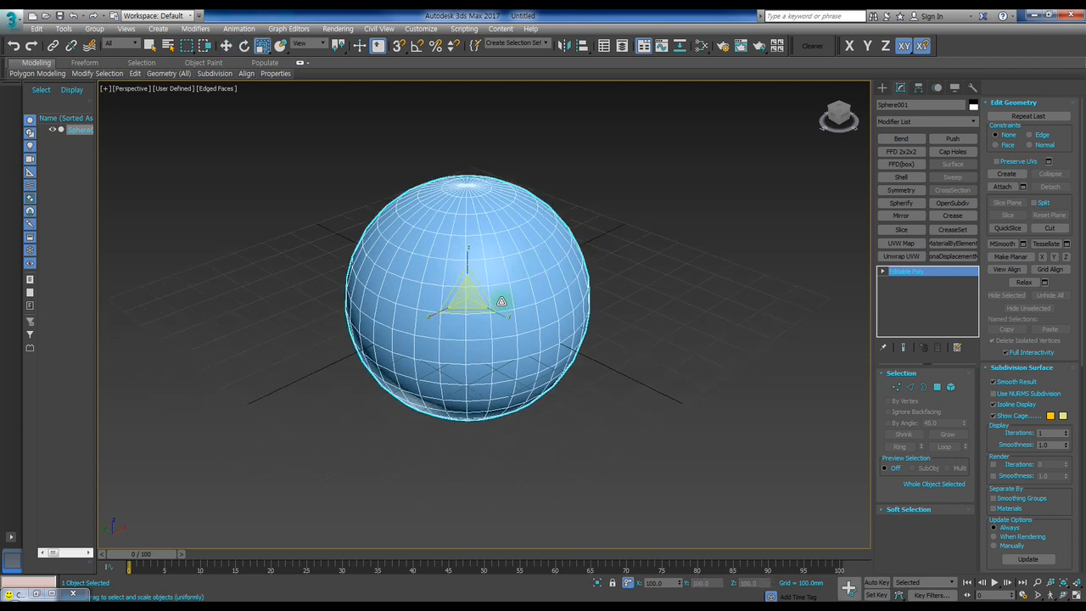
Step: Try selecting and deselecting the sphere with the Scale tool active, and undo the slight scaling of the sphere
drag(264, 146, 754, 488)
click(758, 306)
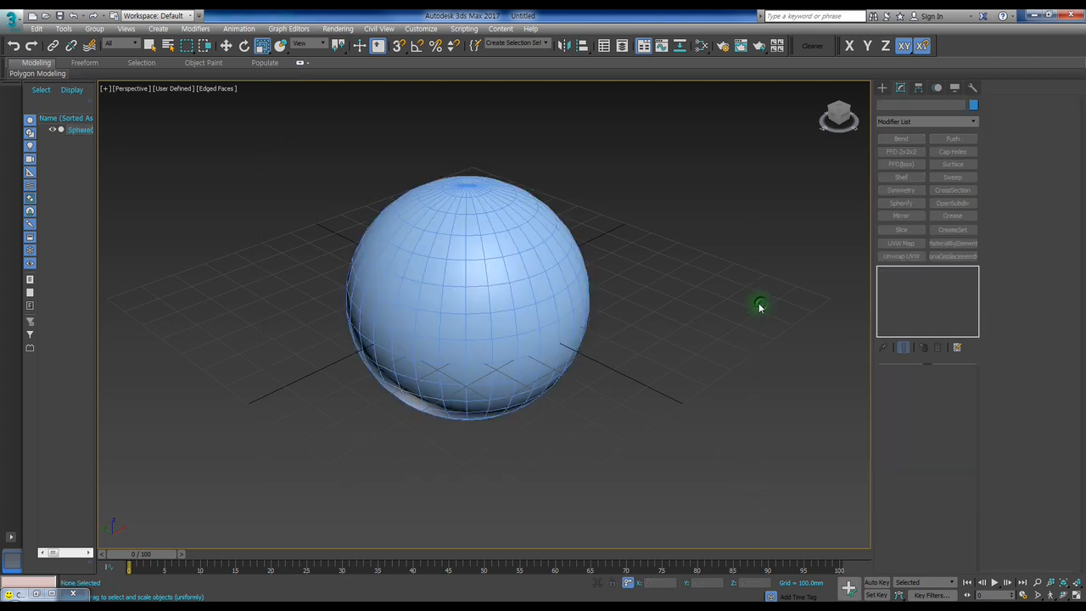
click(478, 304)
drag(476, 295, 476, 300)
key(ctrl+z)
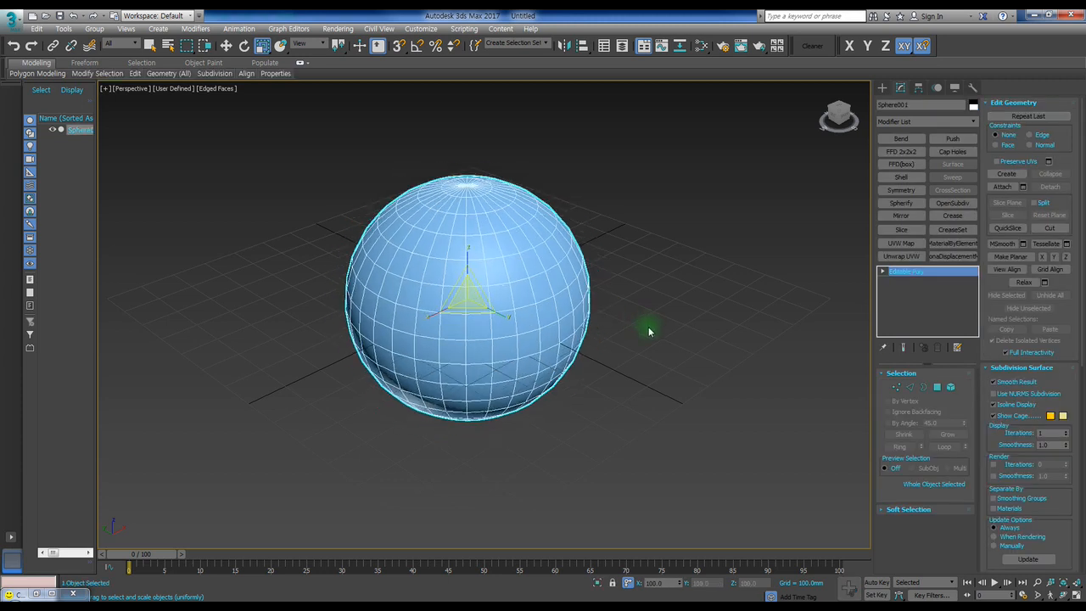
Step: Deselect and reselect the sphere, and try enlarging it with the Scale tool
click(706, 302)
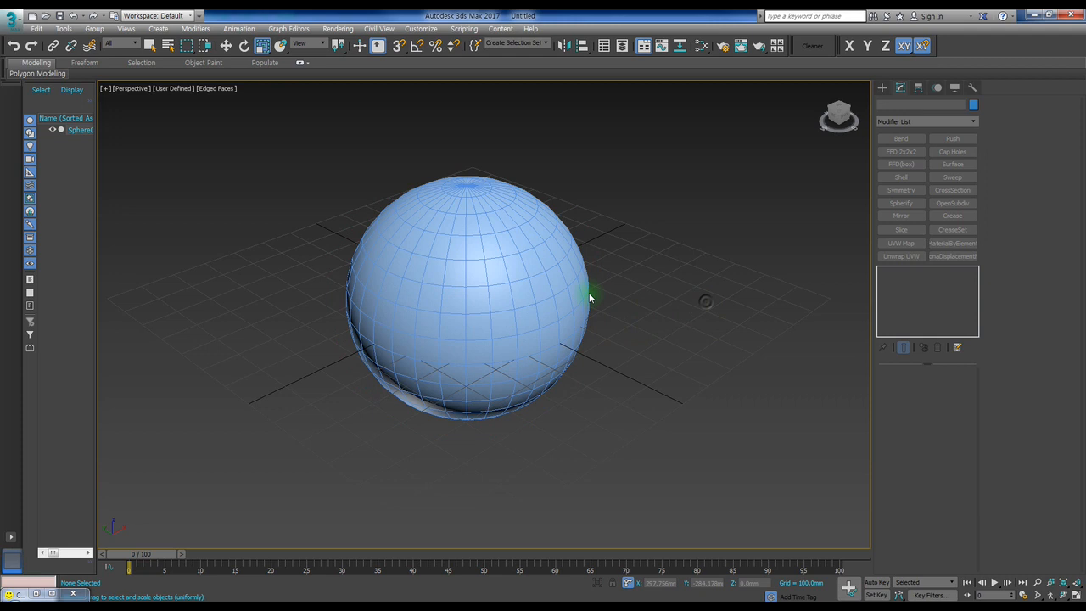
click(505, 280)
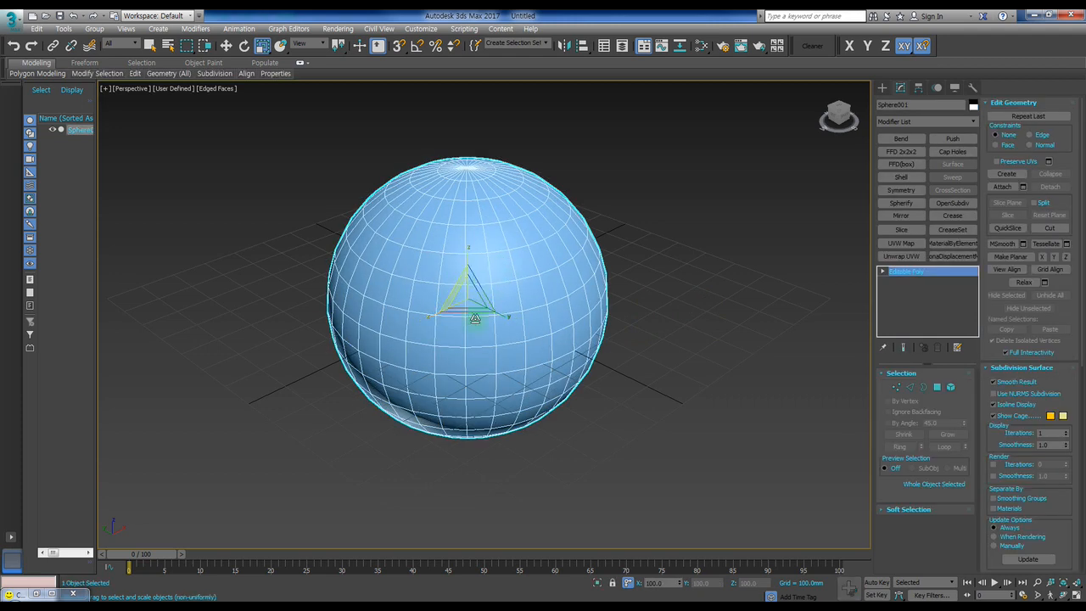
drag(482, 266, 789, 368)
Step: Try shifting the sphere slightly with the Move tool, and undo the move
key(w)
click(727, 343)
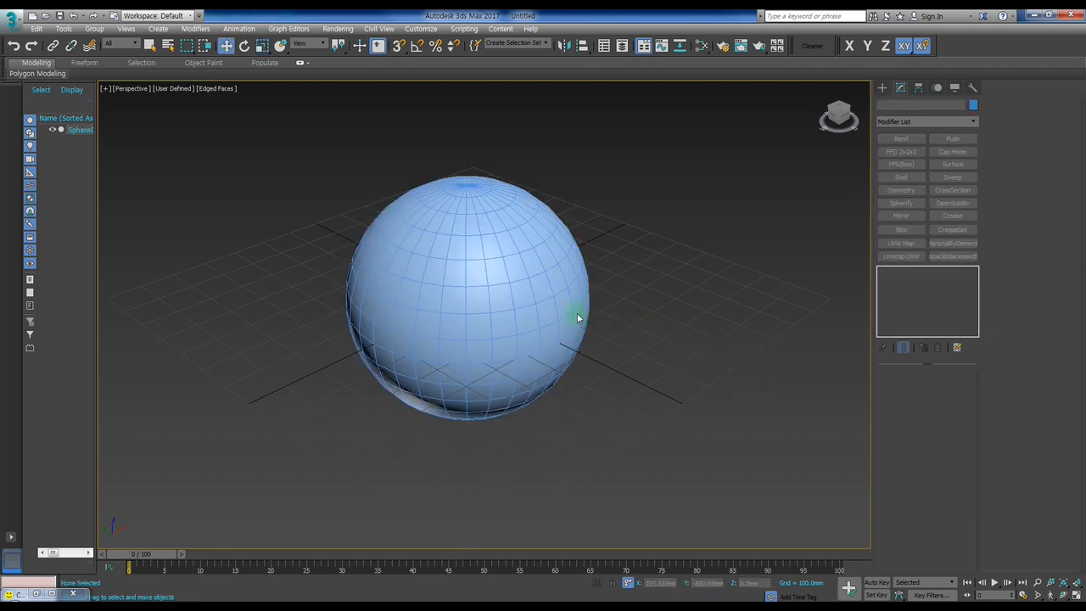
drag(511, 293, 506, 287)
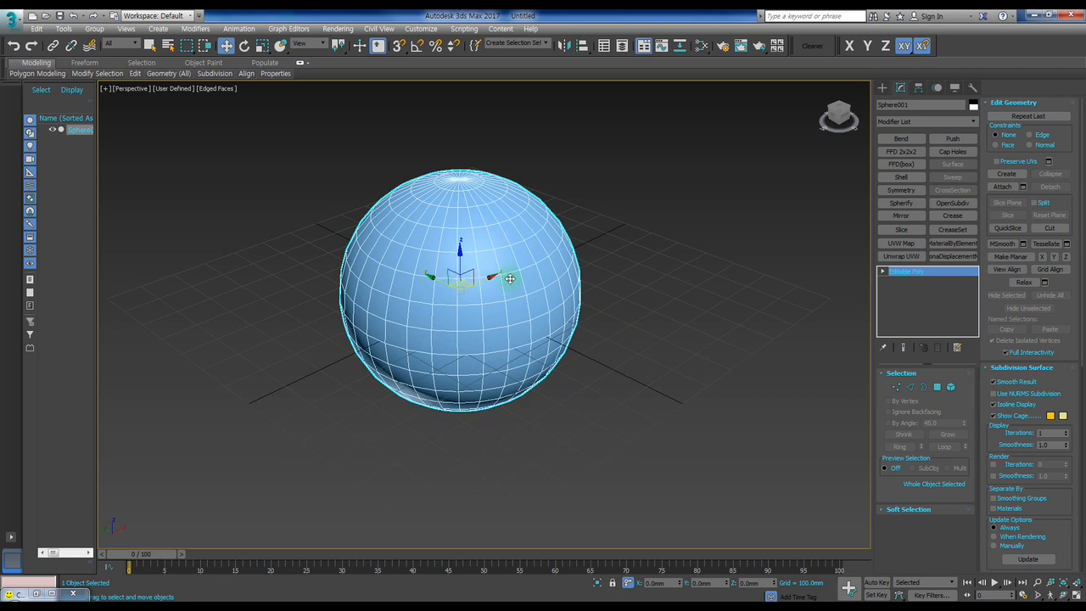
key(ctrl+z)
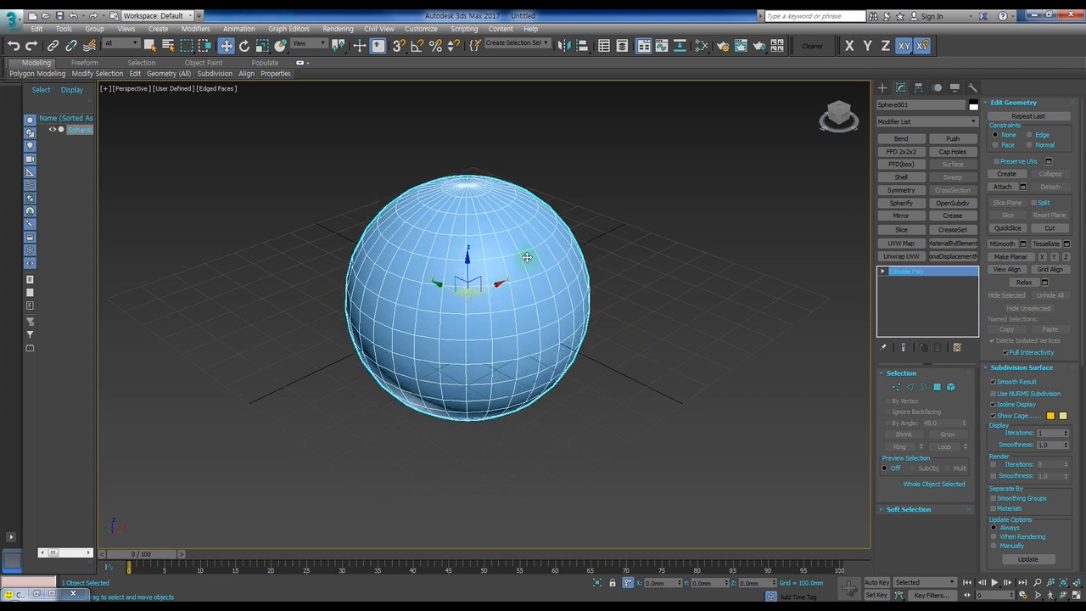
Step: Try rotating the sphere slightly with the Rotate tool, and undo the rotation
key(e)
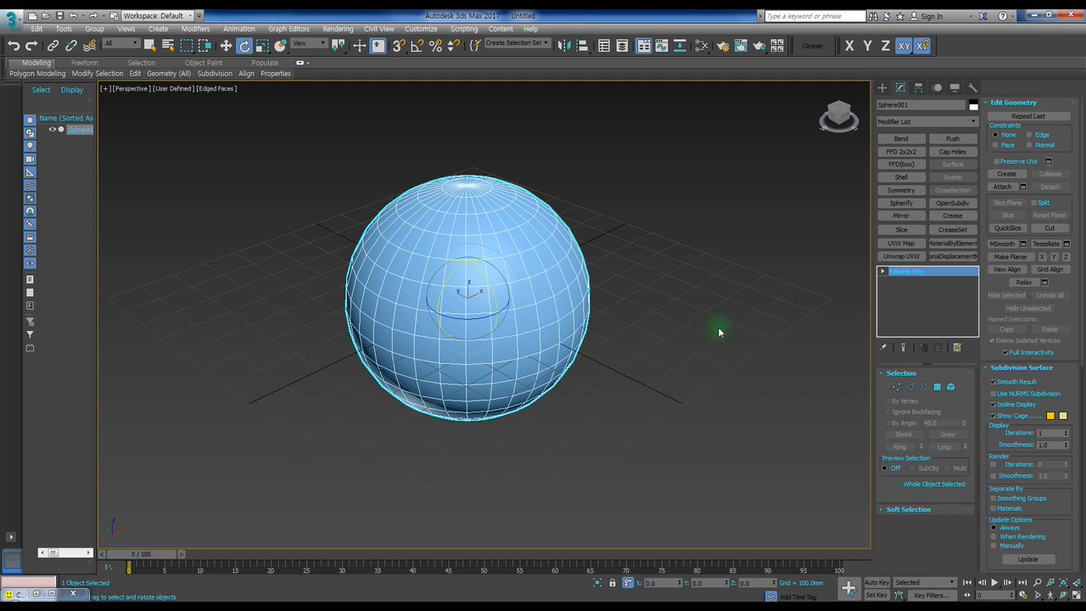
click(740, 310)
click(484, 286)
drag(461, 286, 463, 279)
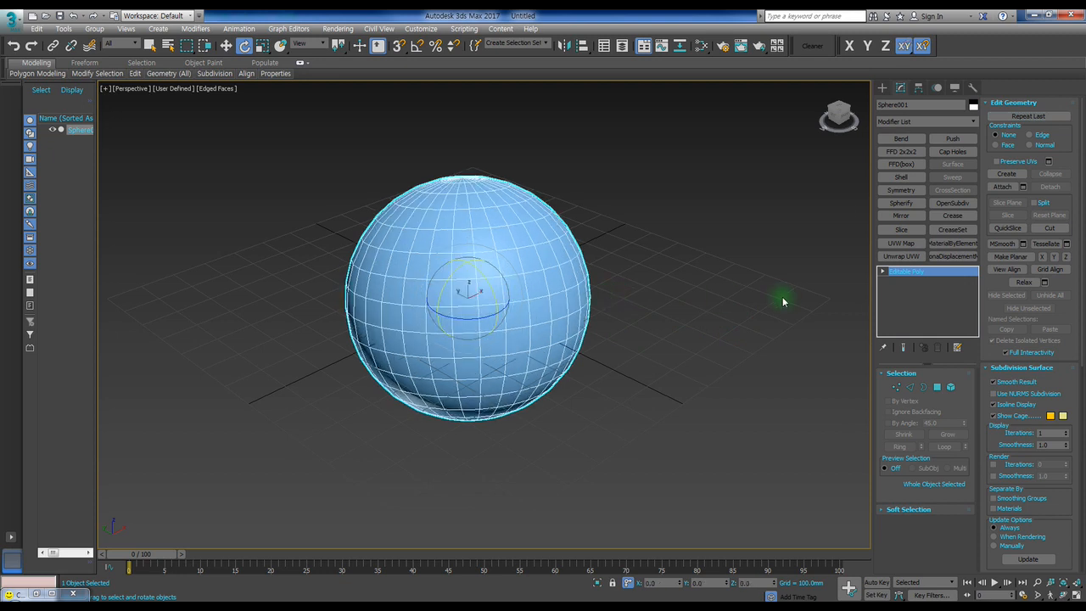
key(ctrl+z)
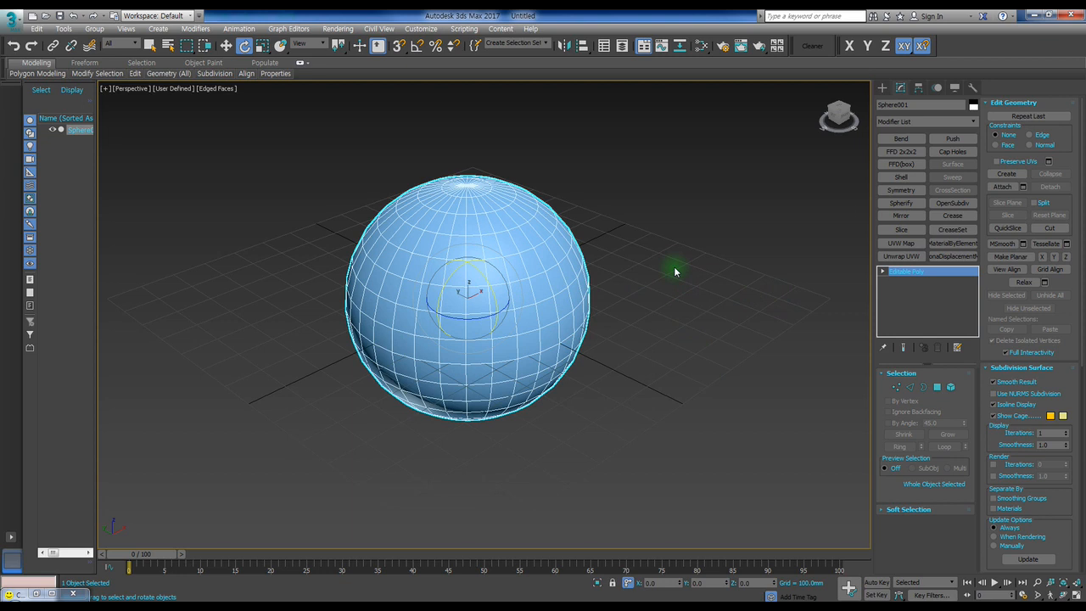
Step: Activate the selection tool, region-select the sphere several times, and leave it deselected
key(q)
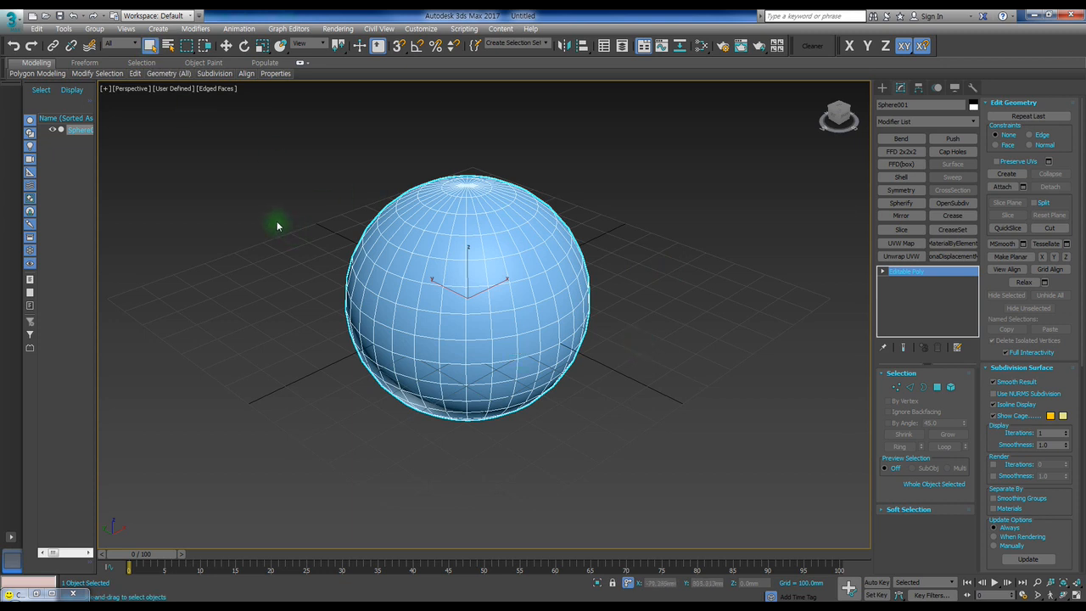
drag(288, 163, 640, 431)
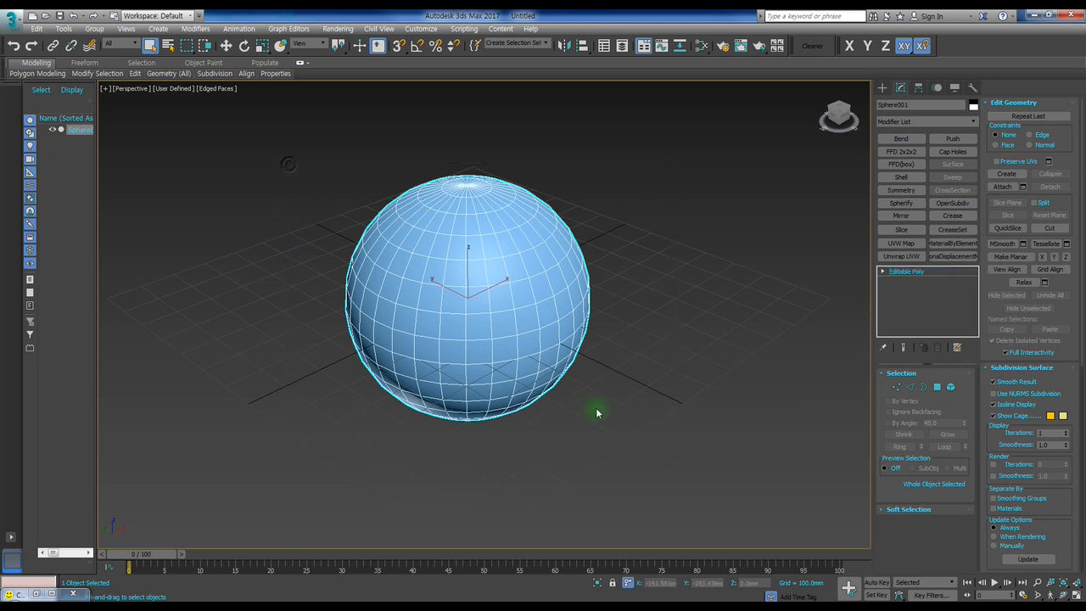
click(279, 214)
drag(316, 162, 651, 408)
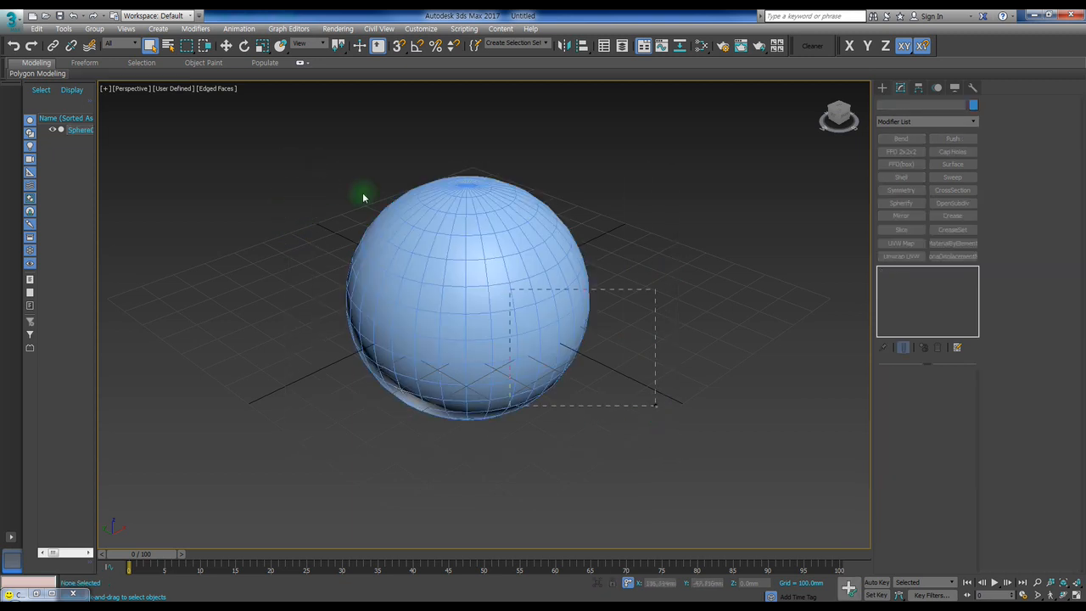
click(565, 337)
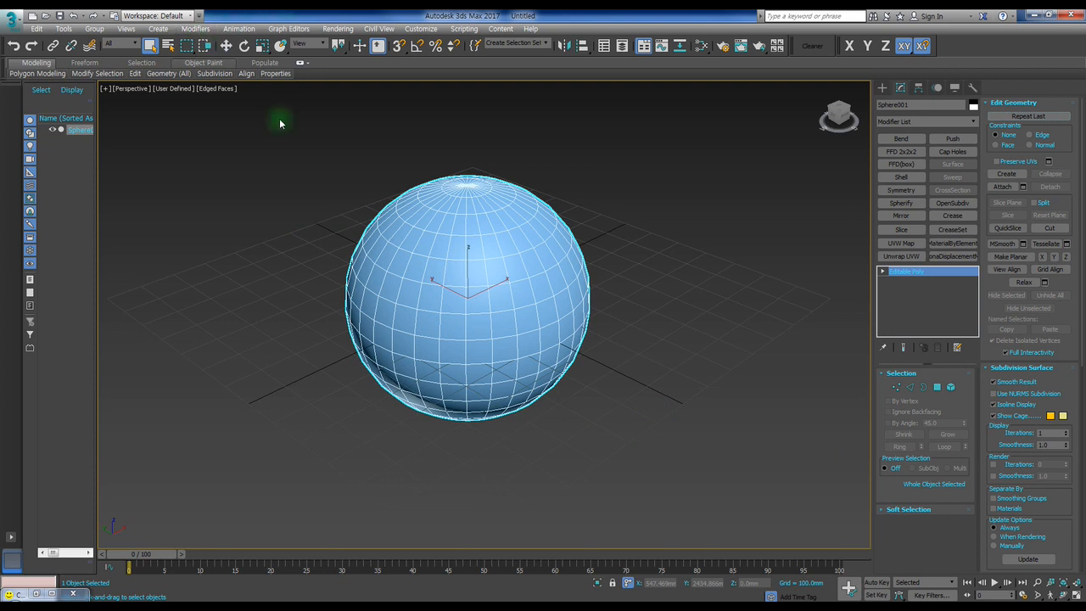
click(365, 169)
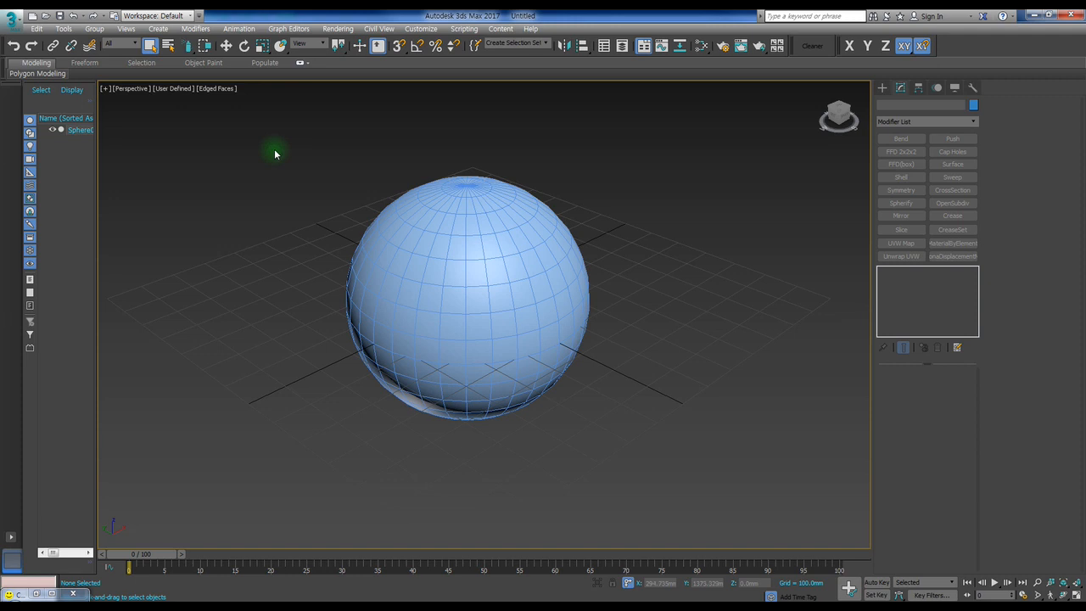
Step: Cycle through the Smart Select region shapes and set the selection region to rectangular
key(q)
key(q)
key(q)
key(q)
click(189, 47)
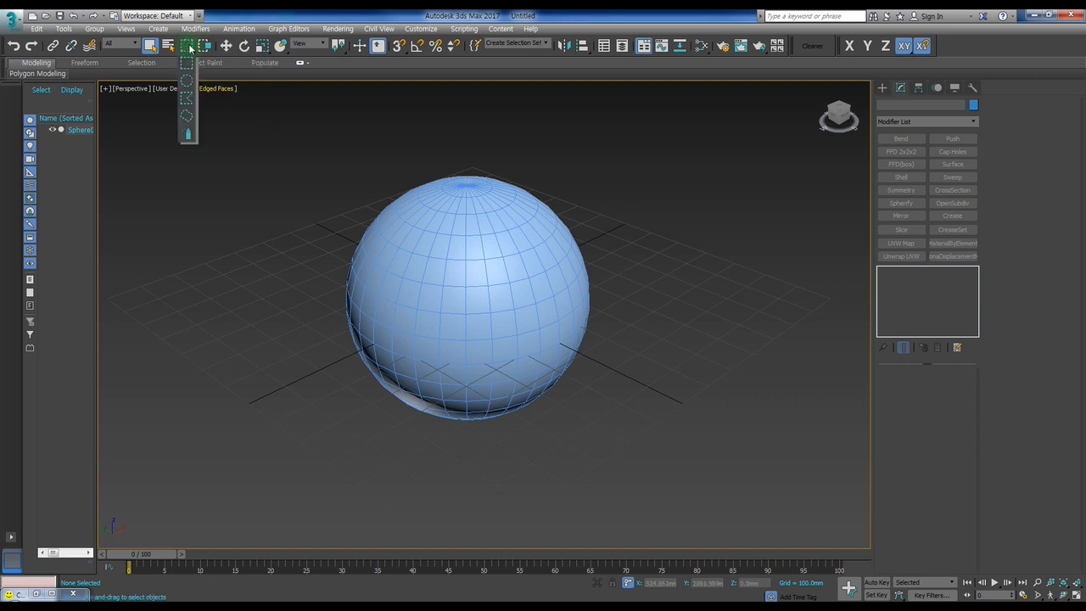
mouse_move(190, 48)
mouse_down()
mouse_move(189, 117)
mouse_move(188, 66)
mouse_up()
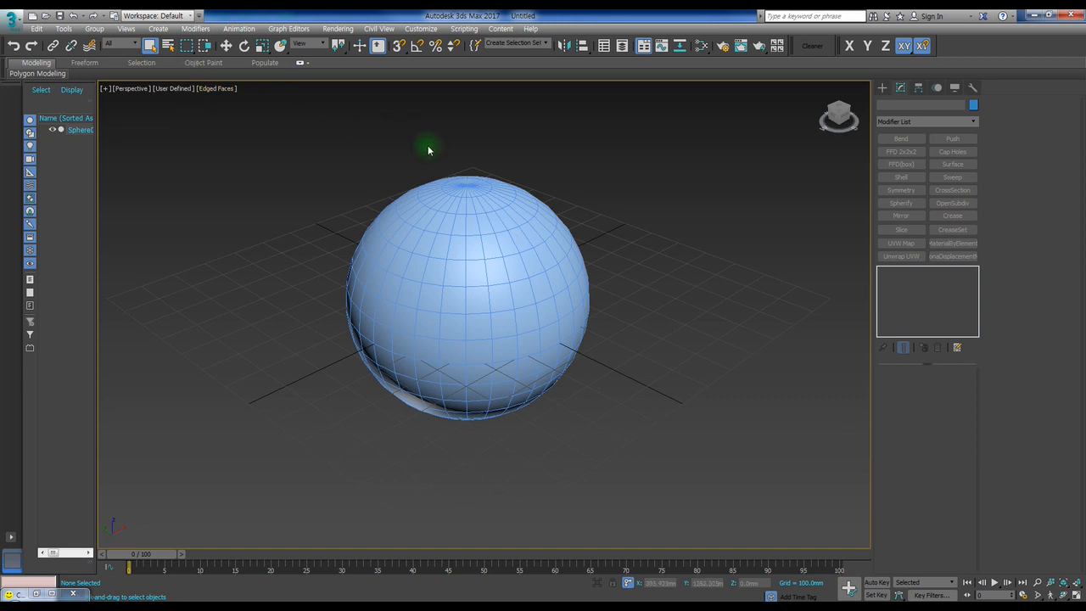
Step: Open the keyboard shortcut customization and set the category to All Commands
click(420, 28)
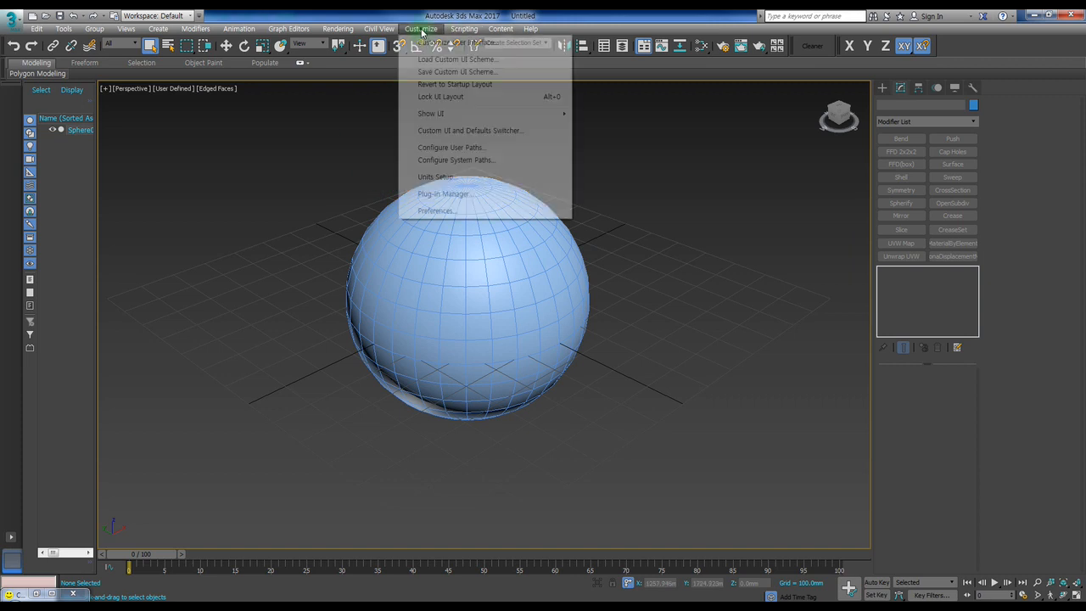
click(419, 44)
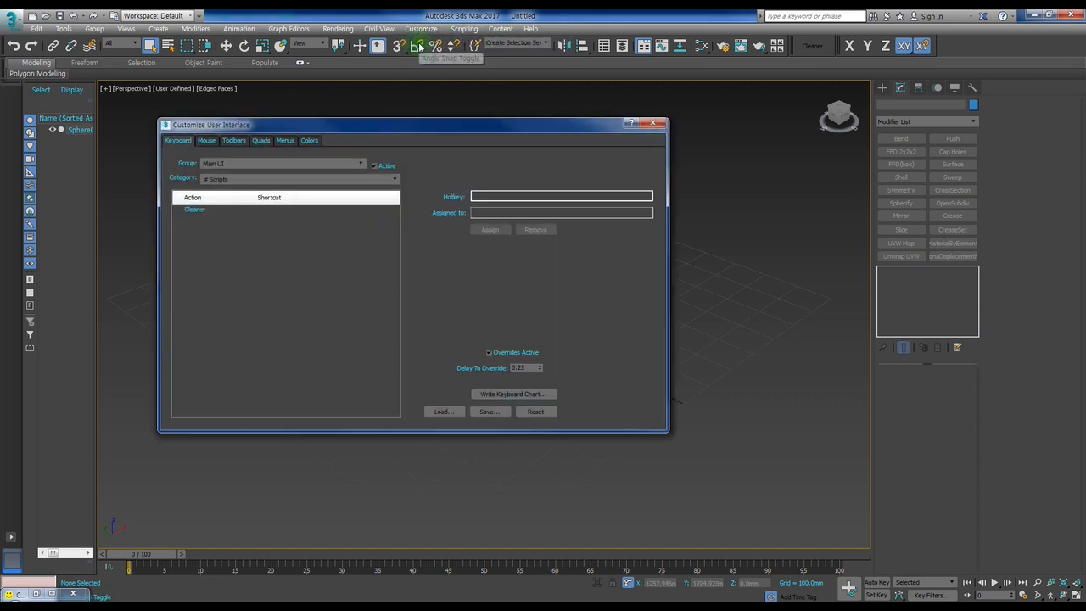
click(230, 181)
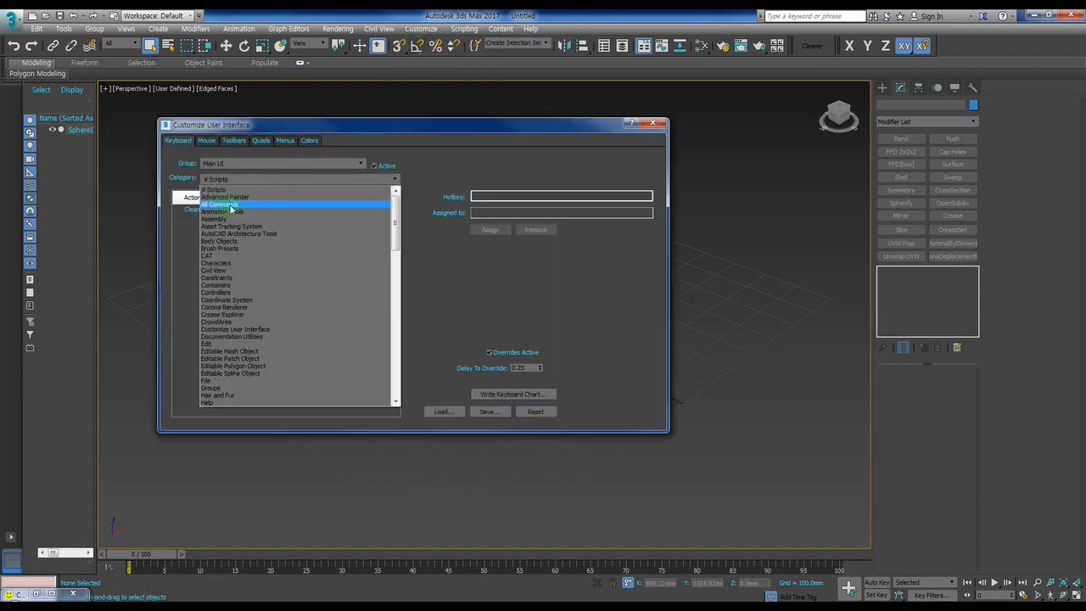
click(231, 209)
Step: Assign the hotkey Q to the Select Object action and close the customization dialog
click(197, 267)
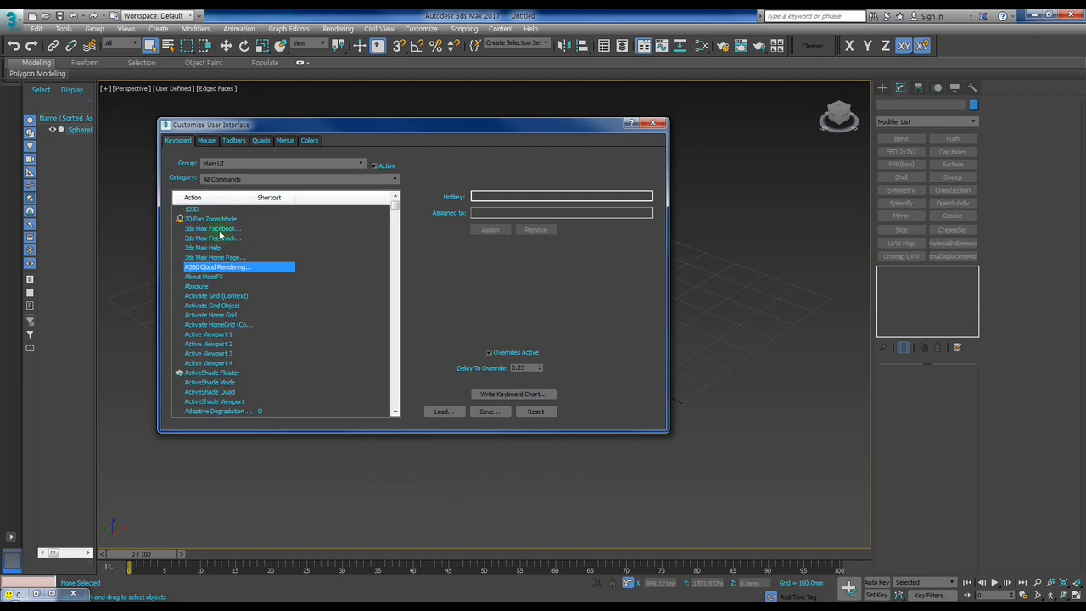
text(select)
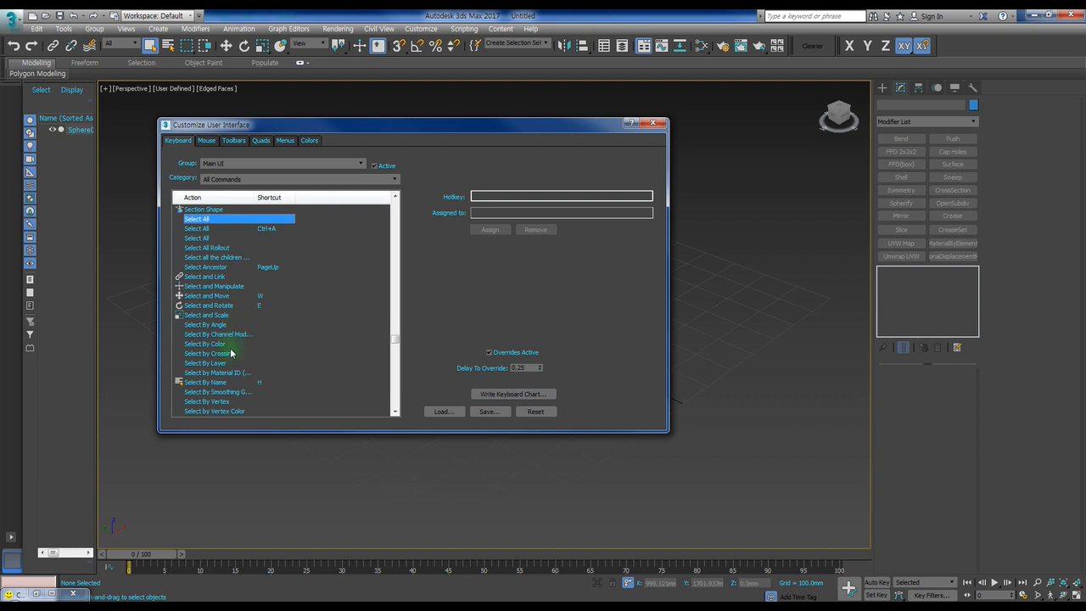
click(232, 350)
scroll(232, 349, down, 6)
scroll(232, 348, down, 12)
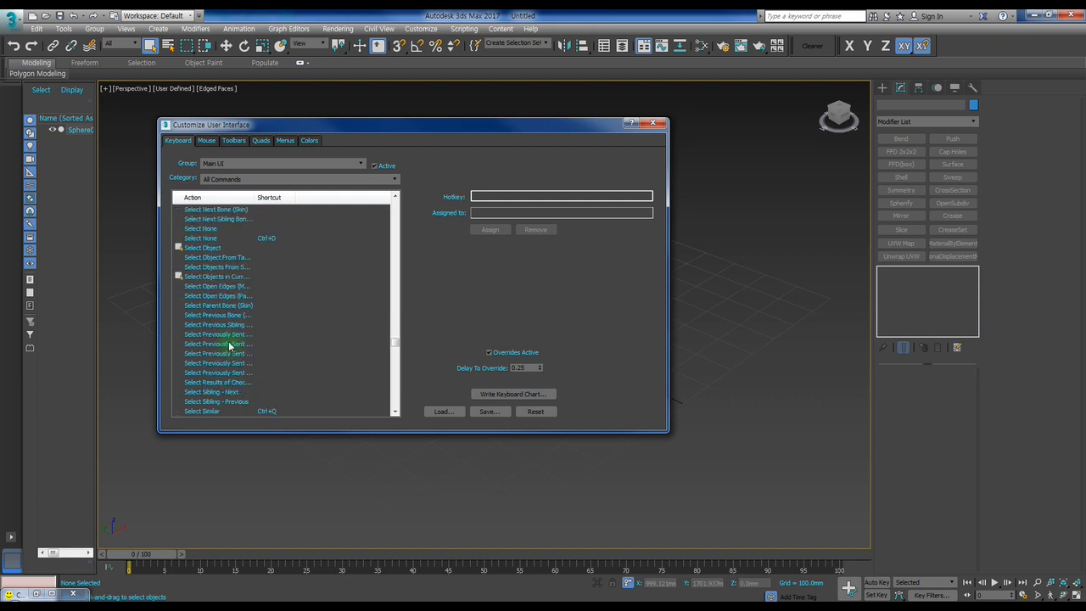
click(210, 249)
click(483, 195)
key(q)
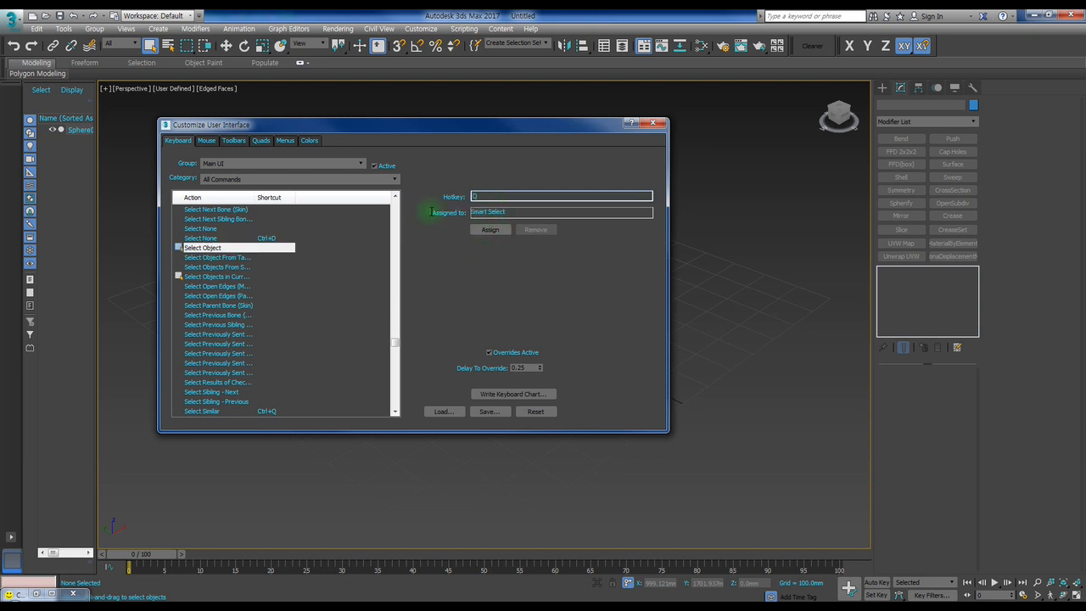
click(493, 230)
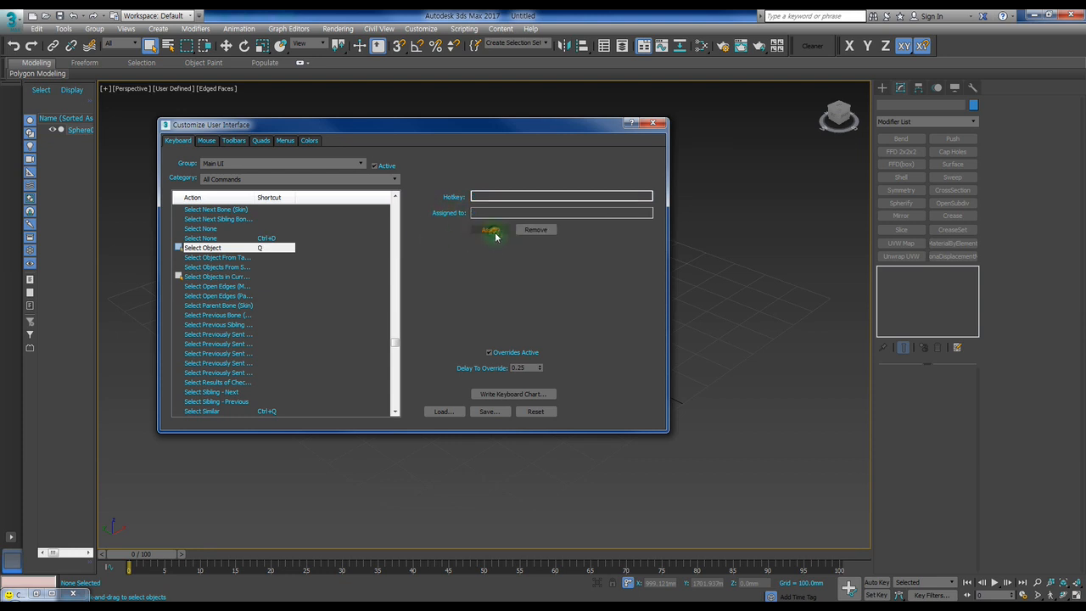
click(655, 125)
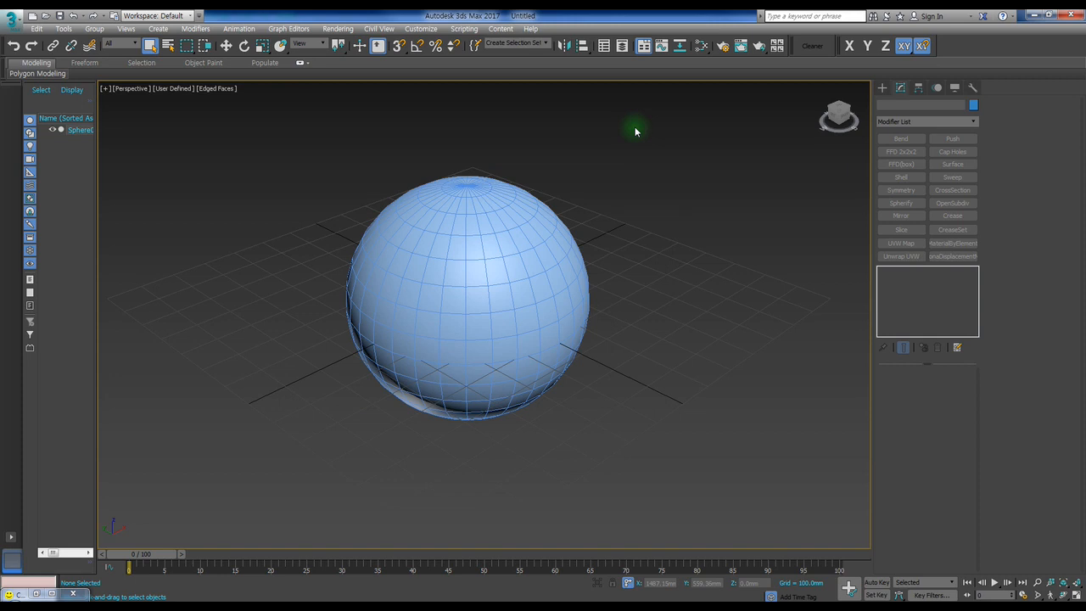
Step: Switch through the Rotate, Scale and Move tools, and select the sphere
key(e)
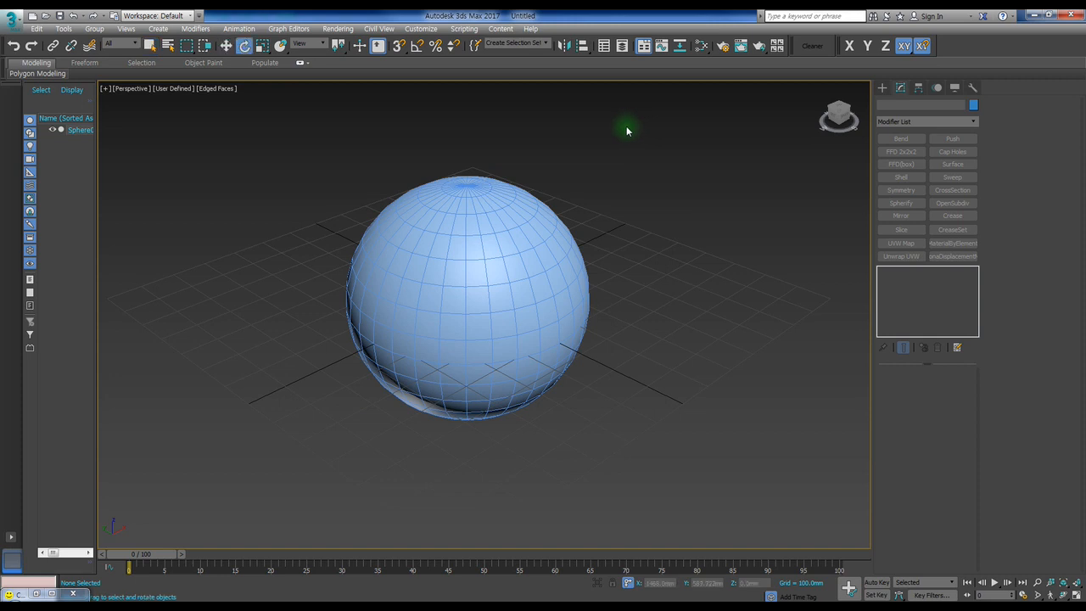
key(r)
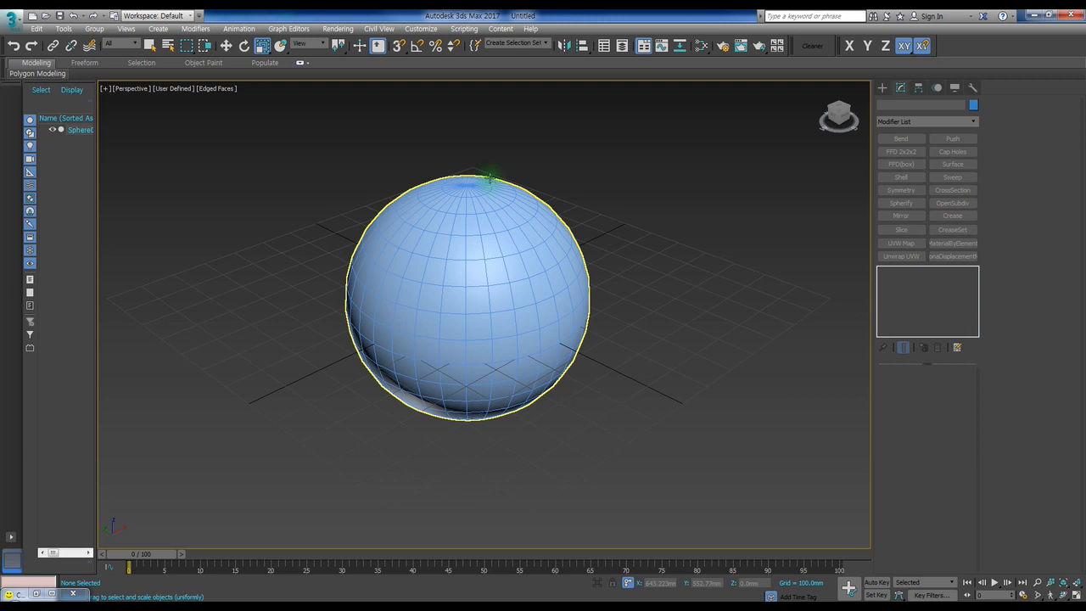
right_click(557, 207)
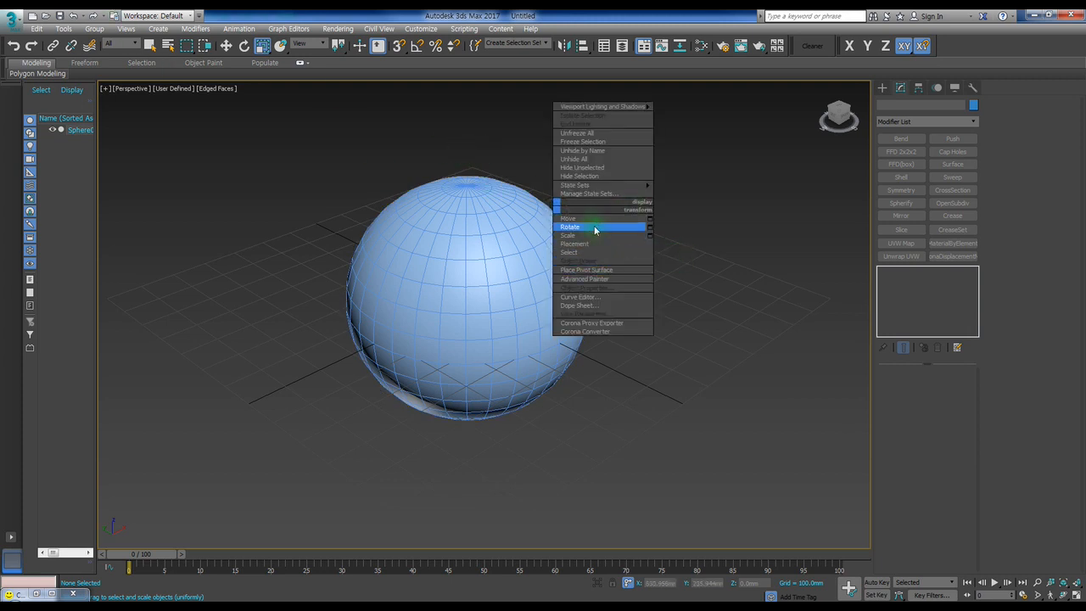
click(585, 218)
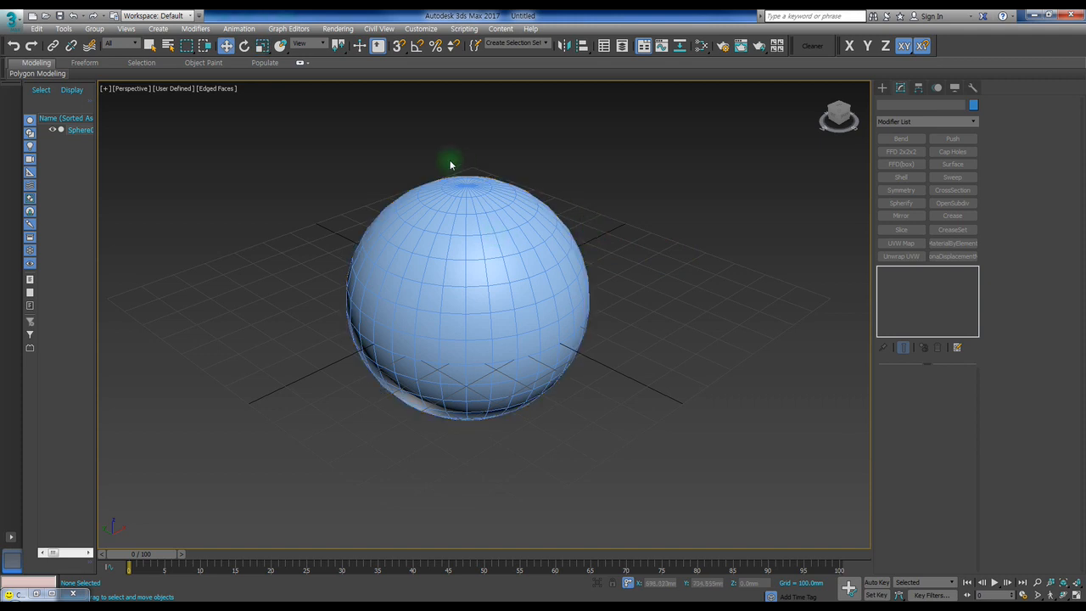
click(507, 232)
Step: Change the active tool for the selected sphere to Rotate, Scale and finally Select Object
right_click(555, 240)
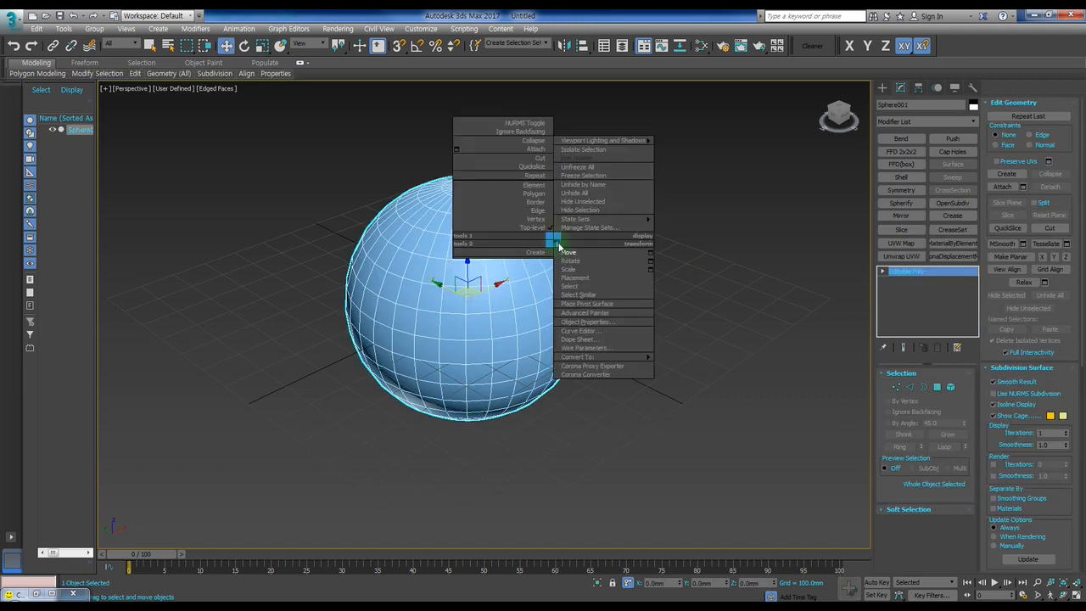
click(585, 261)
right_click(559, 257)
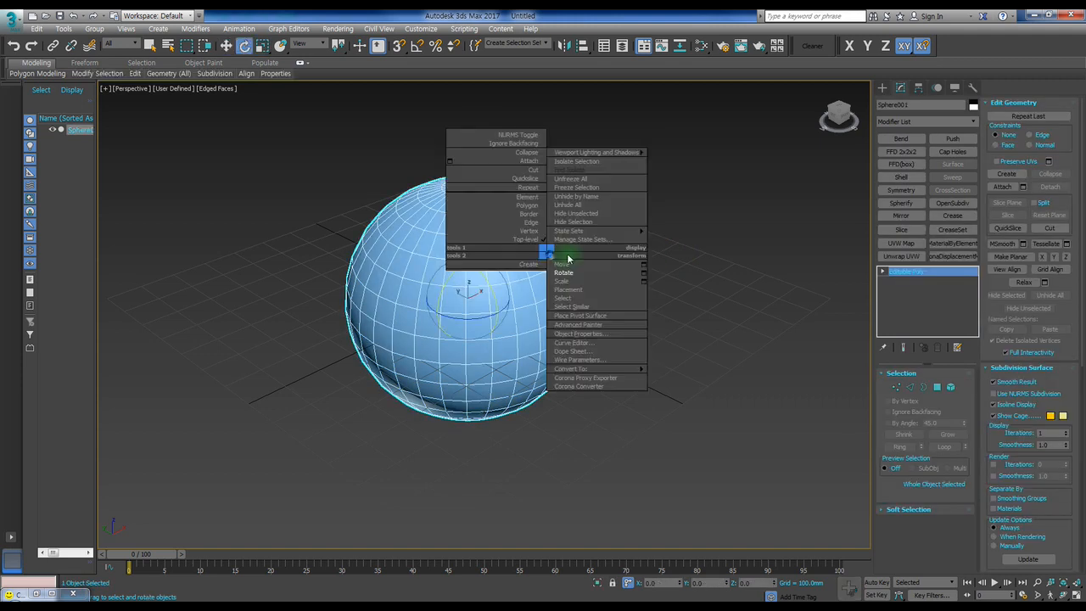
click(563, 281)
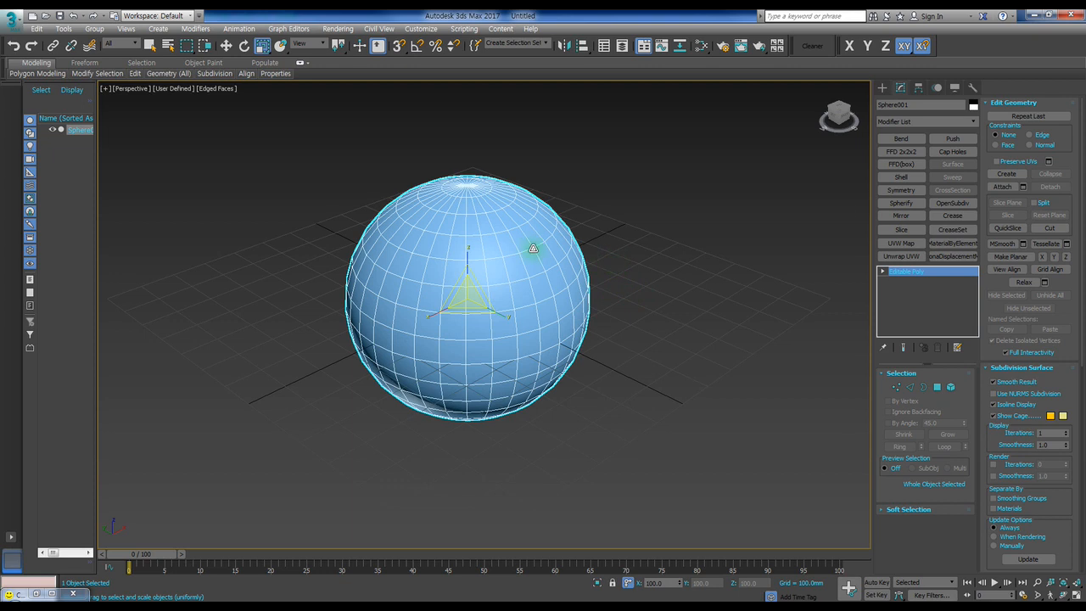
right_click(523, 245)
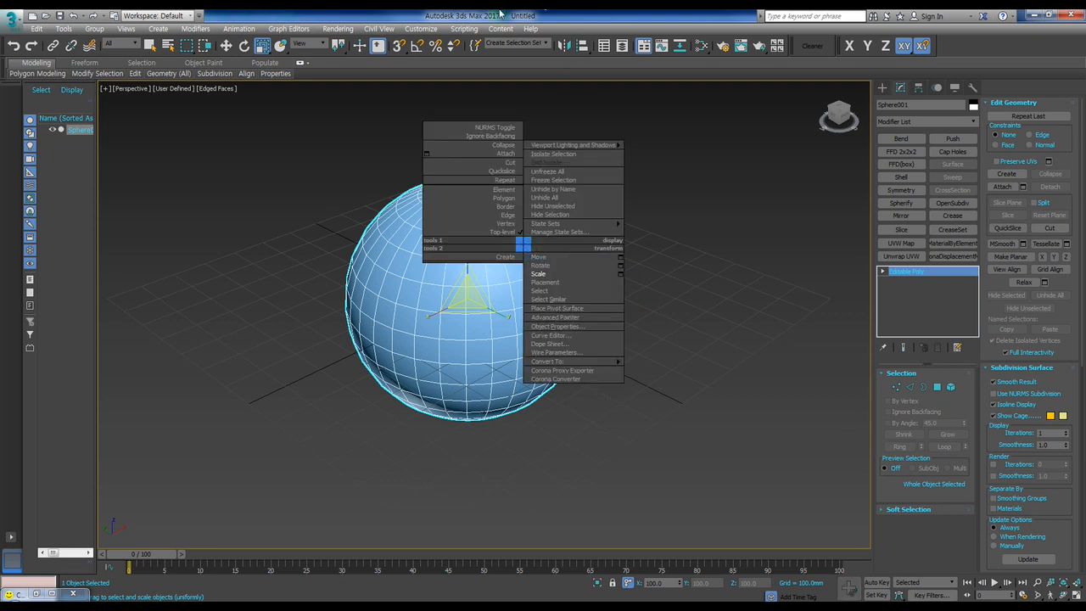
click(629, 278)
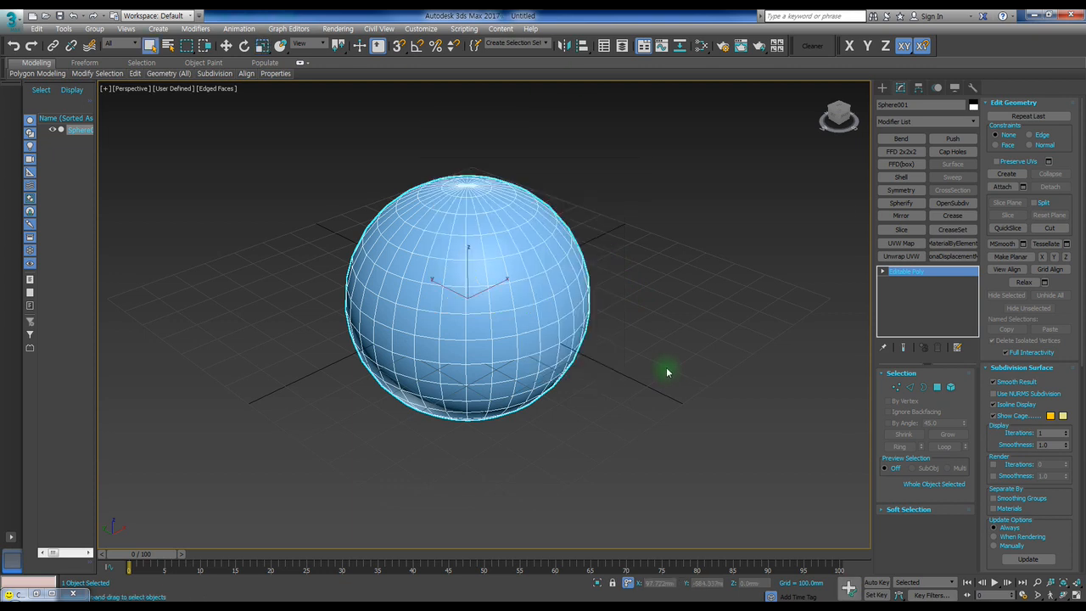
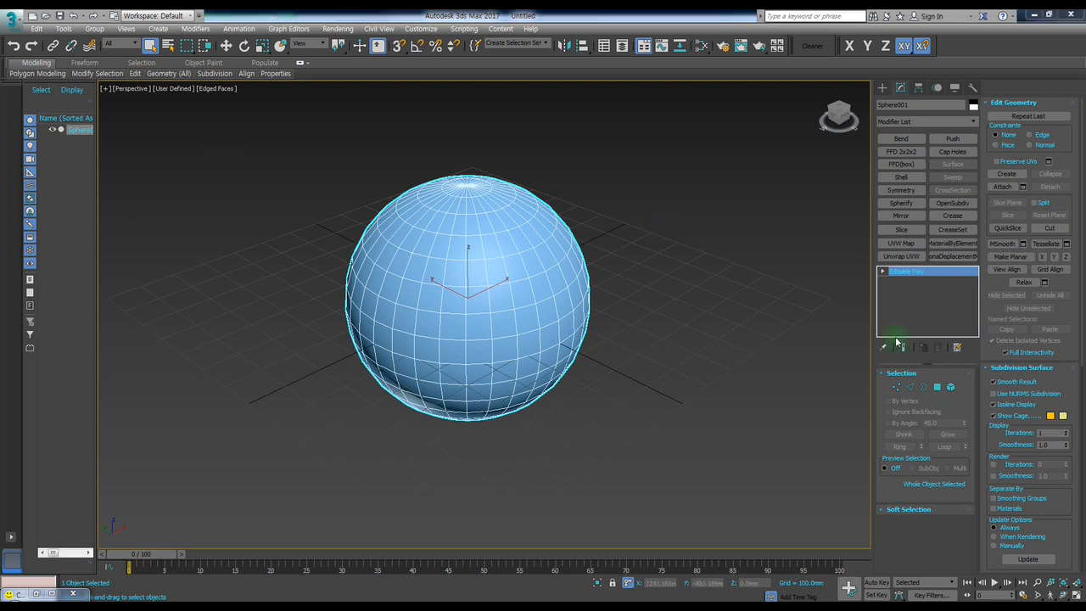
Step: Region-select the sphere with Select Object and with the Move tool active, and leave it deselected
middle_drag(654, 296, 620, 303)
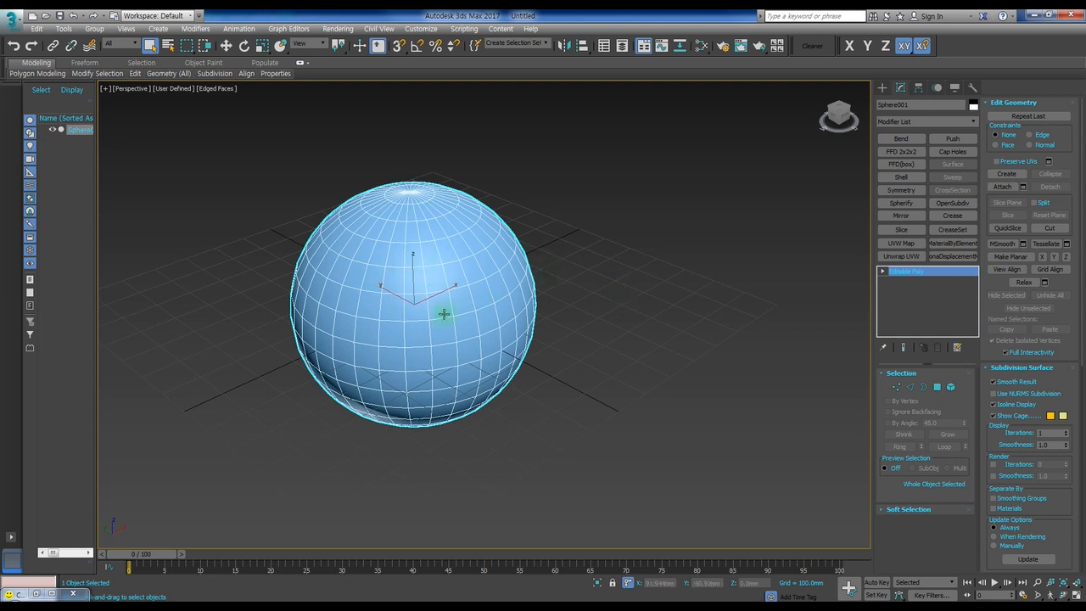
middle_drag(525, 293, 501, 290)
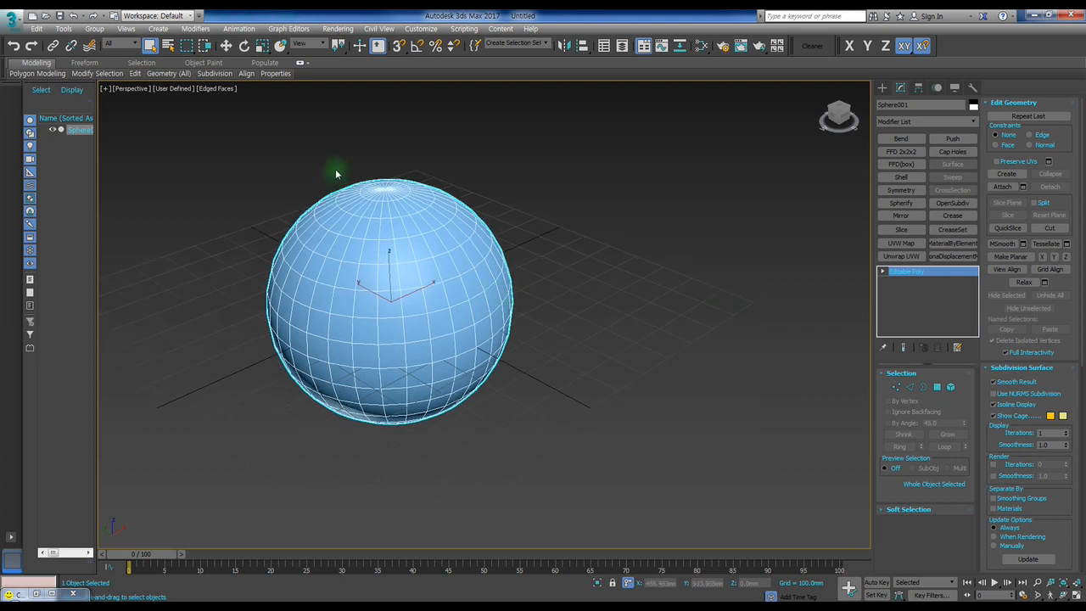
drag(240, 147, 505, 365)
key(w)
drag(223, 121, 562, 365)
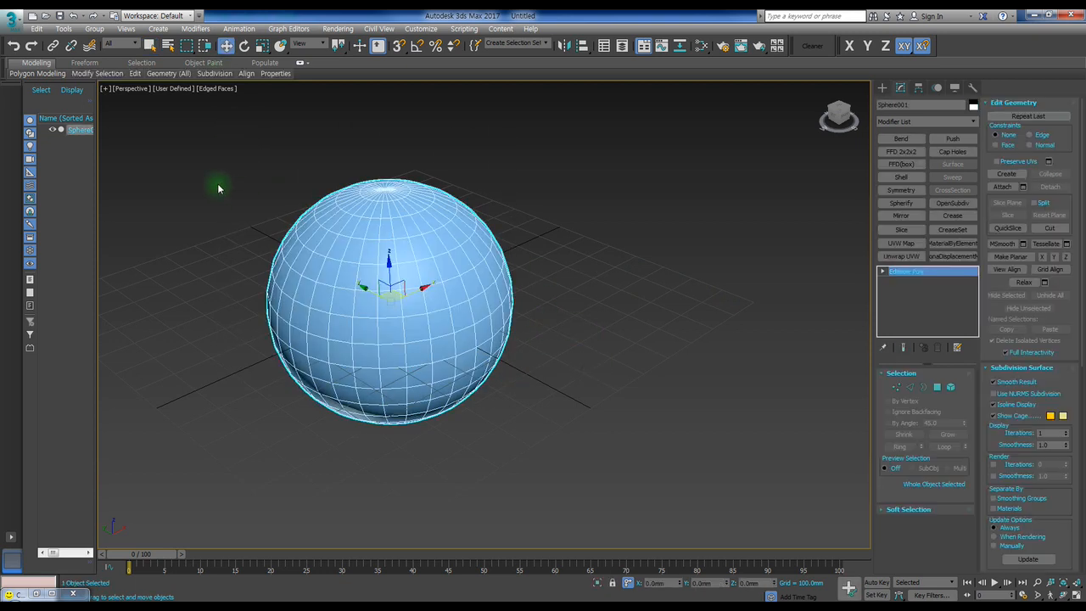
drag(346, 258, 337, 252)
drag(640, 412, 329, 244)
drag(619, 402, 552, 371)
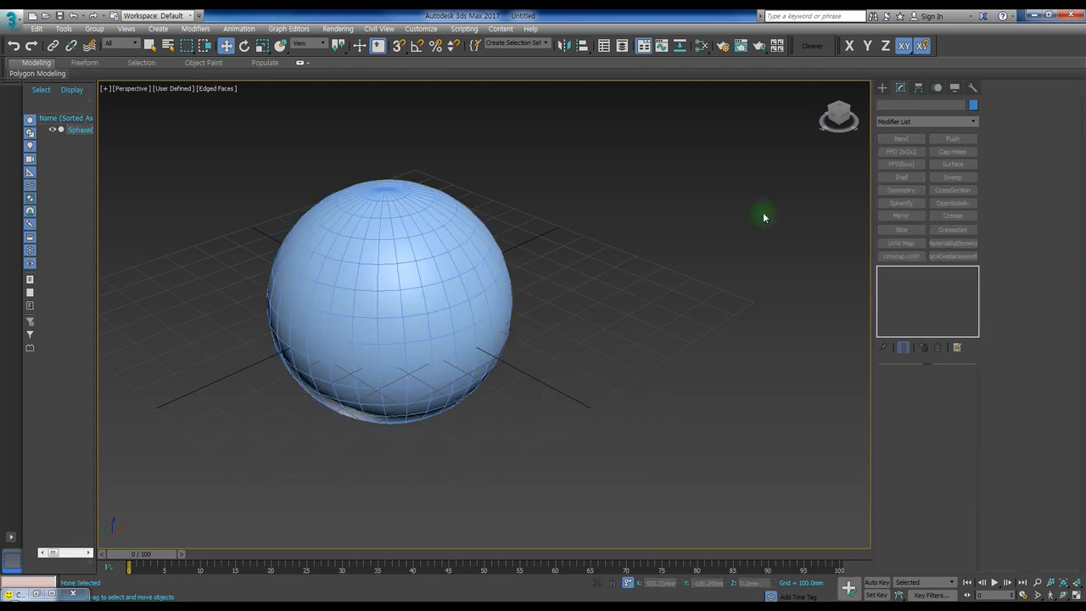
Step: Create a small sphere with a radius of about 42 mm on the grid beside the large sphere
click(882, 88)
click(903, 168)
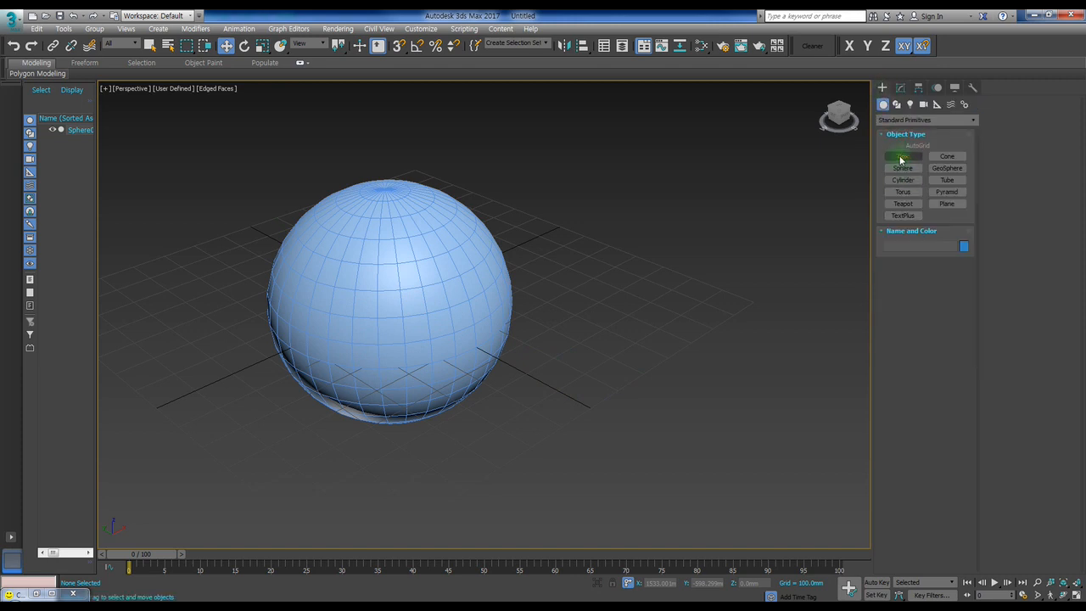
drag(589, 391, 612, 391)
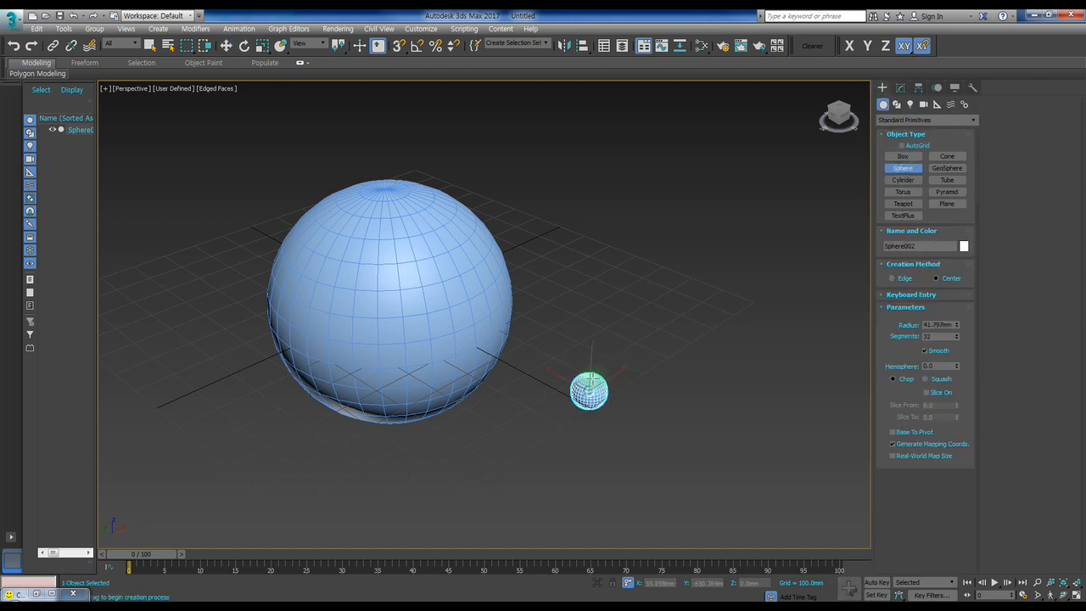
Step: Finish creating spheres and delete the small sphere beside the large one
right_click(689, 370)
click(660, 397)
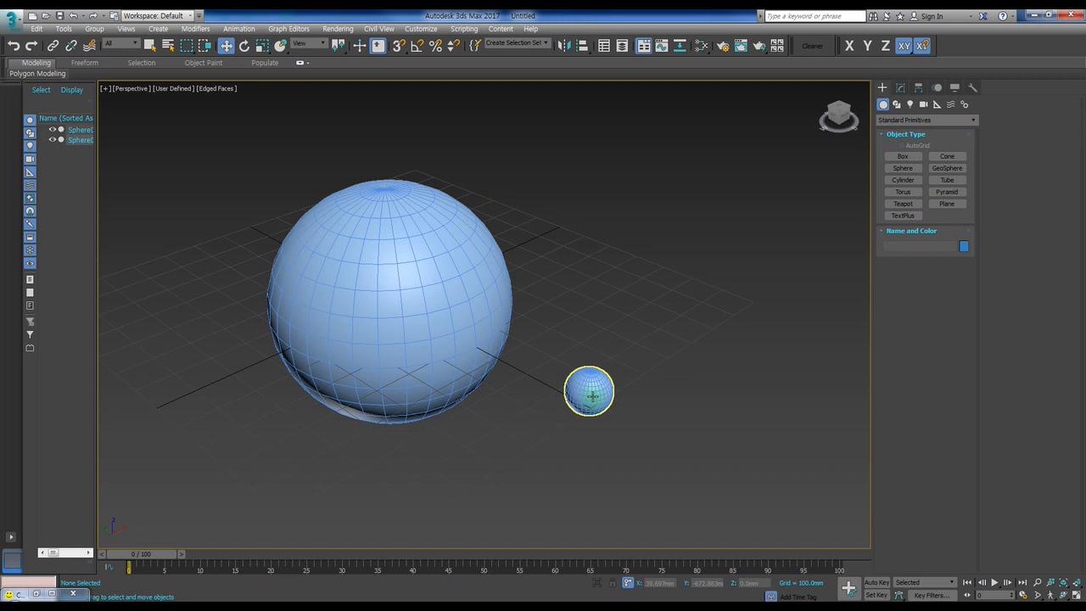
drag(592, 395, 666, 370)
key(Delete)
Step: Select the large sphere and alternate between the Select Object and Move tools, ending with Select Object
click(314, 261)
key(q)
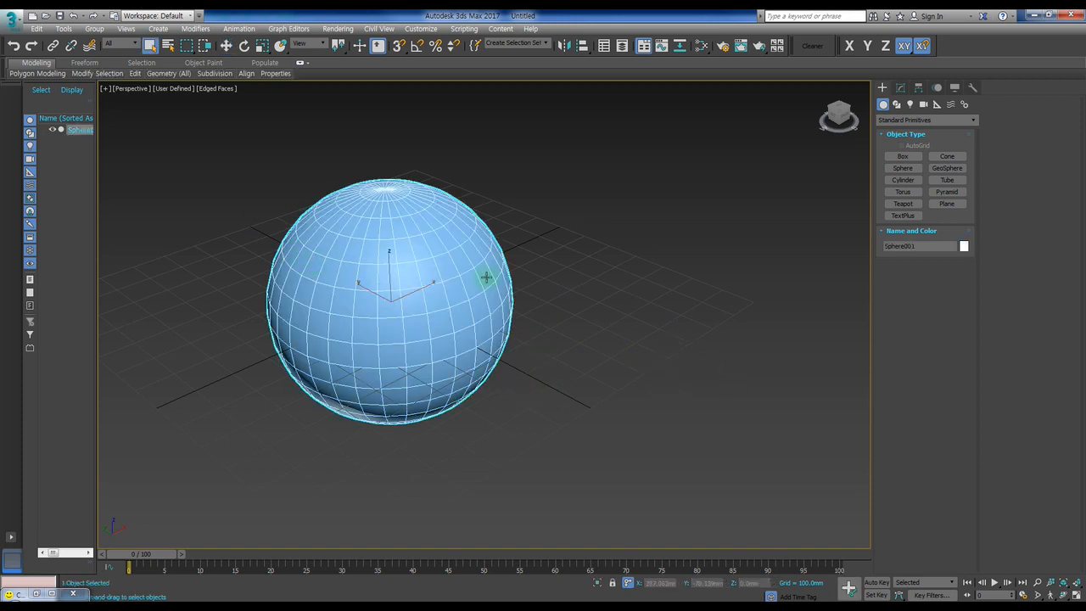
key(w)
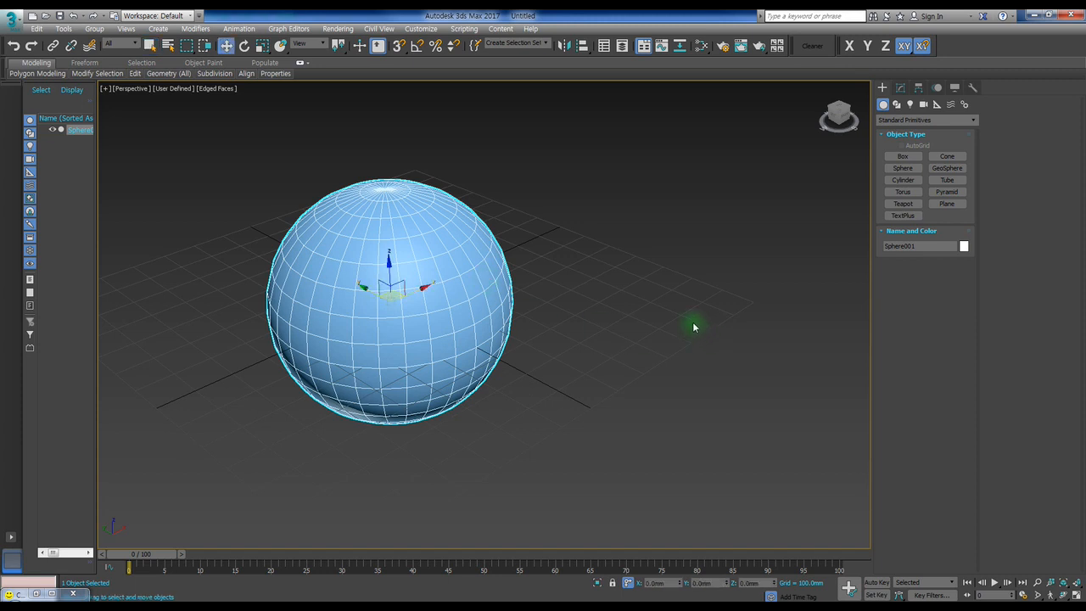
key(q)
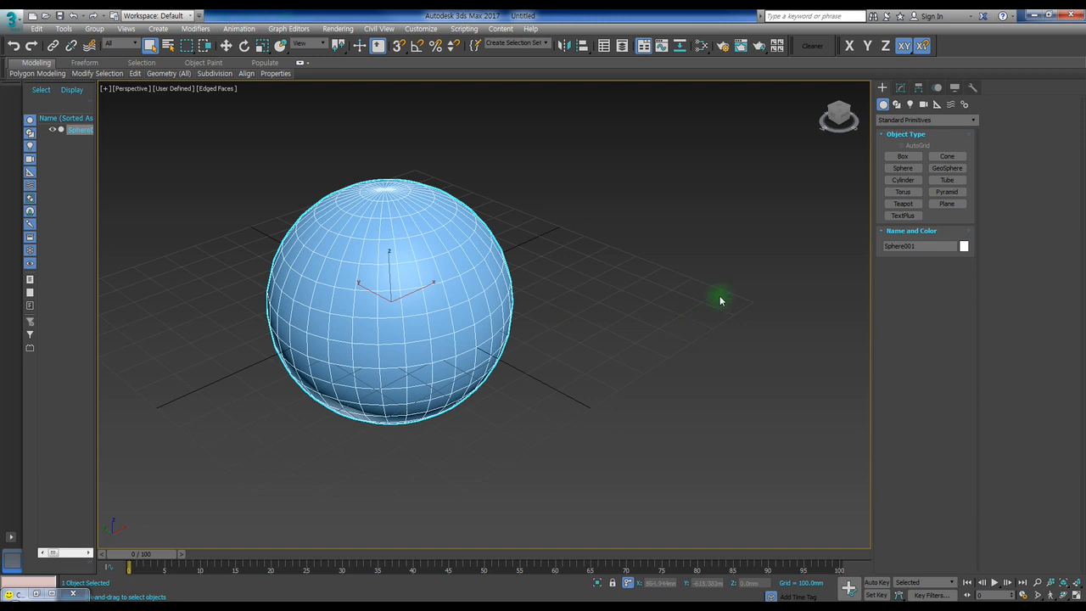
Step: Open the keyboard shortcut customization and list All Commands of the Main UI group
click(899, 88)
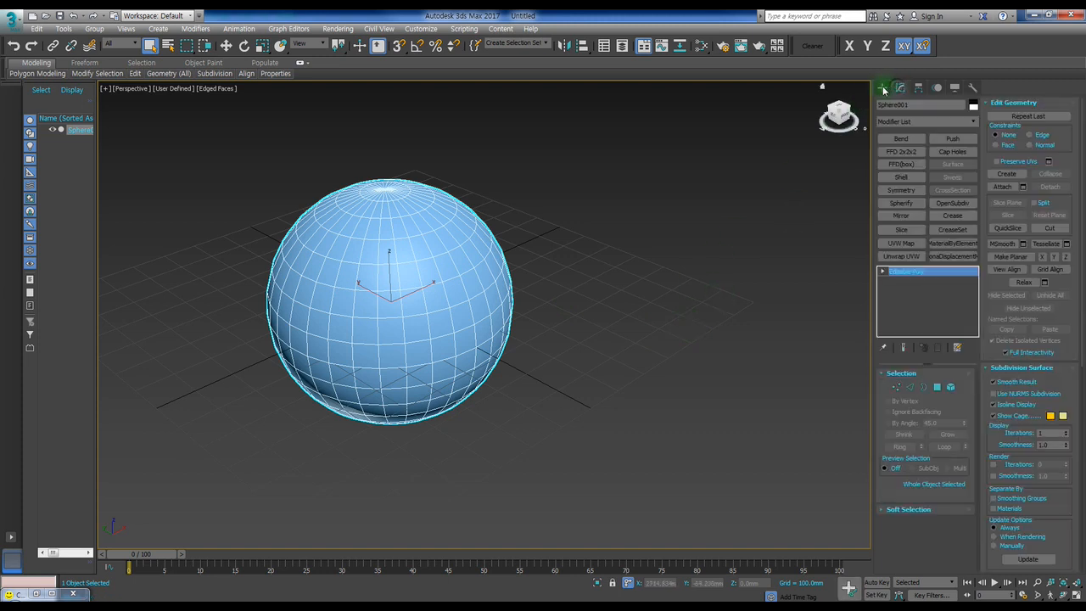
click(882, 87)
click(417, 30)
click(424, 42)
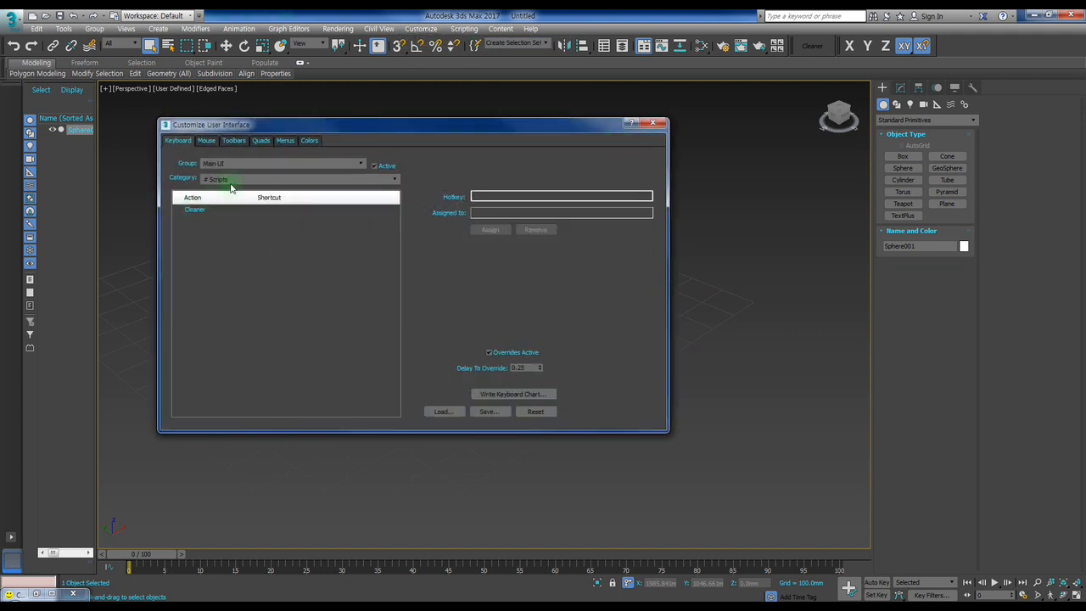
click(230, 179)
click(236, 207)
click(208, 257)
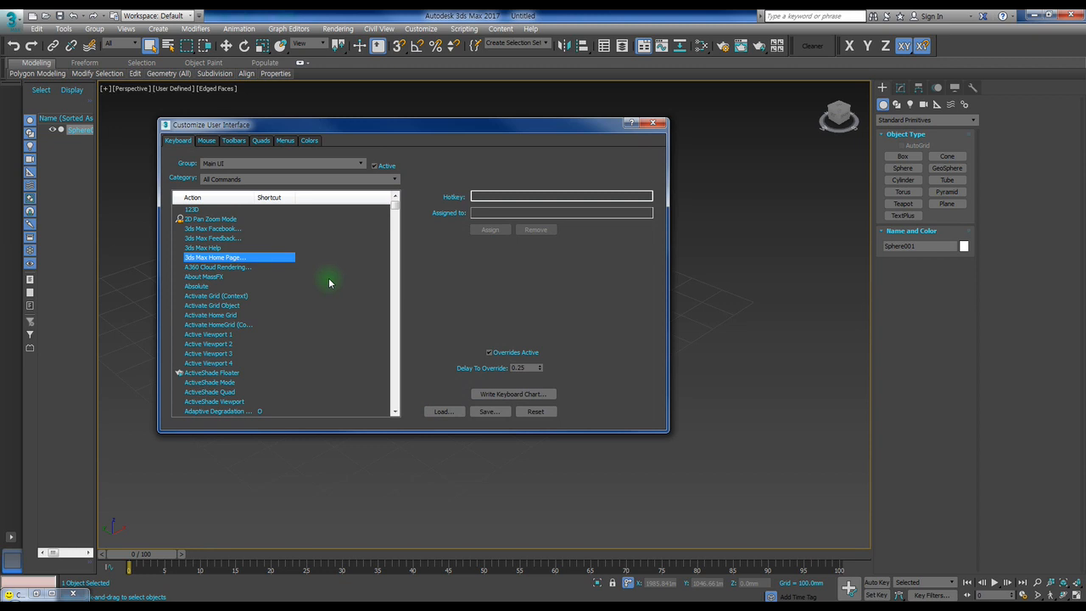
Step: Look up which command the hotkey Ctrl+T is assigned to, and close the customization dialog without assigning anything
click(480, 194)
key(ctrl+t)
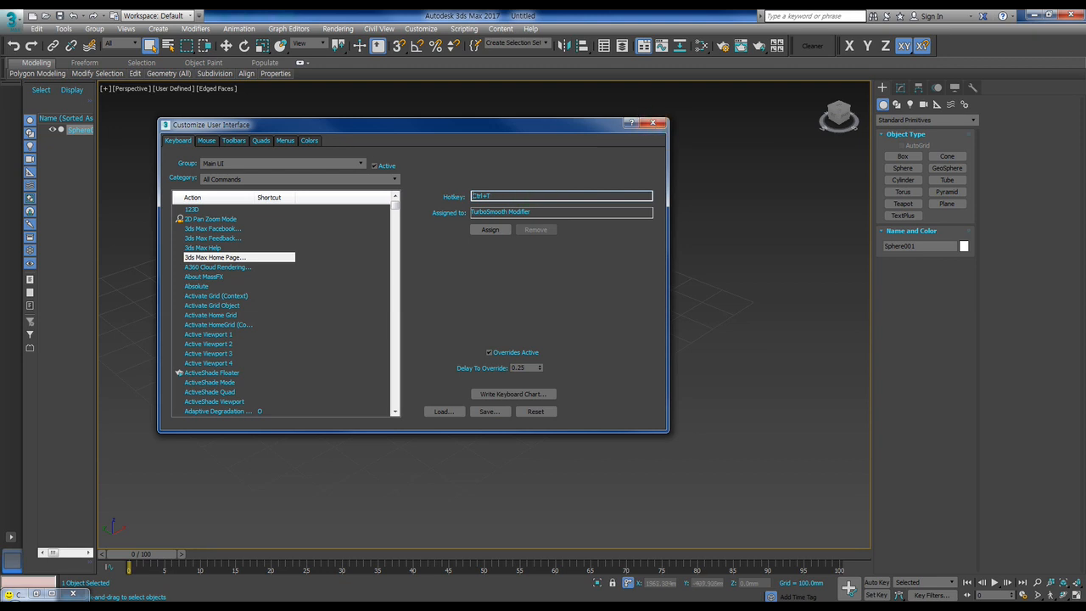
click(212, 287)
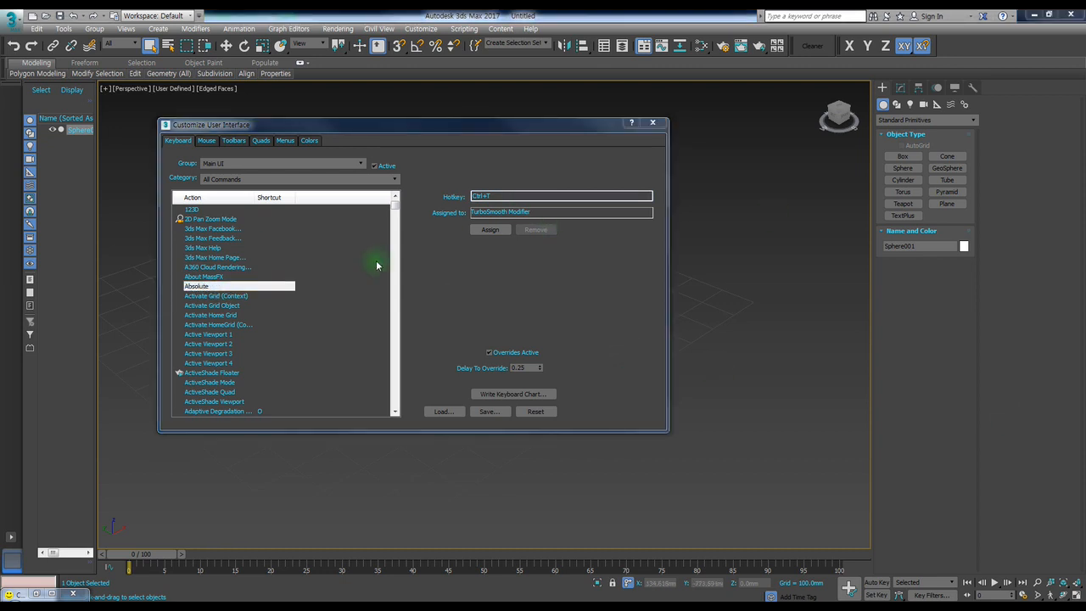
click(652, 122)
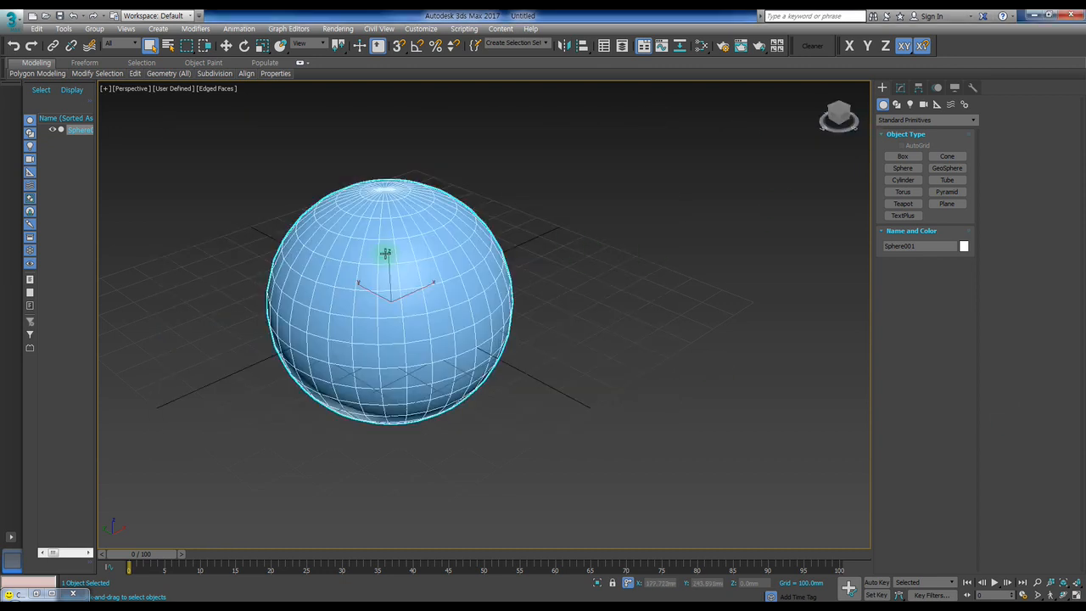
Step: Create a second sphere, about half the large sphere's size, on the grid beside it
key(ctrl+e)
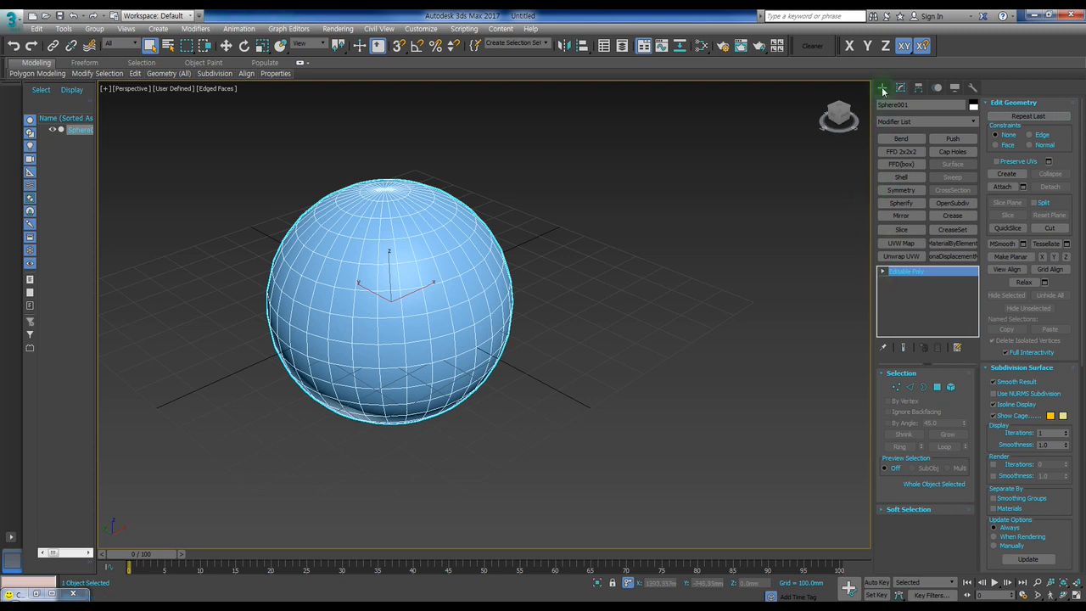
click(882, 87)
click(903, 169)
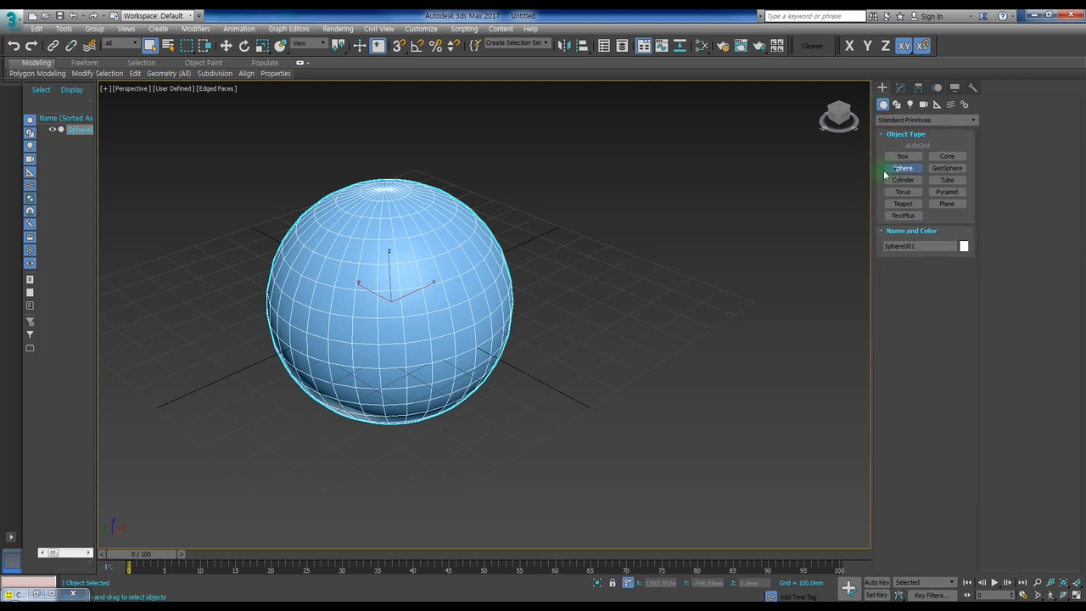
drag(621, 313, 639, 293)
right_click(744, 403)
Step: Attach the smaller sphere to the large editable poly sphere
click(418, 303)
click(646, 342)
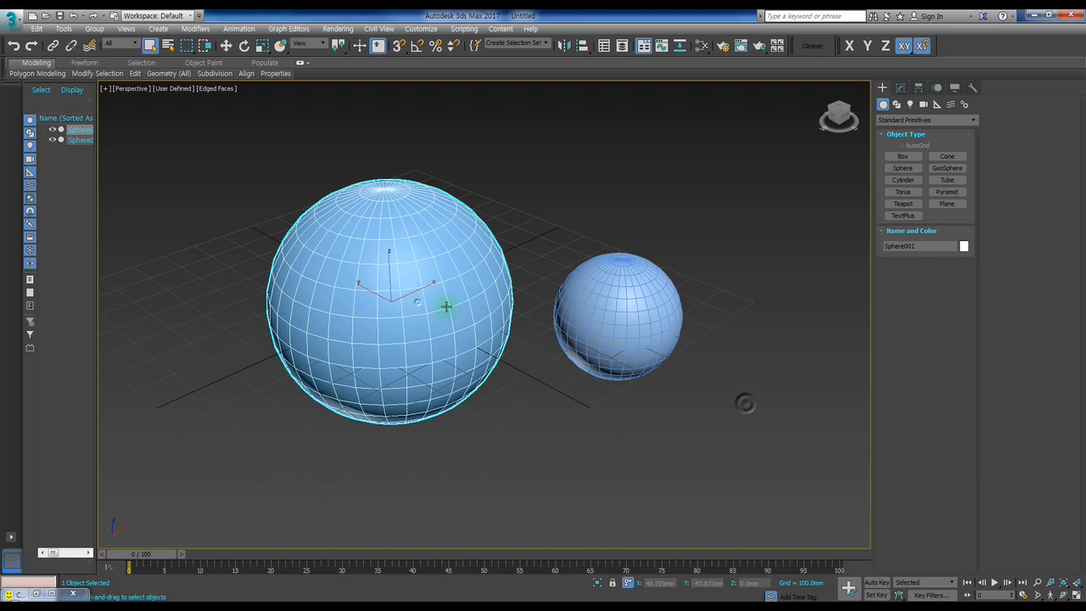
click(645, 342)
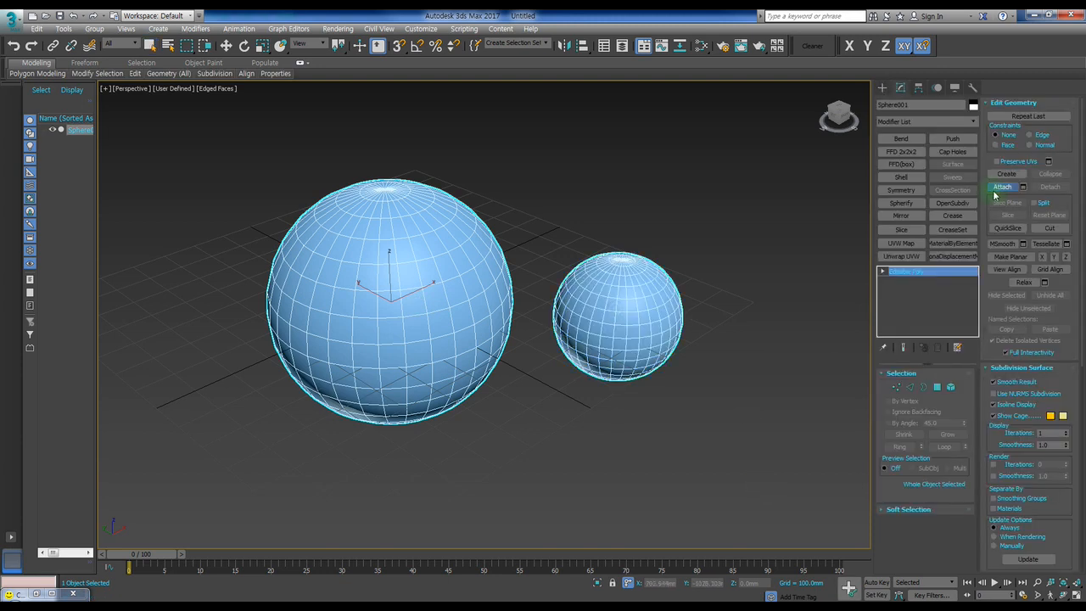
Step: Detach the smaller sphere's element as a separate object and leave everything deselected
click(949, 387)
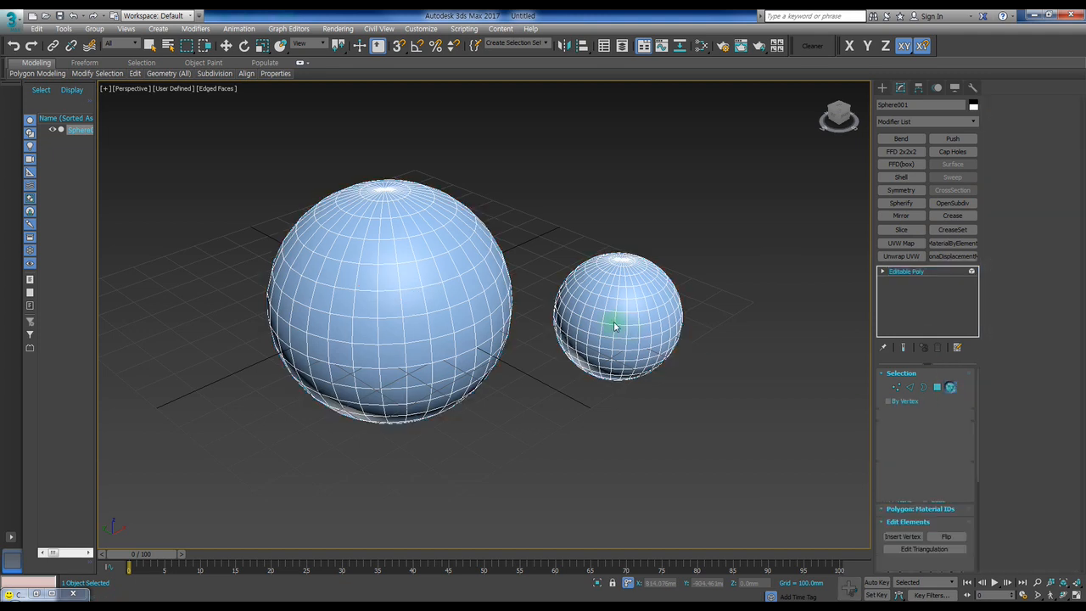
click(605, 318)
key(ctrl+d)
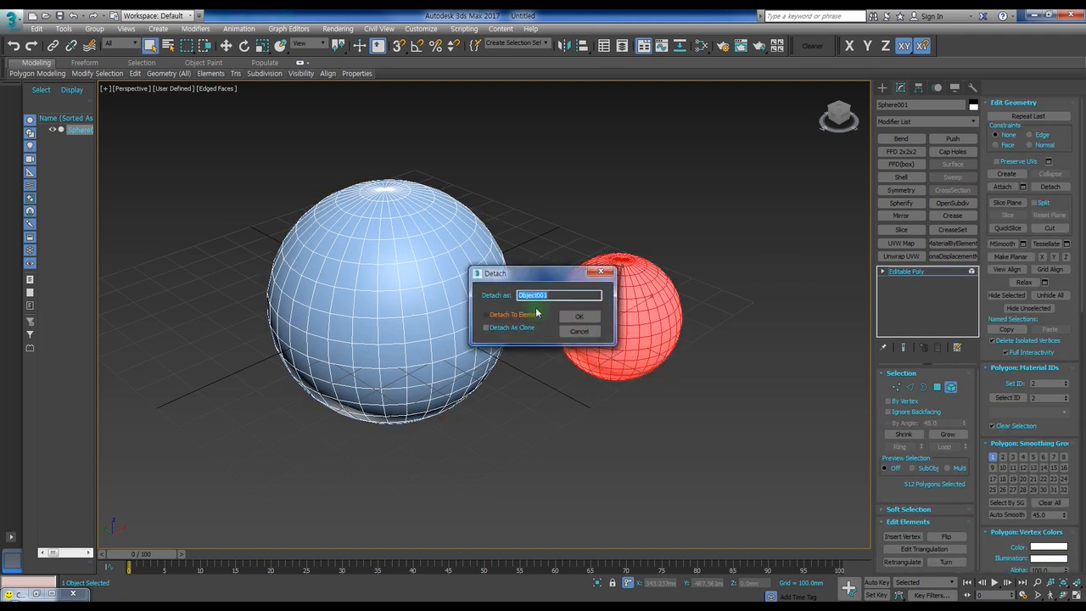
drag(520, 269, 545, 203)
click(604, 247)
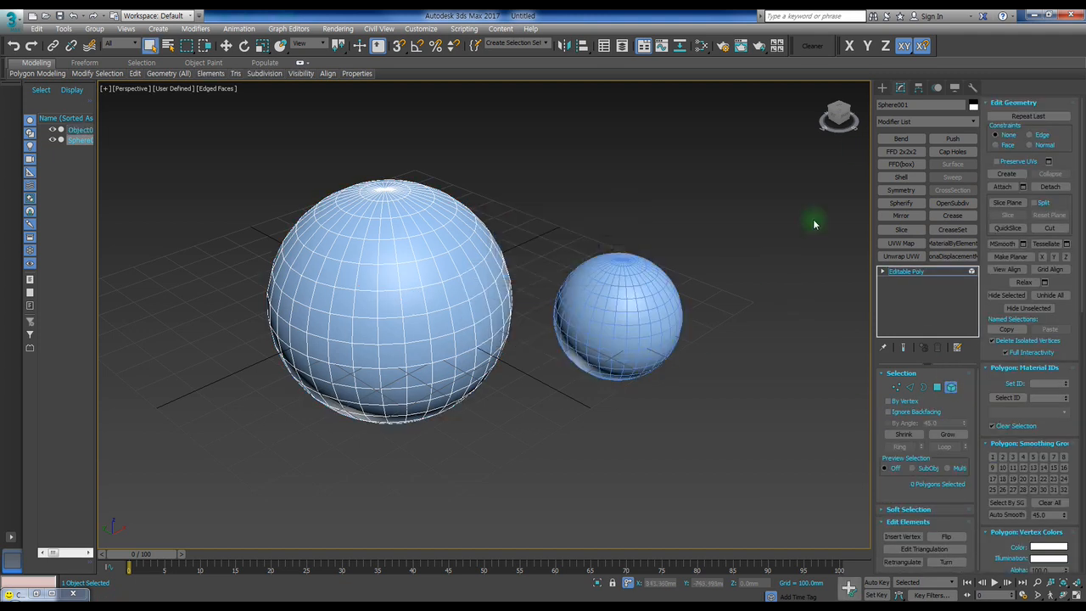
click(663, 169)
Step: Look up the commands assigned to the hotkeys Ctrl+A, Alt+A and Alt+D among All Commands in the keyboard customization
click(420, 28)
click(418, 44)
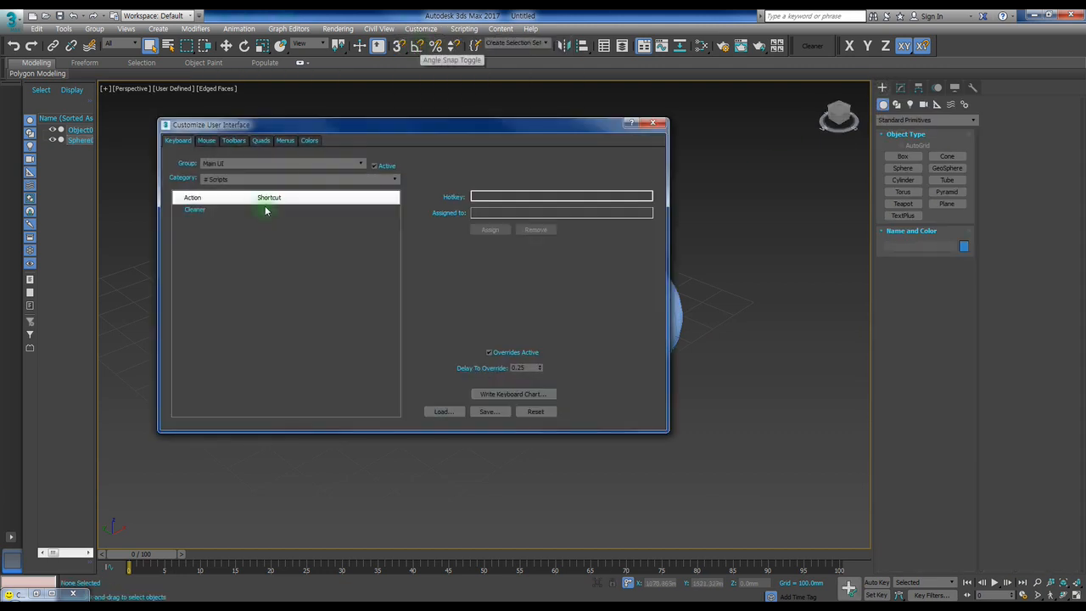
click(260, 180)
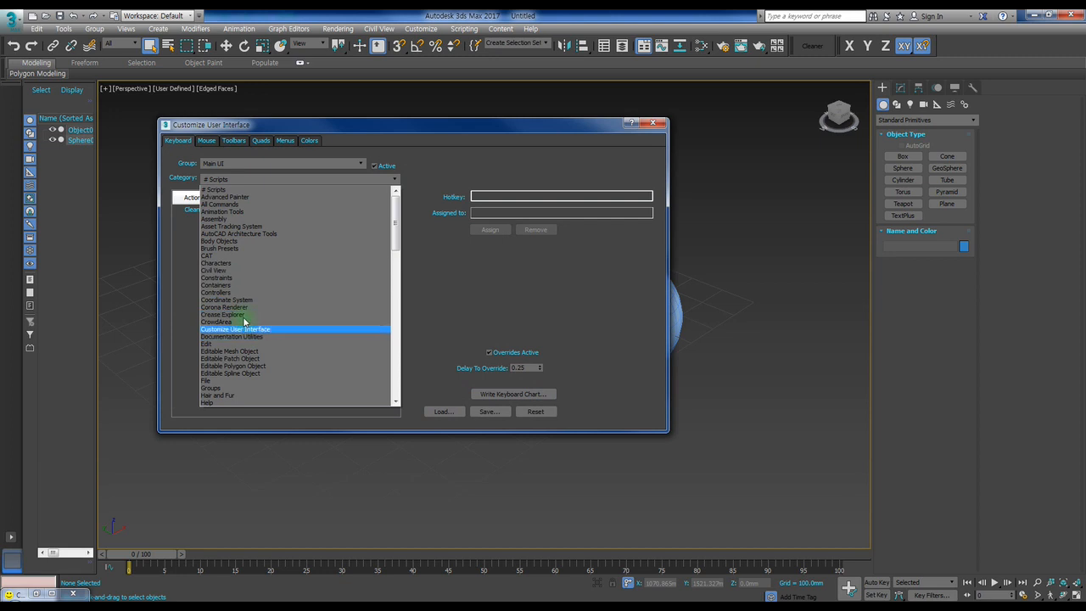
click(227, 206)
click(495, 194)
key(ctrl+a)
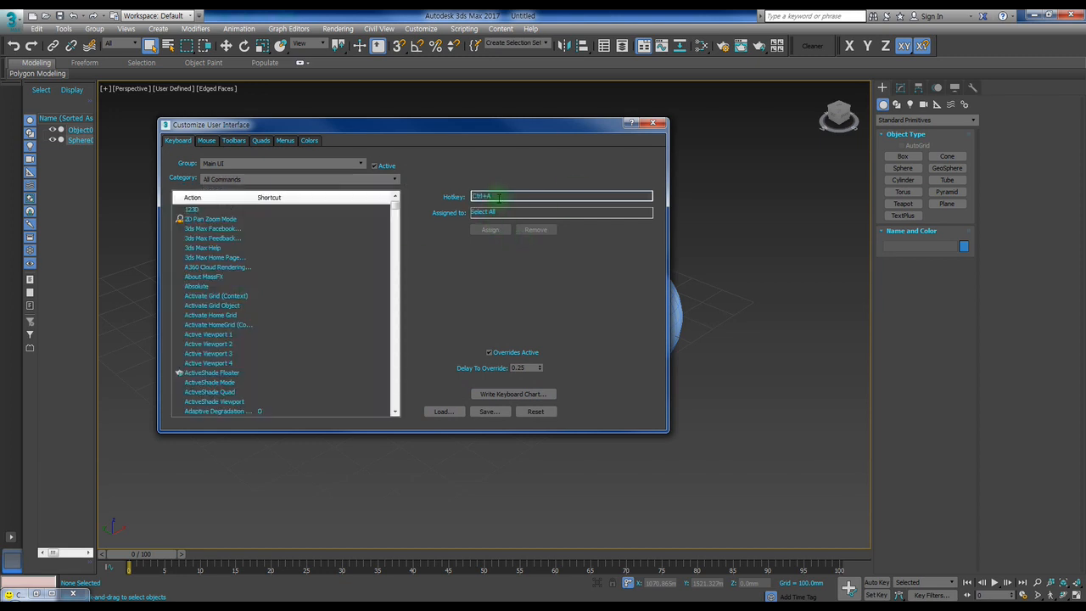
key(alt+a)
click(482, 195)
key(alt+d)
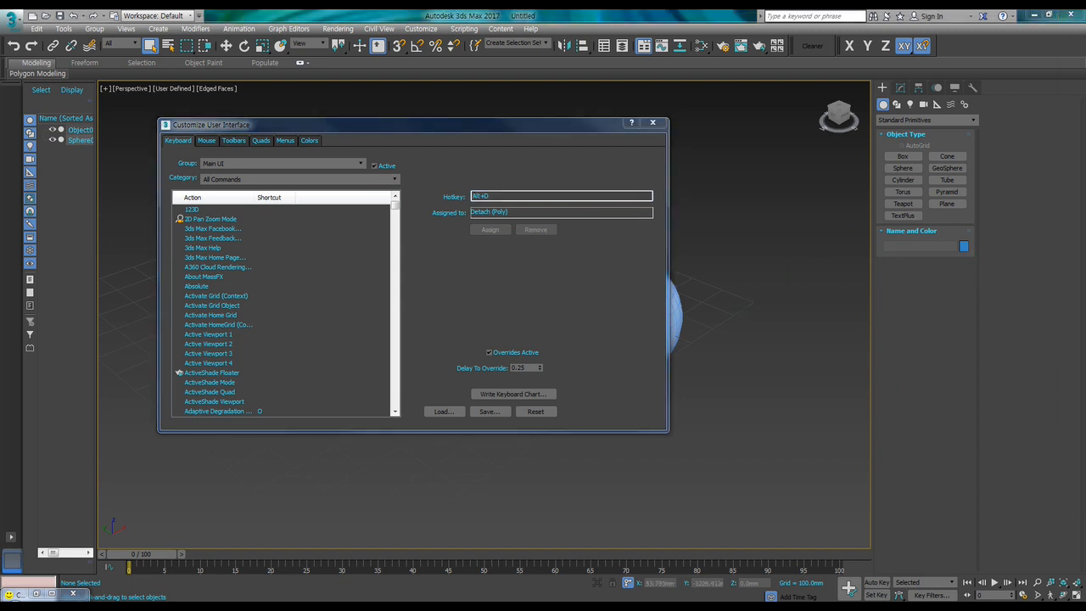
Step: Switch to the Excel hotkey sheet and review the entries for group, isolate selection, cut, cap and collapse
drag(1085, 35, 676, 8)
click(68, 464)
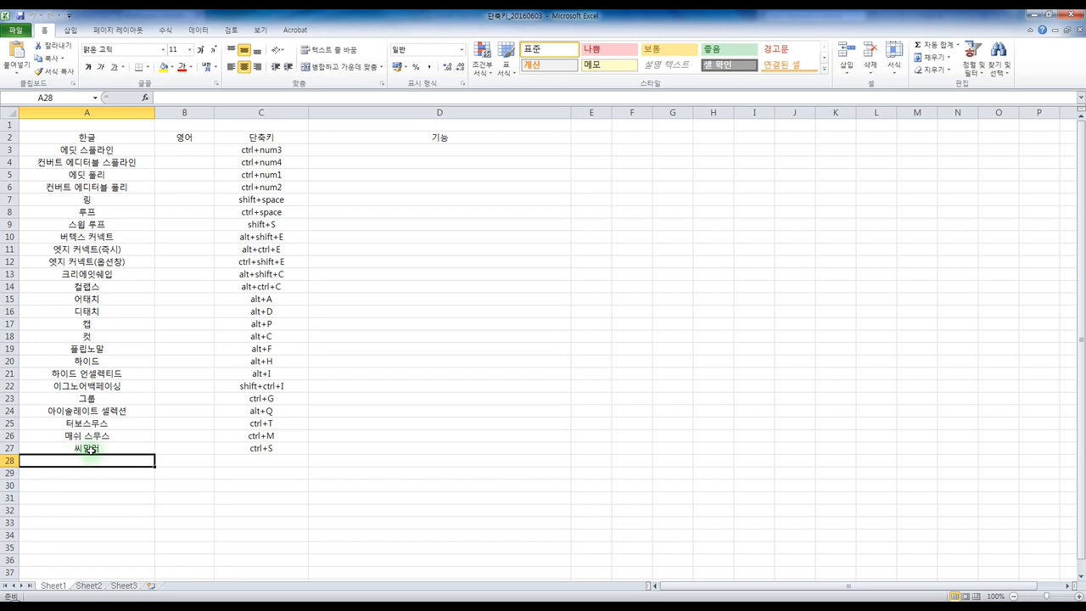
click(108, 399)
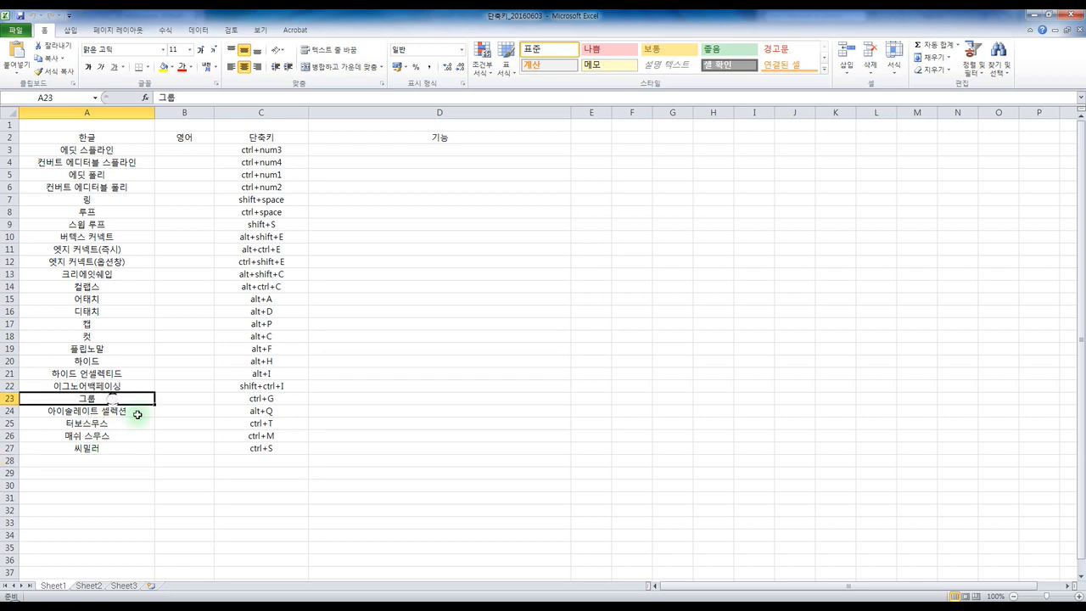
click(87, 409)
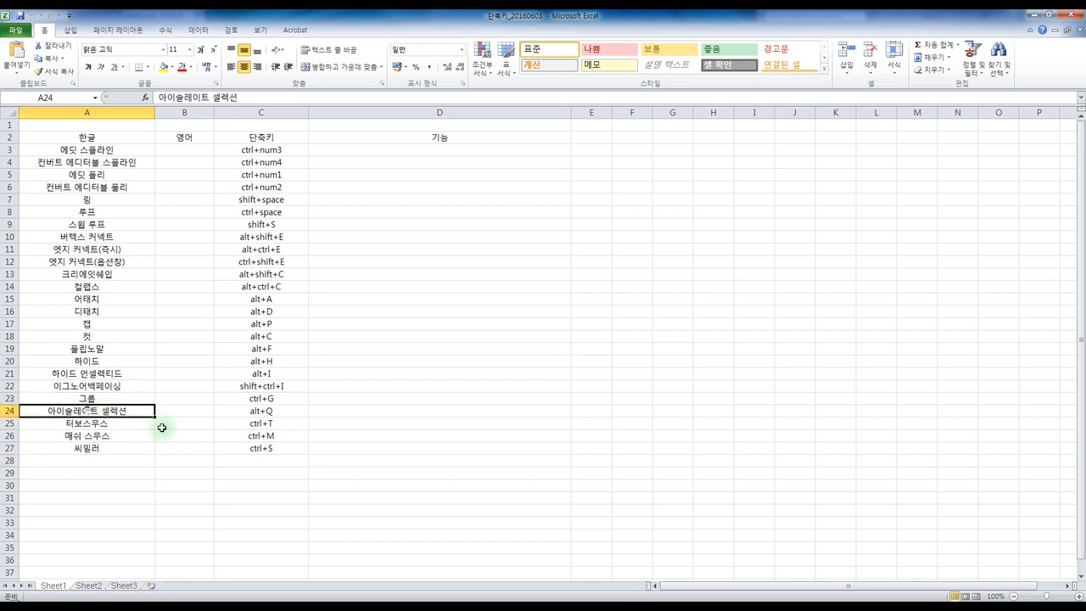
click(120, 398)
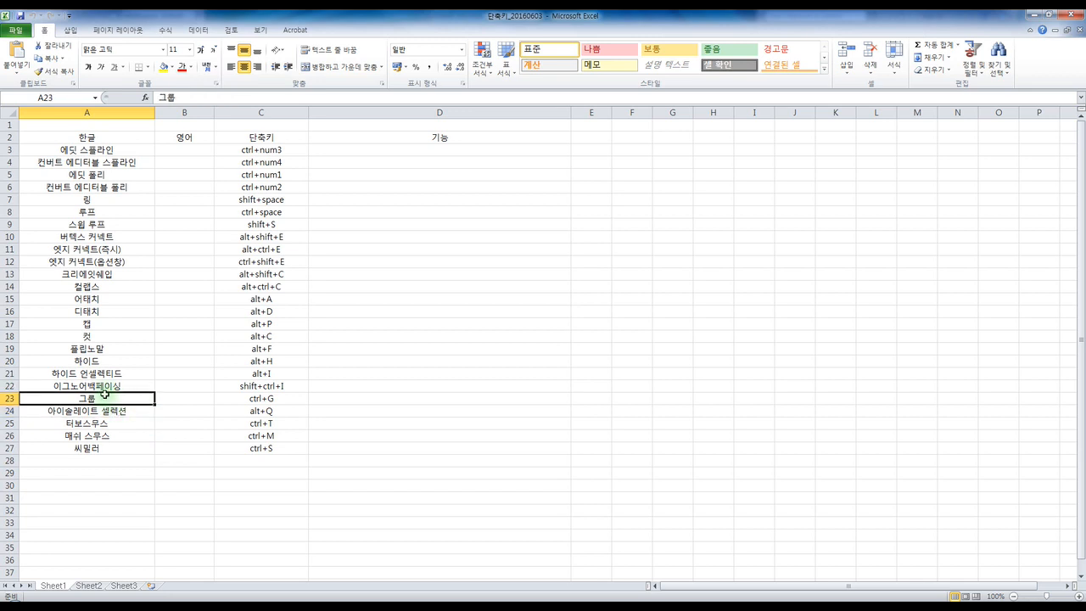
click(95, 336)
click(96, 325)
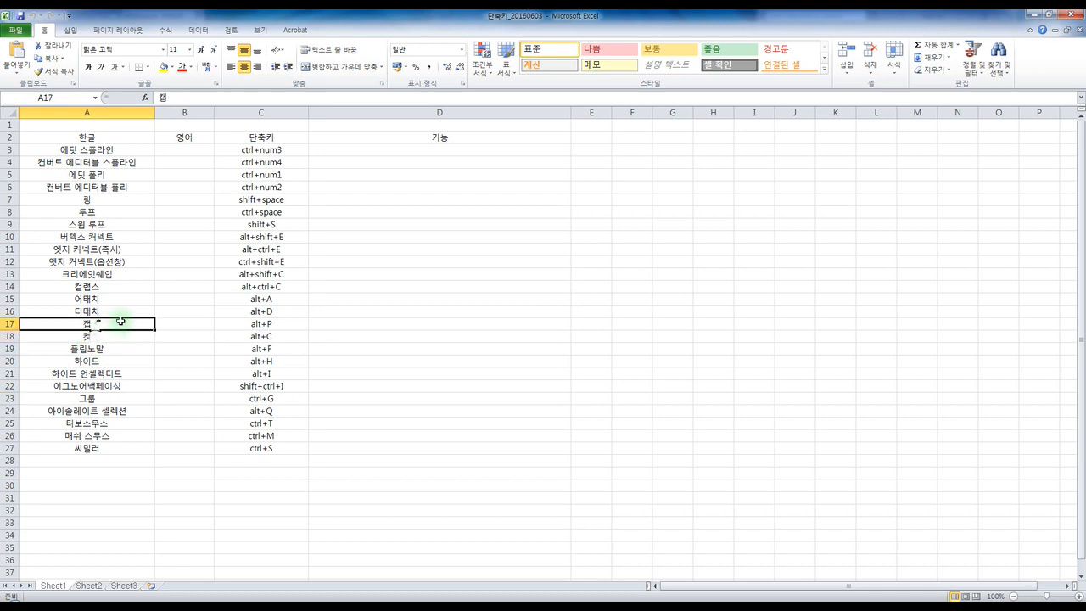
click(93, 288)
Step: Compare the instant edge connect and edge connect with options entries, and check the instant version's hotkey cell
click(119, 249)
click(117, 261)
click(119, 249)
click(117, 261)
click(119, 250)
click(117, 262)
click(119, 250)
click(117, 261)
click(119, 250)
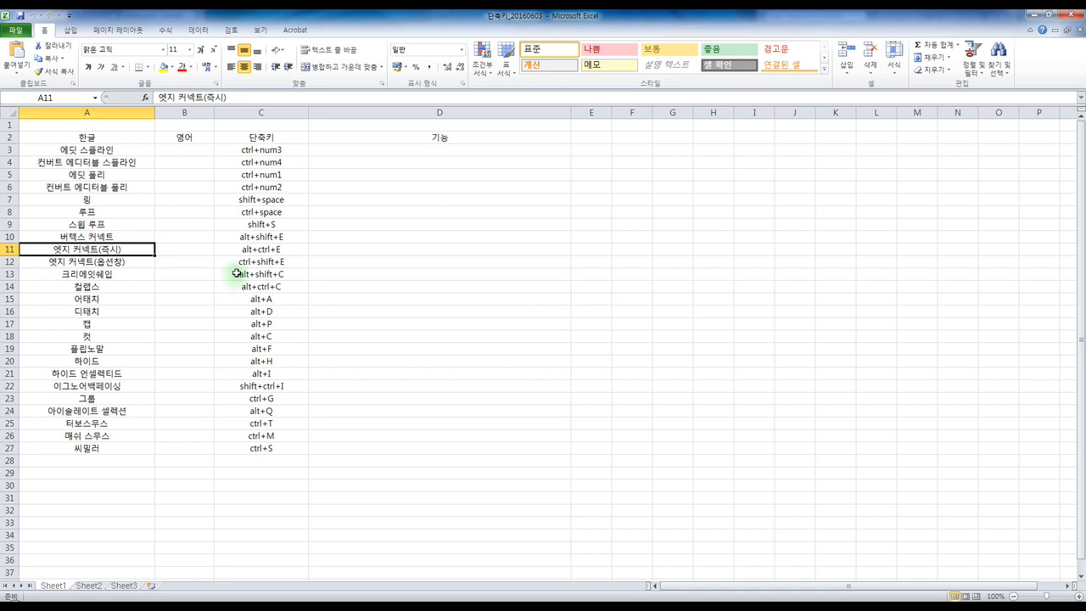
click(259, 249)
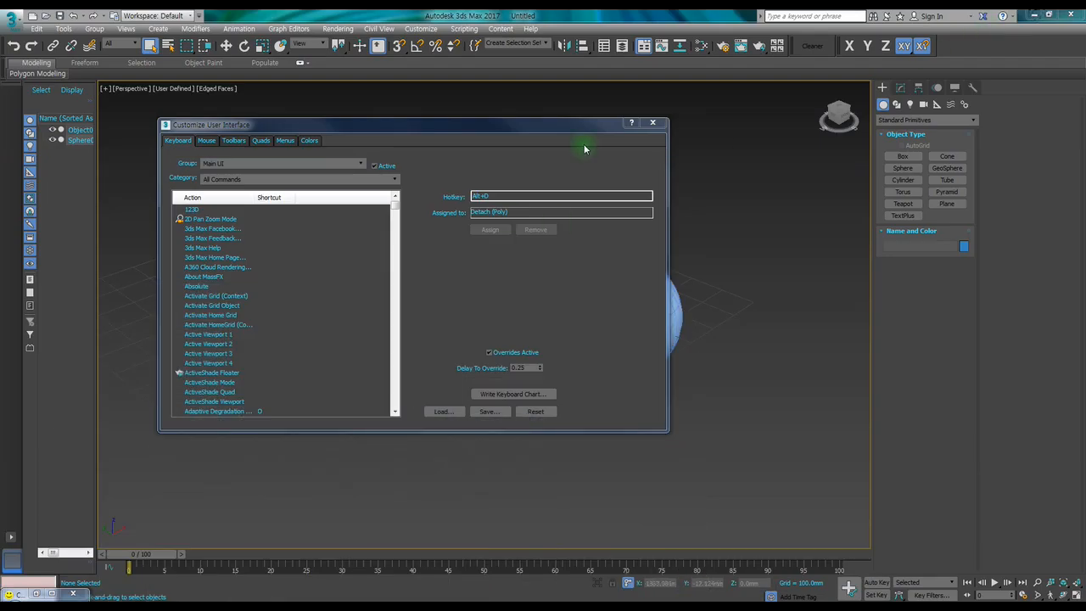
Step: Back in 3ds Max, connect two diagonally opposite vertices on the large sphere with an edge, and select further vertices nearby
click(419, 293)
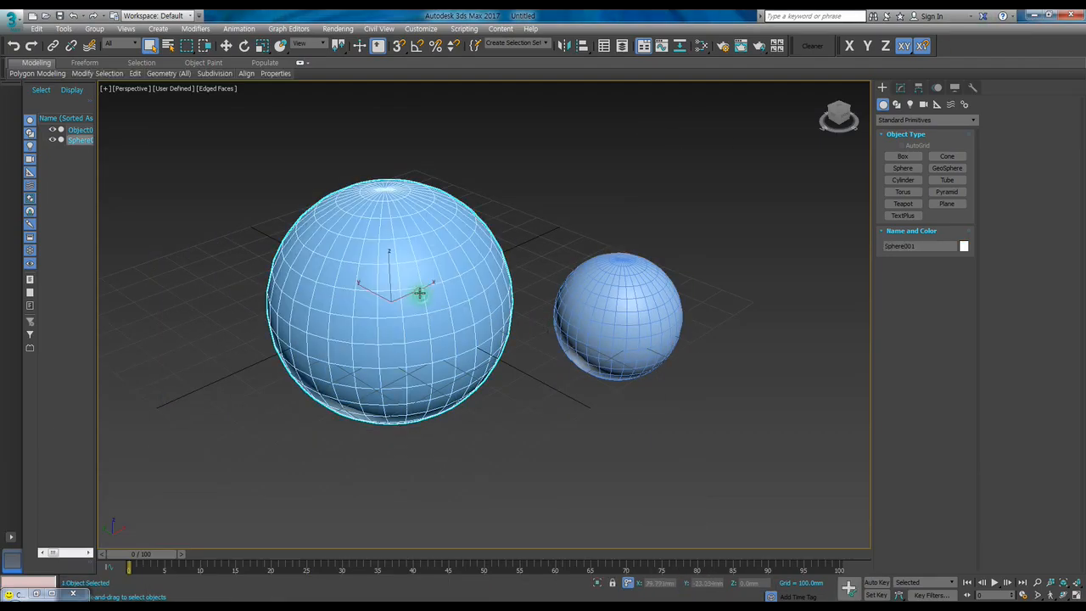
key(1)
scroll(383, 275, up, 3)
click(376, 261)
ctrl+drag(404, 290, 414, 300)
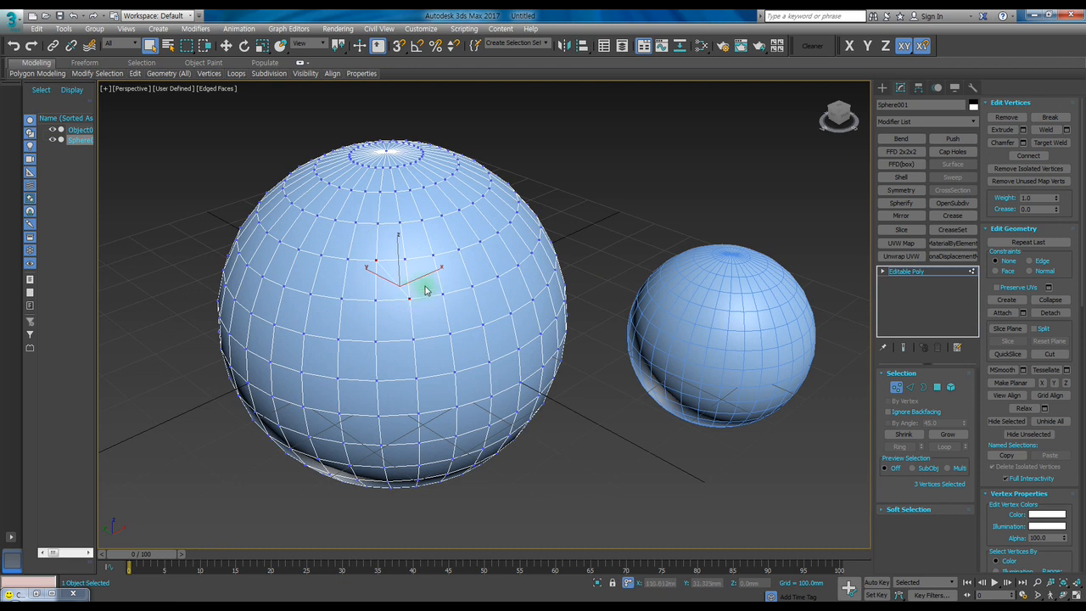
click(458, 248)
click(471, 287)
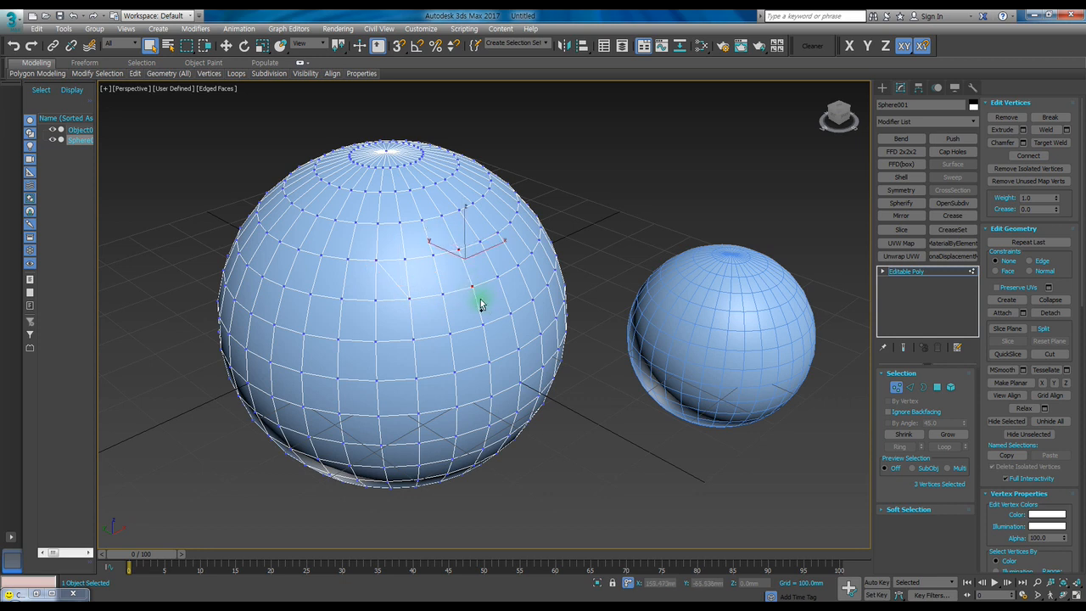
ctrl+click(547, 286)
Step: At edge level, connect two neighbouring horizontal edges on the large sphere's front with a new vertical edge
click(909, 387)
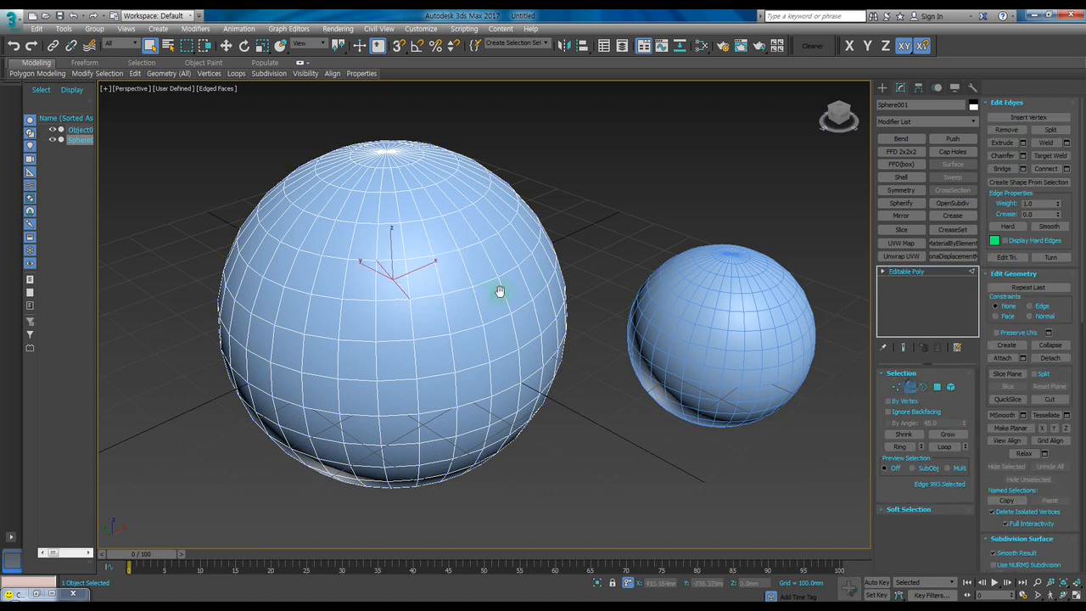
click(479, 328)
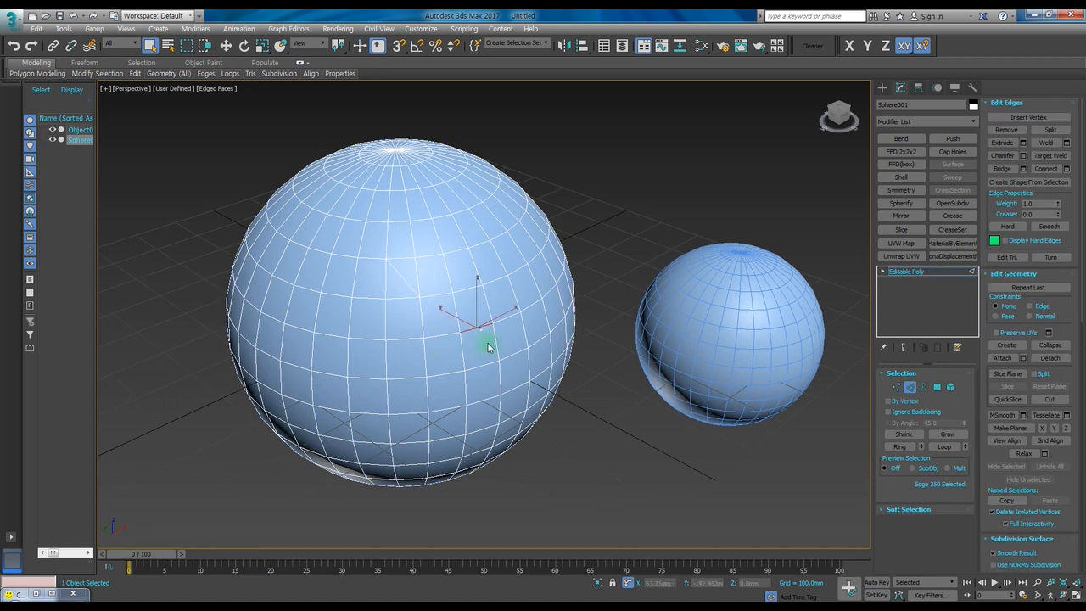
key(alt+e)
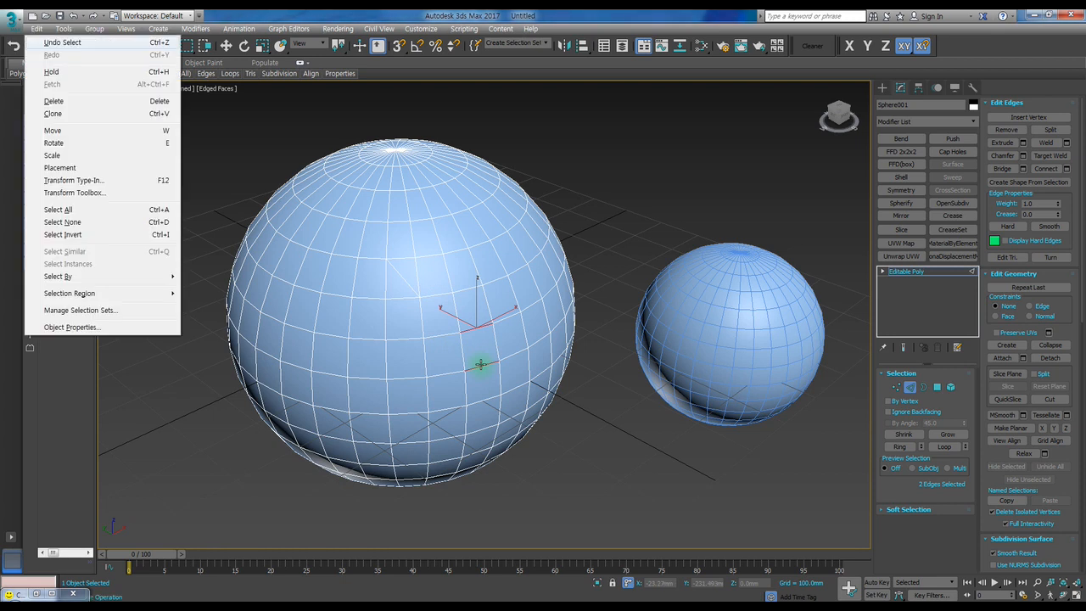
key(Escape)
key(ctrl+z)
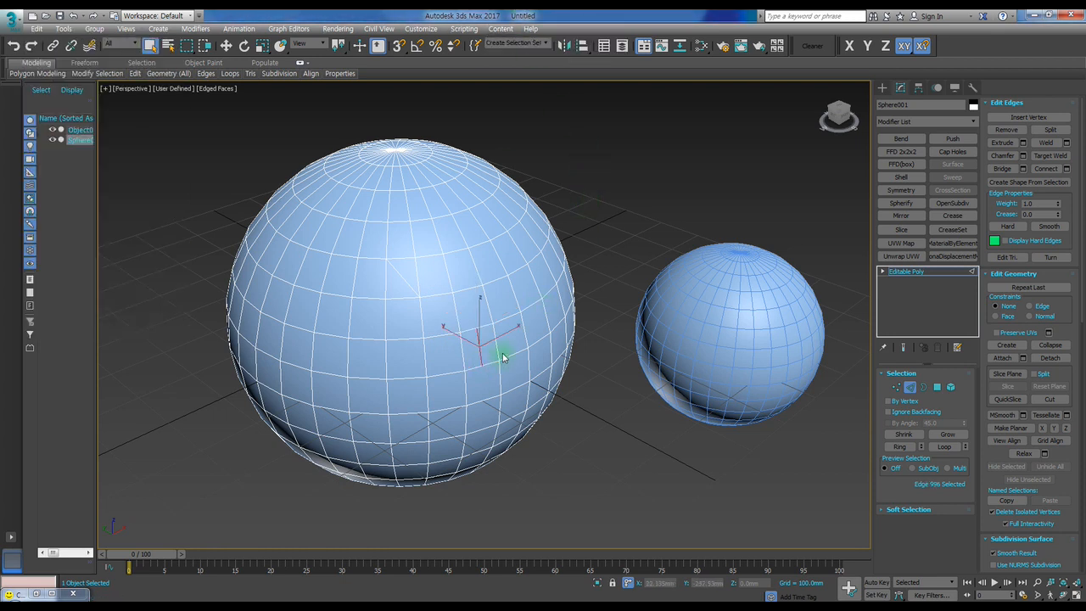
Step: Remove the connected vertical edge and the diagonal edge from the large sphere's front
scroll(502, 356, up, 5)
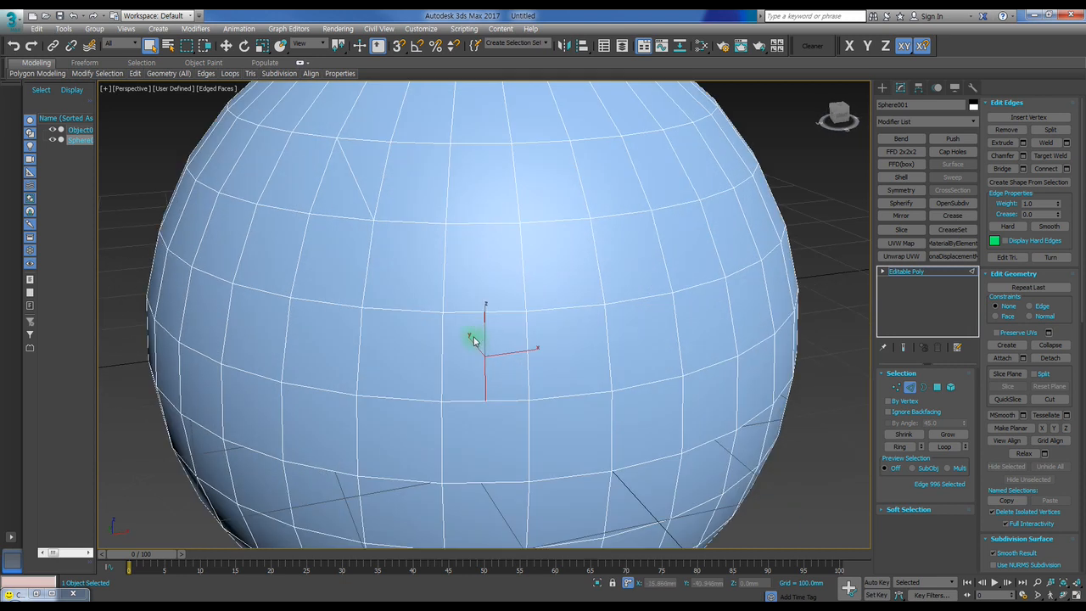
middle_drag(508, 332, 498, 317)
scroll(485, 298, down, 4)
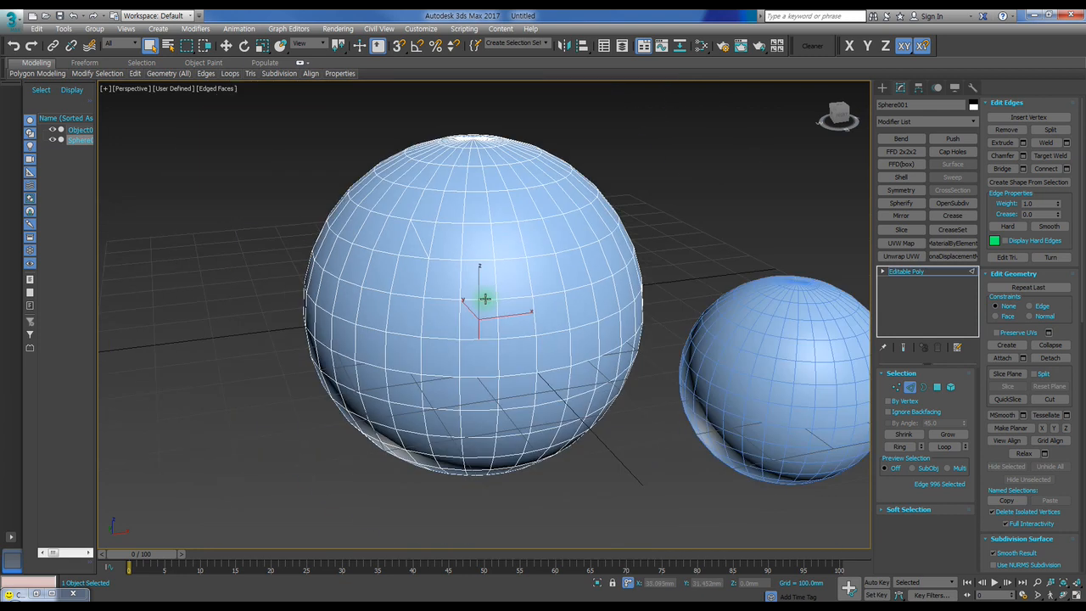
mouse_move(415, 294)
alt+middle_down()
mouse_move(492, 274)
mouse_move(405, 290)
alt+middle_up()
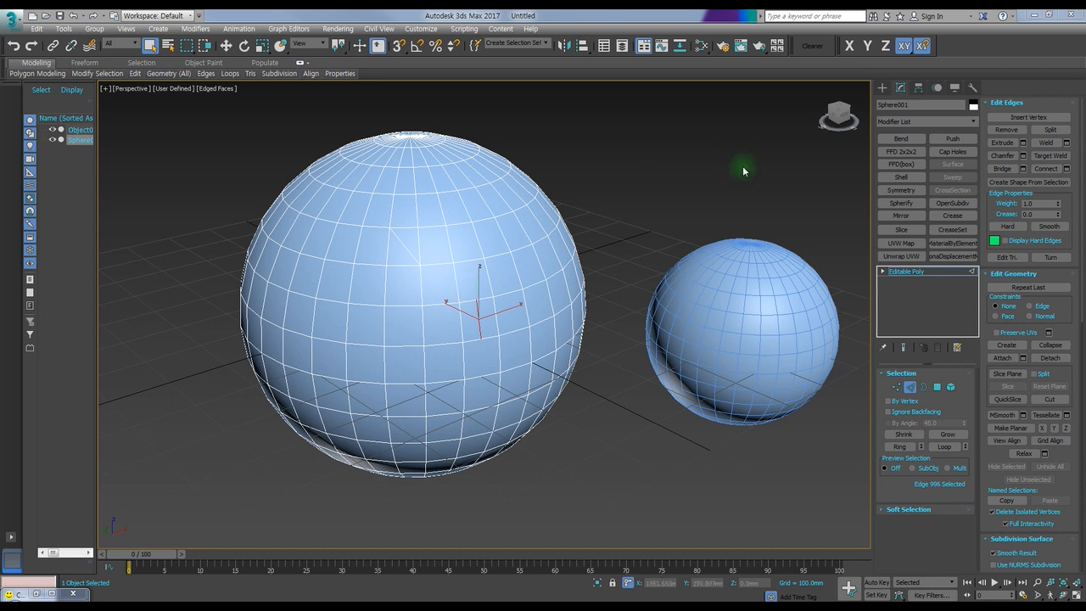
click(777, 117)
click(479, 309)
key(BackSpace)
click(400, 246)
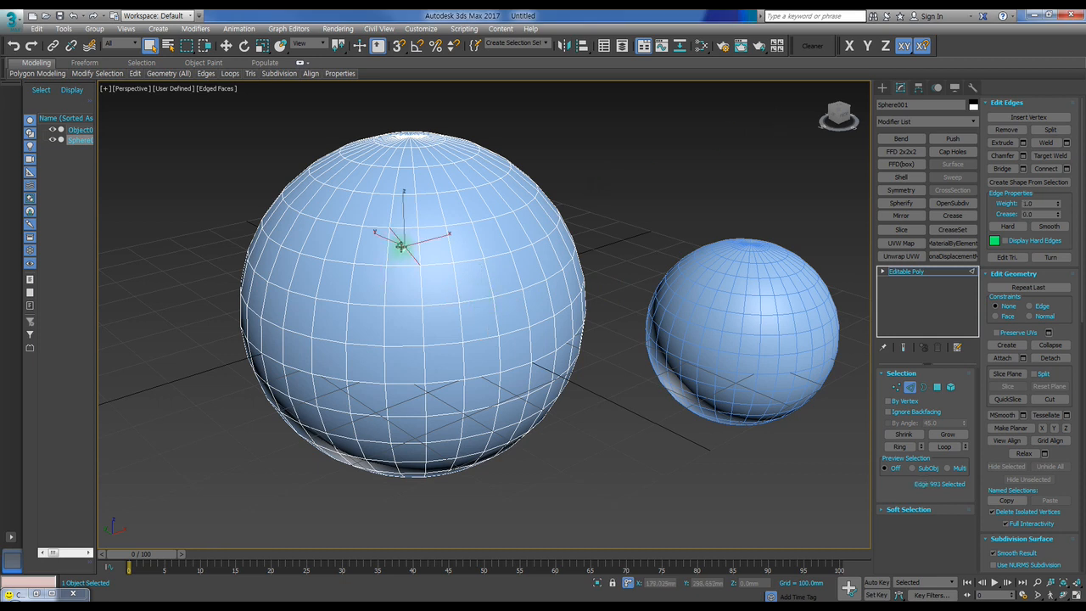
key(BackSpace)
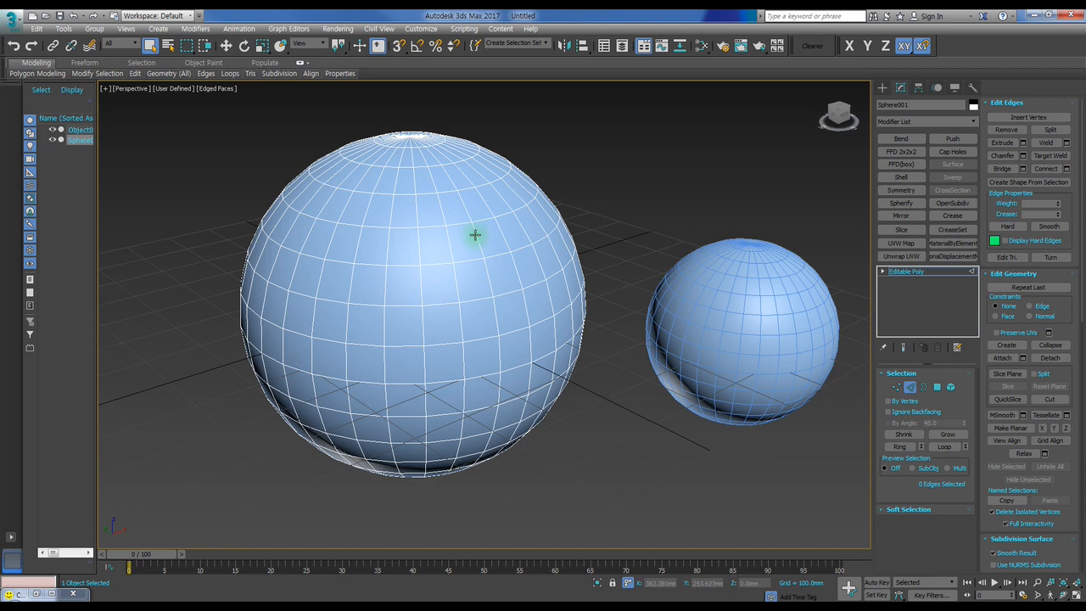
Step: Switch to the Excel hotkey sheet, check the instant edge connect hotkey cell, and return to 3ds Max
click(234, 606)
click(370, 407)
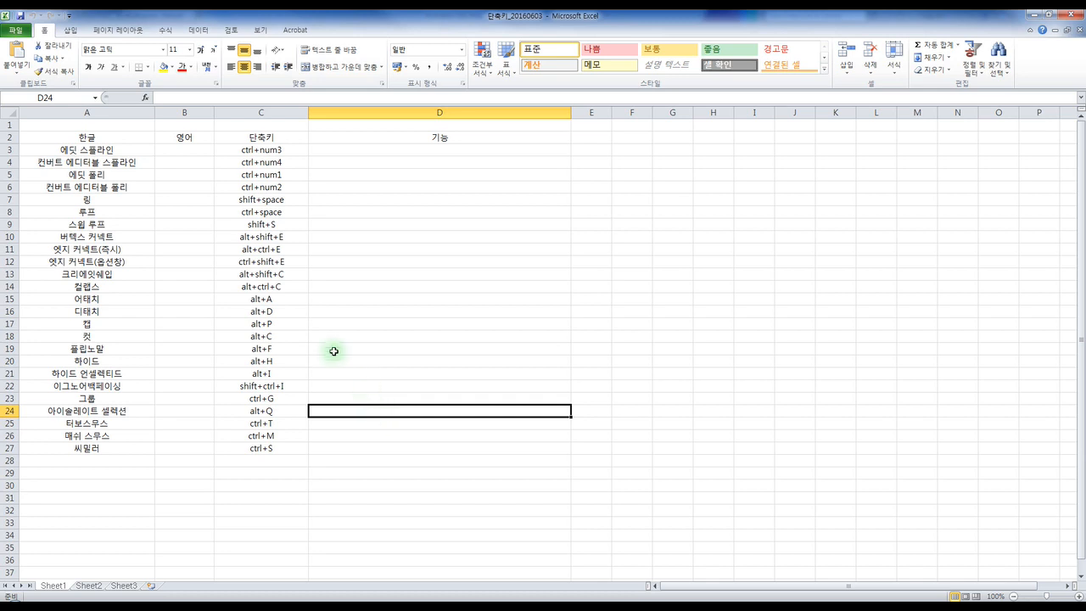
click(236, 248)
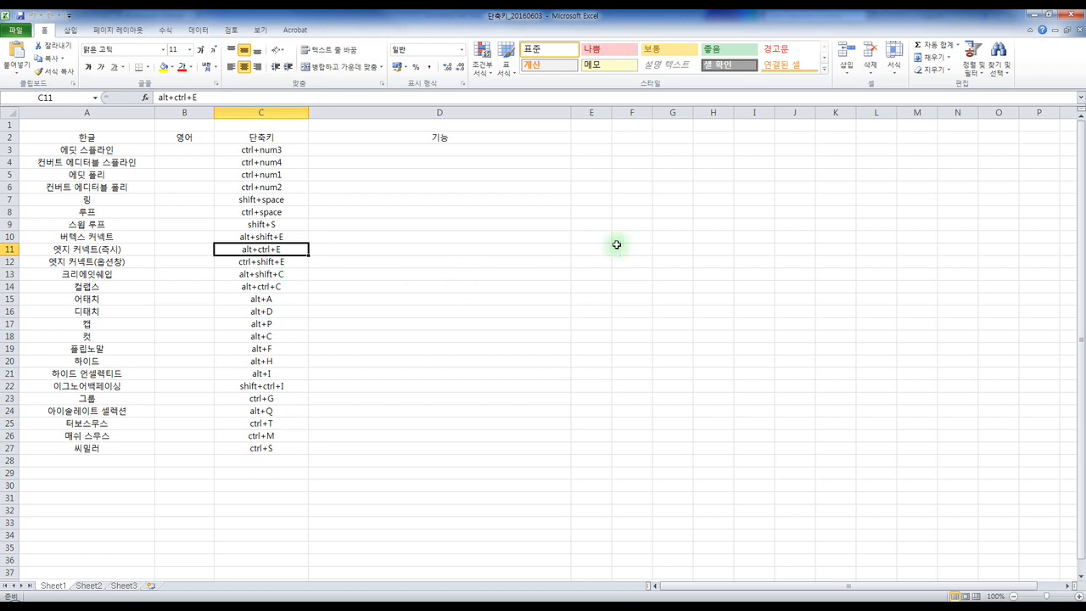
drag(507, 19, 1085, 56)
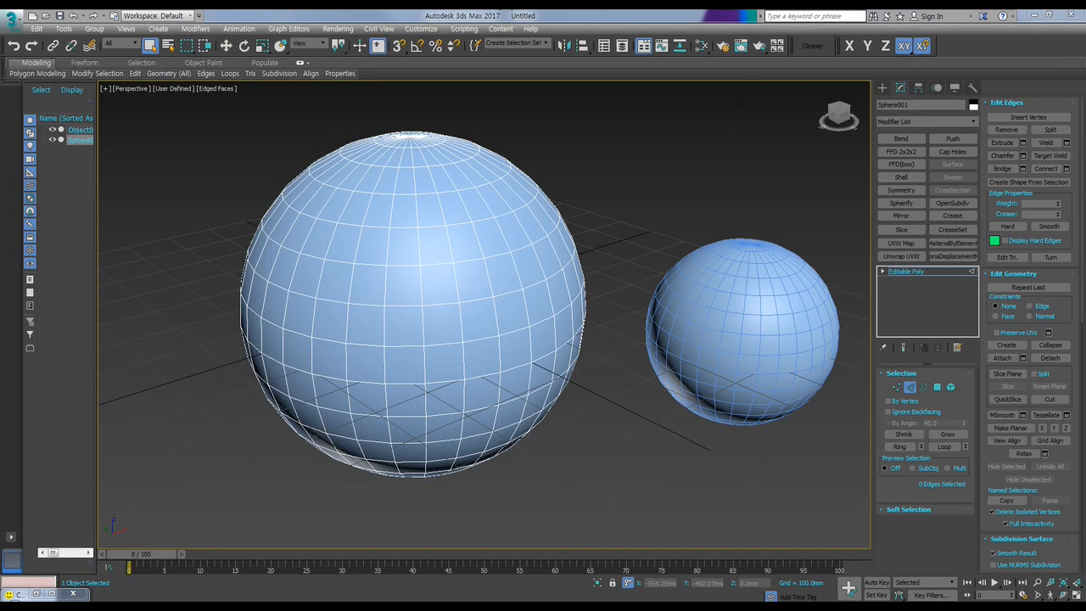
Step: Open the Customize User Interface settings, view the color options, and move the dialog clear of the large sphere
middle_drag(606, 200, 482, 209)
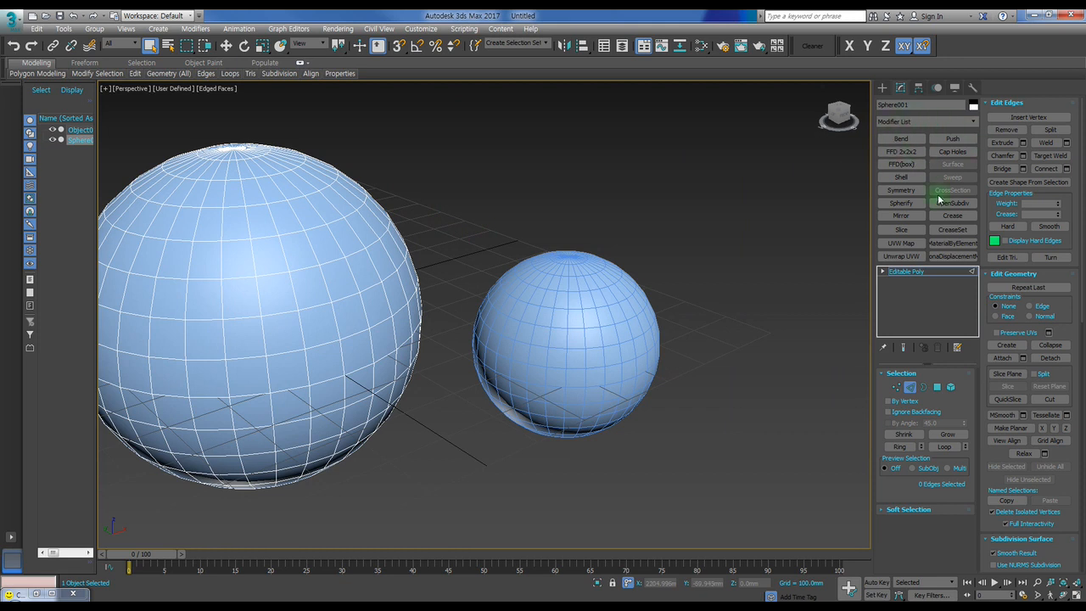
middle_drag(490, 201, 552, 182)
click(420, 28)
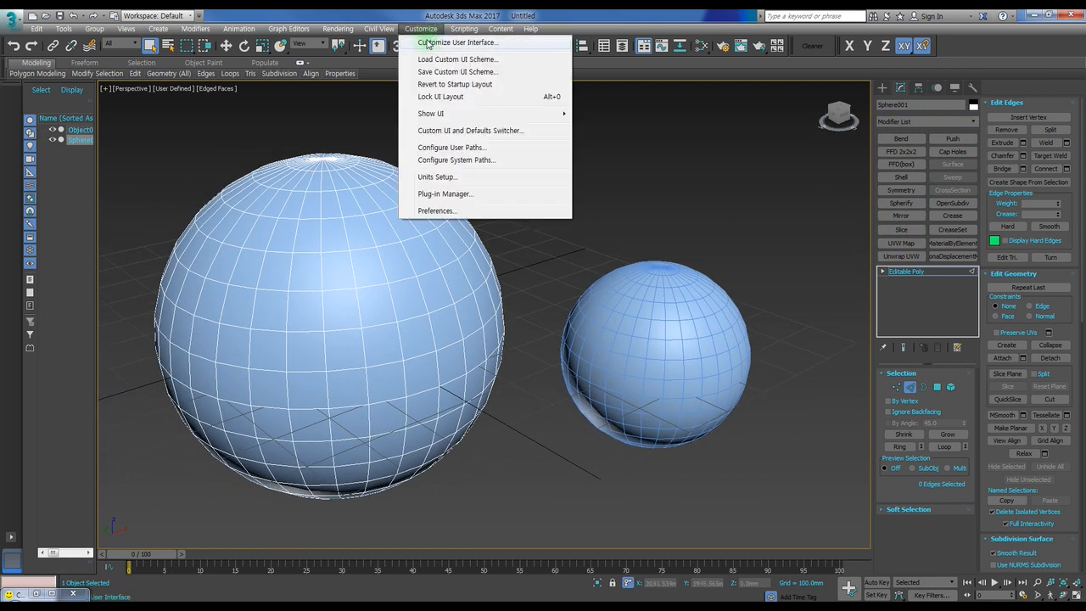
click(427, 43)
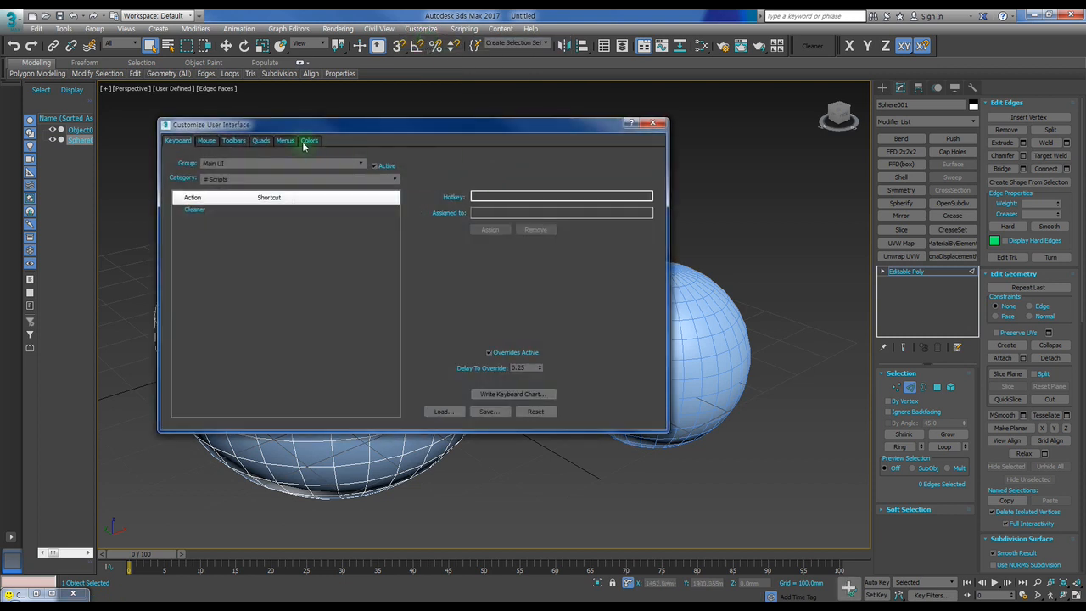
click(307, 142)
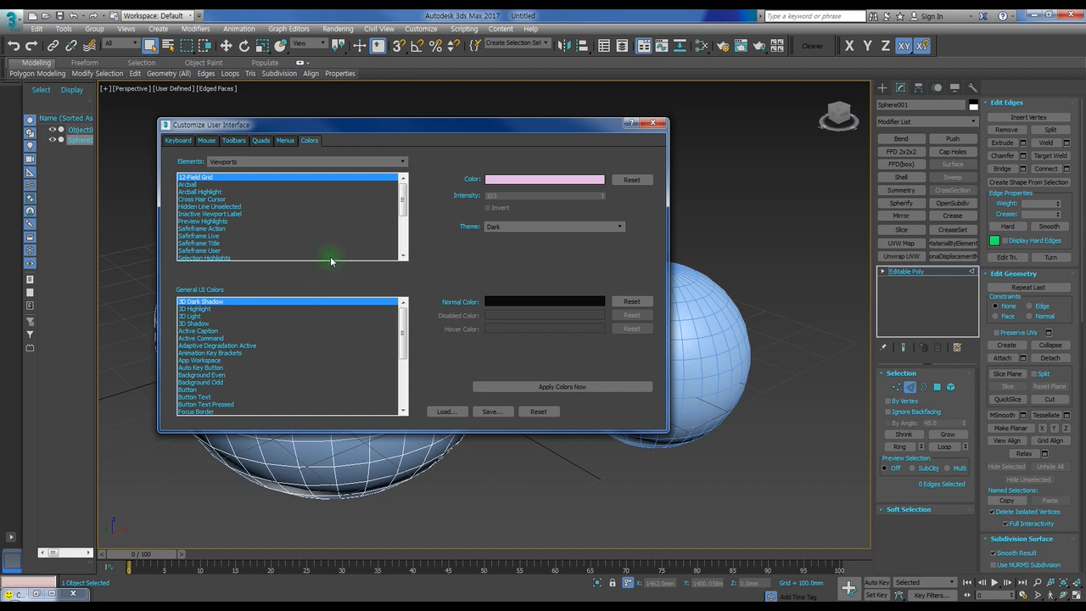
drag(421, 123, 571, 102)
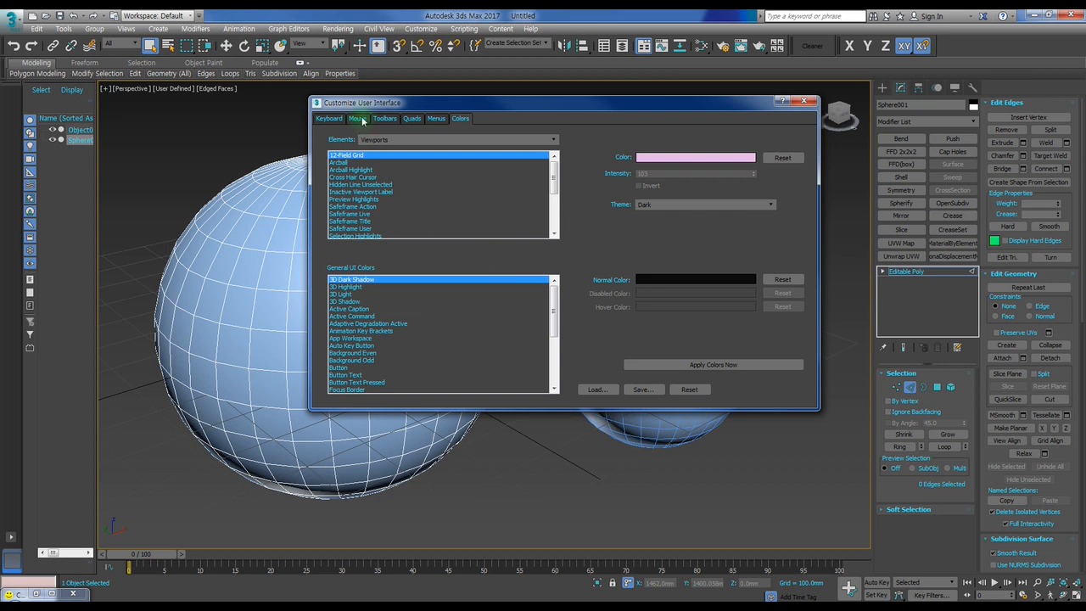
drag(404, 105, 430, 107)
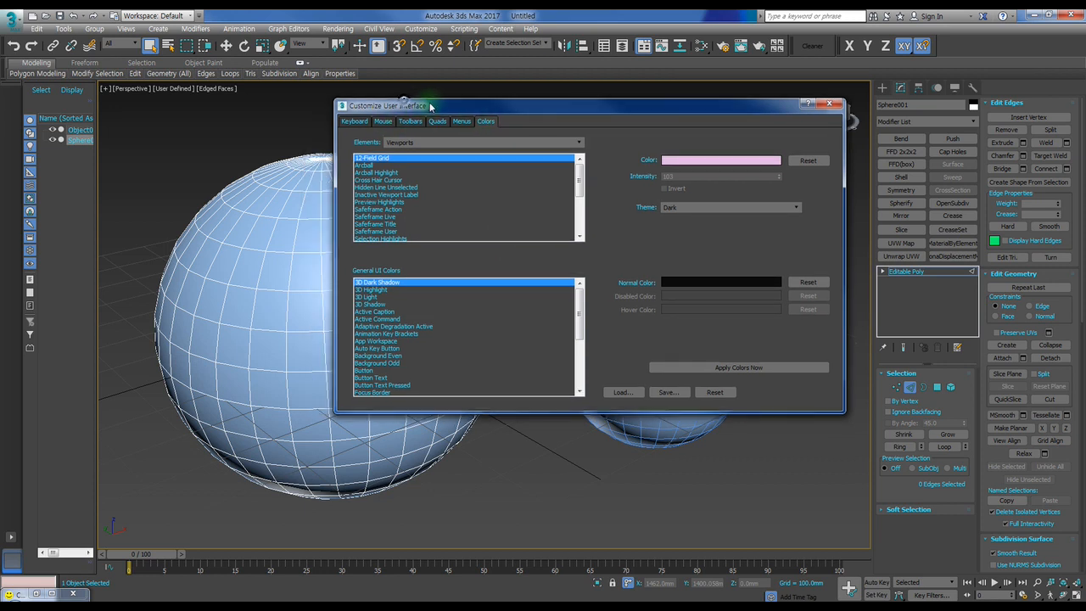
Step: Examine the mouse control settings and test zooming about the mouse point and panning in the perspective viewport
click(382, 123)
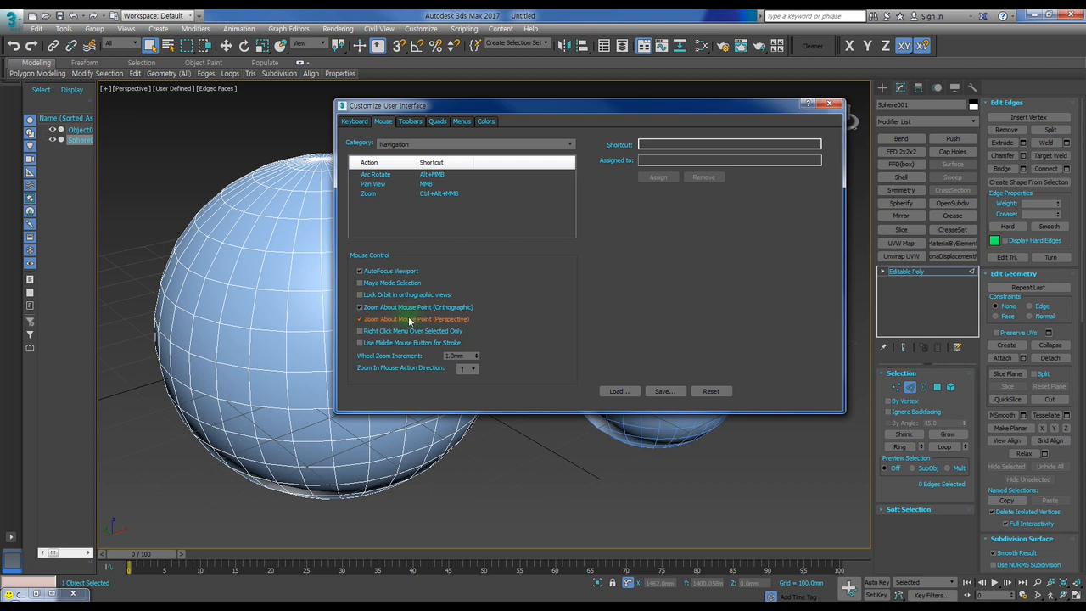
middle_drag(283, 289, 153, 261)
scroll(204, 273, down, 5)
scroll(218, 231, up, 5)
scroll(203, 251, up, 4)
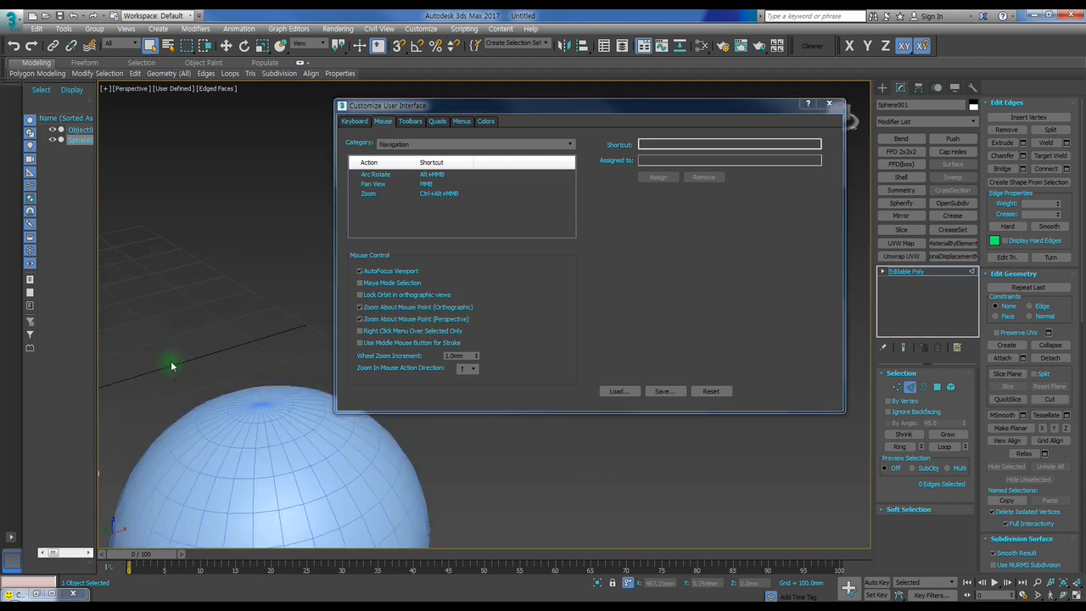
scroll(169, 367, down, 10)
scroll(175, 355, up, 5)
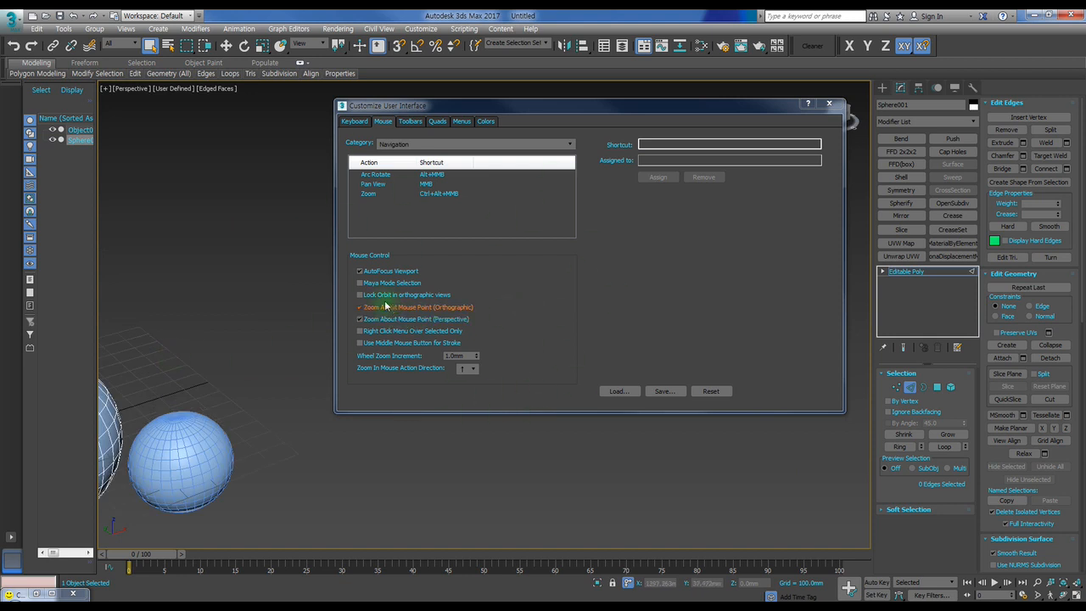
scroll(250, 412, up, 3)
scroll(107, 420, up, 6)
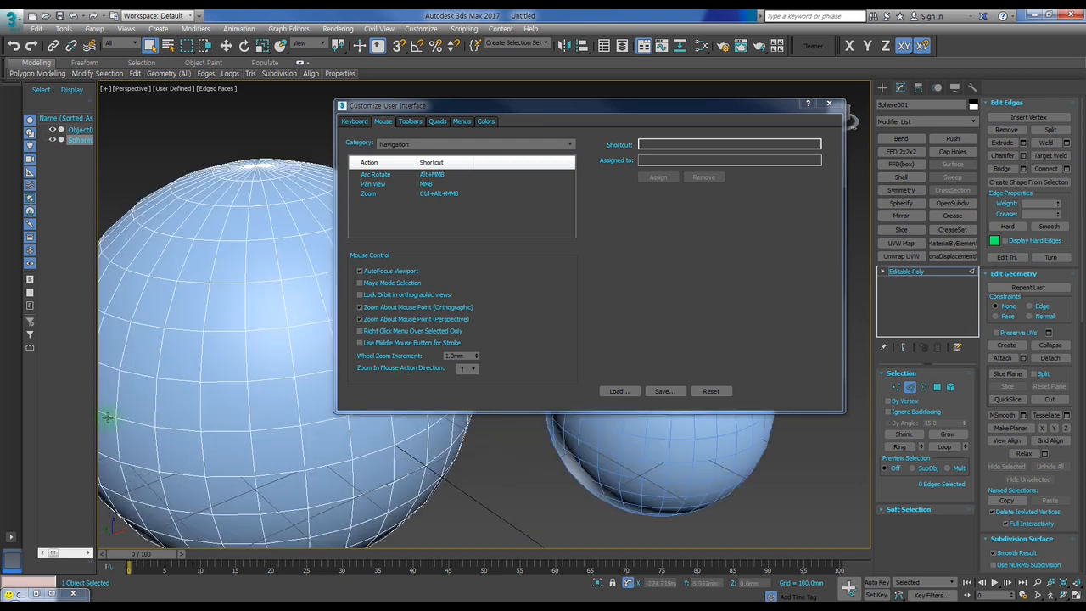
scroll(106, 416, down, 5)
scroll(247, 429, up, 2)
scroll(280, 428, up, 2)
scroll(322, 429, up, 2)
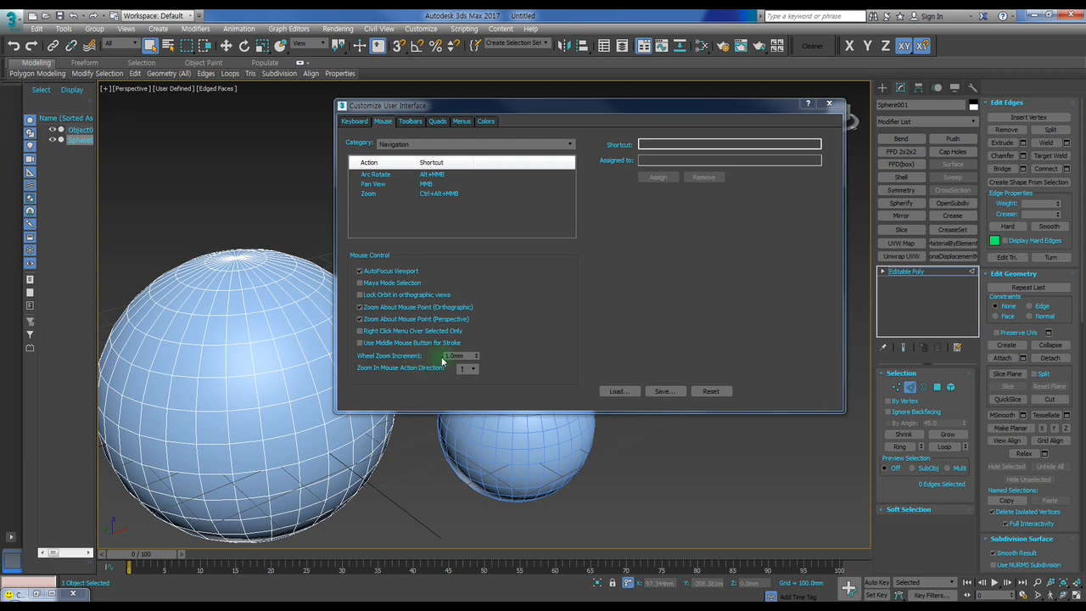
middle_drag(238, 346, 242, 318)
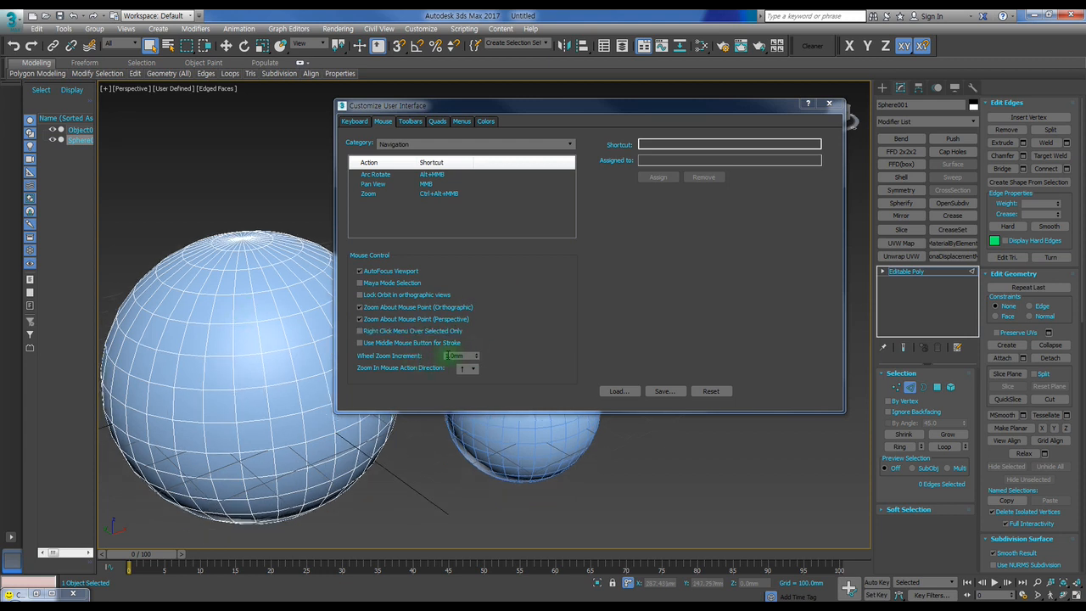
middle_drag(245, 334, 241, 351)
Step: Review the toolbar customization settings, listing the All Commands category and looking through the available toolbars
click(408, 122)
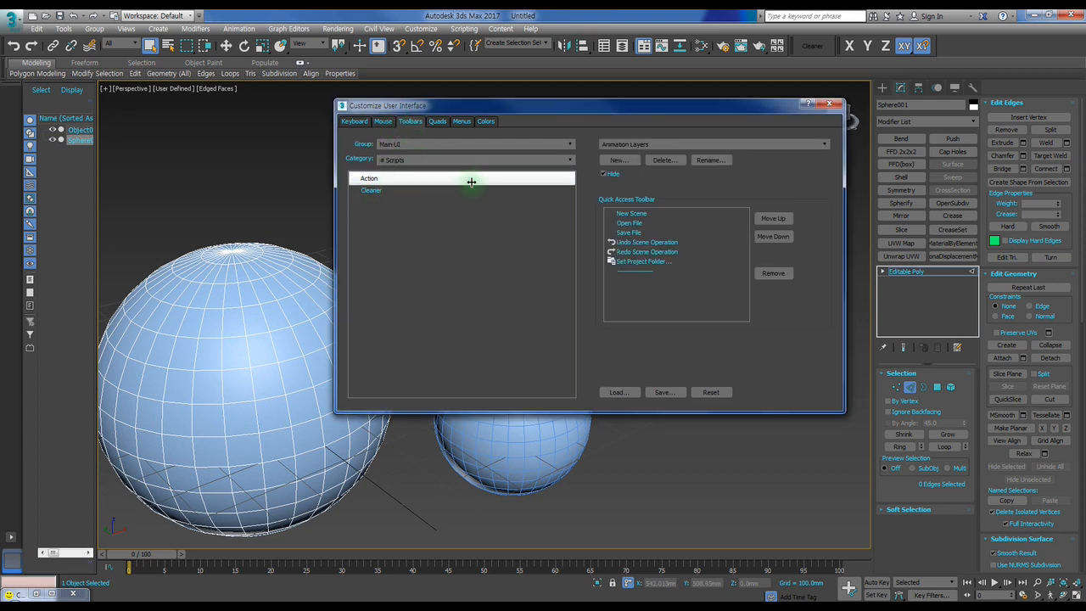
click(419, 161)
click(409, 172)
click(424, 159)
click(410, 178)
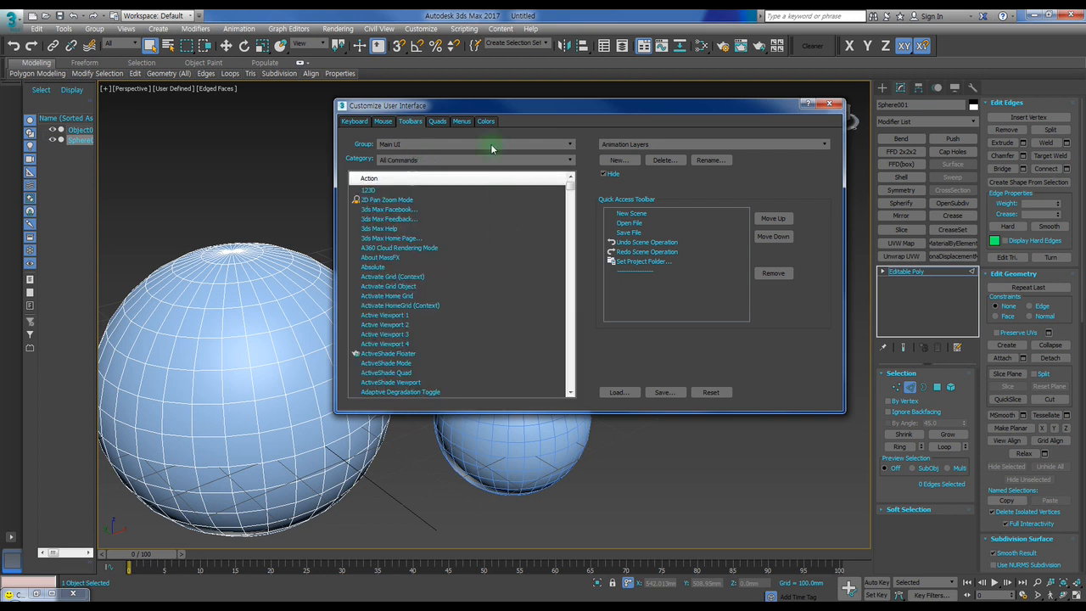
drag(444, 111, 461, 121)
click(436, 172)
click(432, 172)
click(662, 158)
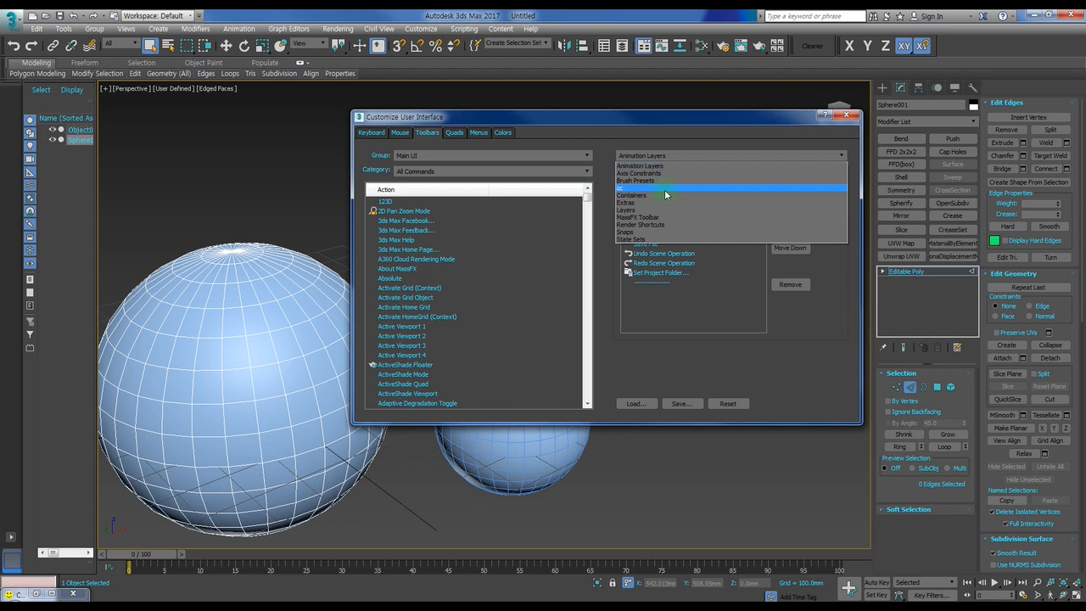
click(619, 125)
Step: Examine the transform entries of the Default Viewport Quad and compare them with the viewport's quad menu
click(455, 133)
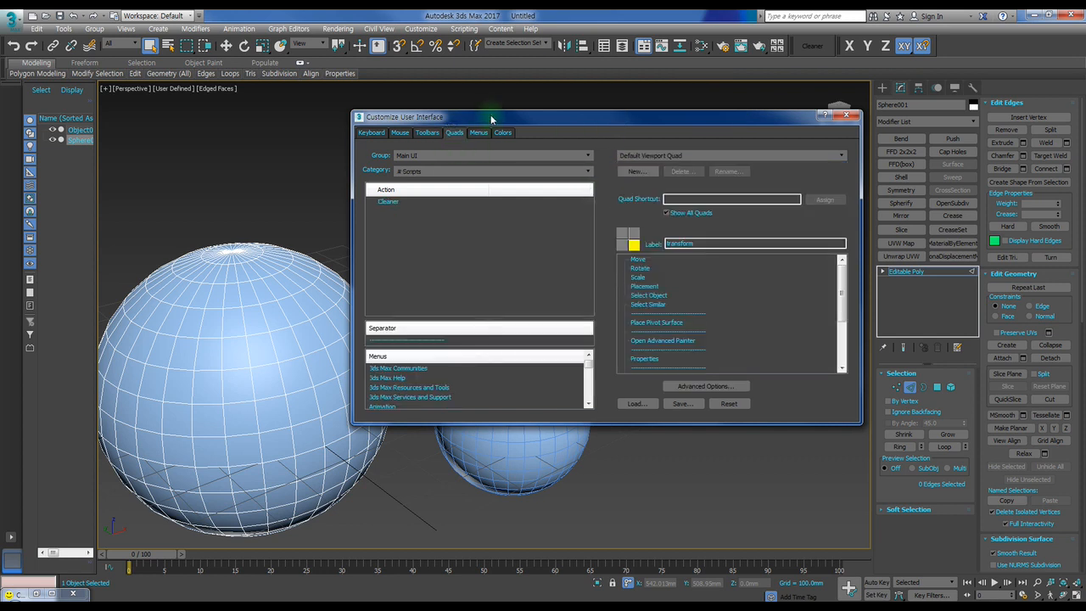
drag(495, 124, 596, 120)
right_click(285, 174)
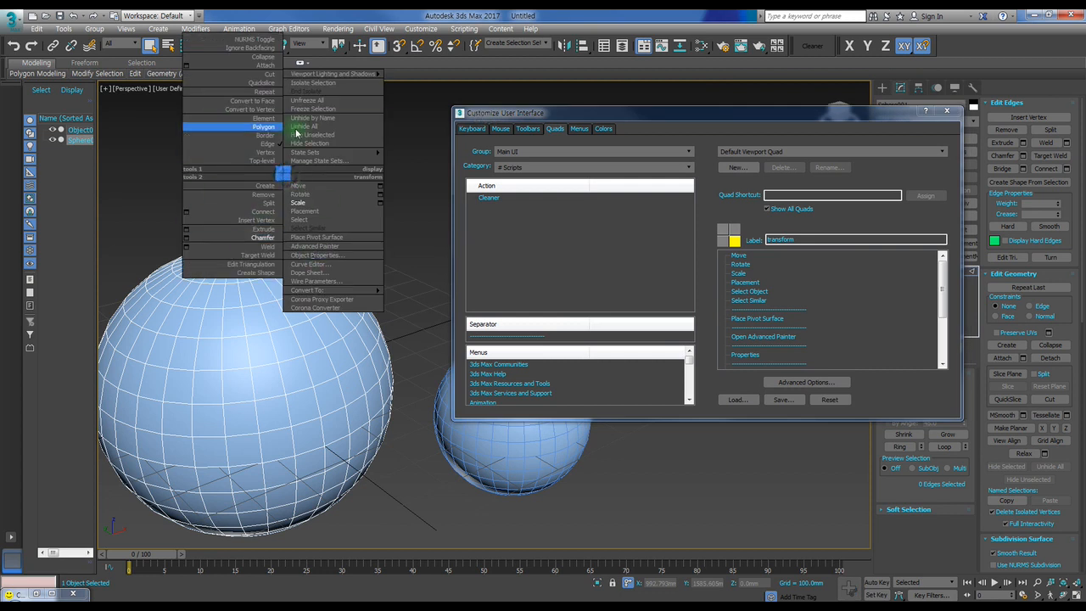
click(943, 287)
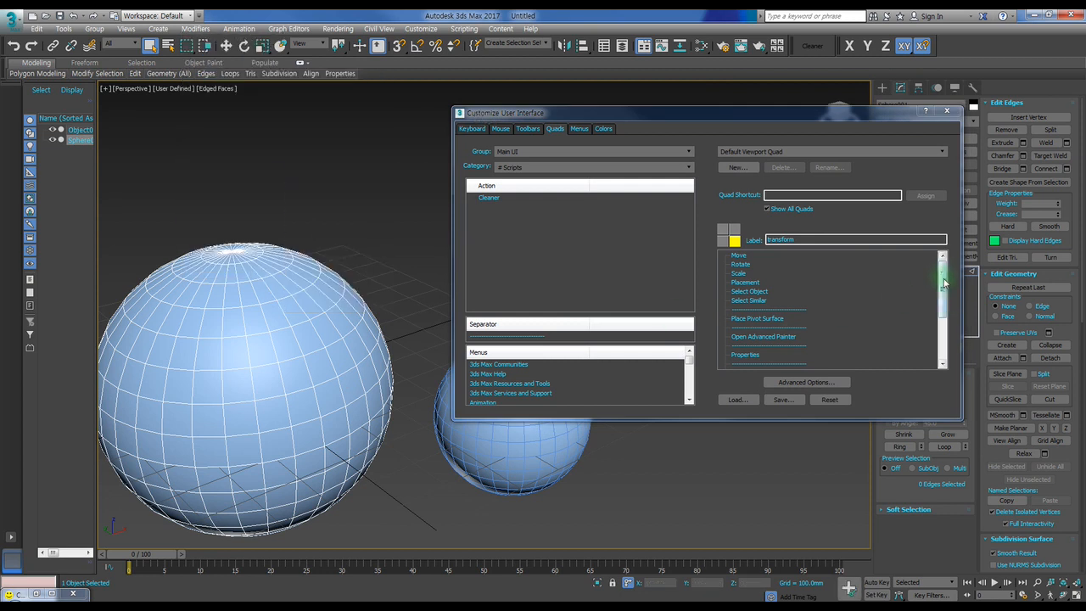
drag(943, 291, 950, 340)
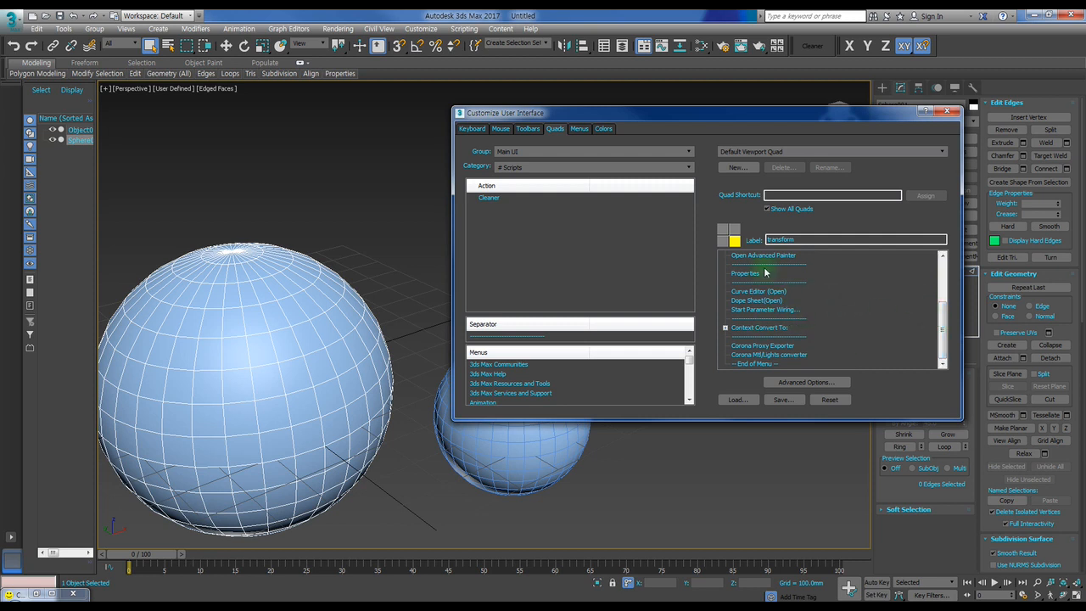
scroll(940, 310, up, 2)
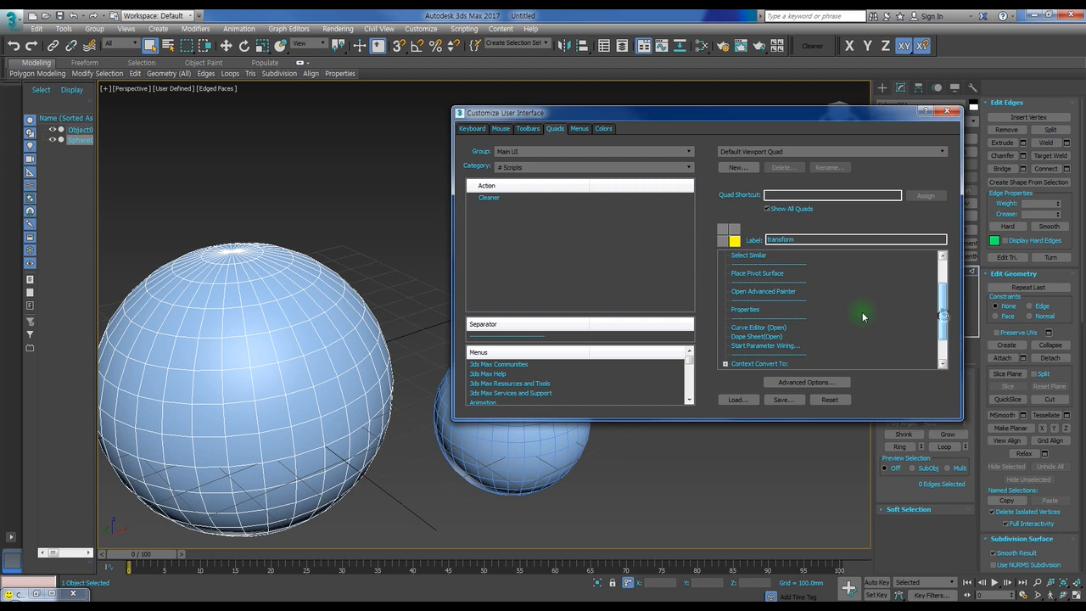
Step: Compare the sphere's quad menu at edge level with the one at object level
right_click(268, 151)
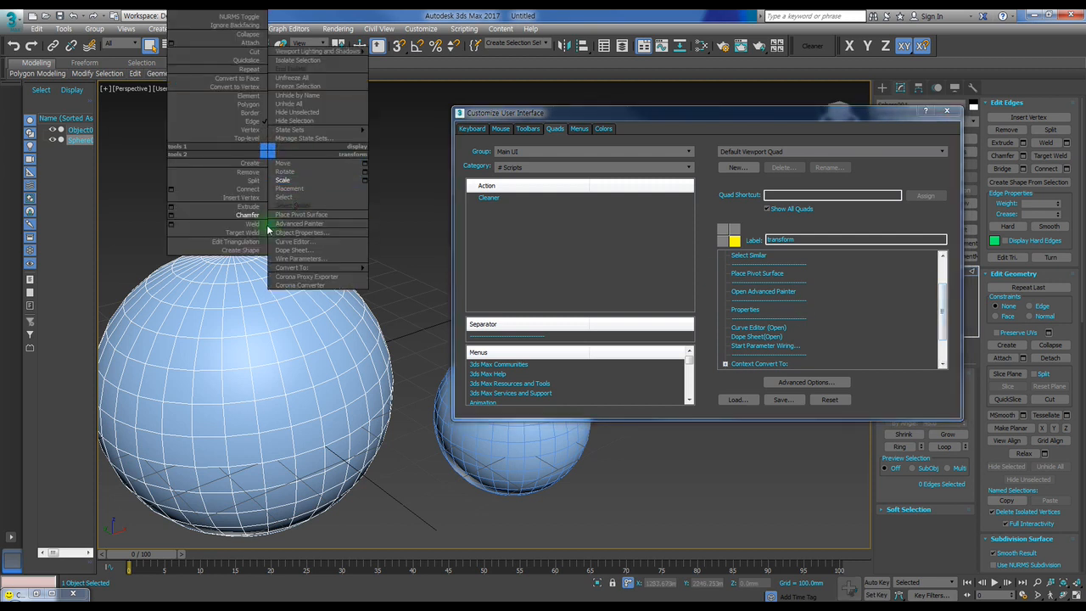
click(882, 87)
right_click(295, 156)
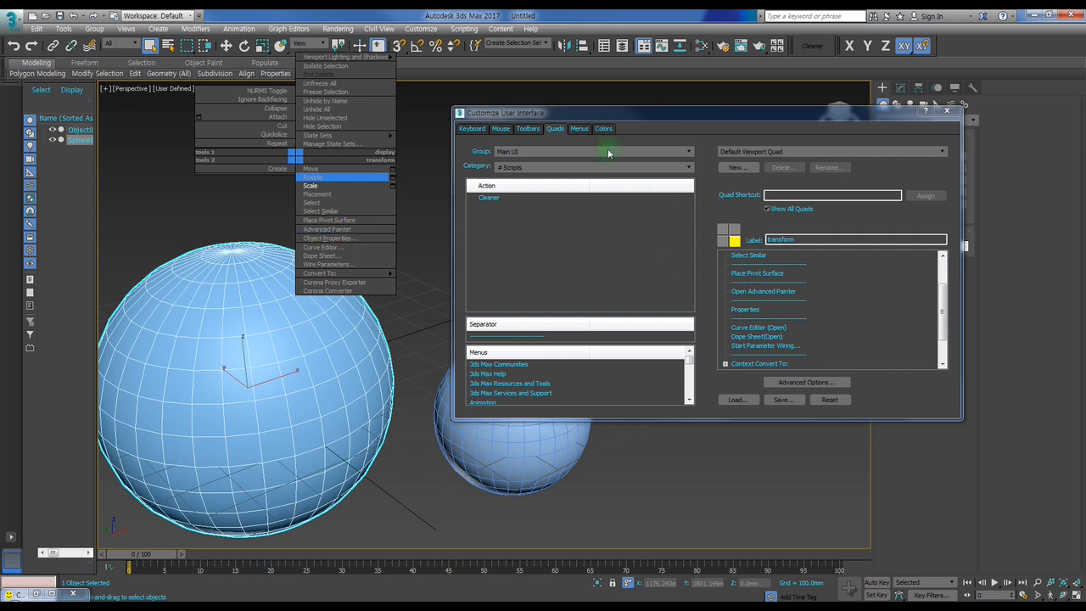
Step: View the Main Menu Bar customization settings and close the Customize User Interface dialog
click(577, 129)
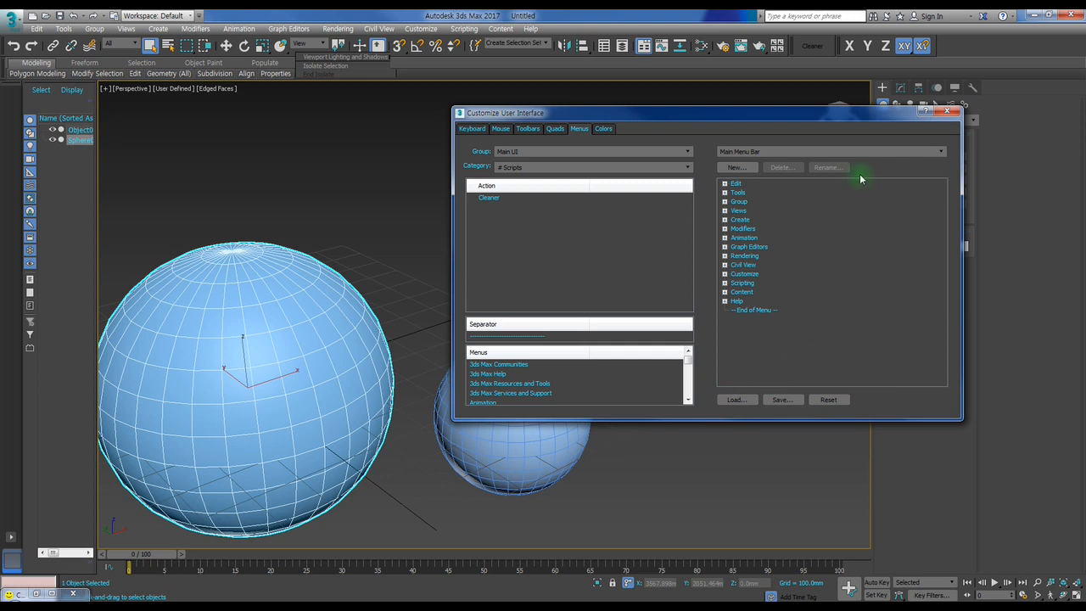
click(950, 113)
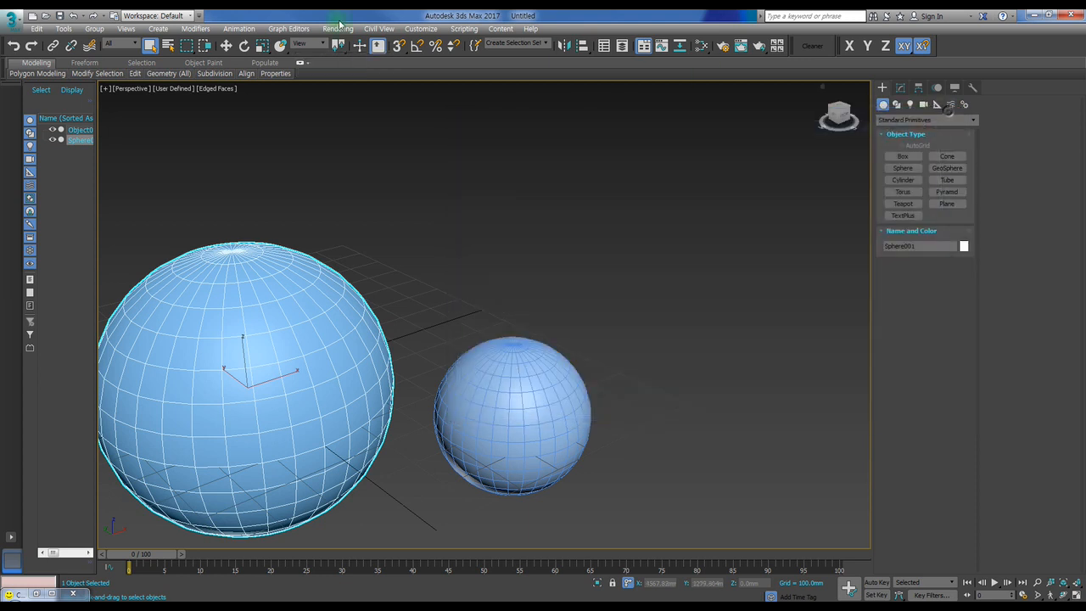
click(430, 30)
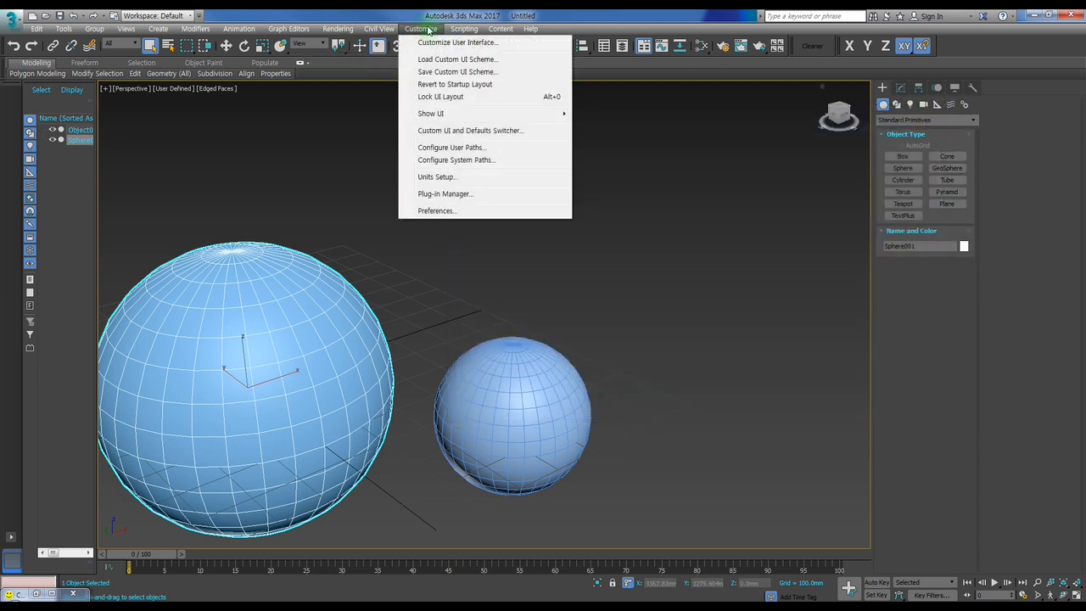
click(371, 211)
middle_drag(371, 211, 504, 218)
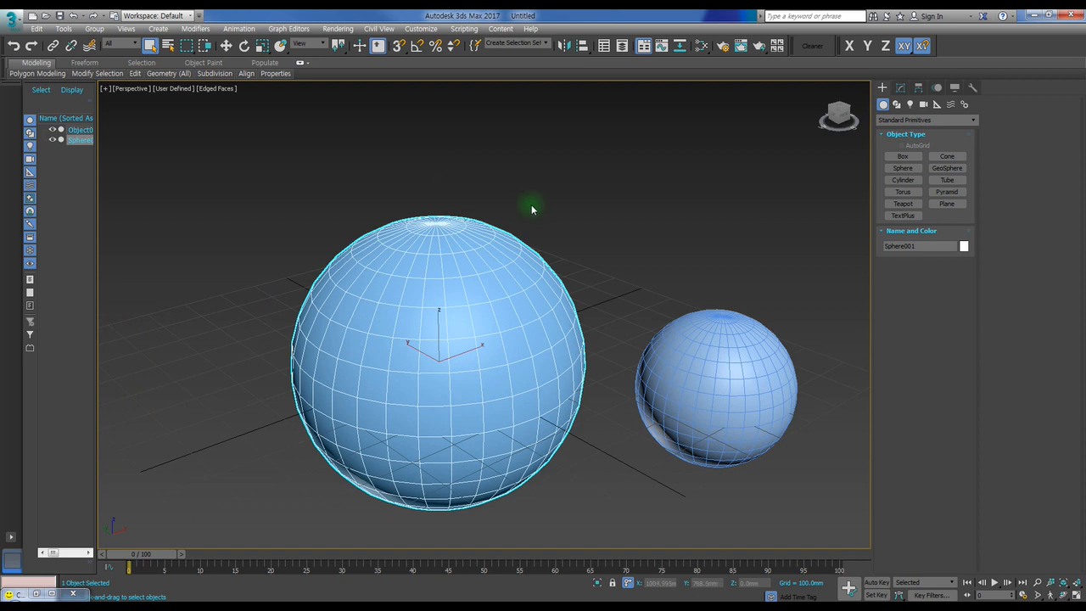
middle_drag(556, 240, 544, 221)
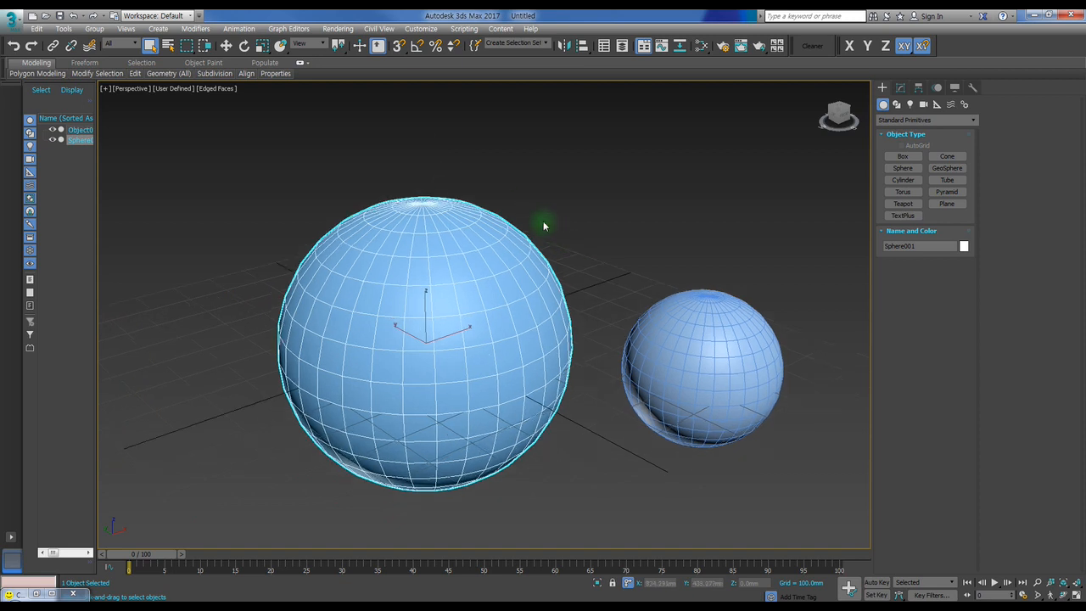
alt+middle_drag(473, 243, 455, 257)
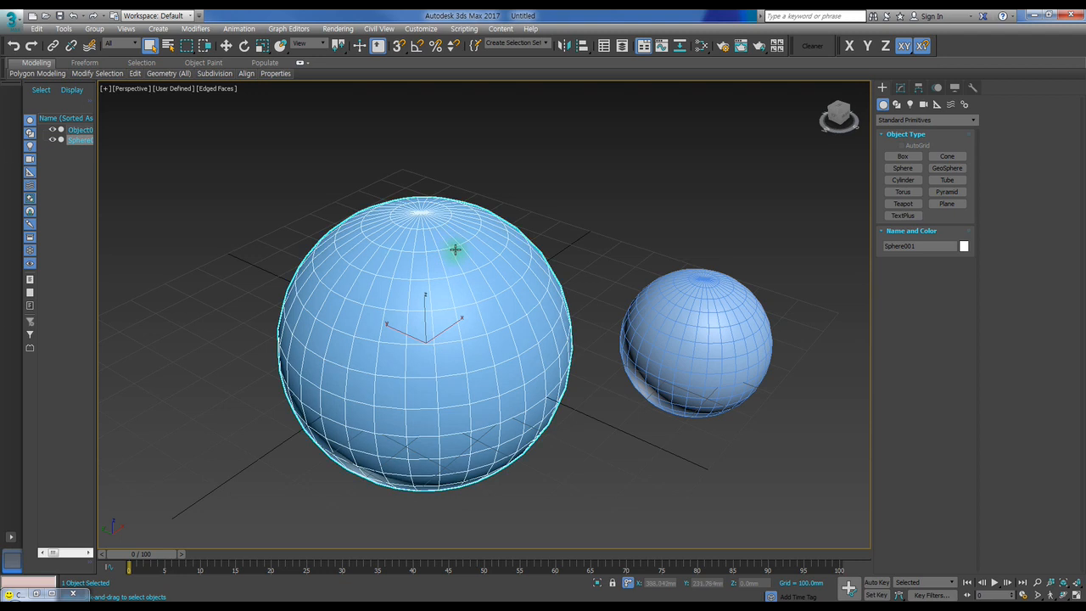